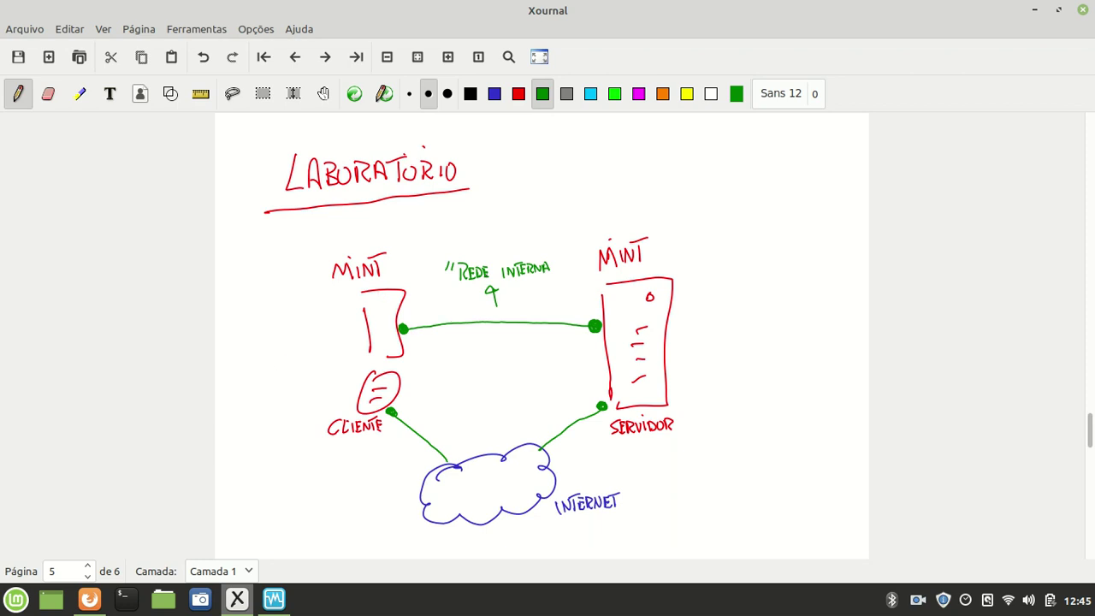
# - Draw the closing quote after INTERNA on the diagram and bring VirtualBox Manager forward
pyautogui.moveTo(554, 251); pyautogui.dragTo(553, 257)
pyautogui.click(274, 599)
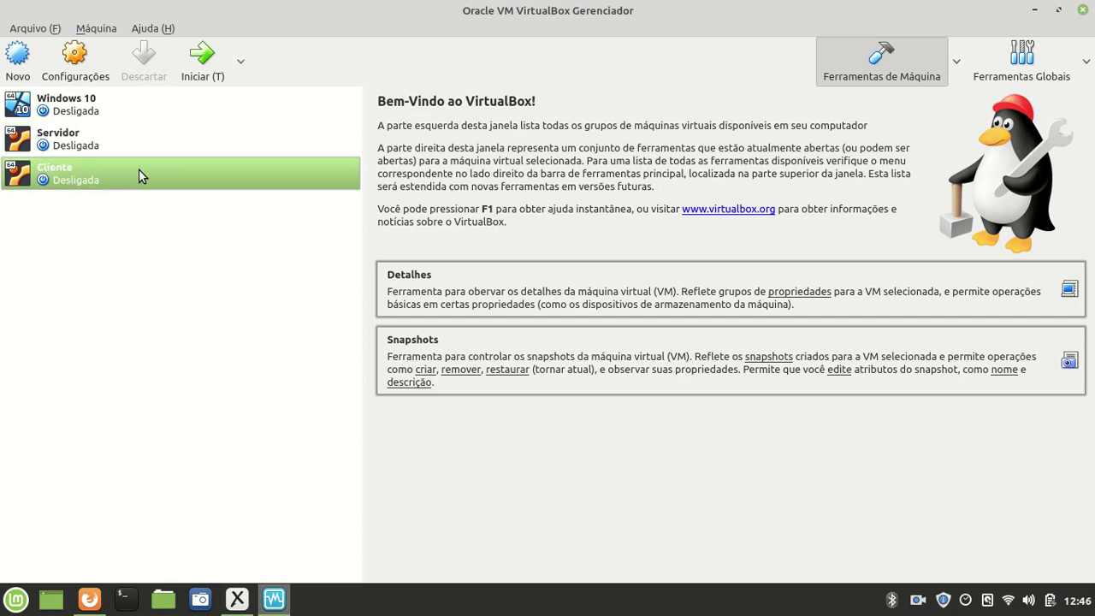
# - Select the Servidor VM and open its context menu
pyautogui.click(126, 135)
pyautogui.click(117, 170)
pyautogui.click(121, 144)
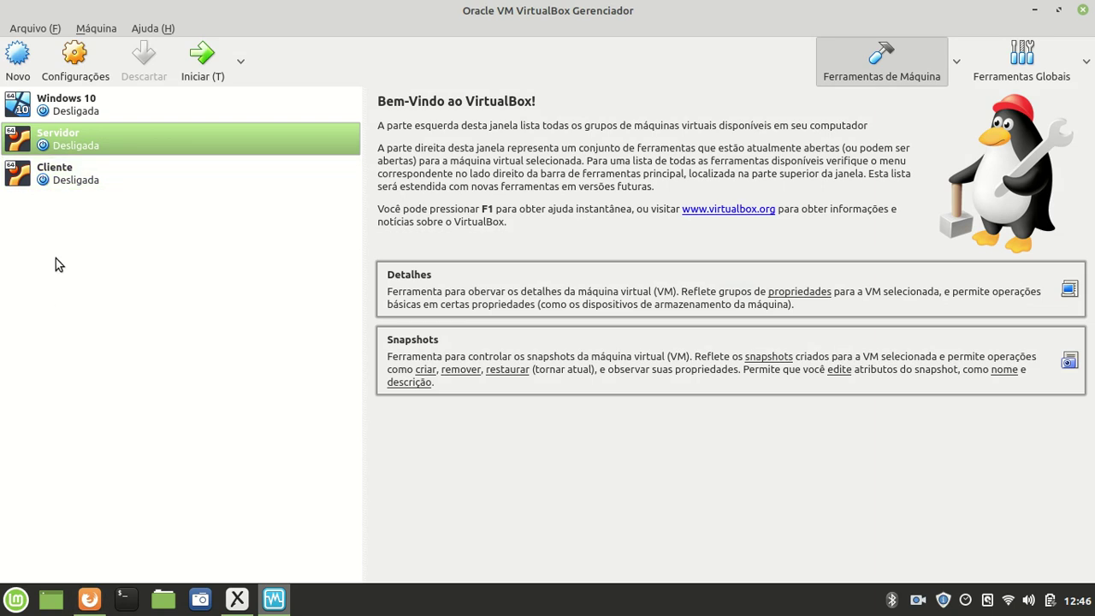
pyautogui.rightClick(65, 141)
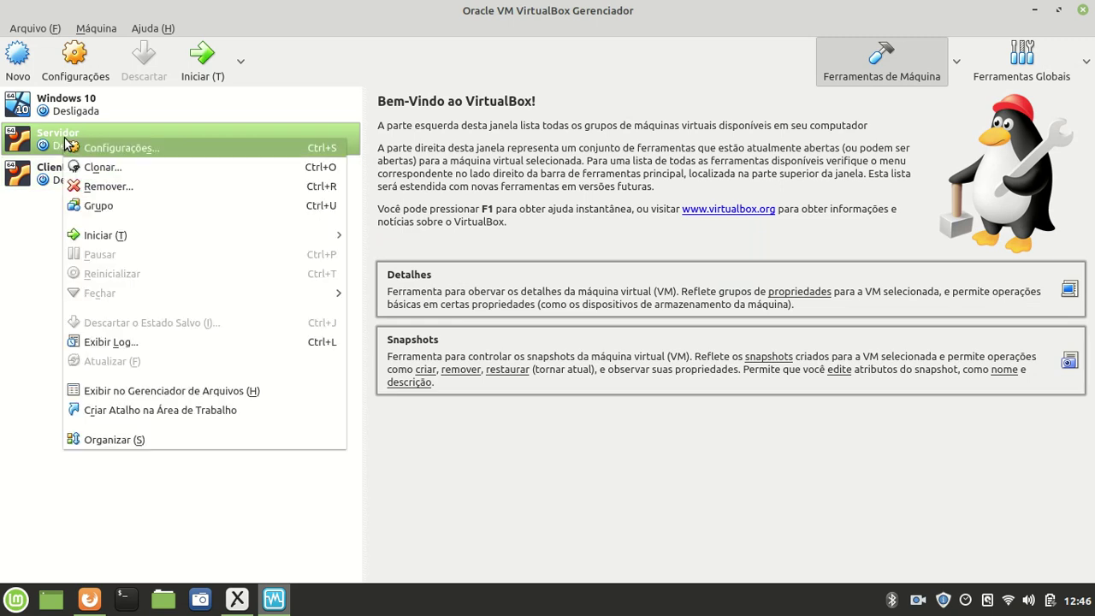
# - Check that Servidor's Adapter 2 is attached to the internal network intnet
pyautogui.click(135, 152)
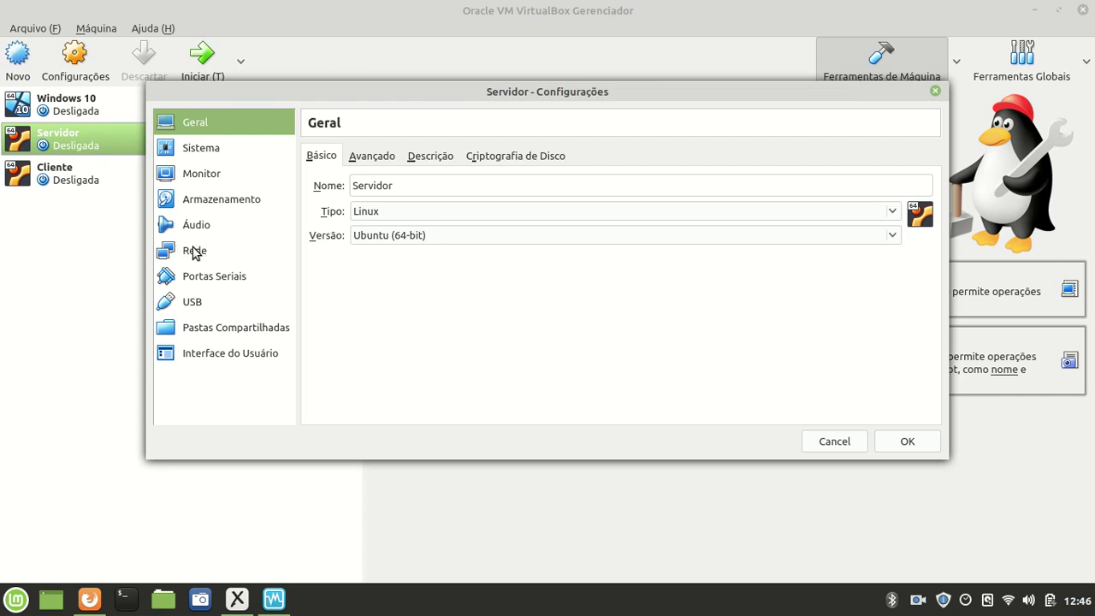
pyautogui.click(196, 253)
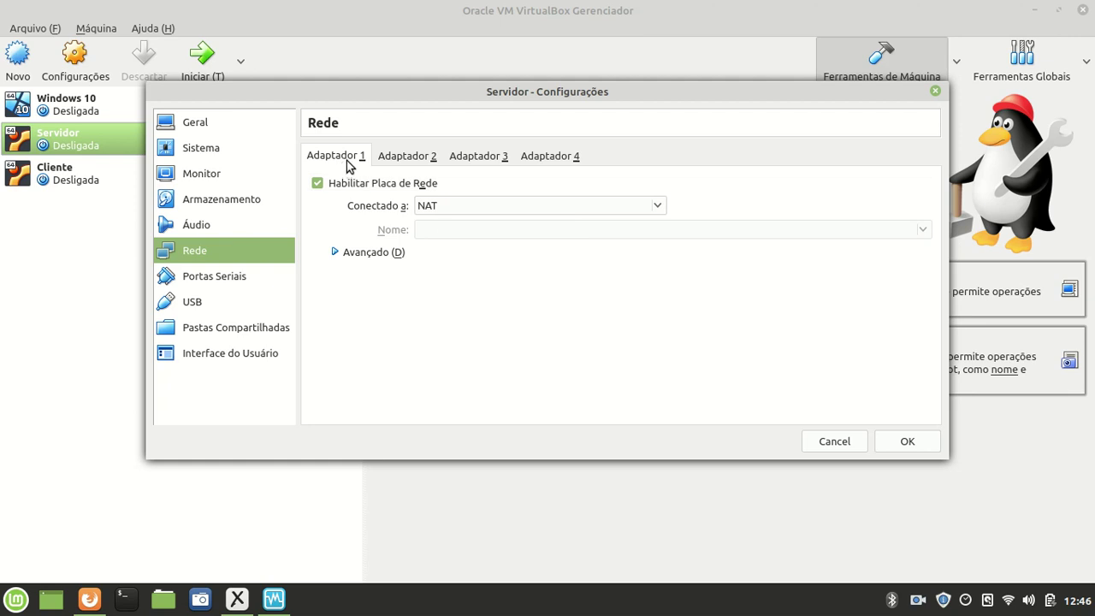
pyautogui.click(401, 158)
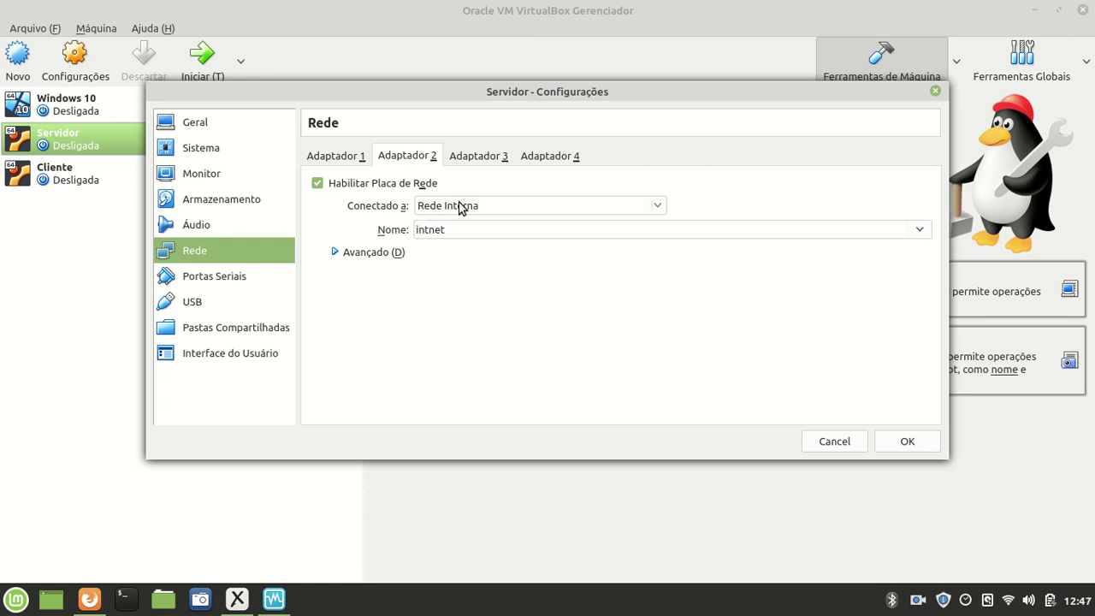
pyautogui.click(237, 599)
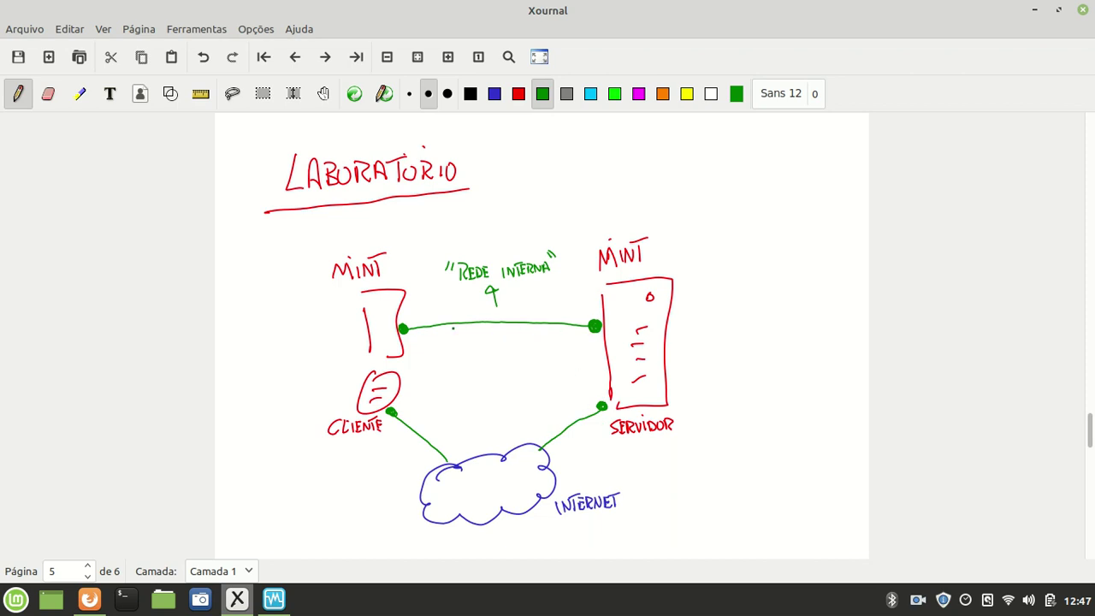
pyautogui.click(275, 599)
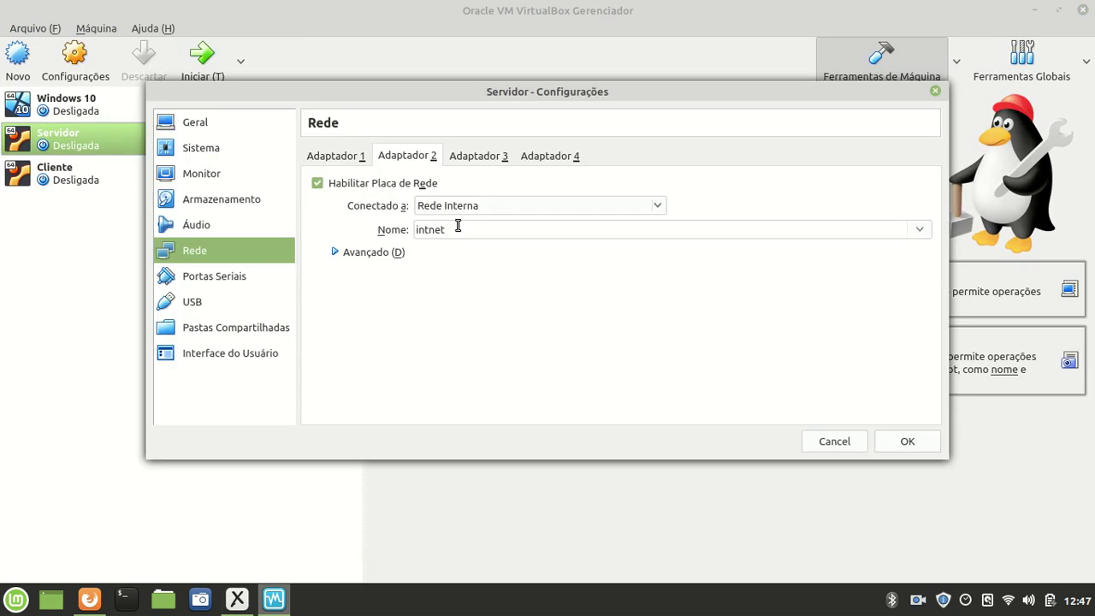
pyautogui.moveTo(449, 229); pyautogui.dragTo(413, 240)
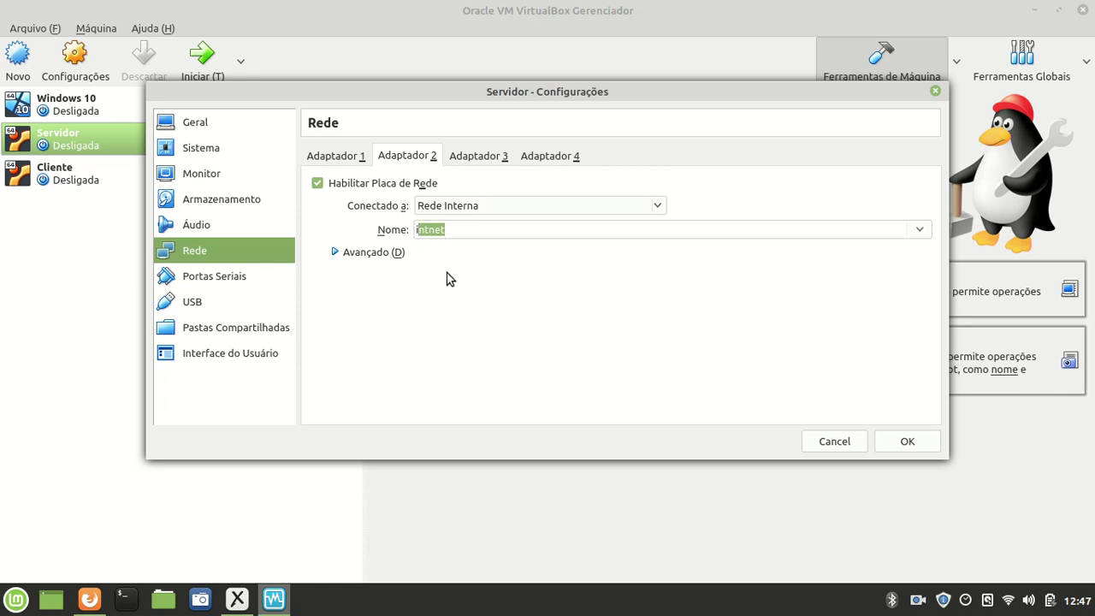
# - Handwrite INTNET under the diagram's internal link, then close Servidor's settings with OK
pyautogui.click(238, 601)
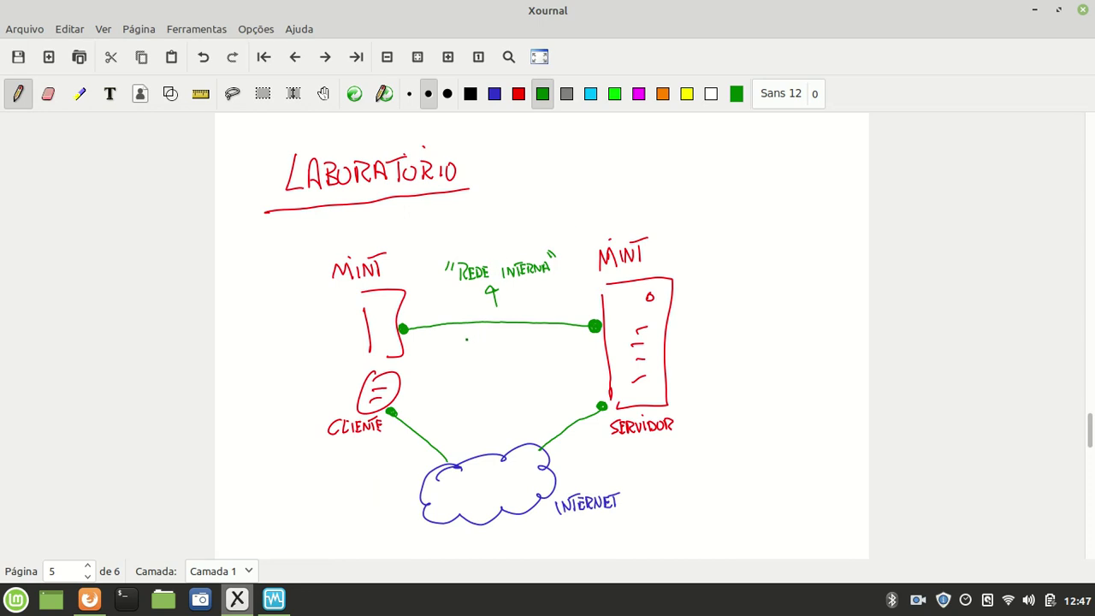
pyautogui.moveTo(471, 333)
pyautogui.mouseDown()
pyautogui.moveTo(471, 344)
pyautogui.moveTo(496, 330)
pyautogui.moveTo(492, 345)
pyautogui.moveTo(501, 333)
pyautogui.moveTo(511, 344)
pyautogui.mouseUp()
pyautogui.click(512, 342)
pyautogui.moveTo(505, 333); pyautogui.dragTo(518, 328)
pyautogui.click(274, 598)
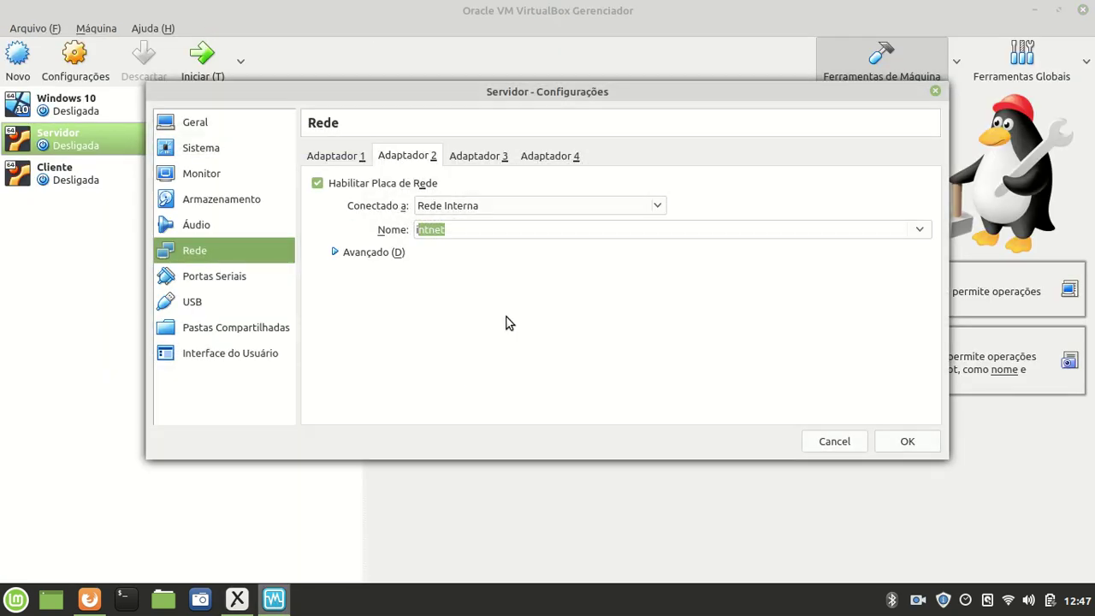
pyautogui.click(906, 441)
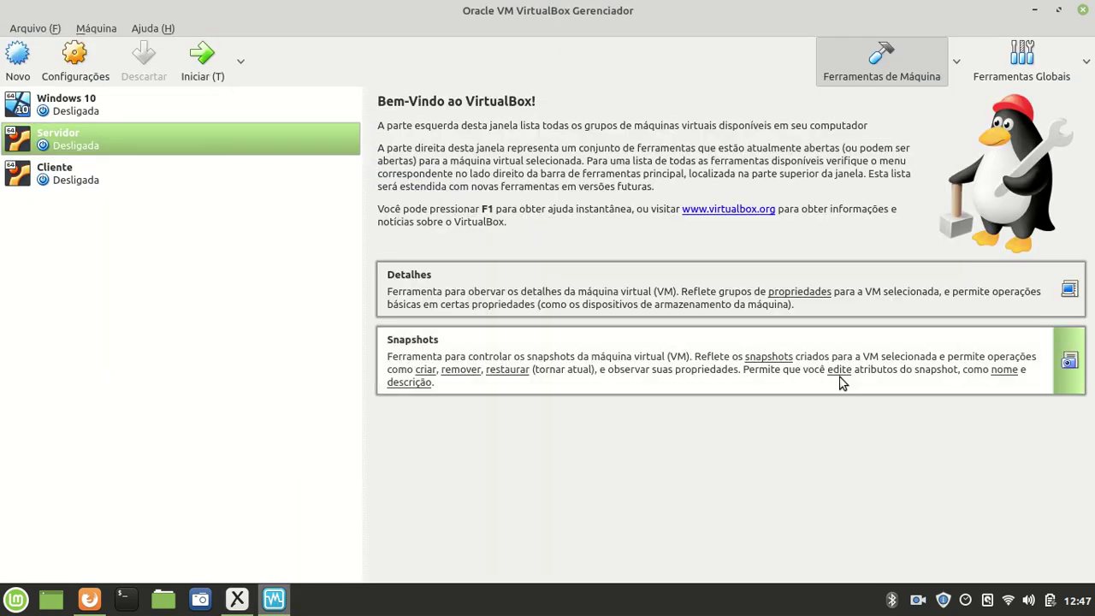
# - Verify Cliente's Adapter 2 uses Rede Interna named intnet and confirm with OK
pyautogui.click(90, 176)
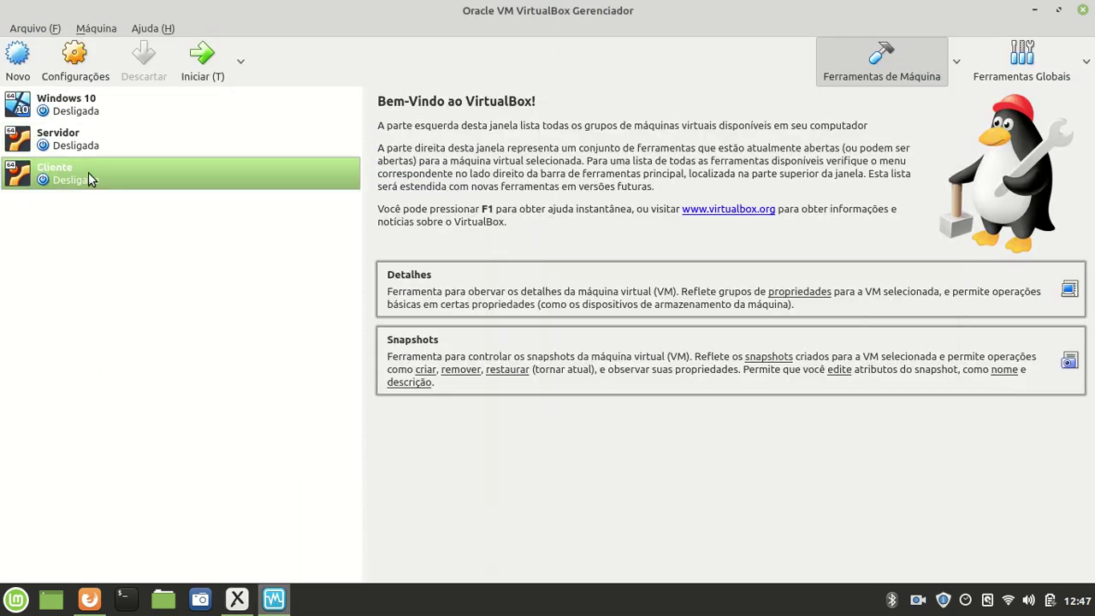
pyautogui.rightClick(91, 177)
pyautogui.click(132, 185)
pyautogui.click(195, 250)
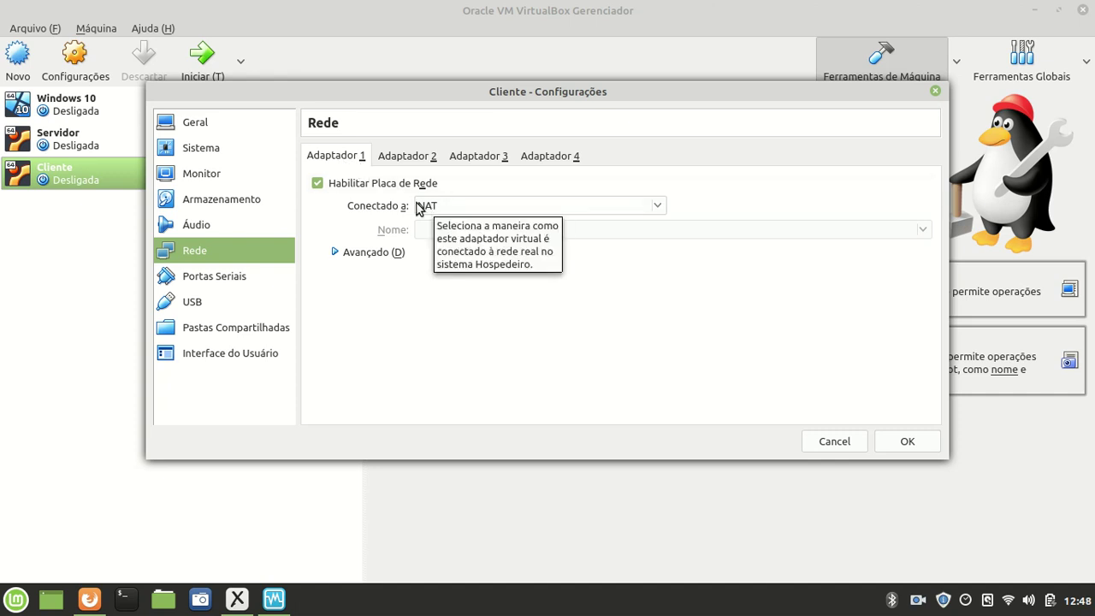
pyautogui.click(406, 158)
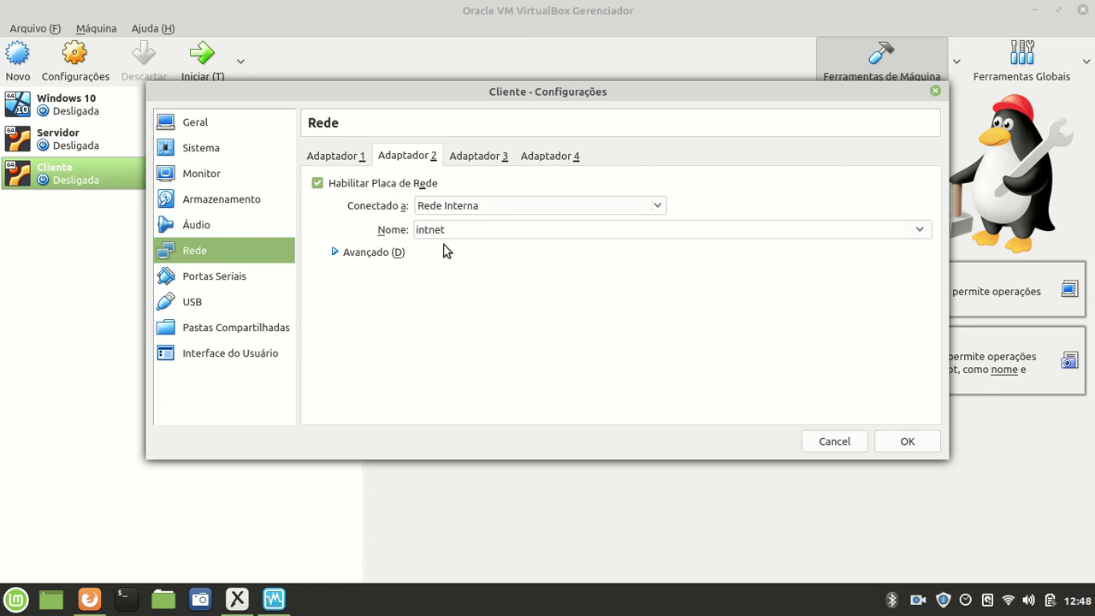
pyautogui.click(237, 599)
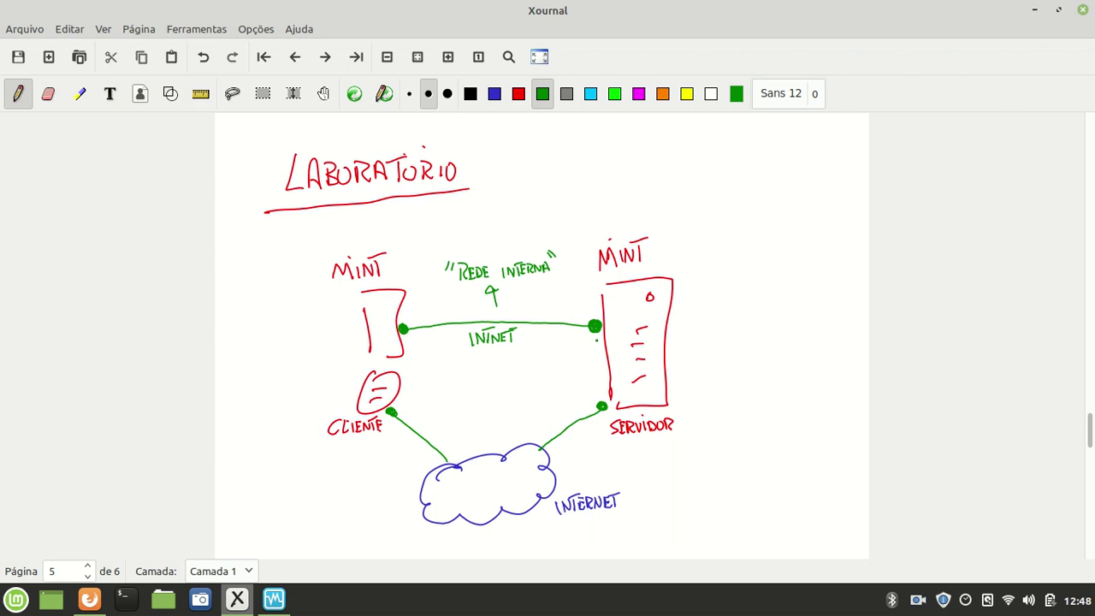
pyautogui.click(273, 598)
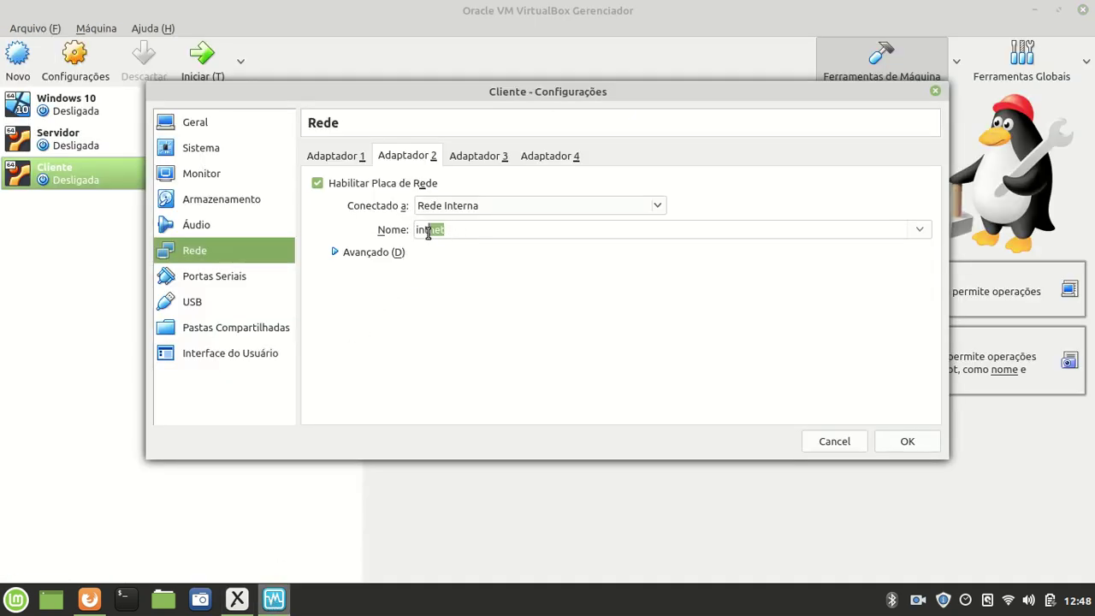
pyautogui.moveTo(458, 230); pyautogui.dragTo(413, 229)
pyautogui.click(908, 441)
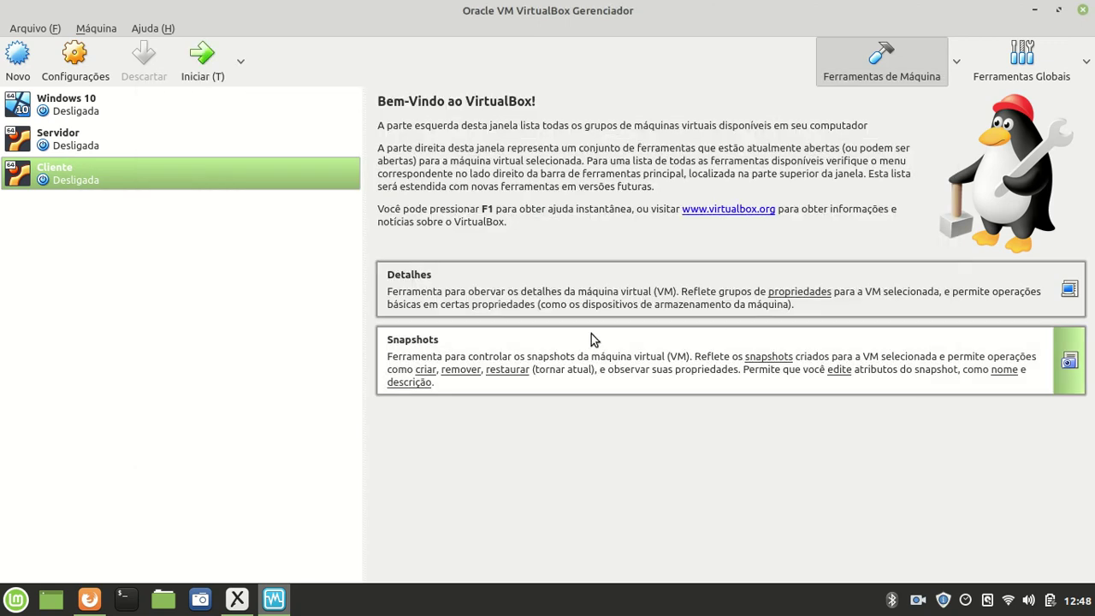
# - Start the Servidor and Cliente VMs, minimizing each window after launch
pyautogui.doubleClick(85, 140)
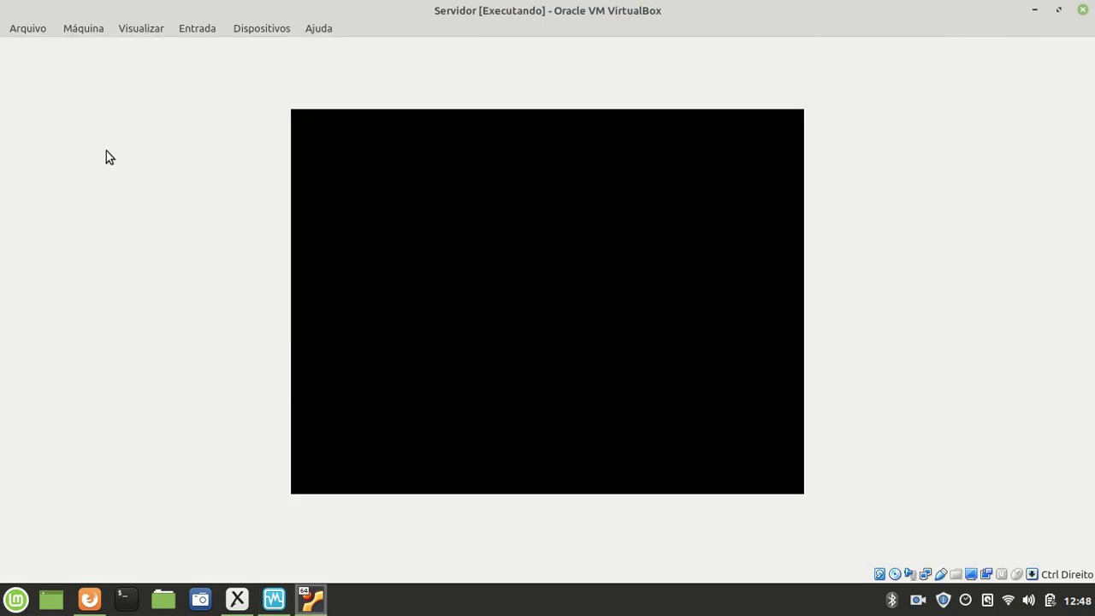
pyautogui.click(1033, 9)
pyautogui.doubleClick(158, 181)
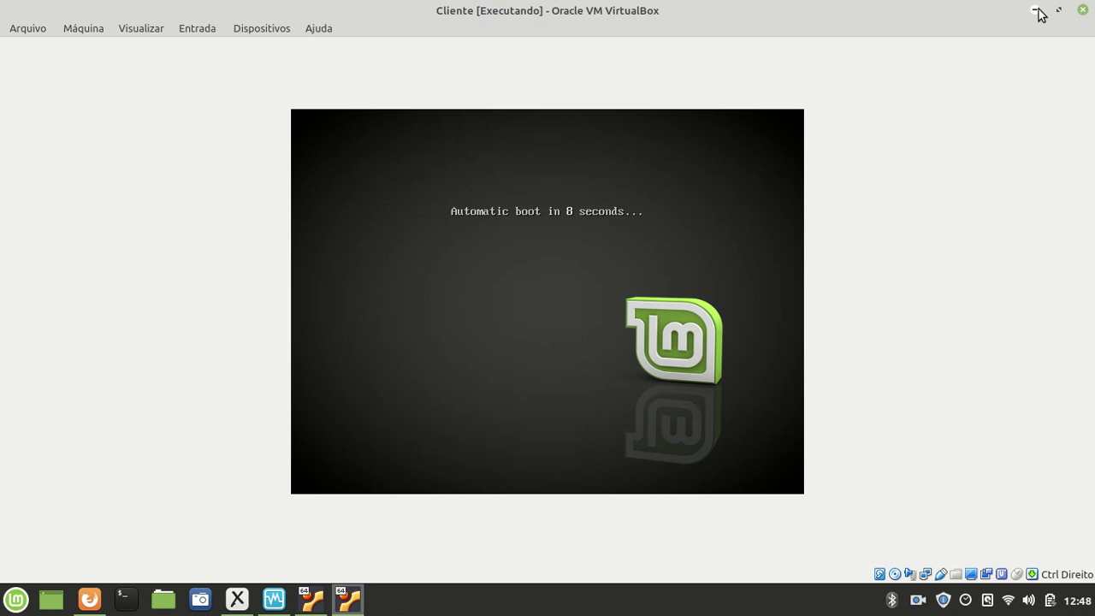
pyautogui.click(1037, 12)
pyautogui.click(348, 599)
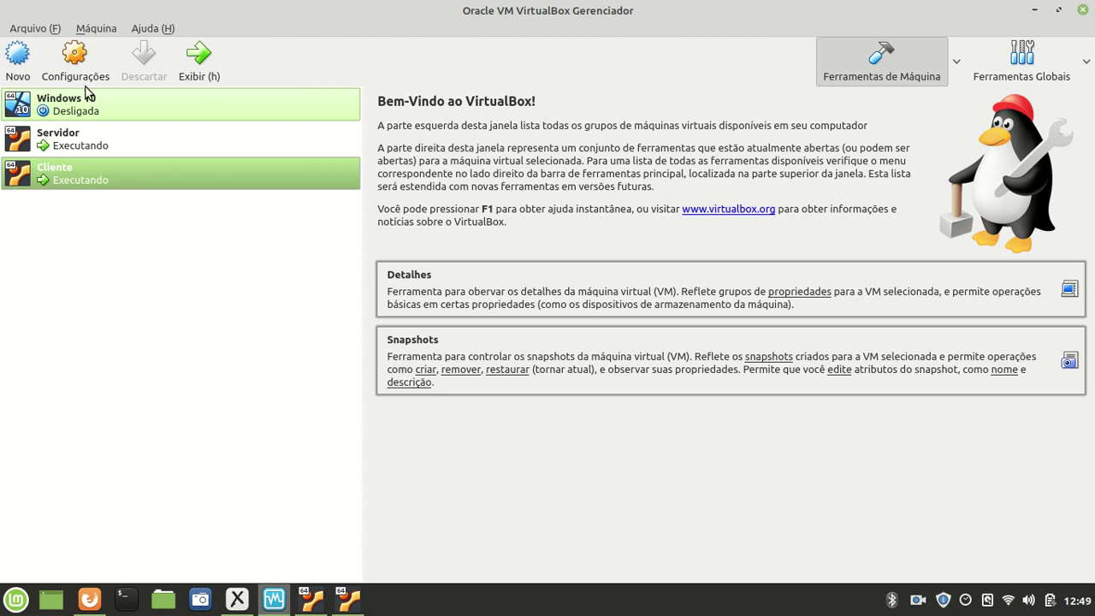
pyautogui.click(47, 141)
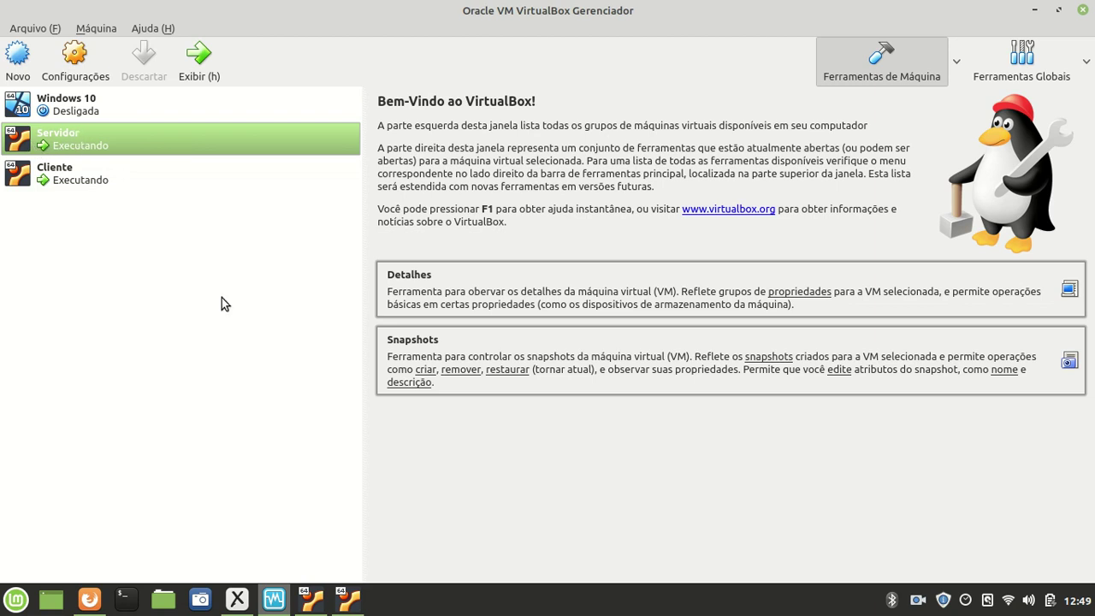
pyautogui.moveTo(352, 612)
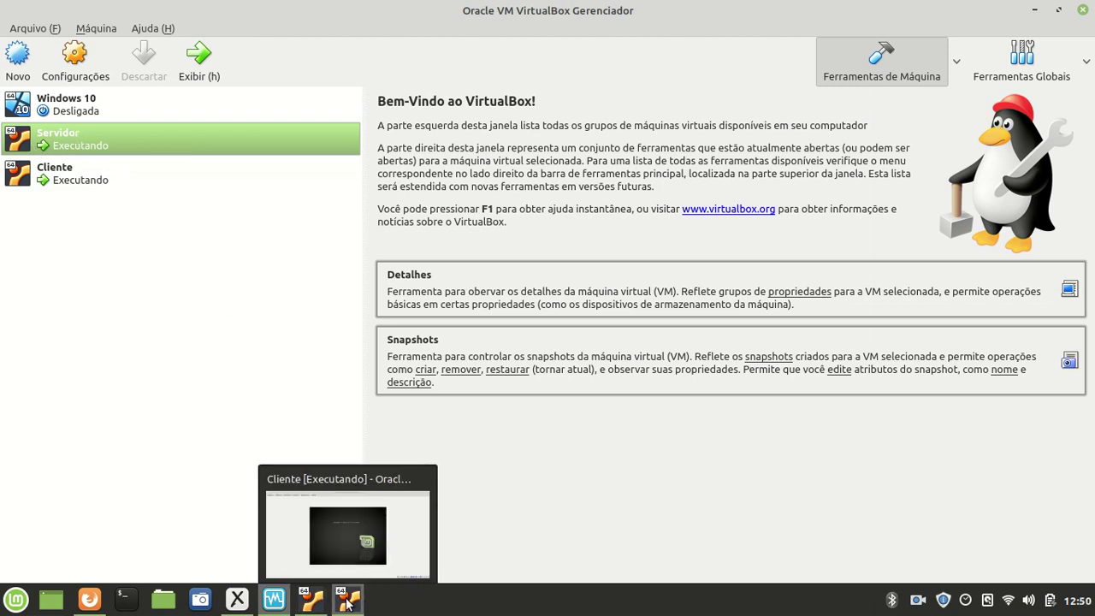
# - Bring up the Cliente VM, dismiss its notifications, and open a terminal
pyautogui.click(337, 603)
pyautogui.click(1061, 53)
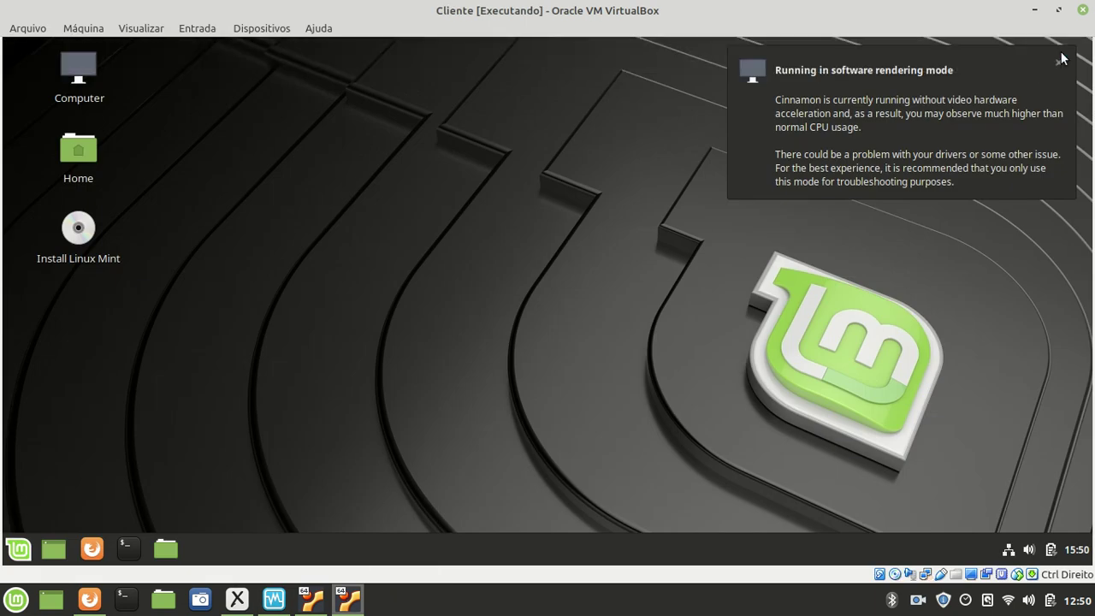
pyautogui.click(1058, 61)
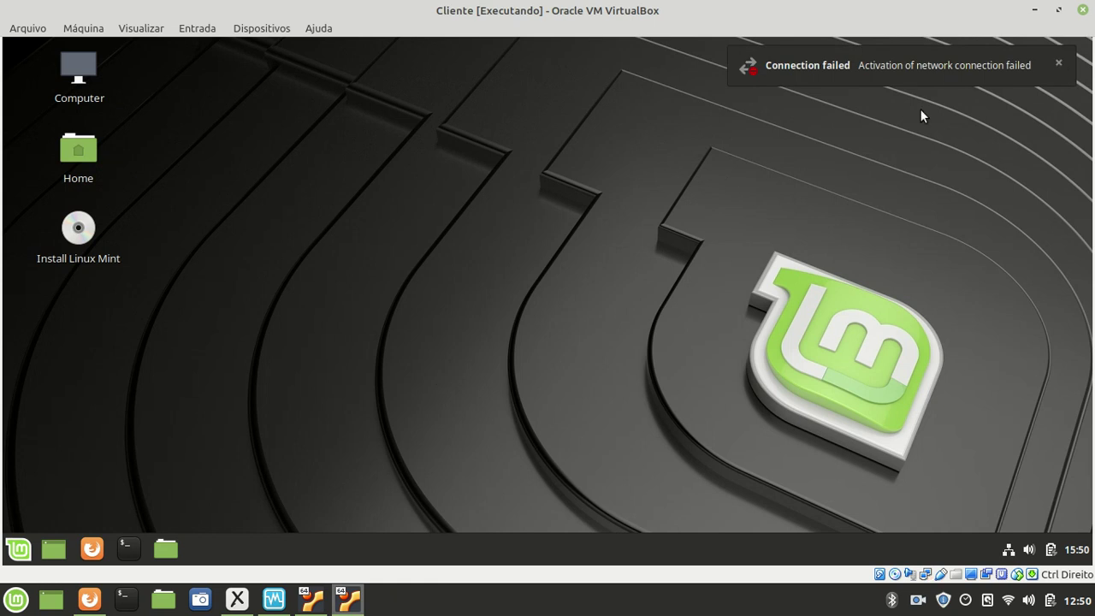
pyautogui.click(1059, 65)
pyautogui.moveTo(391, 299); pyautogui.dragTo(218, 417)
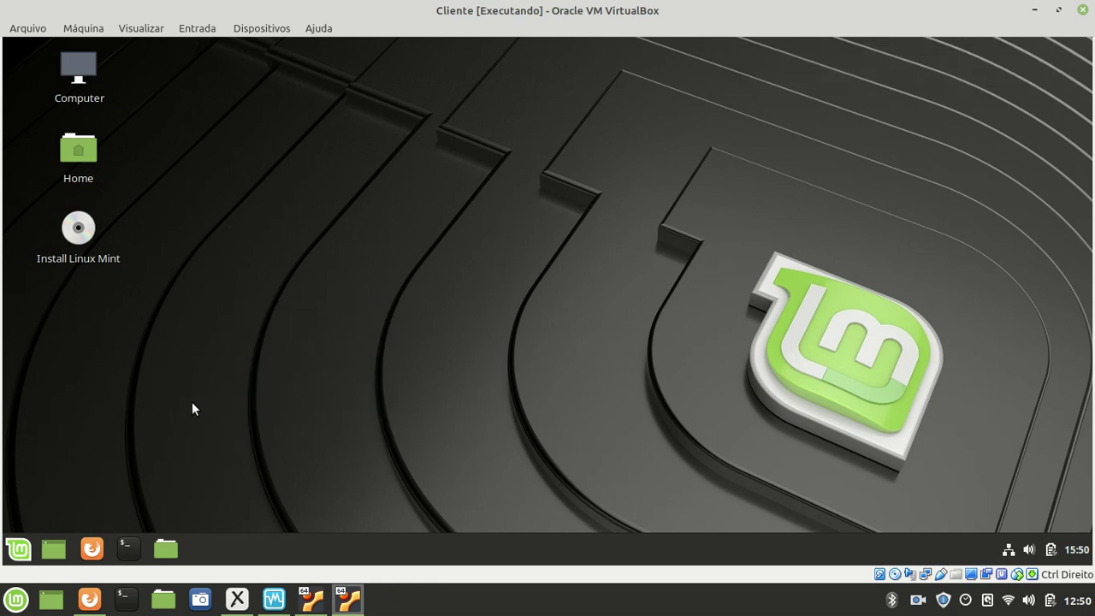
pyautogui.click(129, 546)
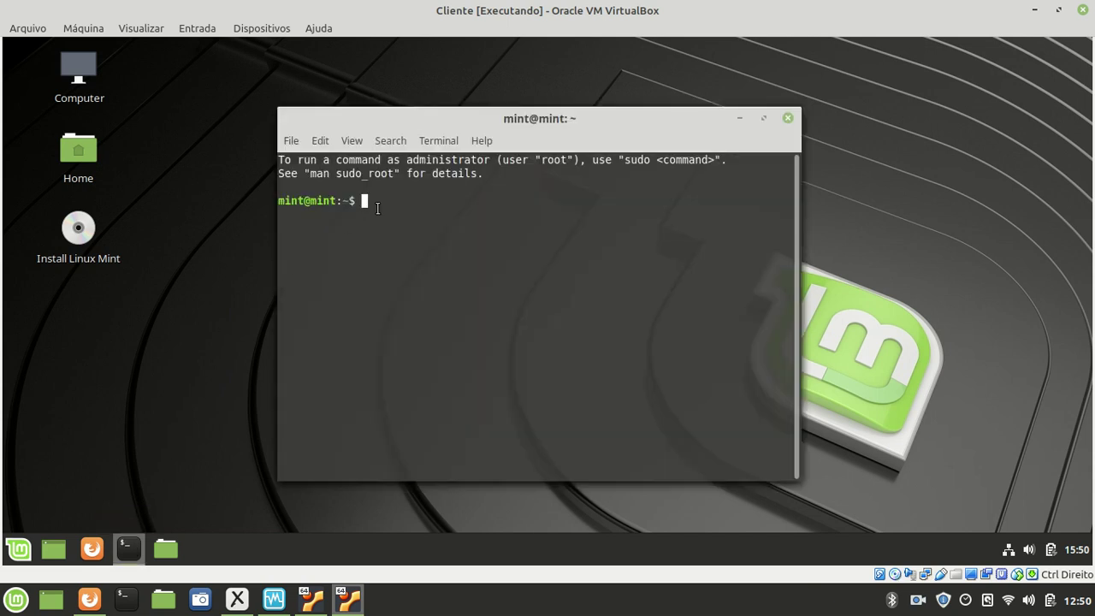
# - Become root with sudo su, run 'ip address', and maximize the terminal
pyautogui.write('sudo su')
pyautogui.press('Return')
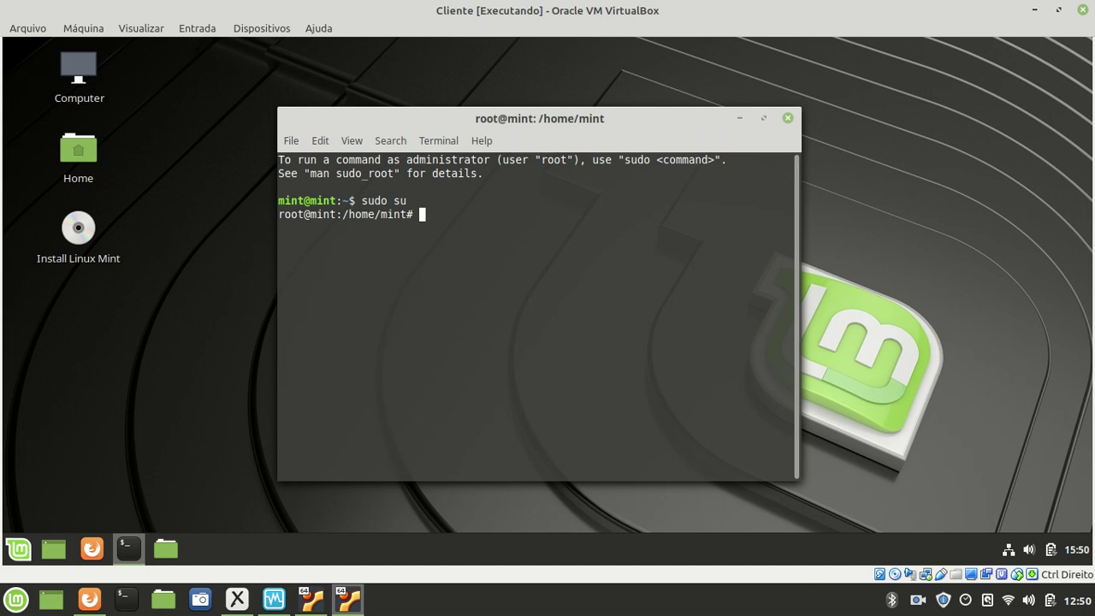
pyautogui.write('ip address')
pyautogui.press('Return')
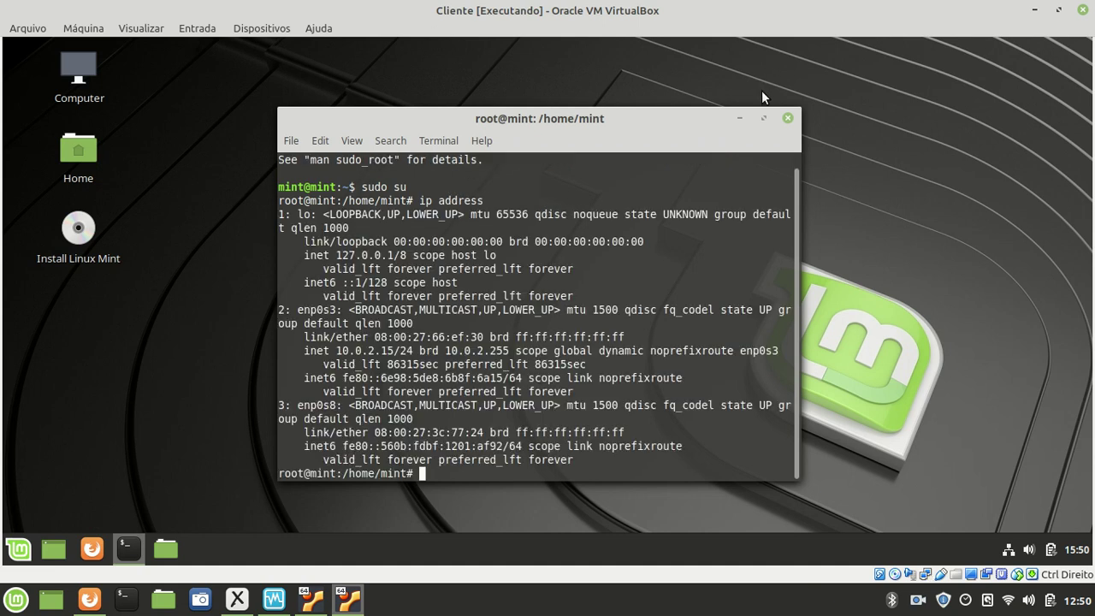
pyautogui.click(764, 118)
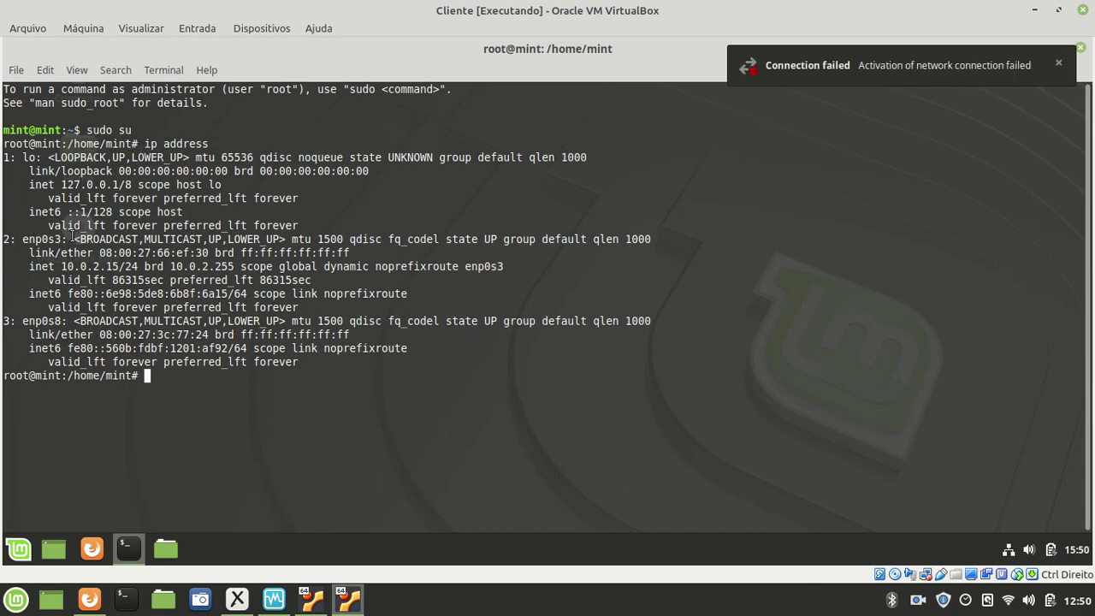
# - Highlight the lo, enp0s3 and enp0s8 interface names, then switch to the Xournal diagram
pyautogui.moveTo(13, 161); pyautogui.dragTo(52, 162)
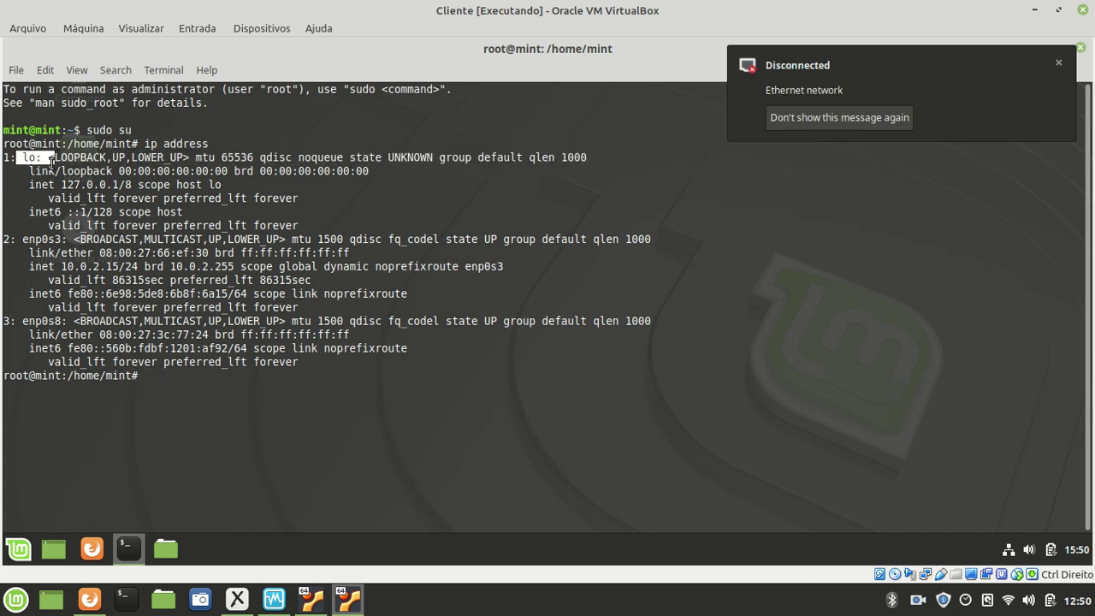
pyautogui.click(24, 239)
pyautogui.moveTo(24, 238); pyautogui.dragTo(69, 240)
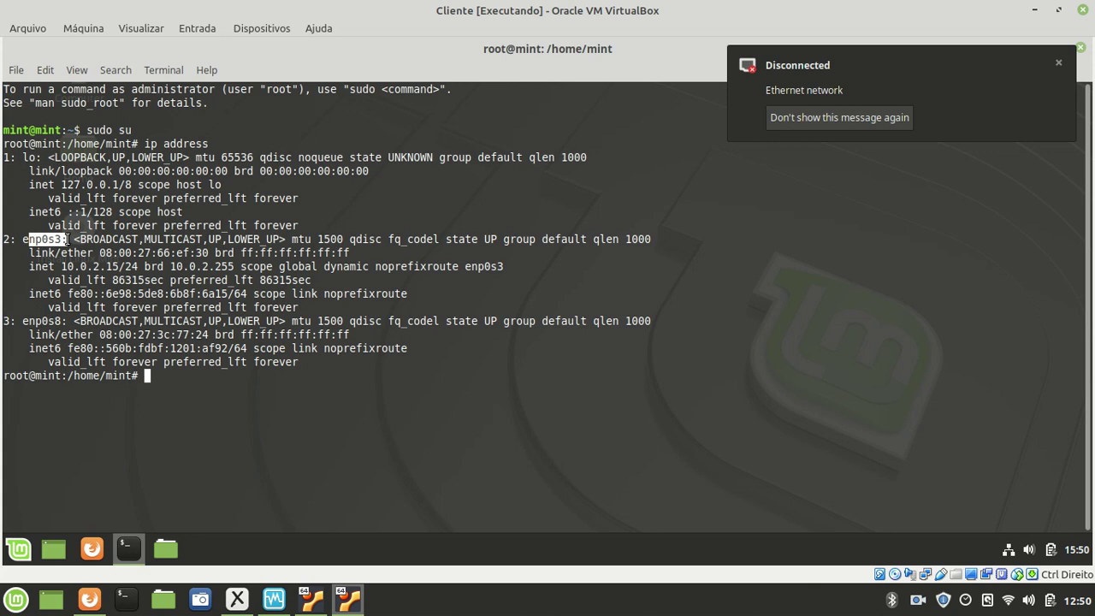
pyautogui.click(24, 239)
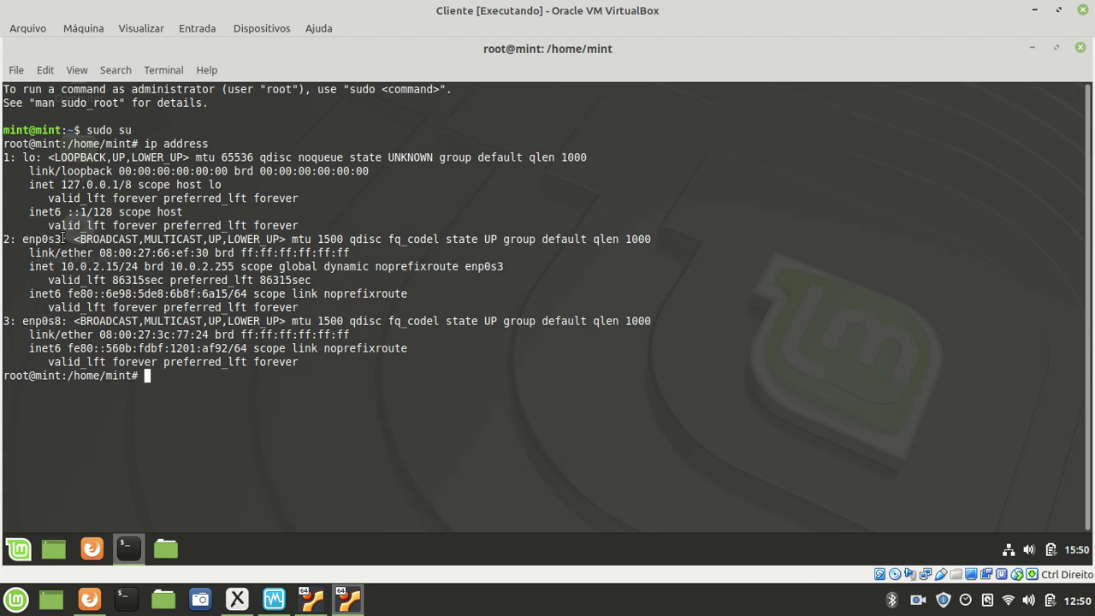
pyautogui.moveTo(28, 320); pyautogui.dragTo(63, 321)
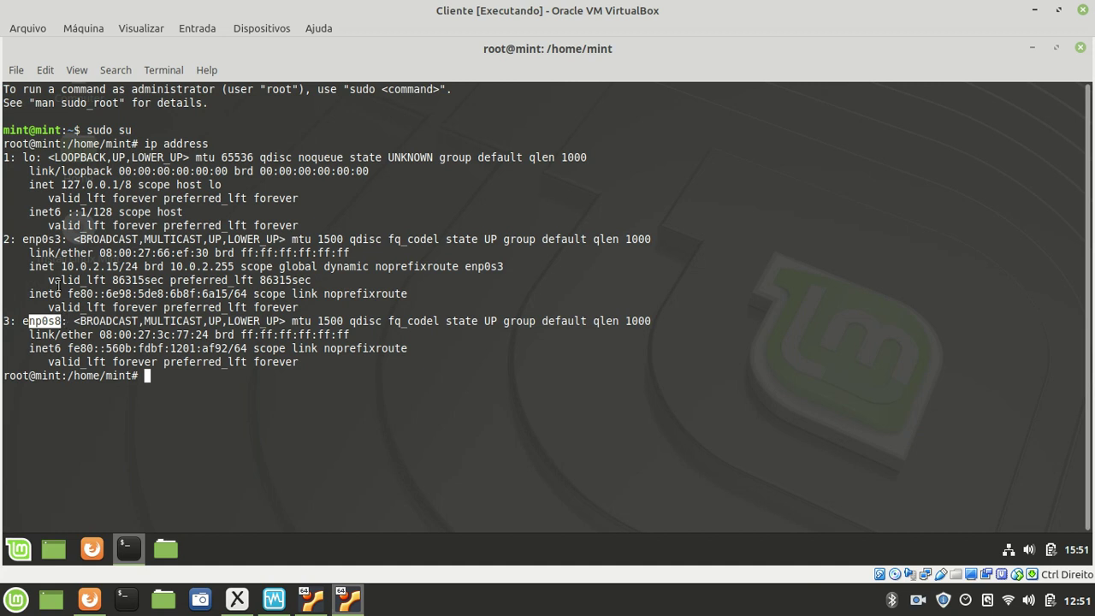
pyautogui.moveTo(28, 240); pyautogui.dragTo(138, 265)
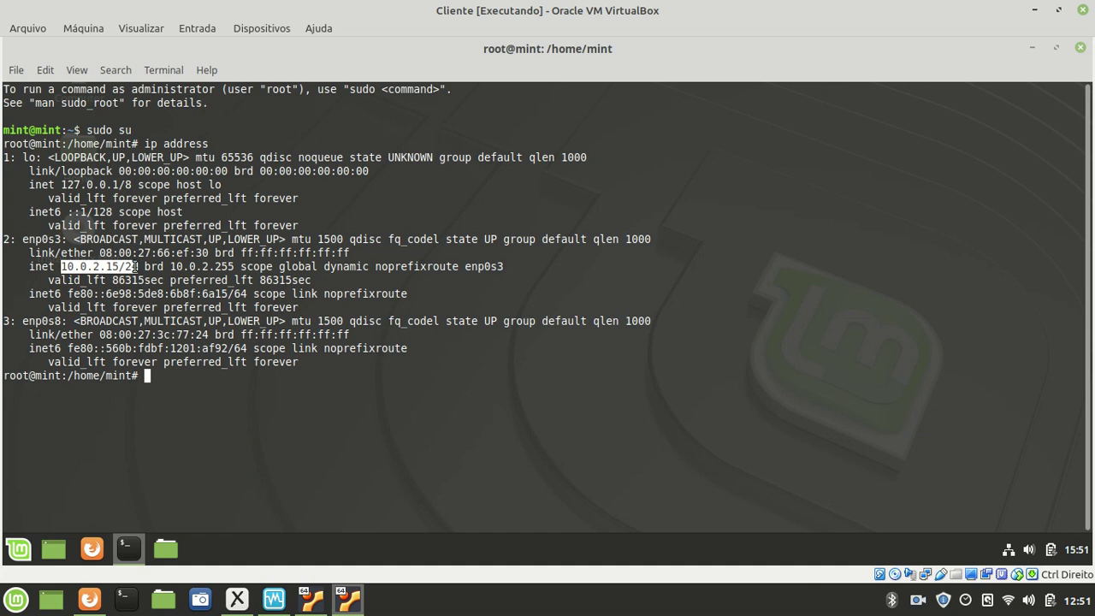
pyautogui.moveTo(61, 239); pyautogui.dragTo(22, 239)
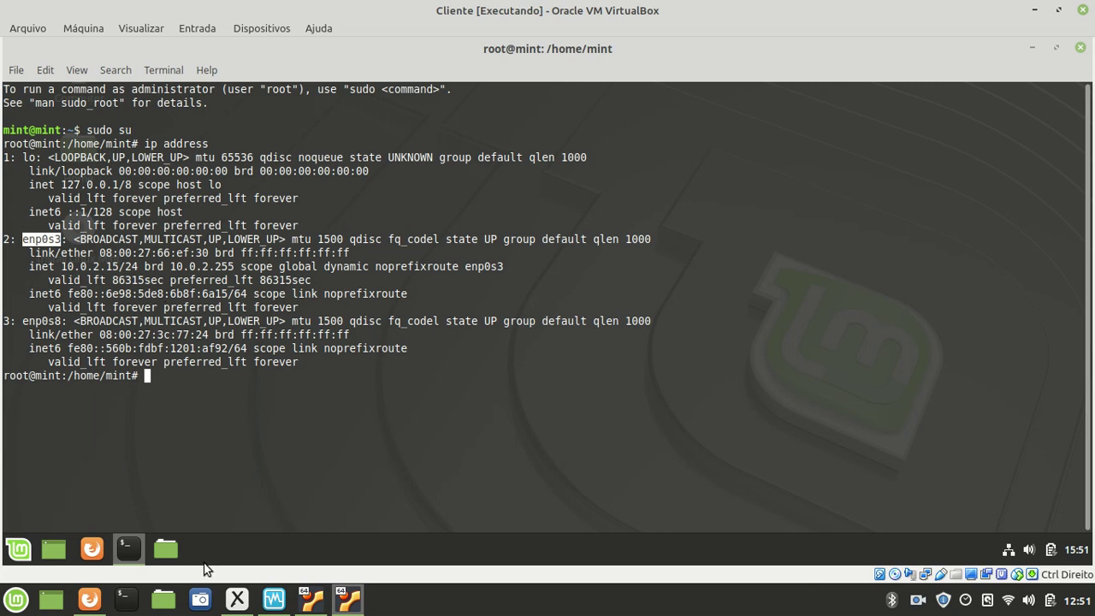
pyautogui.click(237, 599)
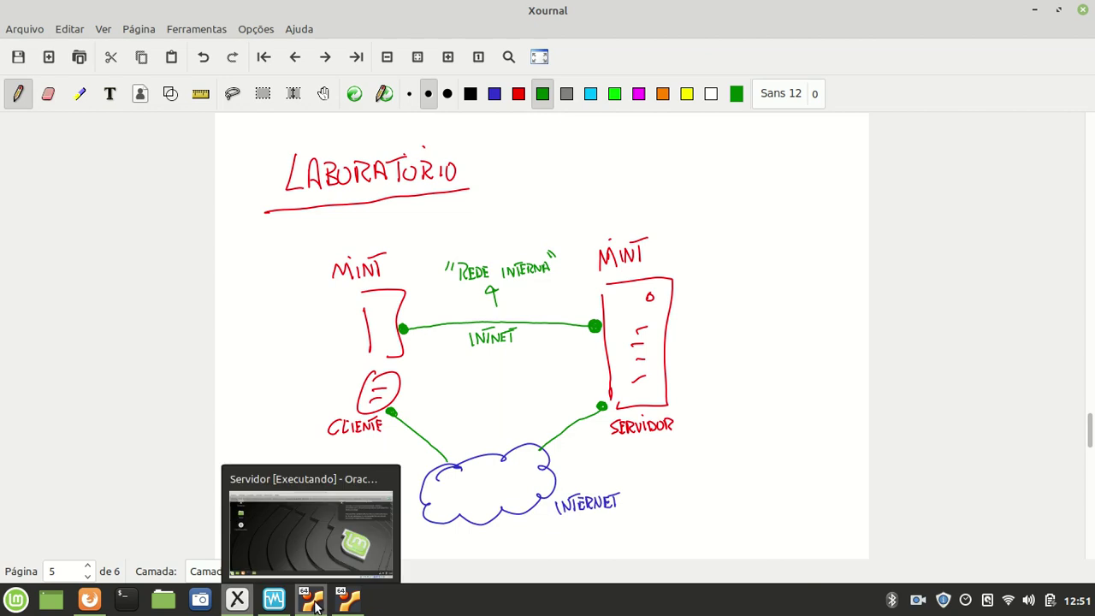
pyautogui.click(338, 589)
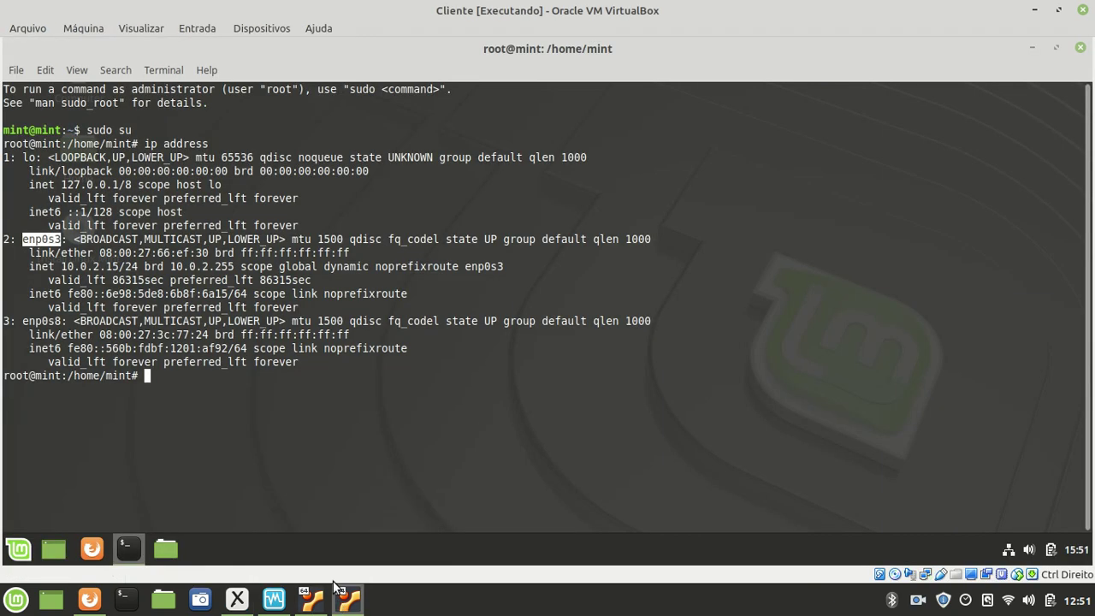
pyautogui.click(294, 416)
pyautogui.write('ping w')
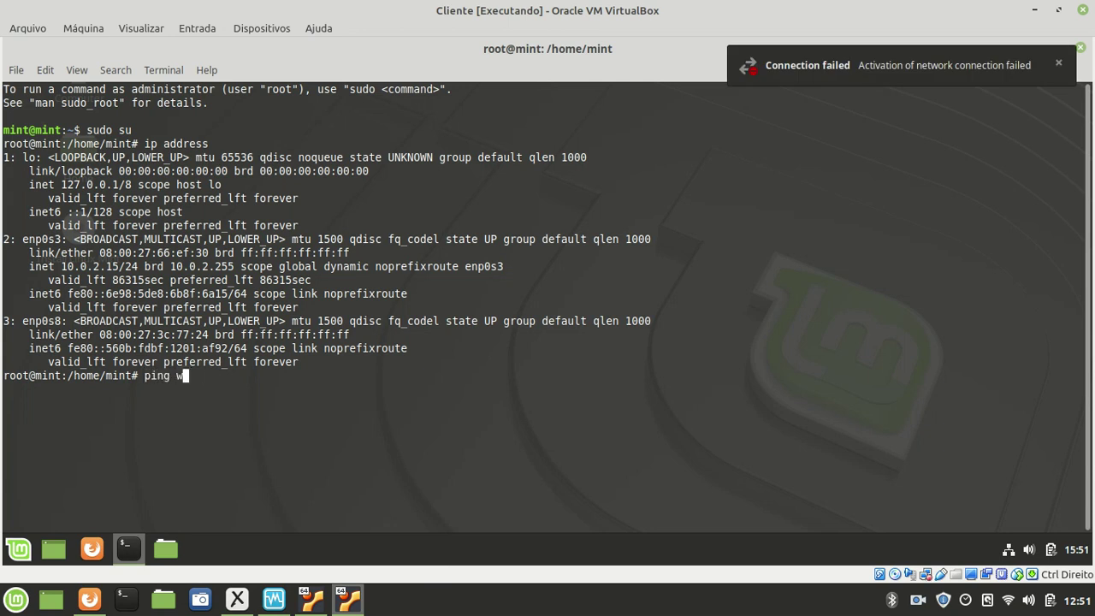
pyautogui.write('ww.google.com.br')
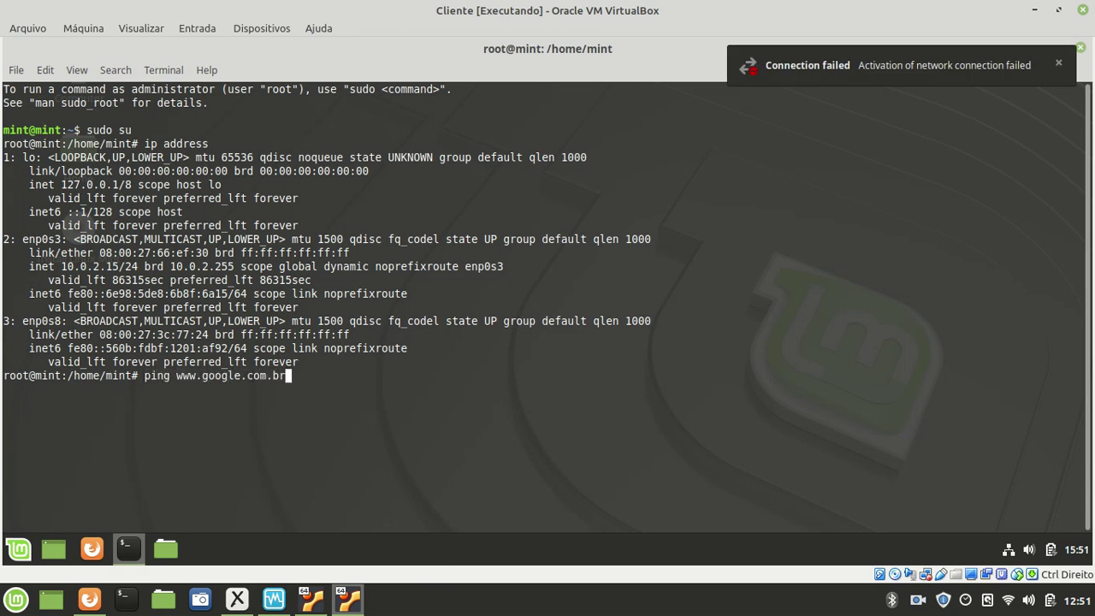
pyautogui.press('Return')
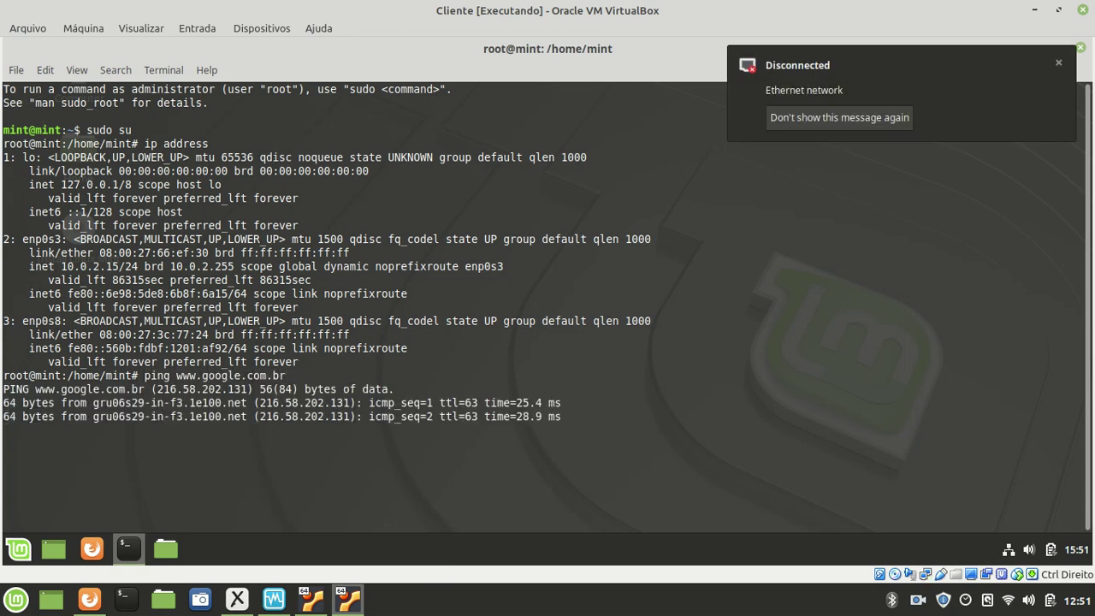
pyautogui.hotkey('ctrl', 'c')
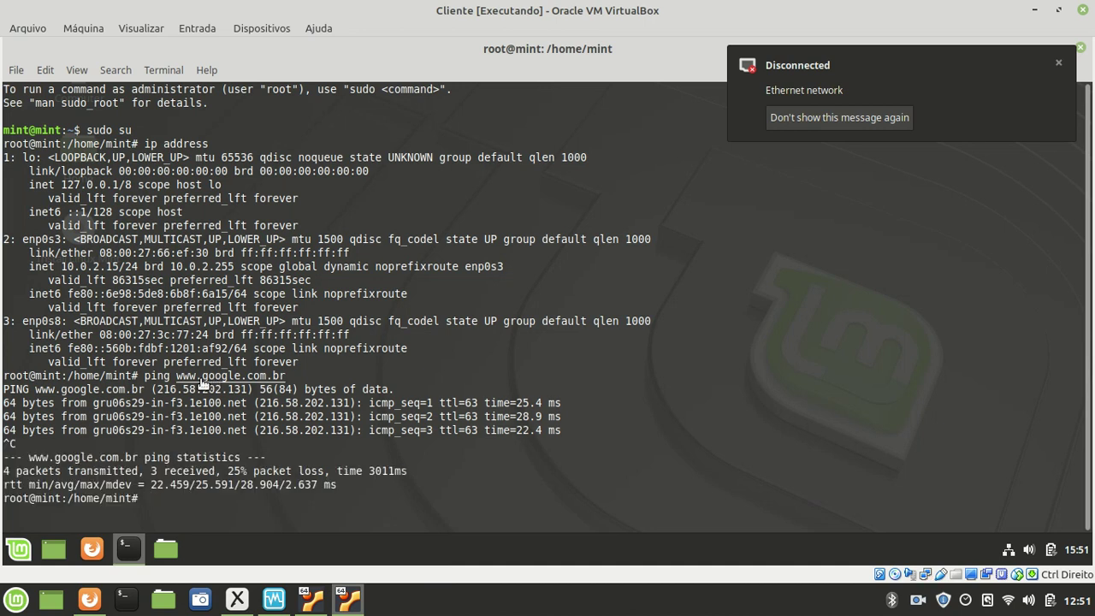
# - Highlight the ping reply lines and the enp0s3 and enp0s8 interface names
pyautogui.moveTo(23, 402); pyautogui.dragTo(215, 443)
pyautogui.click(214, 444)
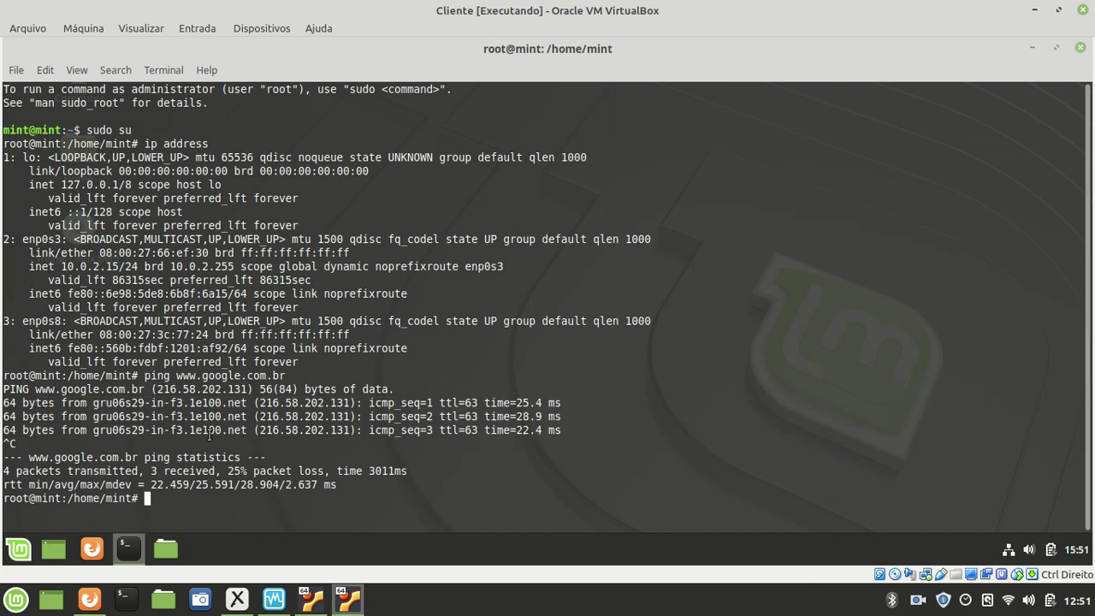
pyautogui.moveTo(599, 429); pyautogui.dragTo(3, 402)
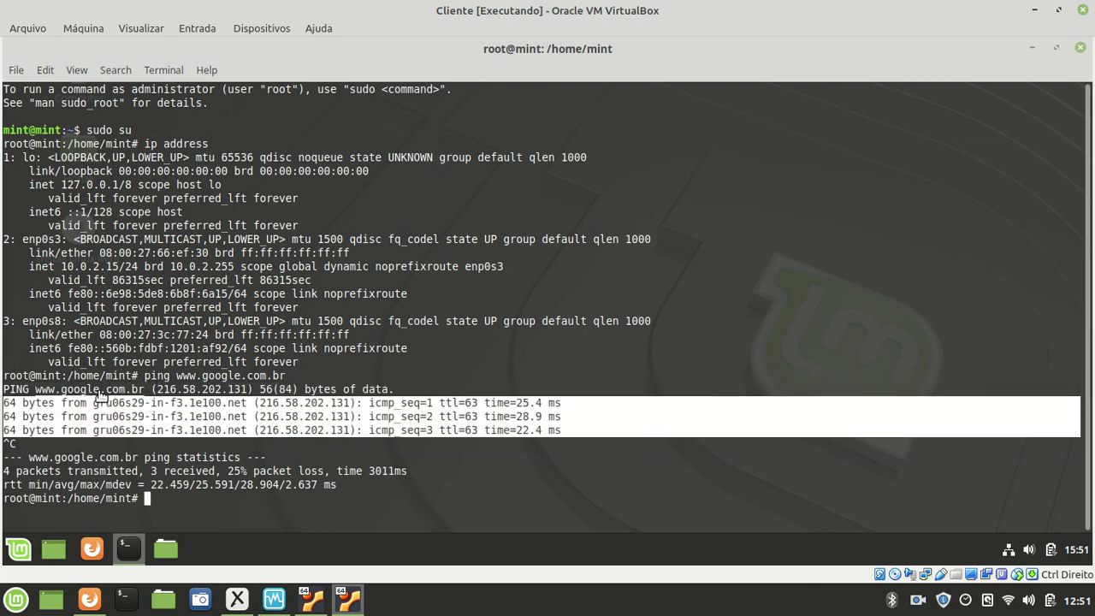
pyautogui.click(212, 427)
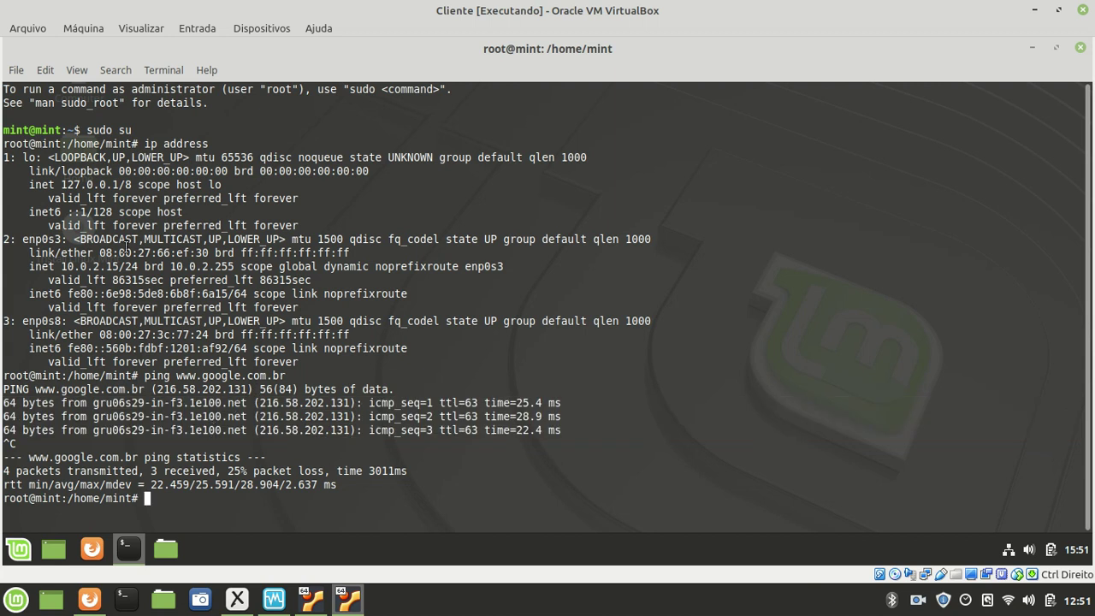
pyautogui.moveTo(63, 241); pyautogui.dragTo(23, 240)
pyautogui.click(38, 322)
pyautogui.moveTo(23, 321); pyautogui.dragTo(64, 321)
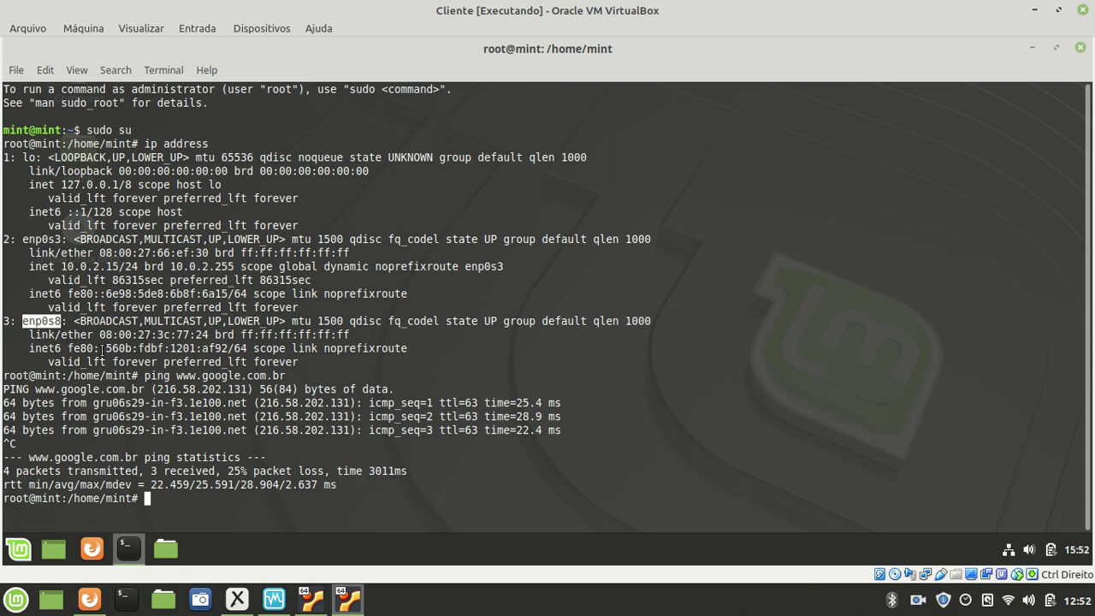
# - Glance at the Xournal diagram, then return to the Cliente terminal
pyautogui.click(239, 599)
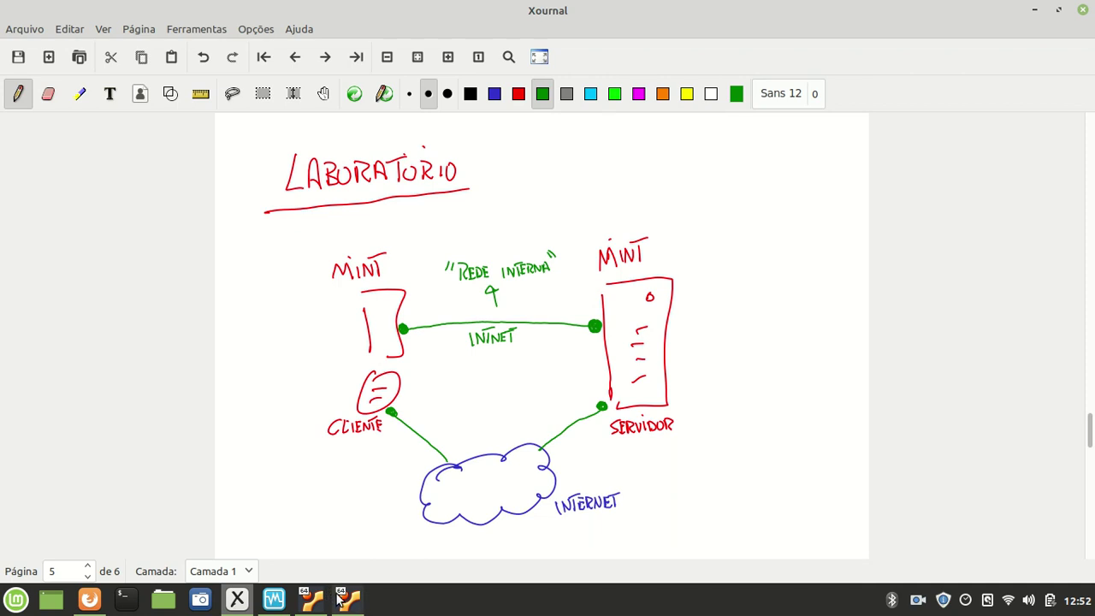
pyautogui.moveTo(343, 598)
pyautogui.click(333, 537)
pyautogui.click(312, 521)
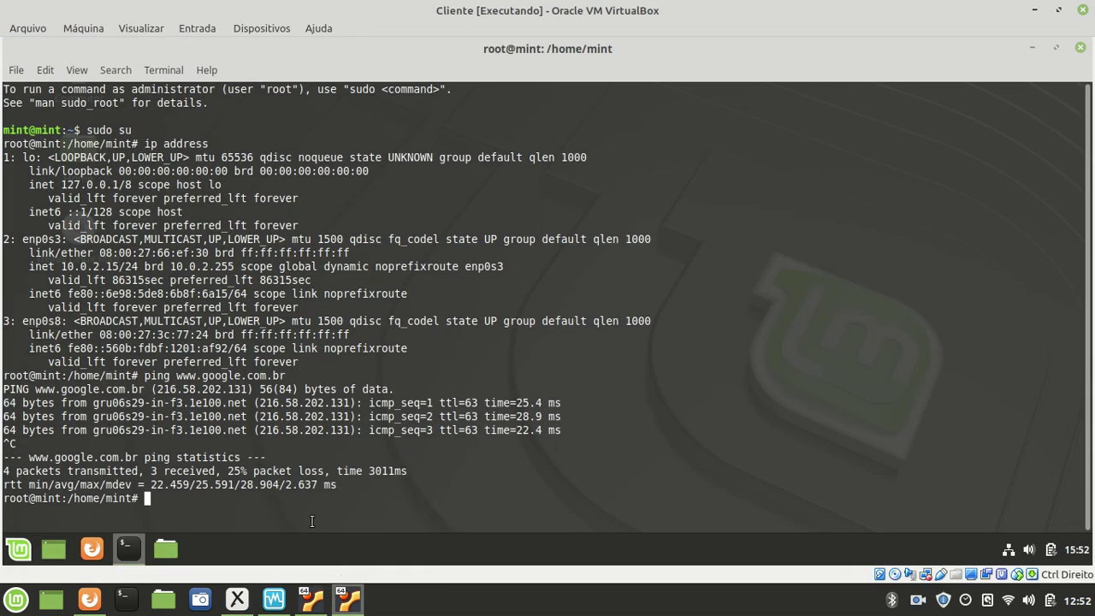
# - Assign 192.168.0.2/24 to enp0s8 with 'ip address add 192.168.0.2/24 dev enp0s8'
pyautogui.write('ip address')
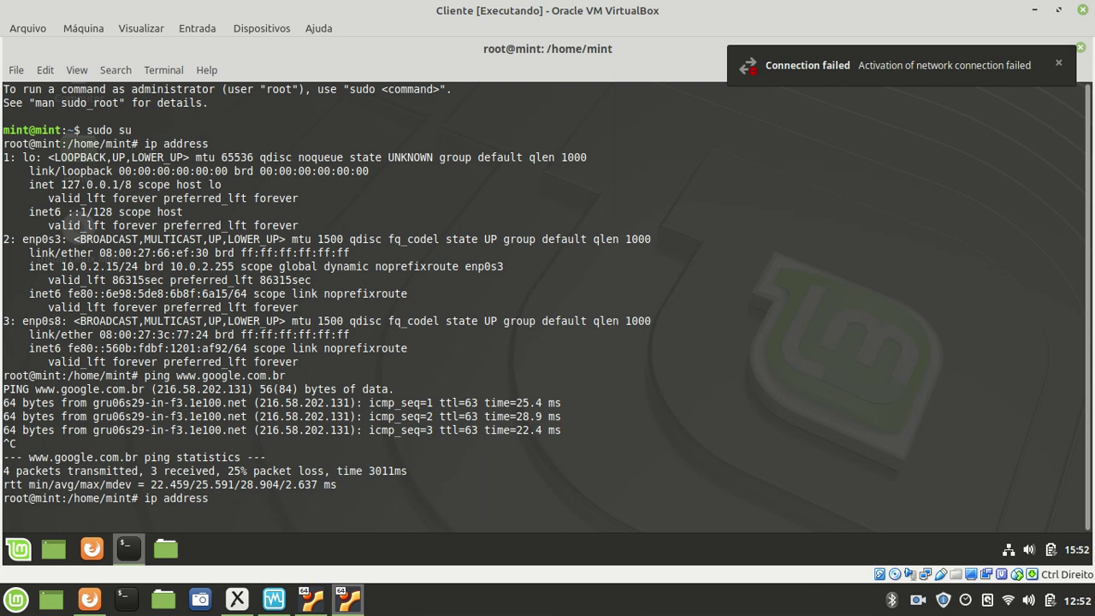
pyautogui.write(' 192.168')
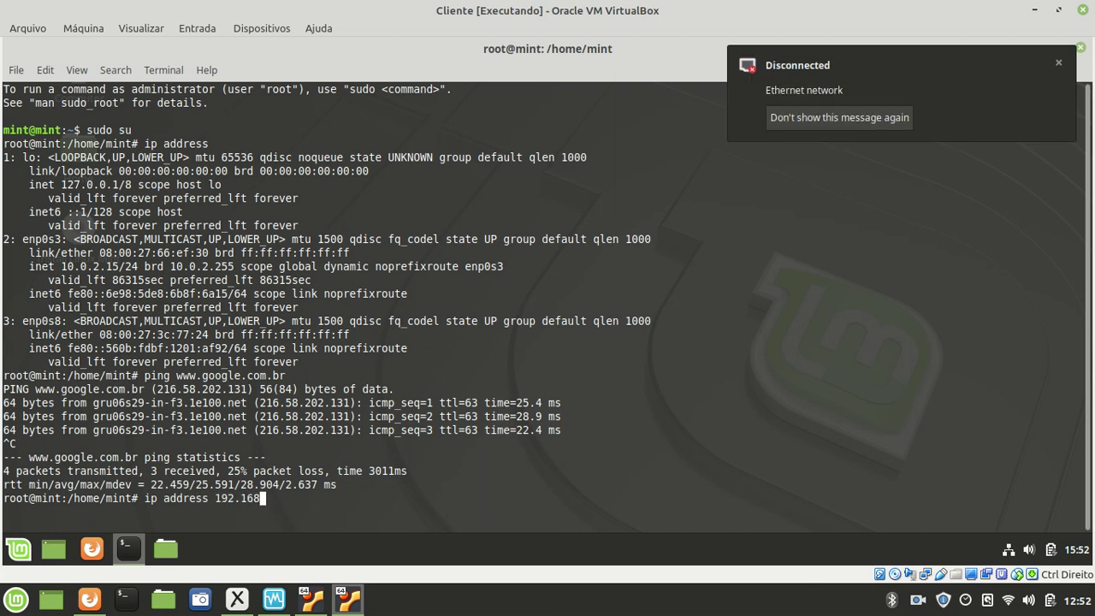
pyautogui.write('.0.2/24')
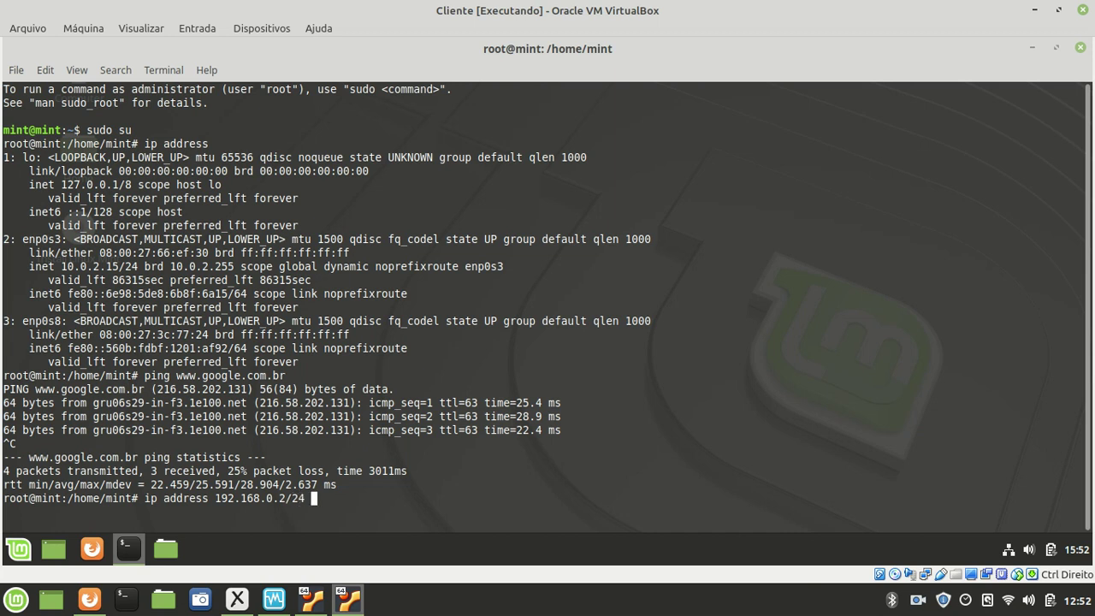
pyautogui.press('Left')
pyautogui.press('Left')
pyautogui.press('Left')
pyautogui.press('Left')
pyautogui.press('Left')
pyautogui.press('Left')
pyautogui.press('Left')
pyautogui.press('Left')
pyautogui.press('Left')
pyautogui.press('Left')
pyautogui.press('Left')
pyautogui.press('Left')
pyautogui.press('Left')
pyautogui.press('Left')
pyautogui.press('Left')
pyautogui.press('Left')
pyautogui.write('add')
pyautogui.press('Right')
pyautogui.press('Right')
pyautogui.press('Right')
pyautogui.press('Right')
pyautogui.press('Right')
pyautogui.press('Right')
pyautogui.press('Right')
pyautogui.press('Right')
pyautogui.press('Right')
pyautogui.press('Right')
pyautogui.press('Right')
pyautogui.press('Right')
pyautogui.press('Right')
pyautogui.press('Right')
pyautogui.press('Right')
pyautogui.press('Right')
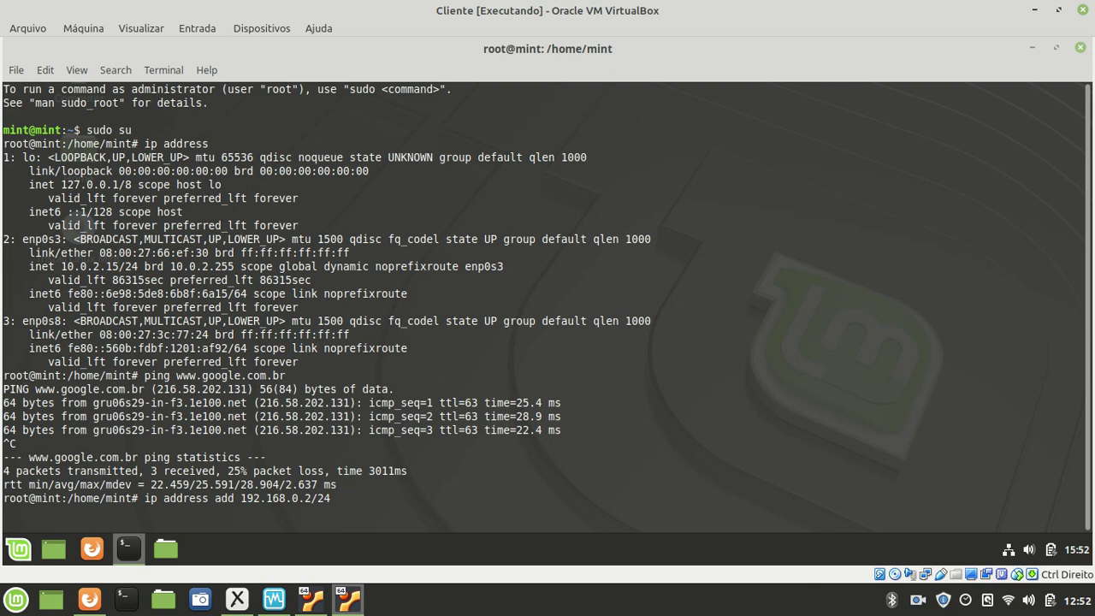
pyautogui.write('dev enp0s8')
pyautogui.press('Return')
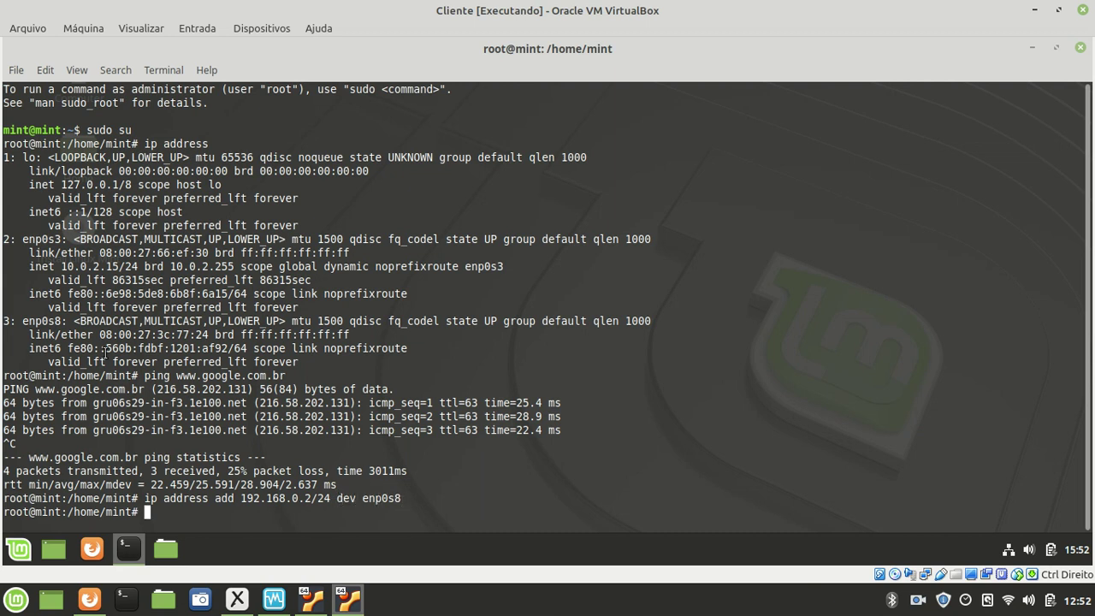
# - Re-run 'ip address', highlight enp0s8's new 192.168.0.2/24 address, then switch to Xournal
pyautogui.write('ip address')
pyautogui.press('Return')
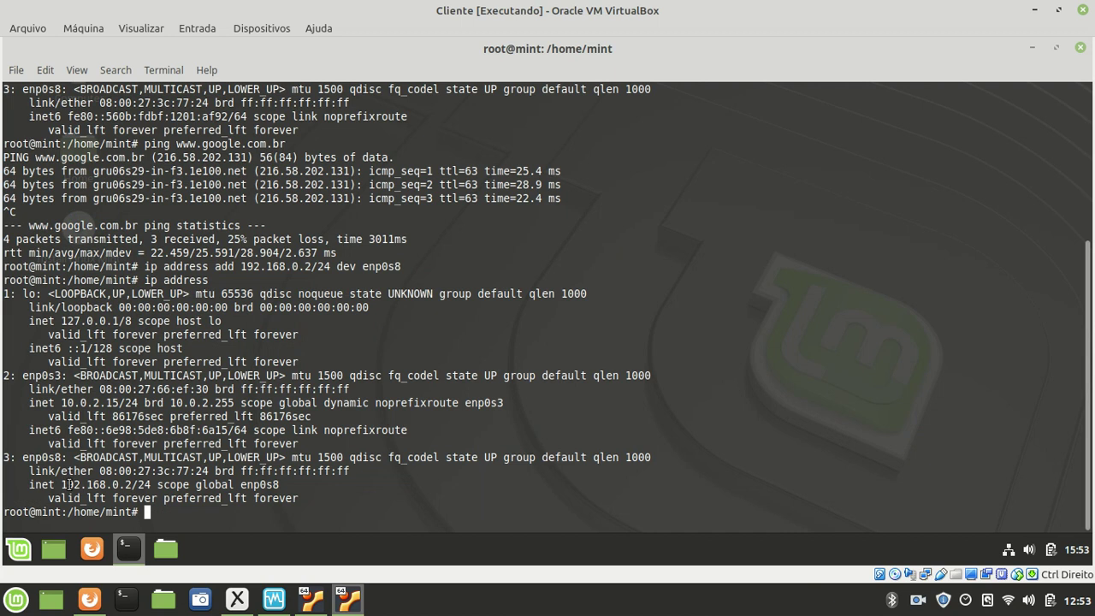
pyautogui.moveTo(69, 484); pyautogui.dragTo(147, 484)
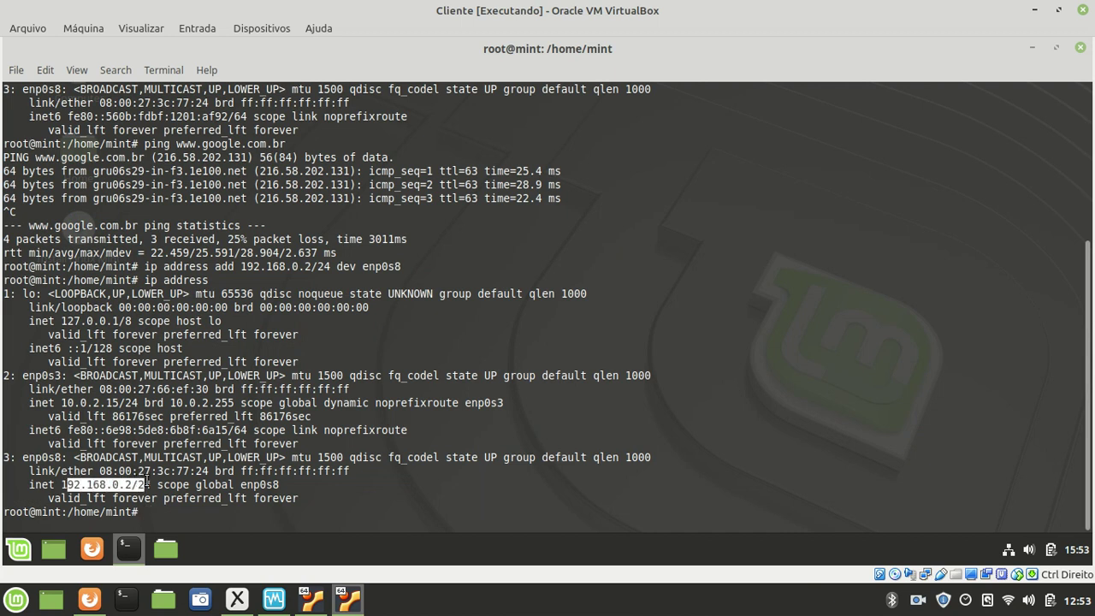
pyautogui.click(55, 456)
pyautogui.moveTo(55, 456); pyautogui.dragTo(28, 454)
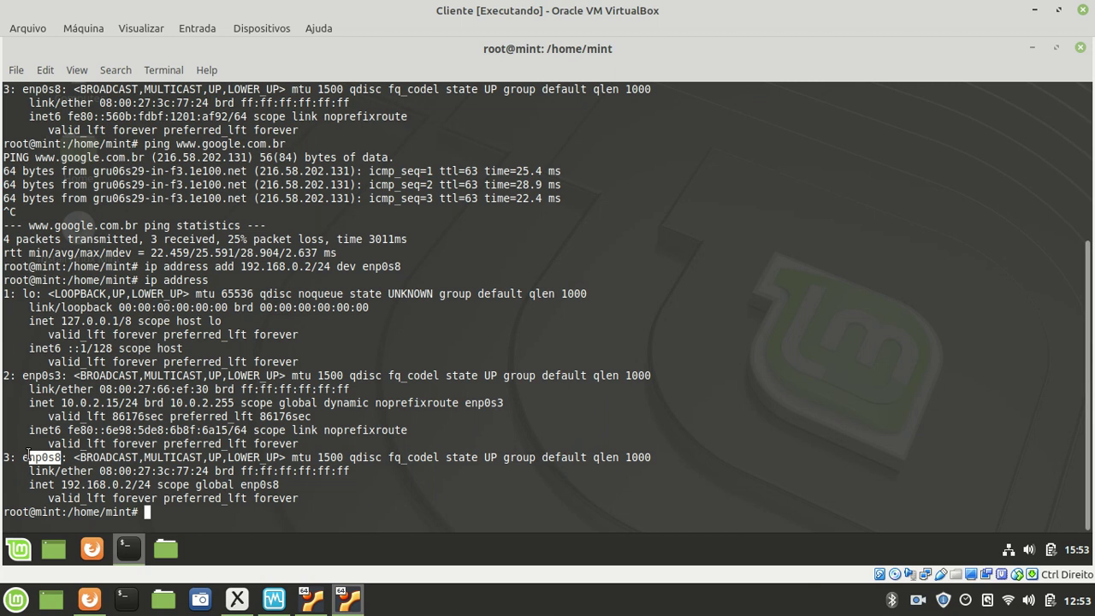
pyautogui.click(239, 604)
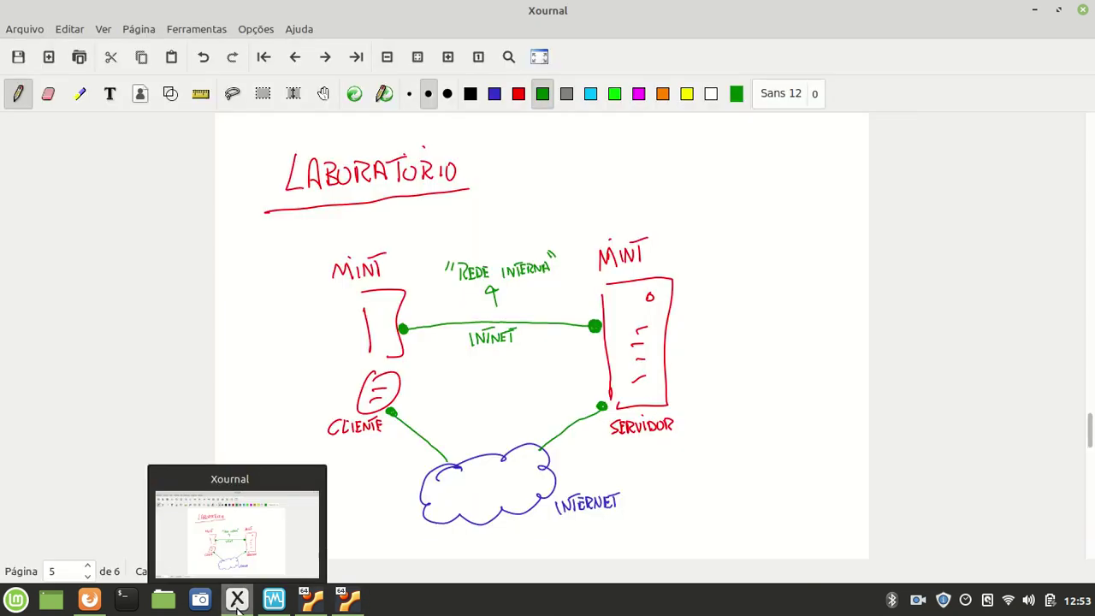
# - Label CLIENTE's link with 192.168.0.2/24 in orange, then open a terminal on the Servidor VM
pyautogui.click(495, 93)
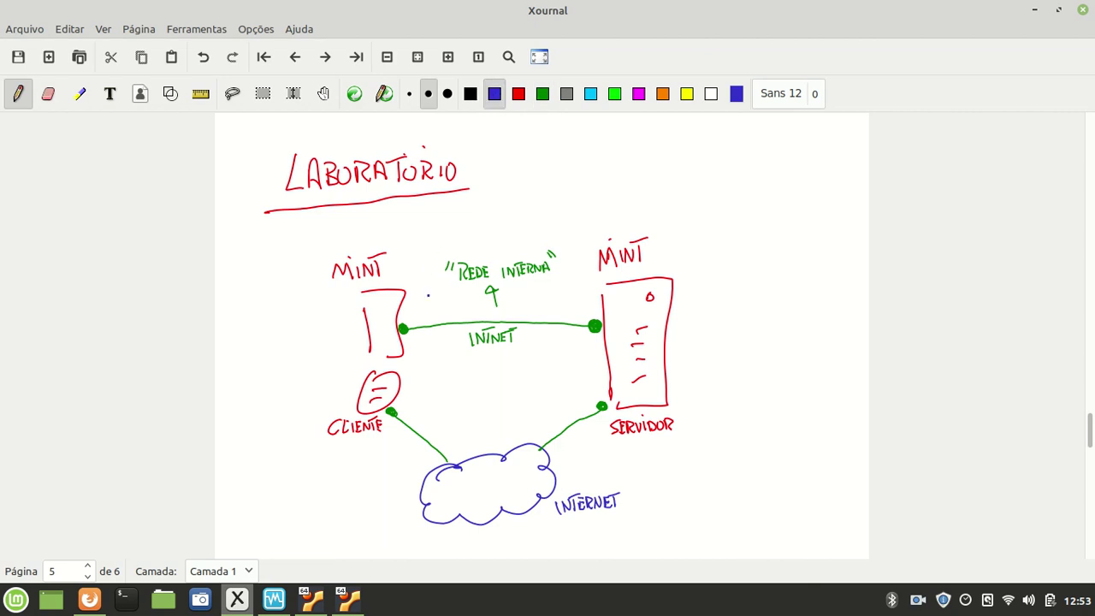
pyautogui.click(662, 93)
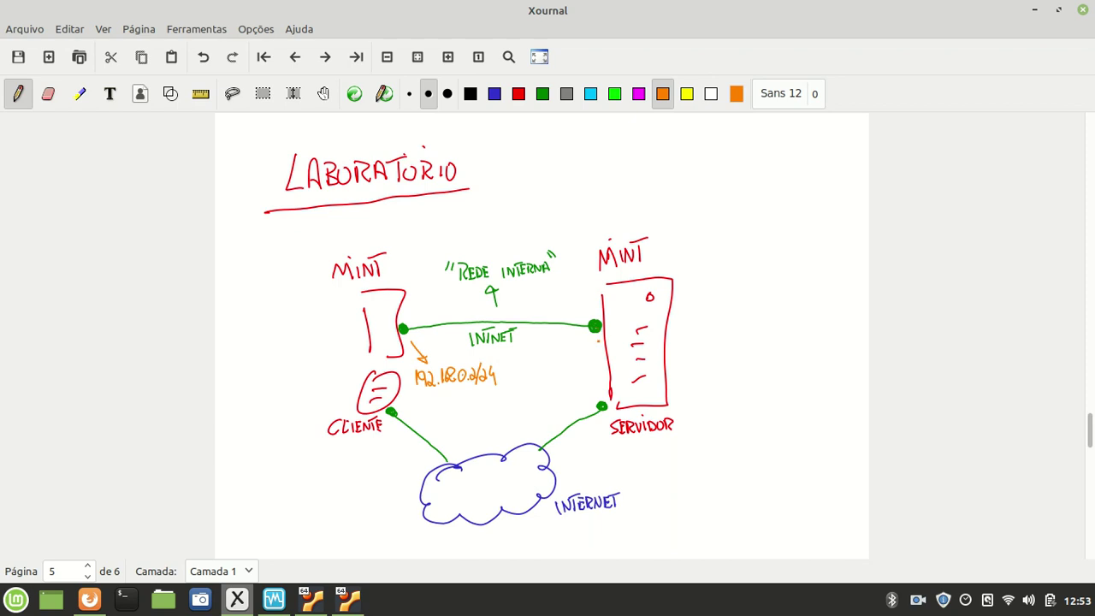
pyautogui.click(310, 598)
pyautogui.click(129, 548)
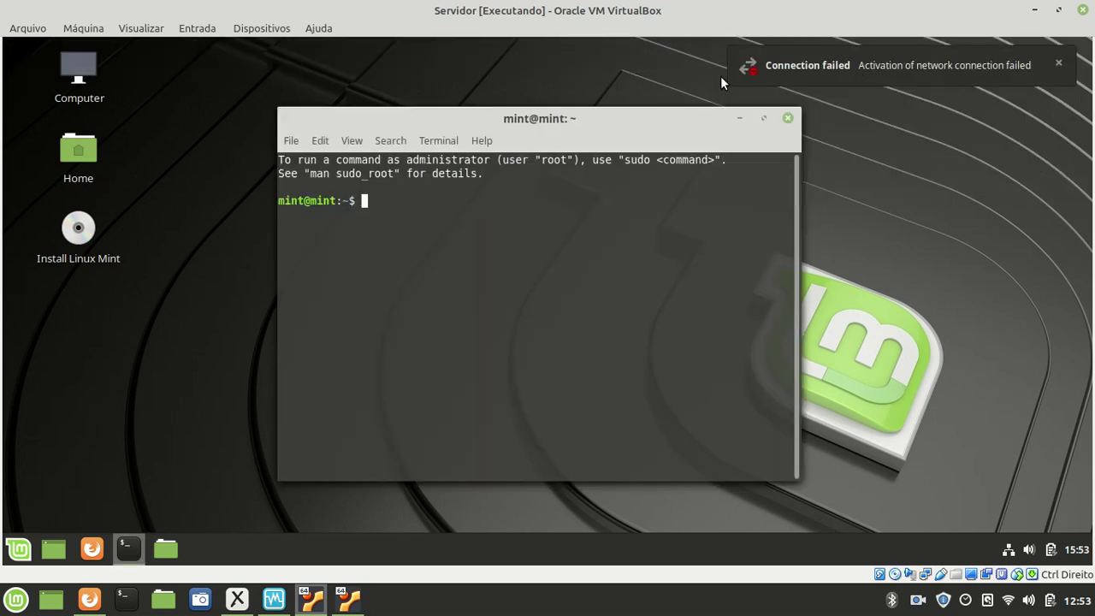
# - Maximize the Servidor terminal, become root, and list interfaces, noting enp0s3 and enp0s8
pyautogui.doubleClick(680, 114)
pyautogui.write('sudo')
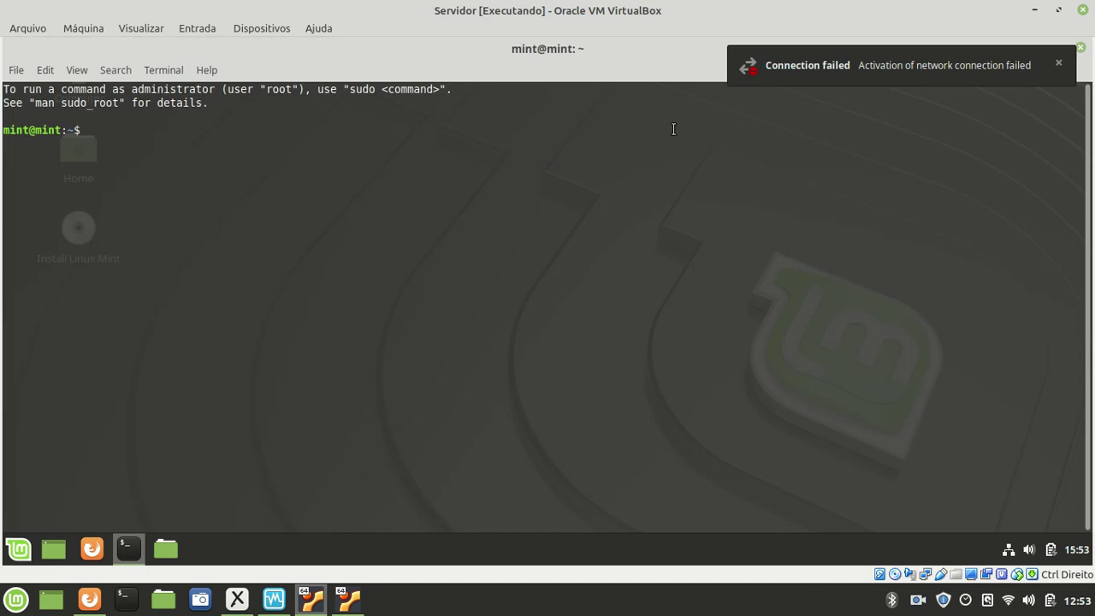
pyautogui.write(' su')
pyautogui.press('Return')
pyautogui.write('ip address')
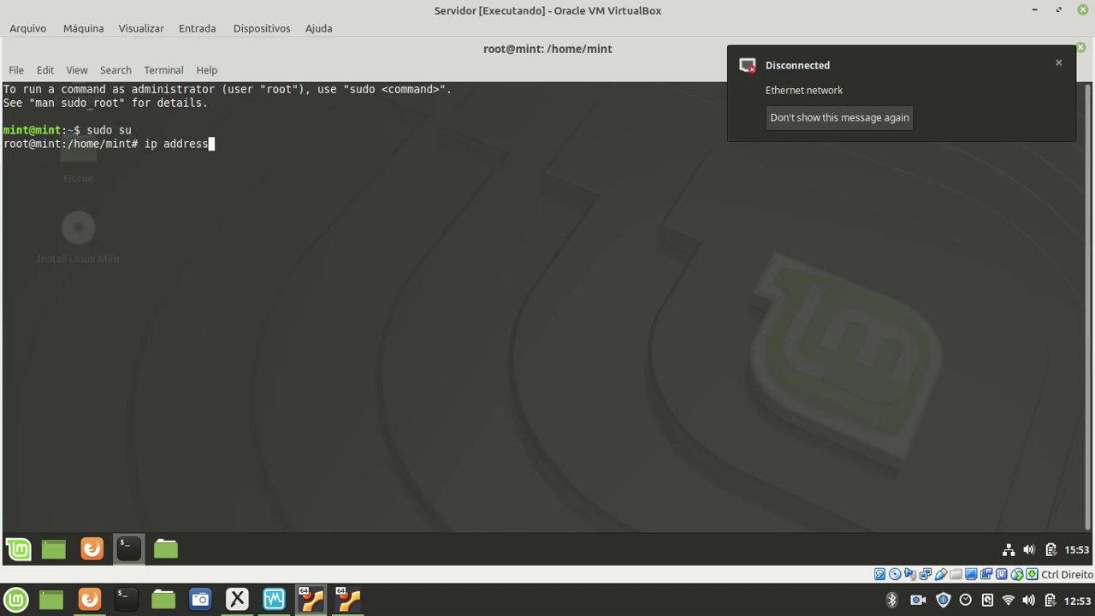
pyautogui.press('Return')
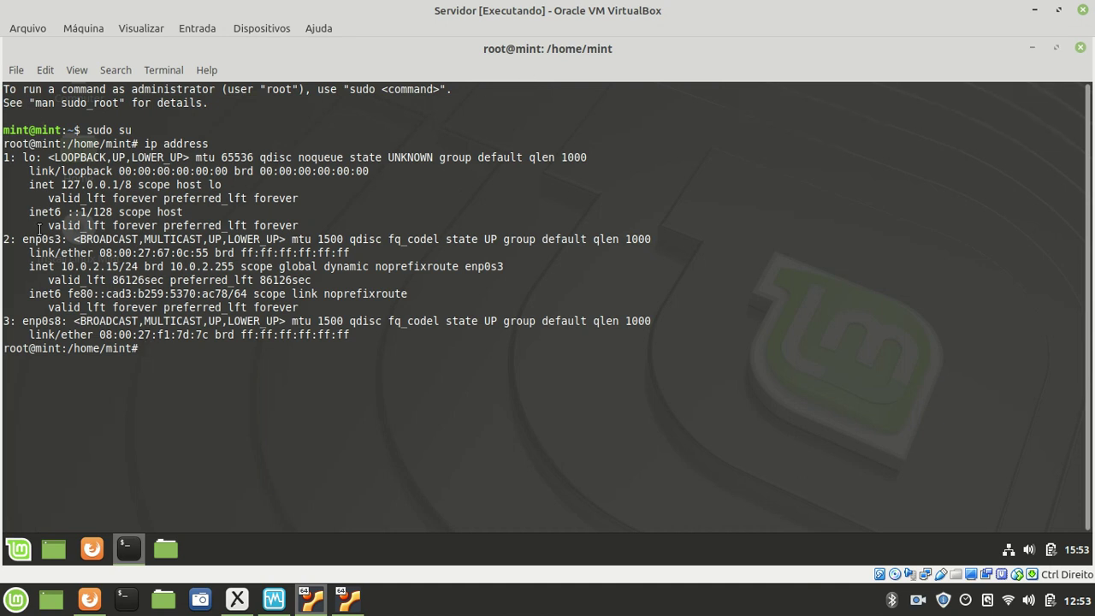
pyautogui.moveTo(5, 239); pyautogui.dragTo(61, 243)
pyautogui.moveTo(28, 321); pyautogui.dragTo(69, 323)
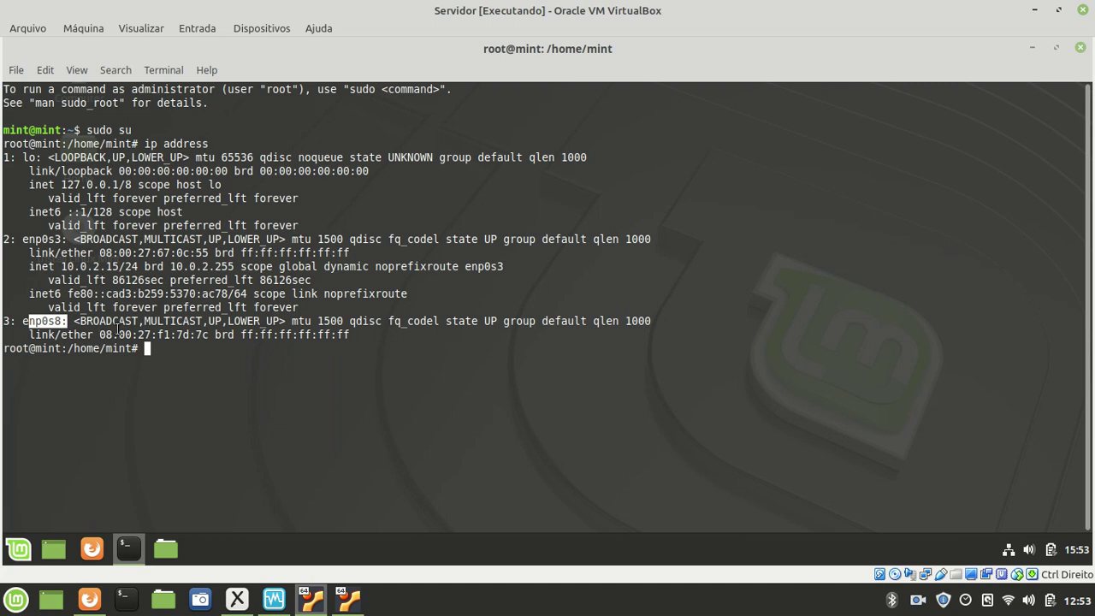
pyautogui.click(192, 352)
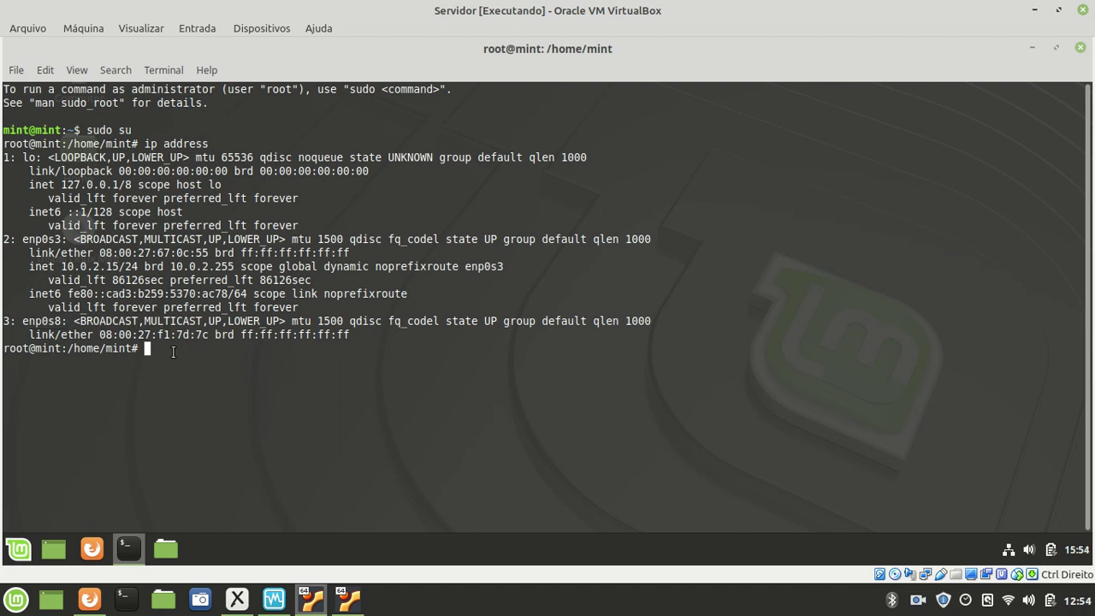
# - Assign 192.168.0.1/24 to enp0s8, confirm it with 'ip address', then switch to Xournal
pyautogui.write('ip ')
pyautogui.write('address')
pyautogui.write(' 192.1')
pyautogui.write('68')
pyautogui.press('BackSpace')
pyautogui.press('BackSpace')
pyautogui.press('BackSpace')
pyautogui.press('BackSpace')
pyautogui.press('BackSpace')
pyautogui.press('BackSpace')
pyautogui.press('BackSpace')
pyautogui.write('add ')
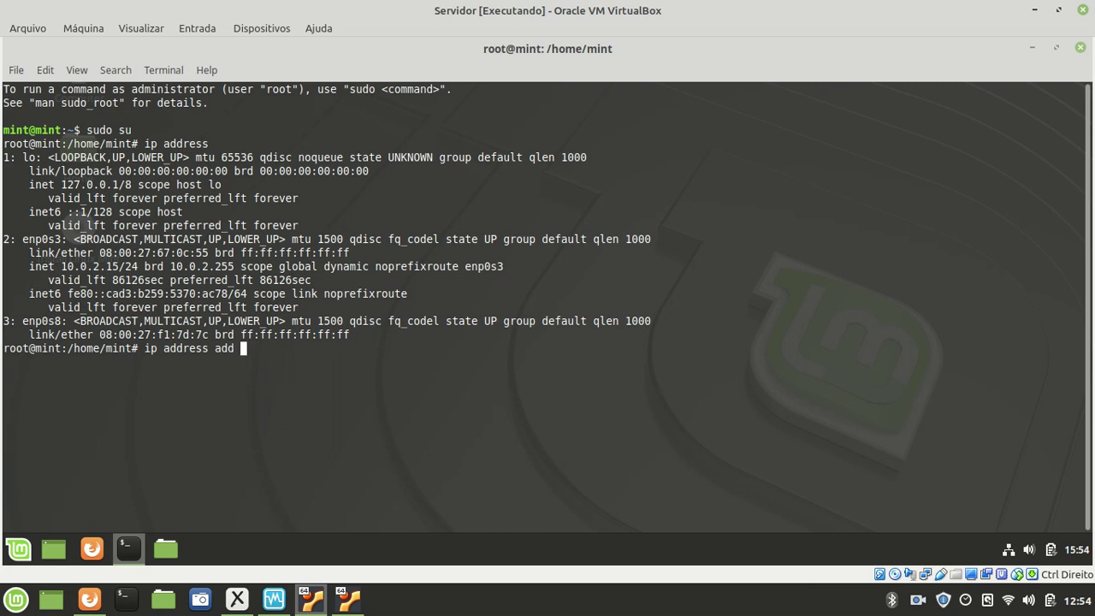
pyautogui.write('192.168.0.1/24 dev enp0s8')
pyautogui.press('Return')
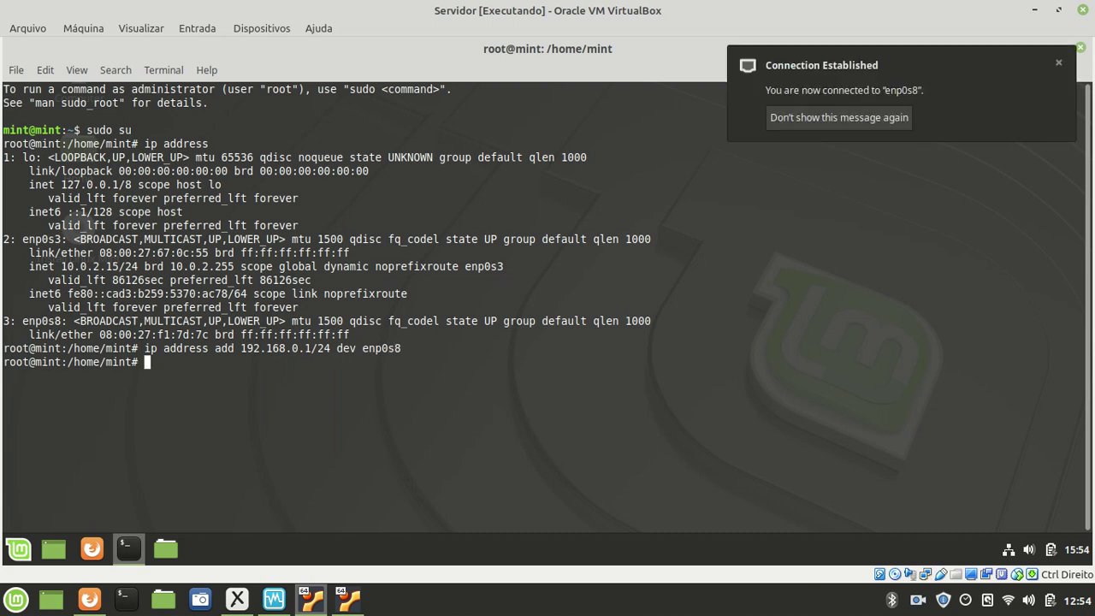
pyautogui.write('ip address')
pyautogui.press('Return')
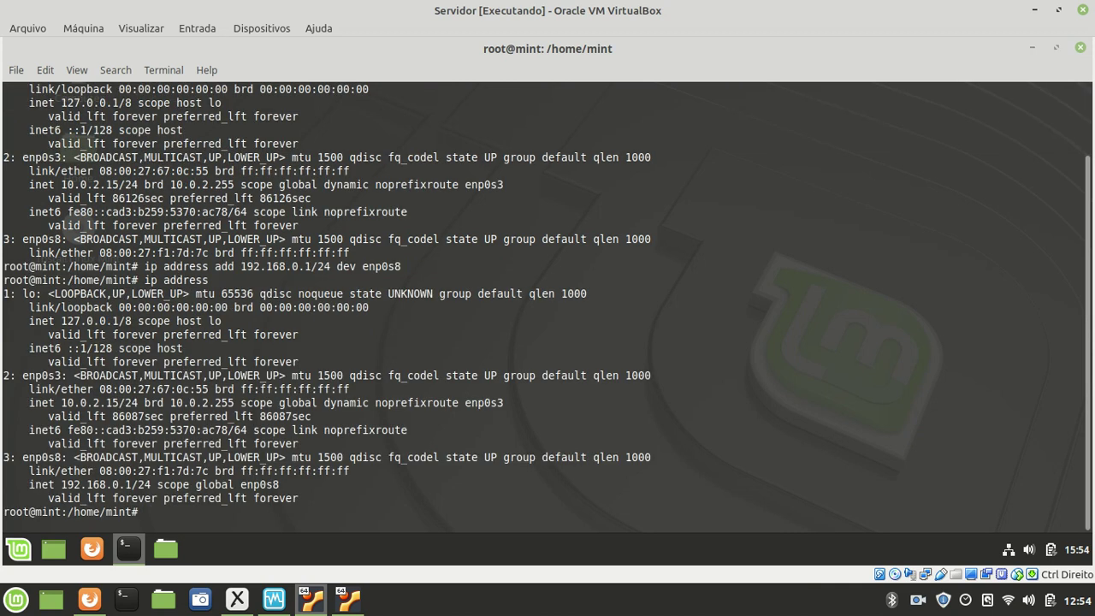
pyautogui.moveTo(61, 484); pyautogui.dragTo(150, 484)
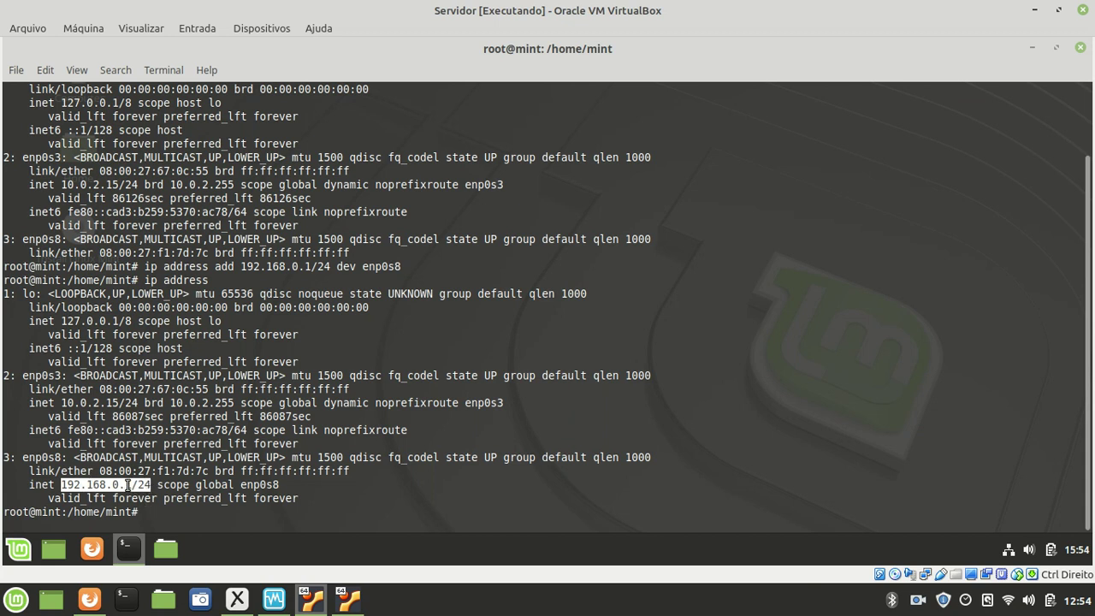
pyautogui.click(240, 599)
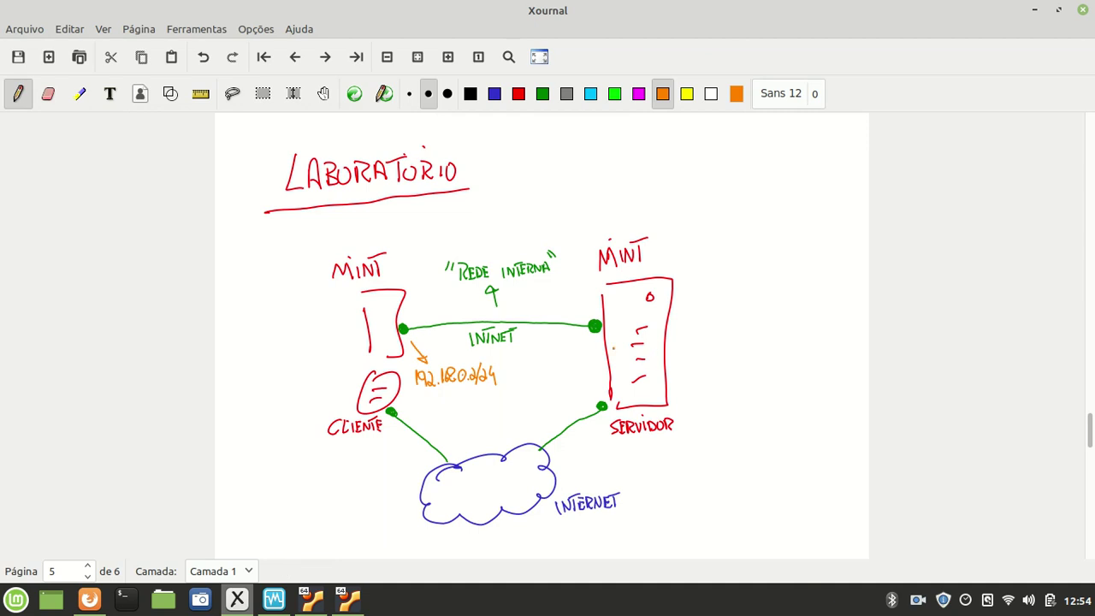
# - Draw the orange arrow toward the 192.168.0.1/24 server label and return to the Servidor terminal
pyautogui.moveTo(582, 351); pyautogui.dragTo(562, 374)
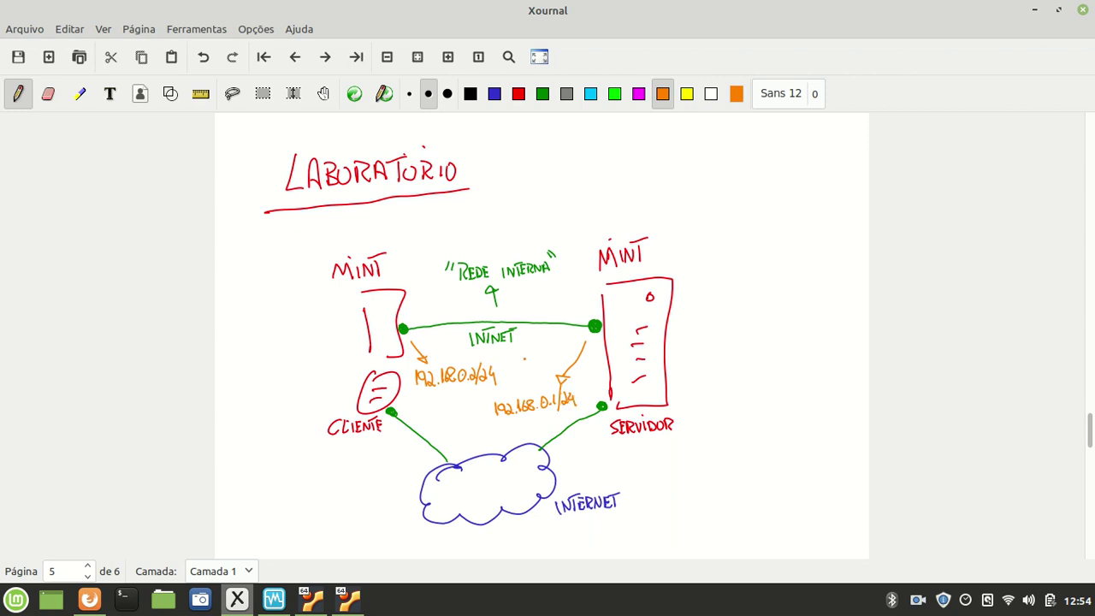
pyautogui.click(316, 601)
pyautogui.click(275, 521)
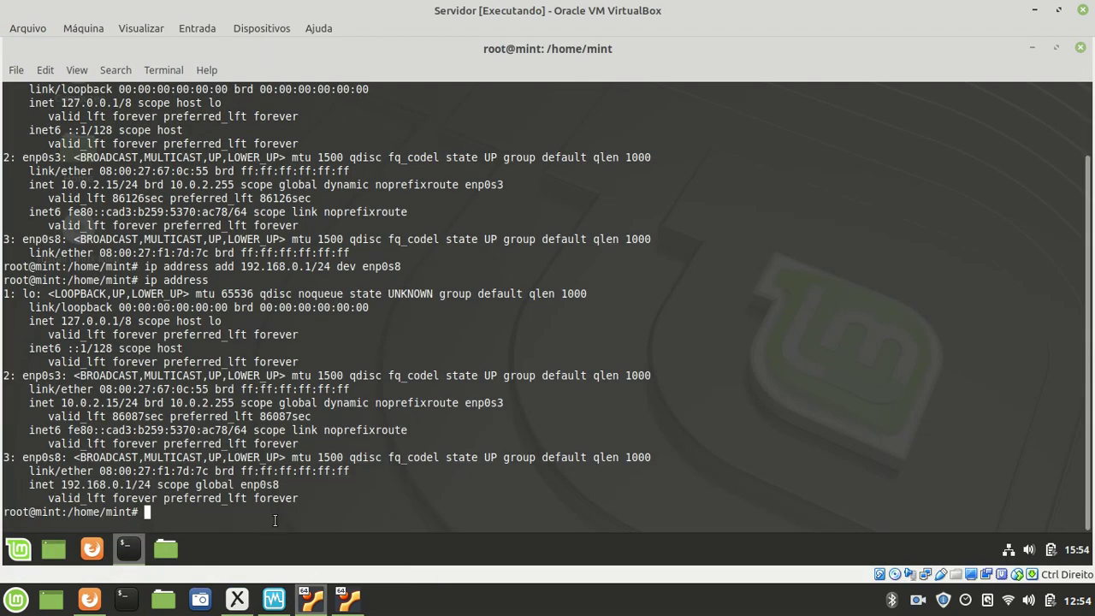
# - Ping 192.168.0.2 from Servidor, stop after six replies at 0% loss, and return to Xournal
pyautogui.write('ping 192.168.0.2')
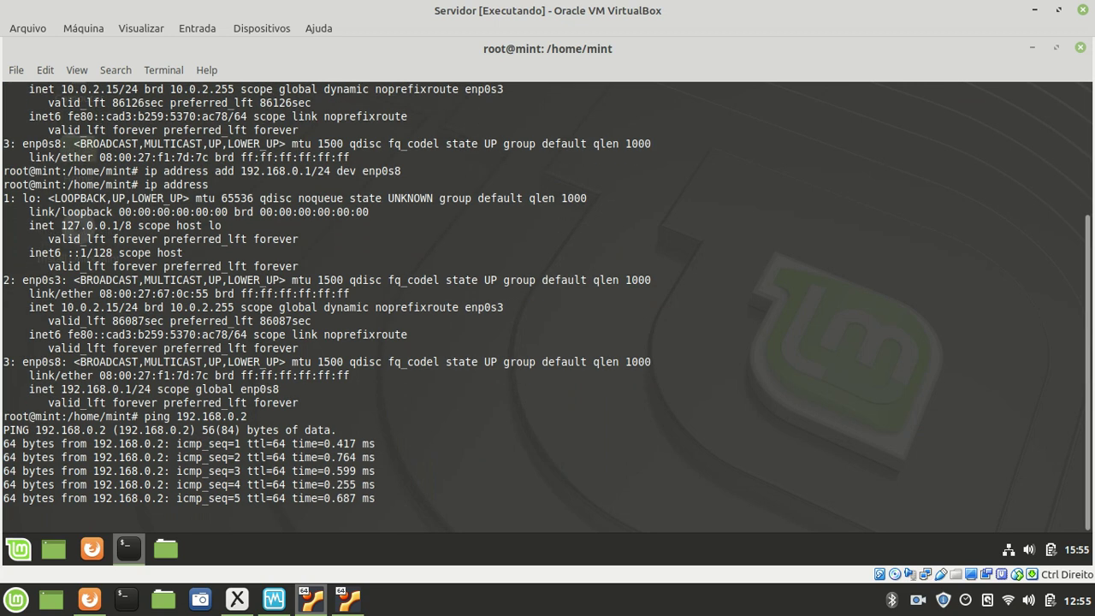
pyautogui.hotkey('ctrl', 'c')
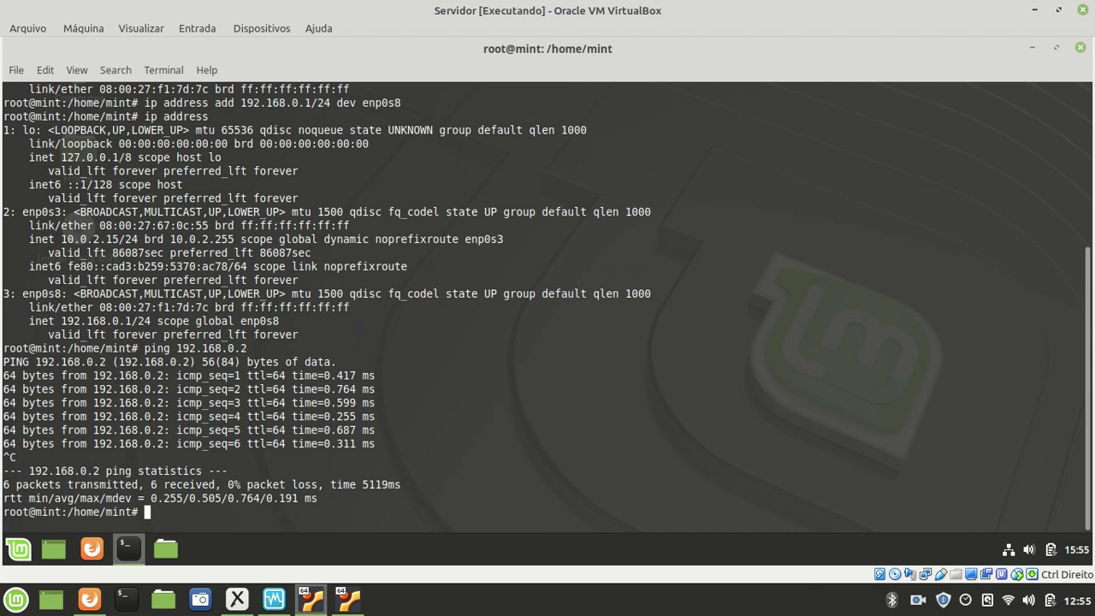
pyautogui.click(237, 599)
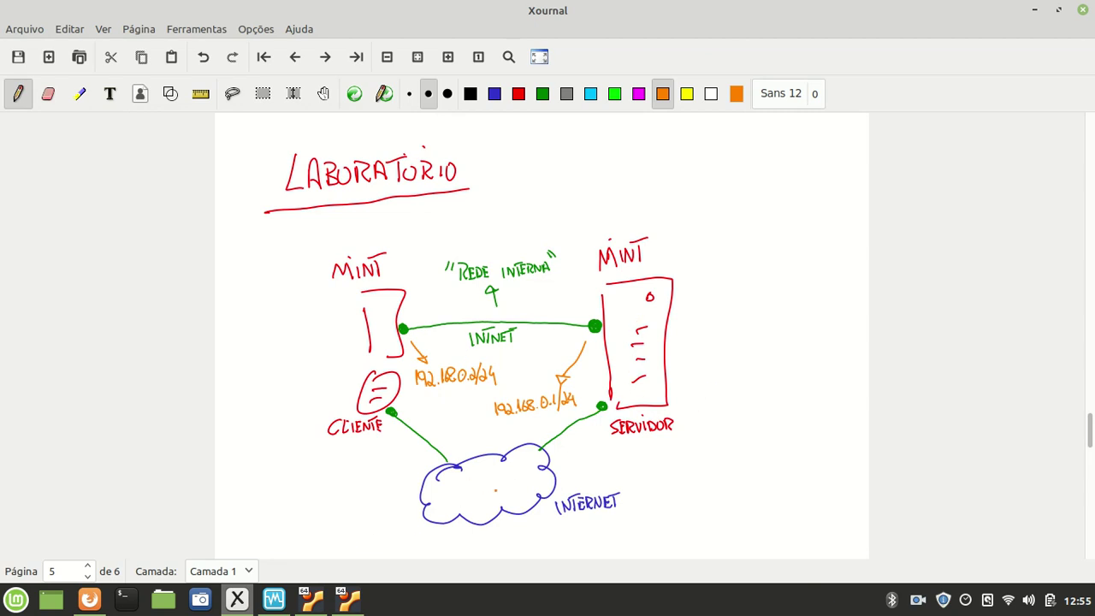
pyautogui.click(348, 598)
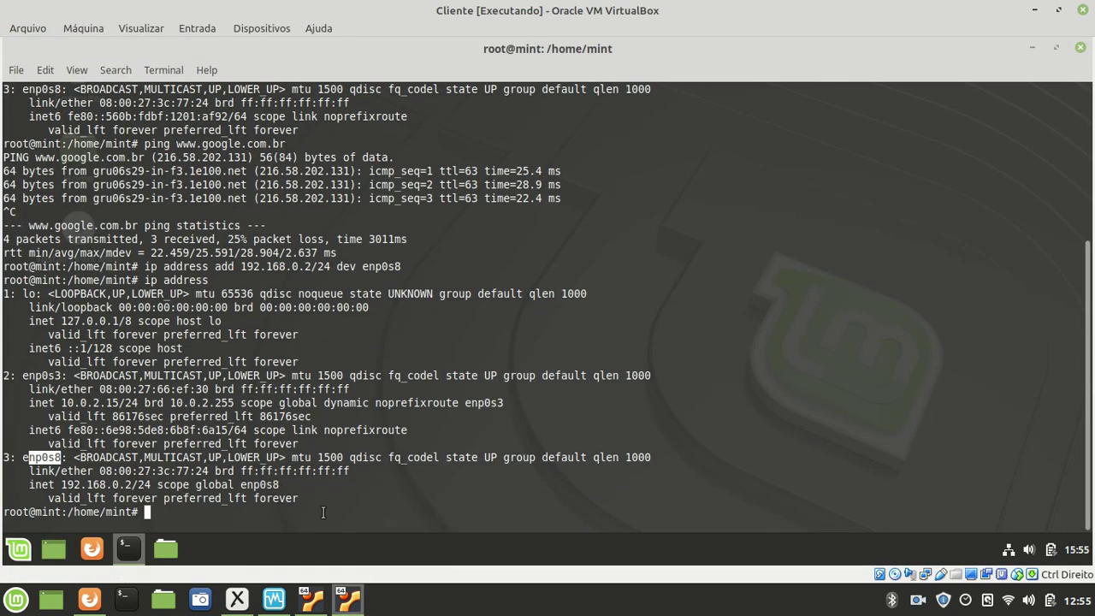
pyautogui.write('ping ')
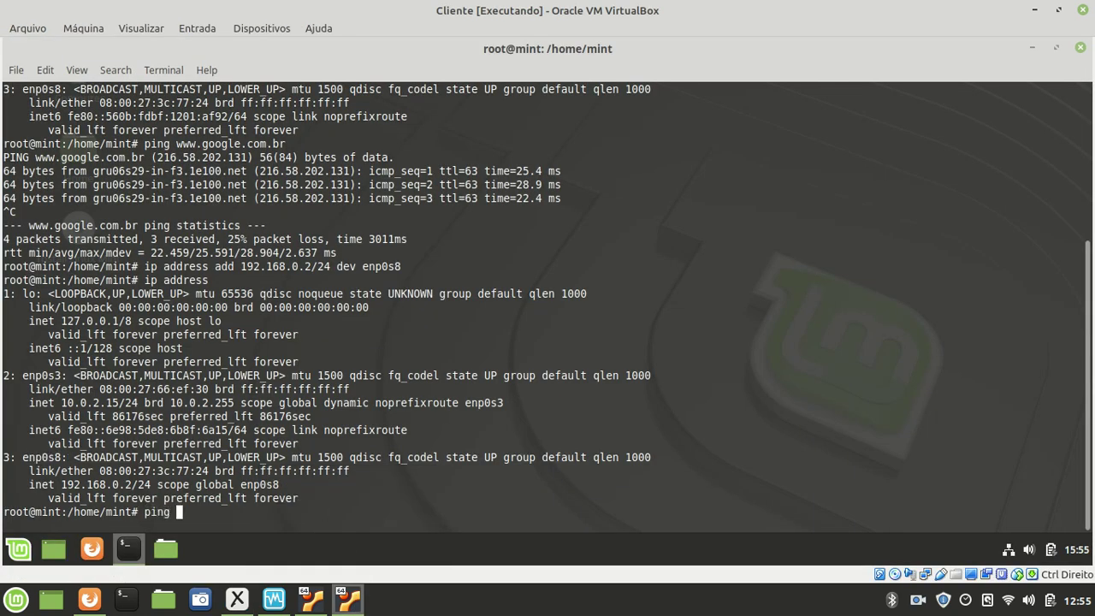
pyautogui.write('www.google.com.br')
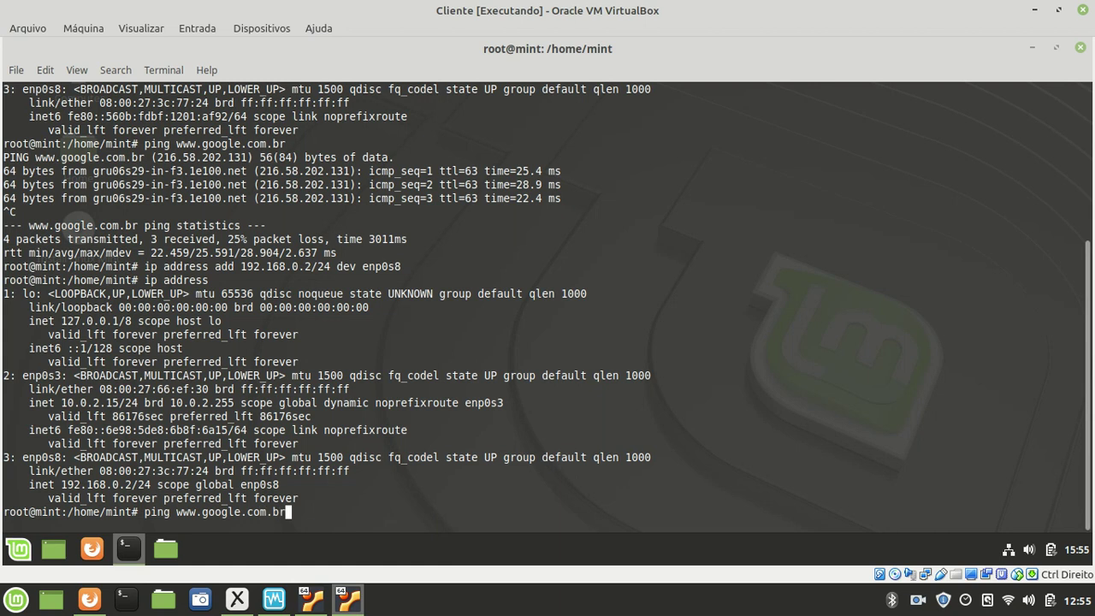
pyautogui.press('Return')
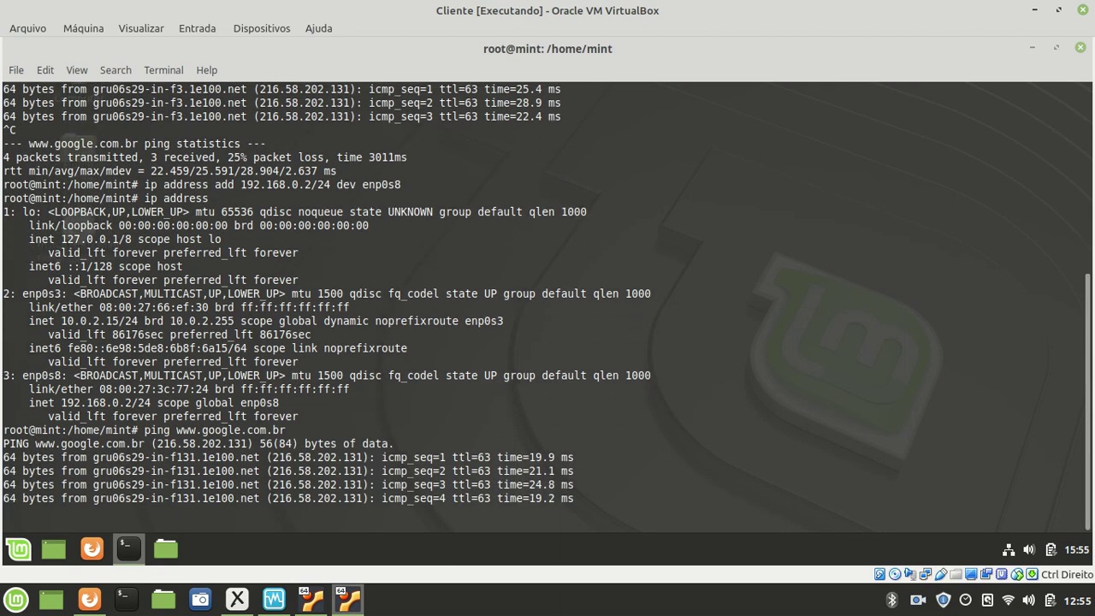
pyautogui.hotkey('ctrl', 'c')
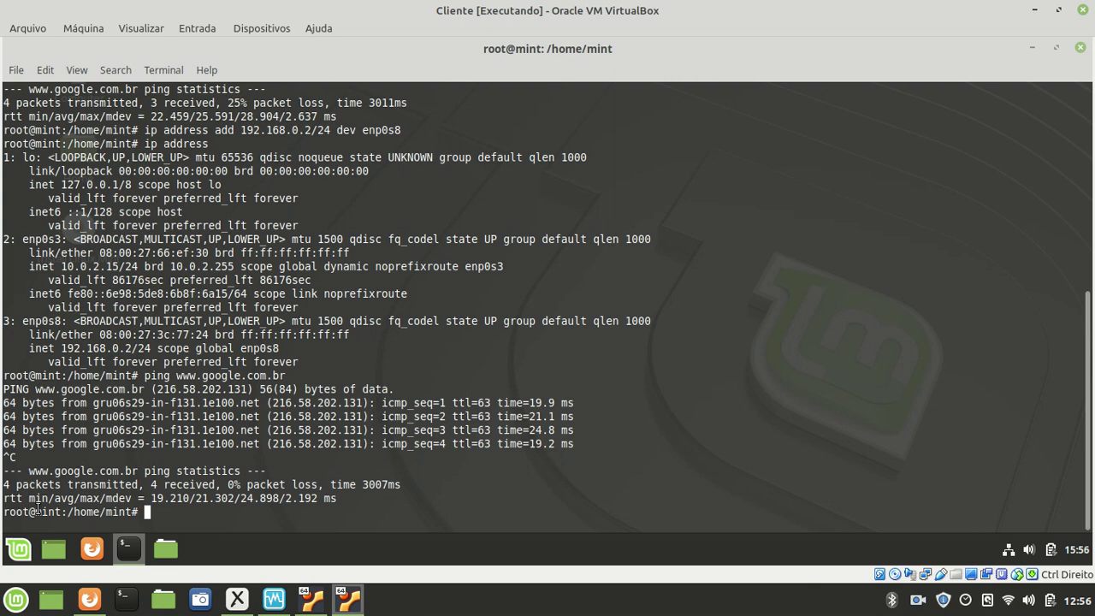
pyautogui.moveTo(36, 509); pyautogui.dragTo(60, 508)
# - Highlight Servidor's mint hostname, compare it with the Cliente VM, then return to Servidor
pyautogui.click(312, 602)
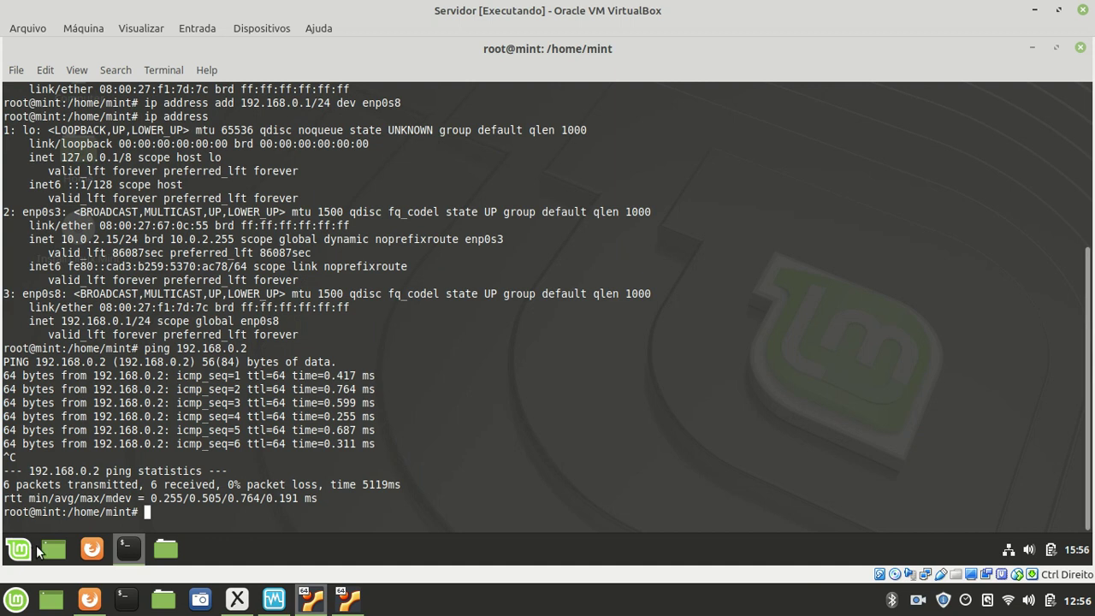
pyautogui.moveTo(34, 511); pyautogui.dragTo(62, 511)
pyautogui.click(168, 519)
pyautogui.click(348, 598)
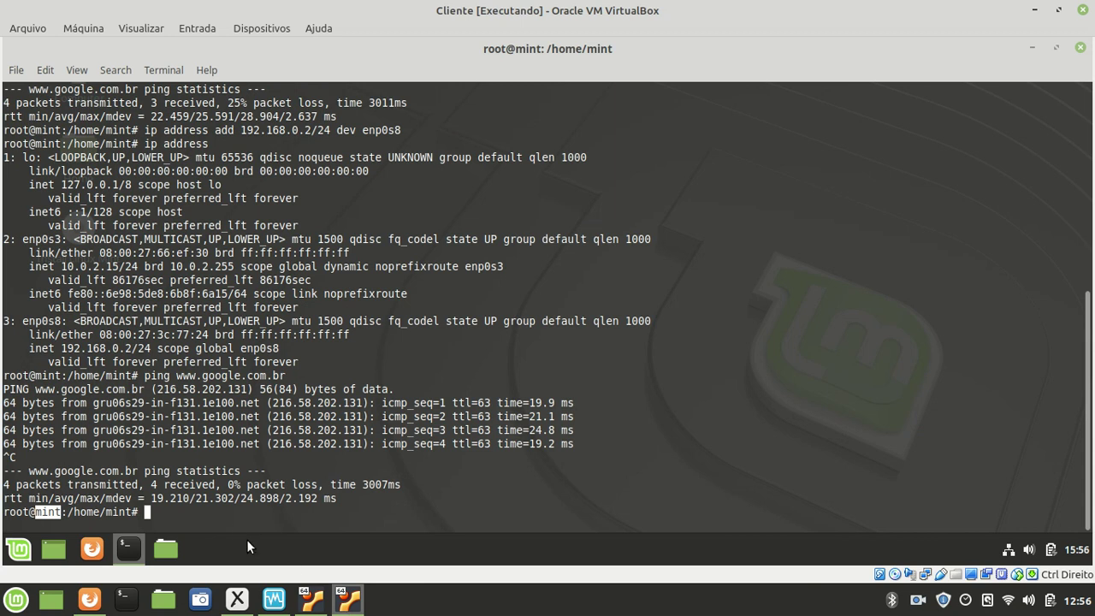
pyautogui.click(313, 597)
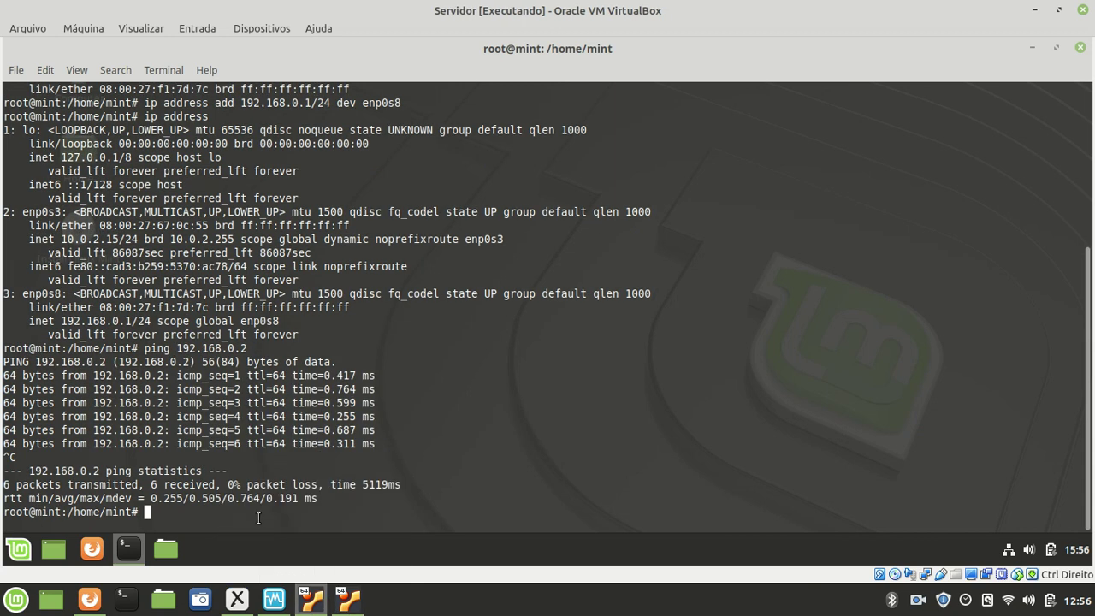
# - Display the server's current hostname, mint, and highlight it
pyautogui.write('hostname')
pyautogui.press('Return')
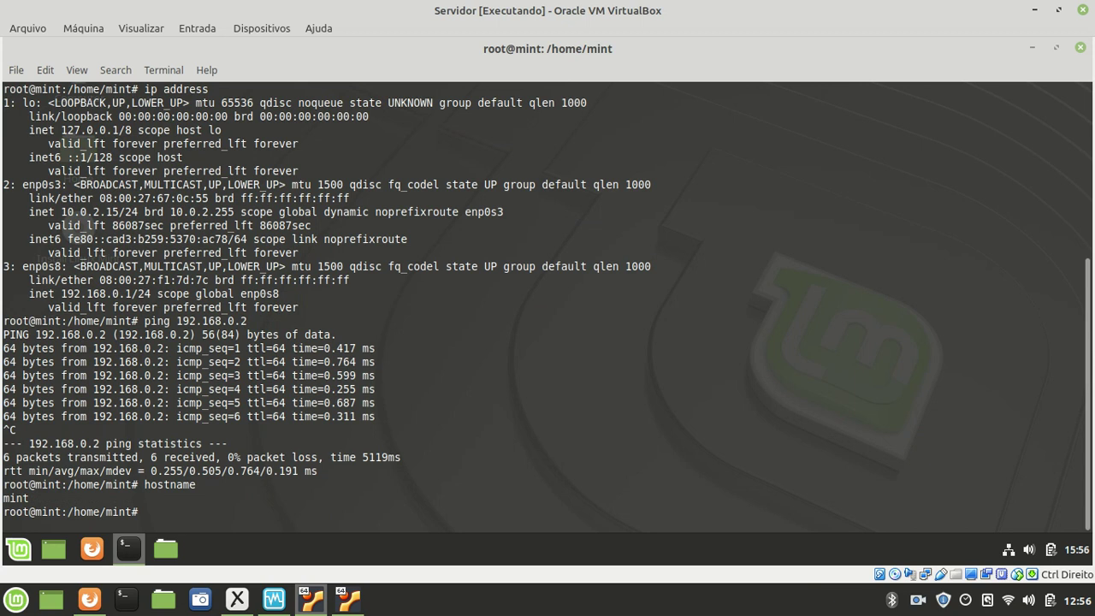
pyautogui.moveTo(32, 498); pyautogui.dragTo(4, 497)
pyautogui.click(154, 513)
# - Rename the server host with hostname servidor, highlighting the command and the old prompt name
pyautogui.write('hostname servidor')
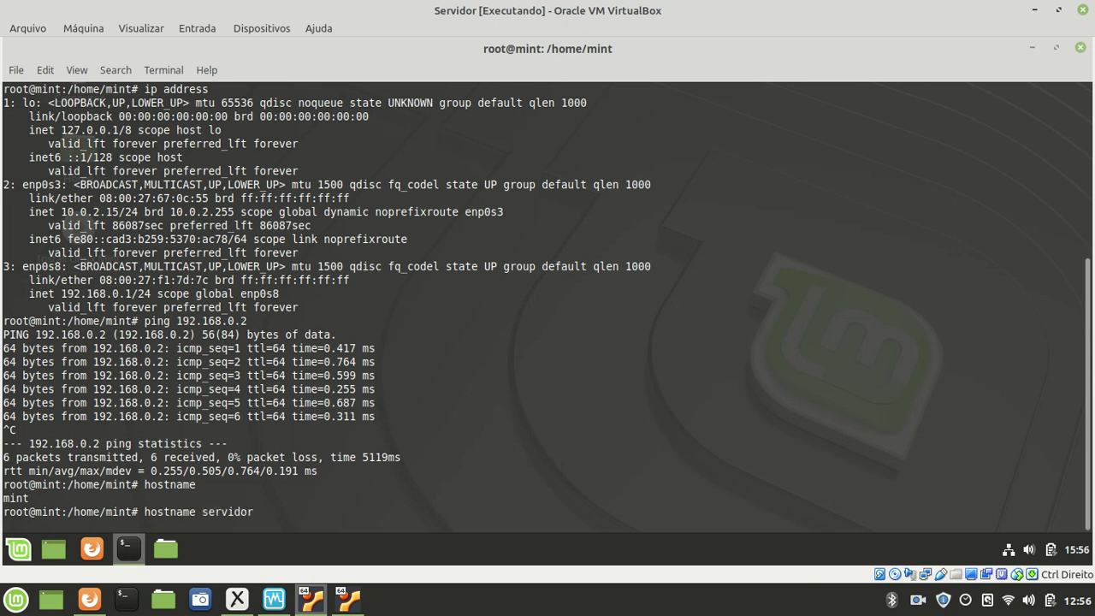
pyautogui.press('Return')
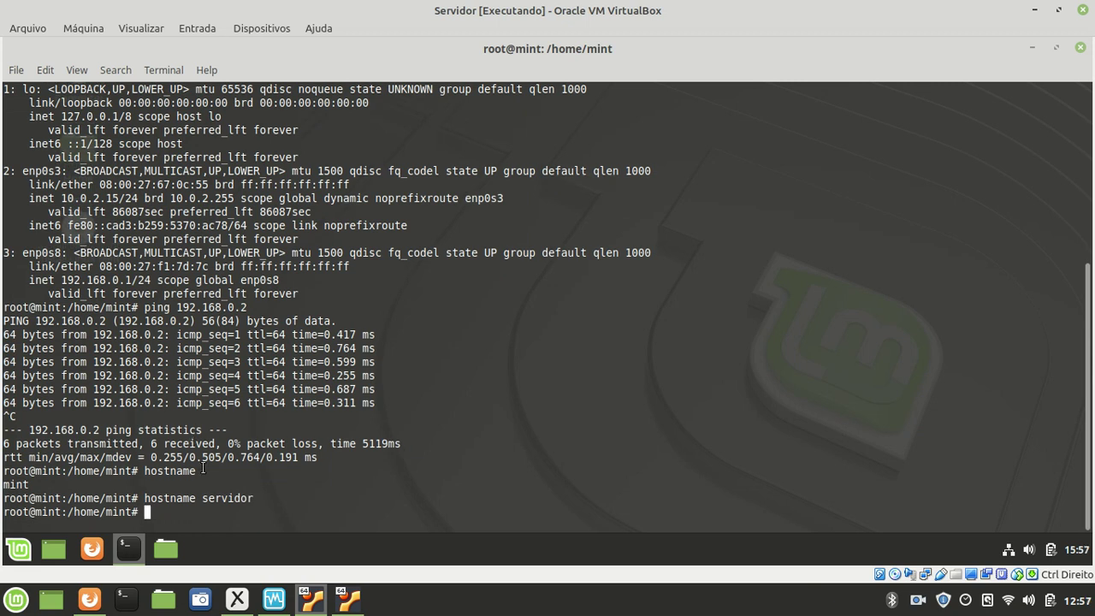
pyautogui.moveTo(137, 498); pyautogui.dragTo(254, 497)
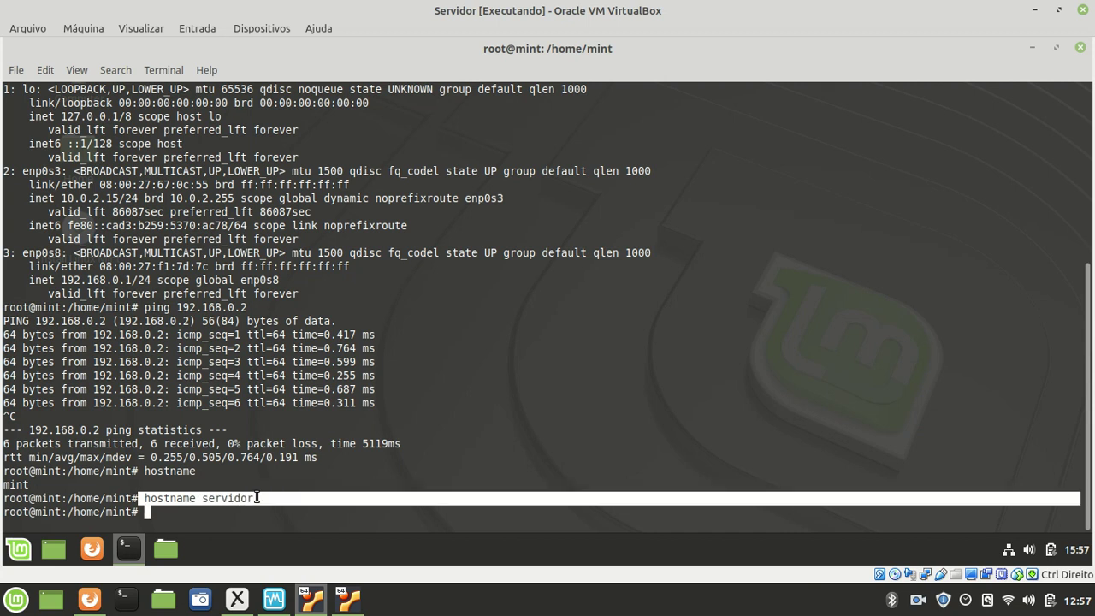
pyautogui.click(160, 501)
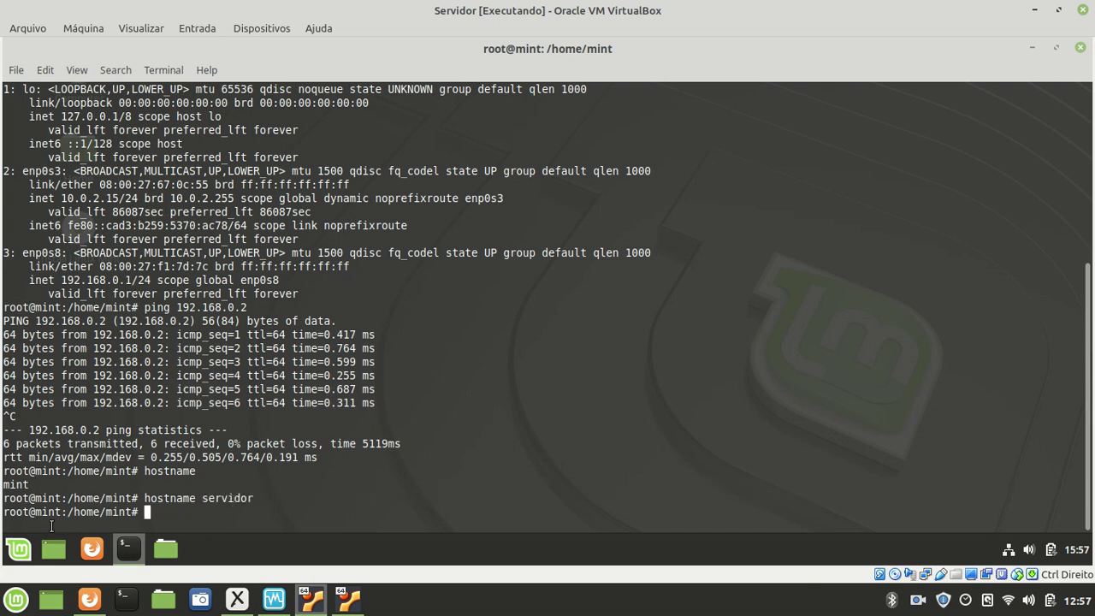
pyautogui.moveTo(39, 512); pyautogui.dragTo(64, 512)
pyautogui.click(64, 512)
# - Close the root terminal, open a fresh one showing mint@servidor, then switch to the Cliente VM
pyautogui.click(1080, 49)
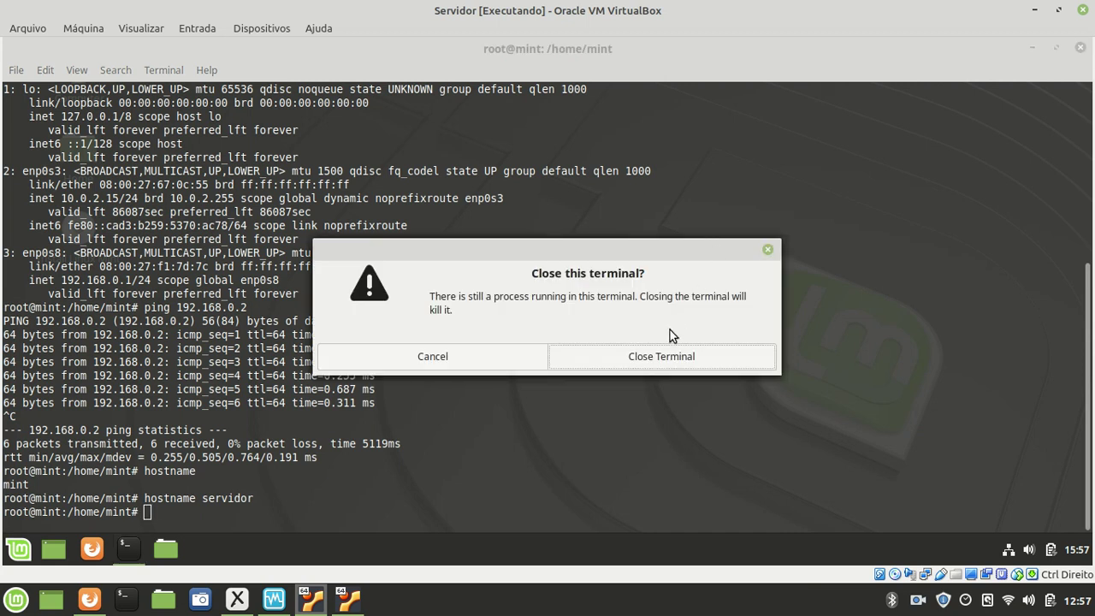
pyautogui.click(643, 356)
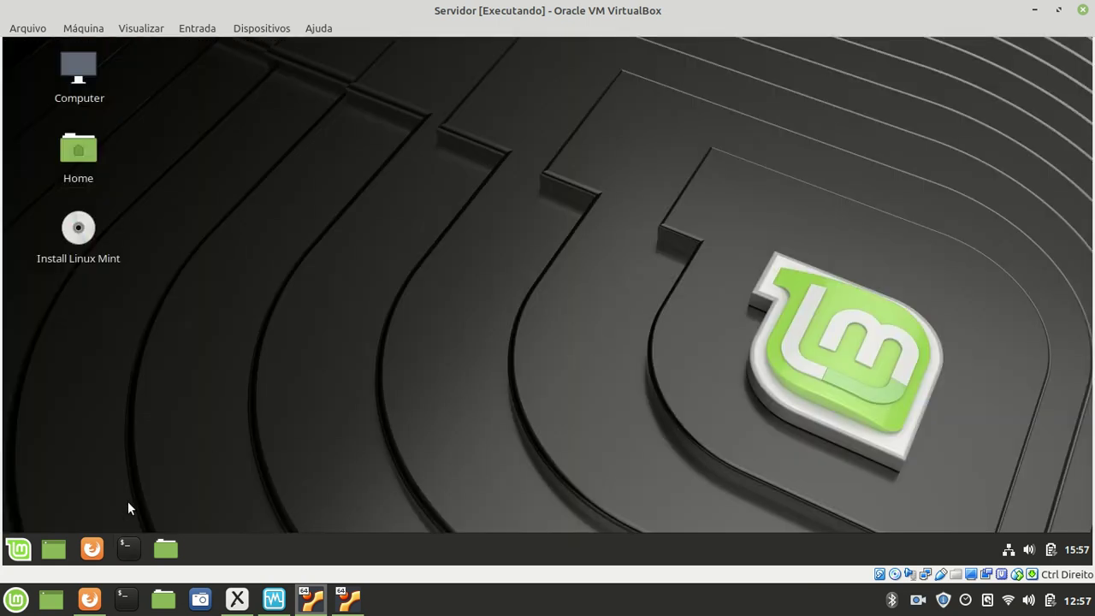
pyautogui.click(127, 548)
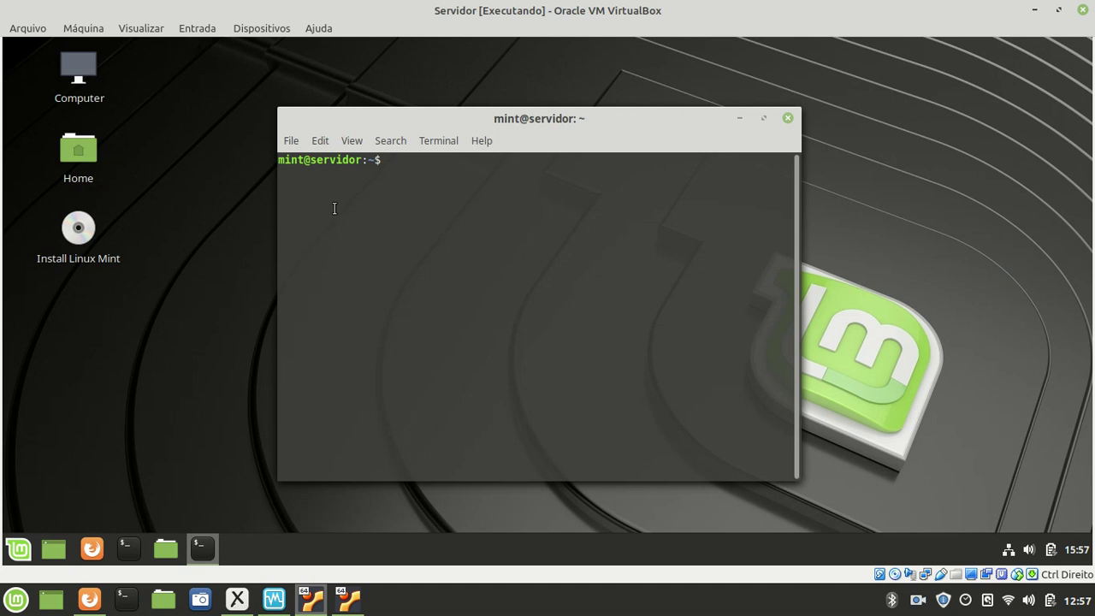
pyautogui.moveTo(313, 159); pyautogui.dragTo(362, 162)
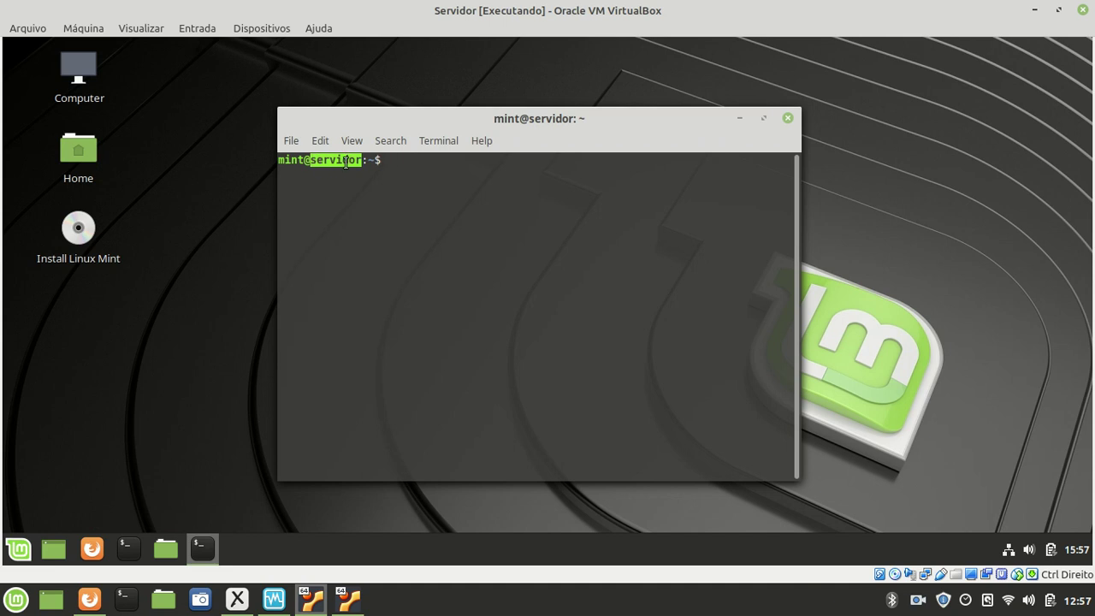
pyautogui.click(318, 161)
pyautogui.click(348, 599)
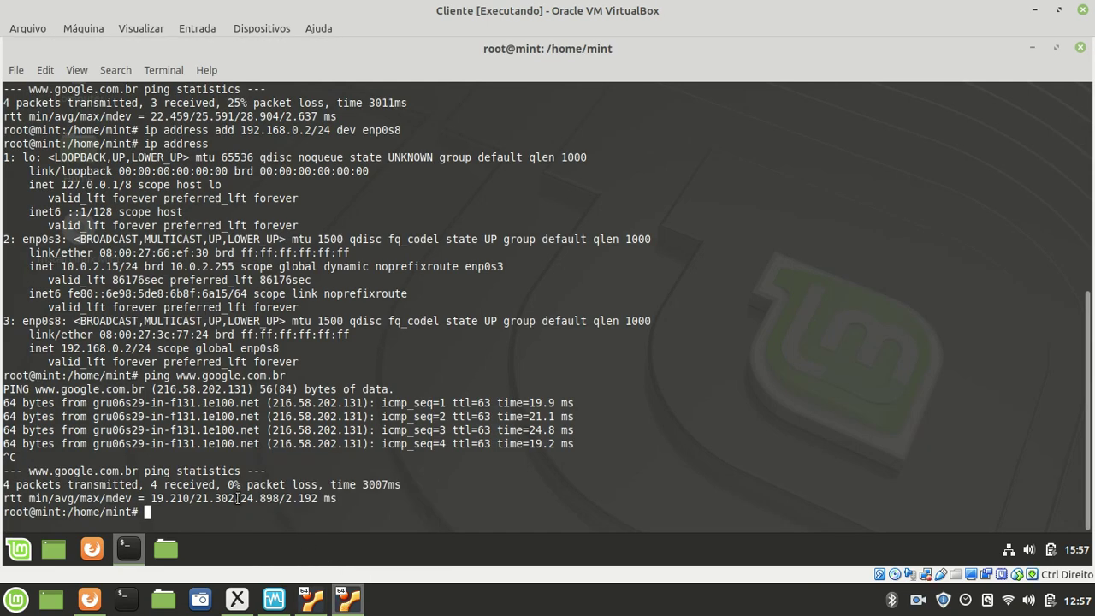
# - Rename the Cliente machine with hostname cliente and close its terminal
pyautogui.write('hostname cliente')
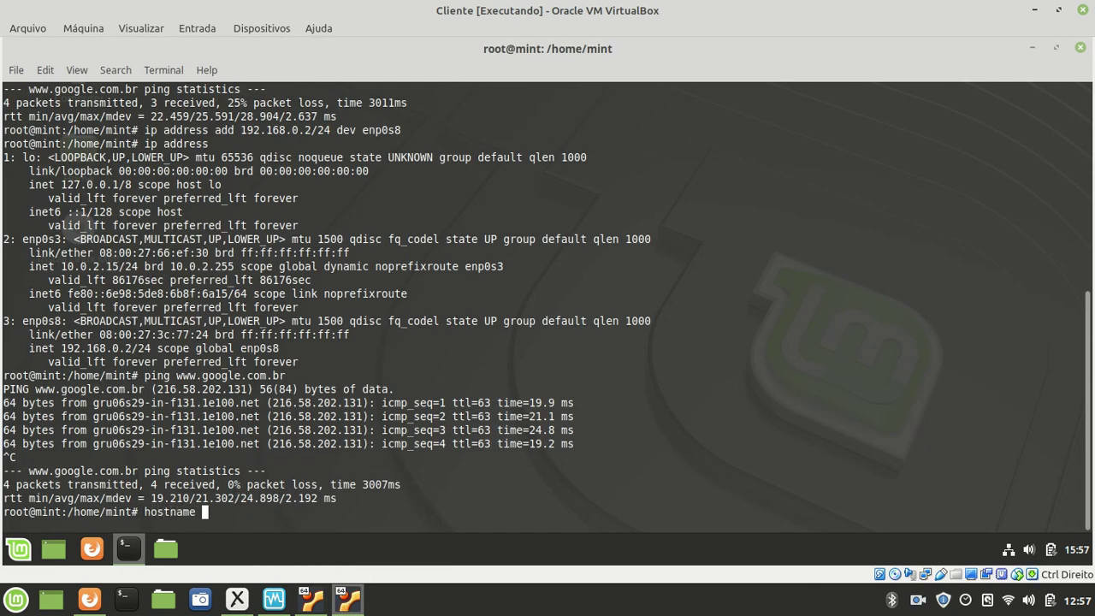
pyautogui.press('Return')
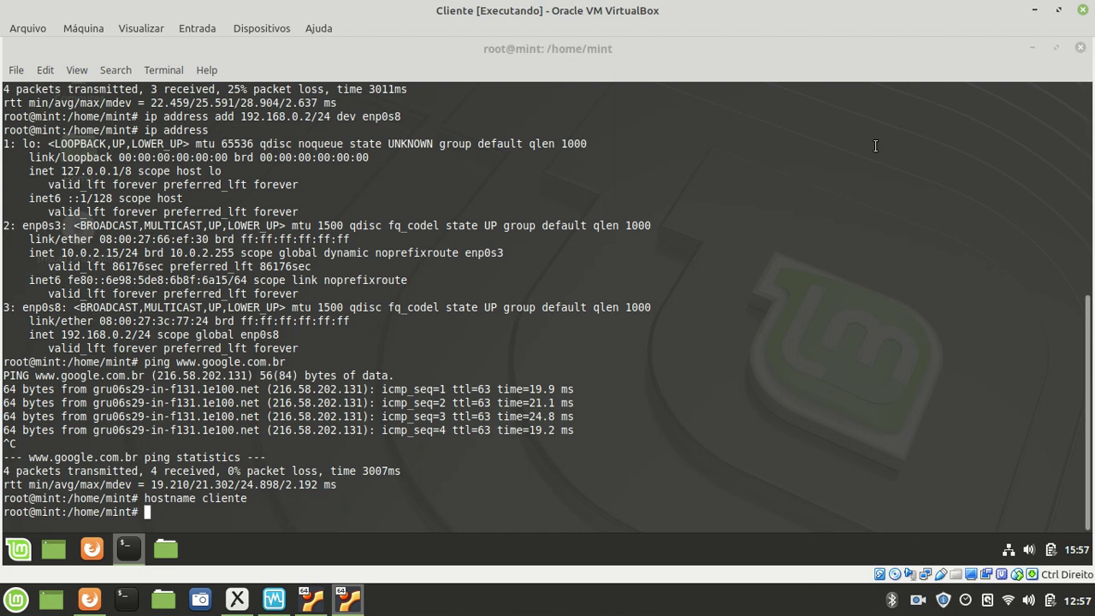
pyautogui.click(1079, 48)
pyautogui.click(661, 356)
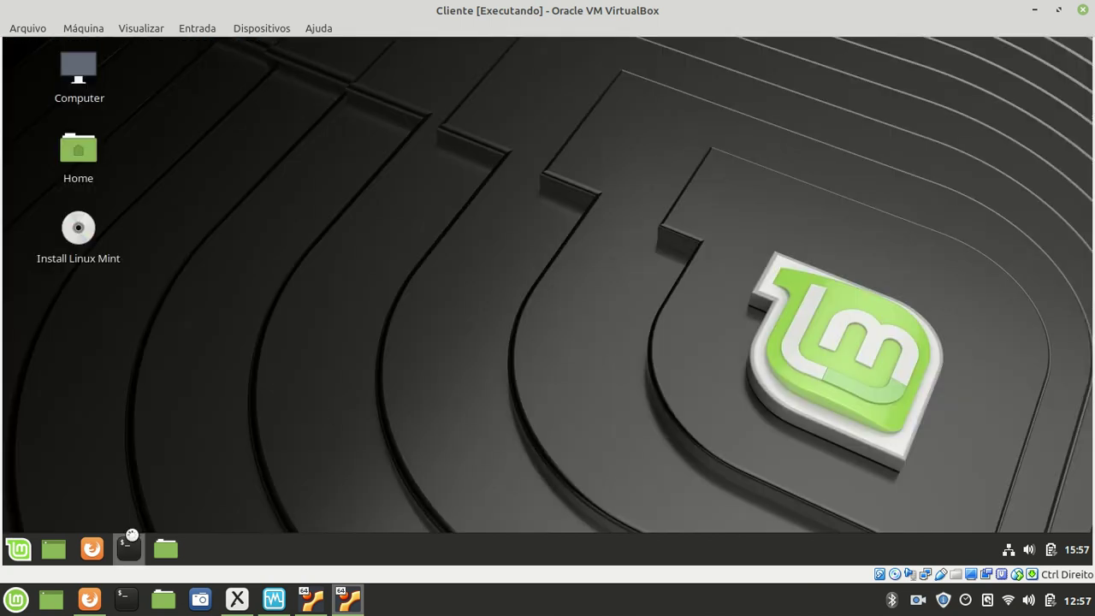
# - Open a new maximized terminal and highlight cliente in its mint@cliente prompt
pyautogui.hotkey('ctrl', 'alt', 't')
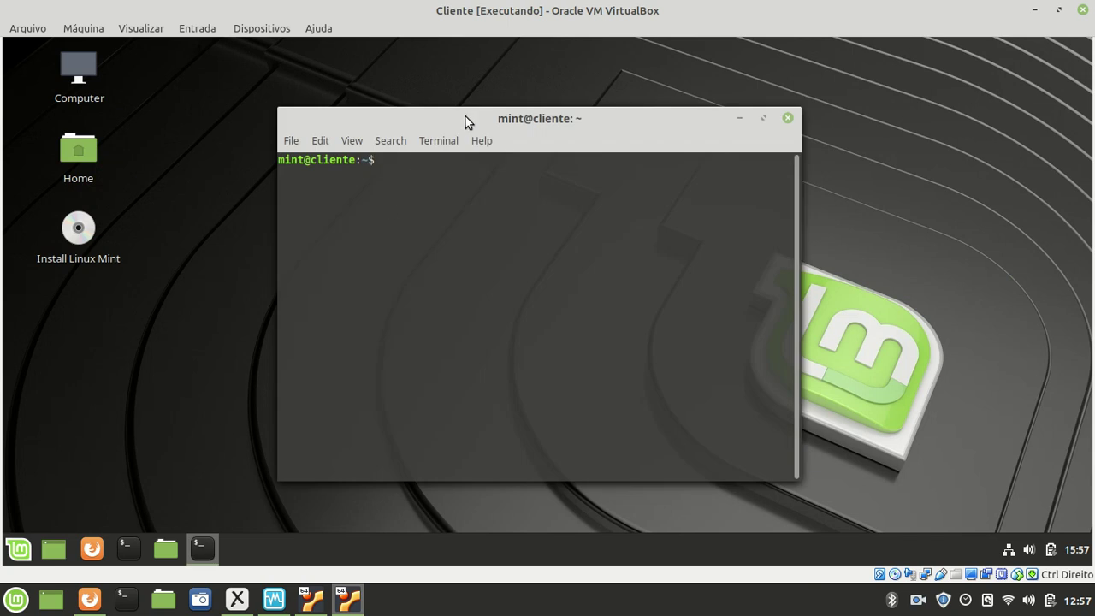
pyautogui.doubleClick(465, 117)
pyautogui.moveTo(44, 97); pyautogui.dragTo(80, 96)
pyautogui.click(99, 142)
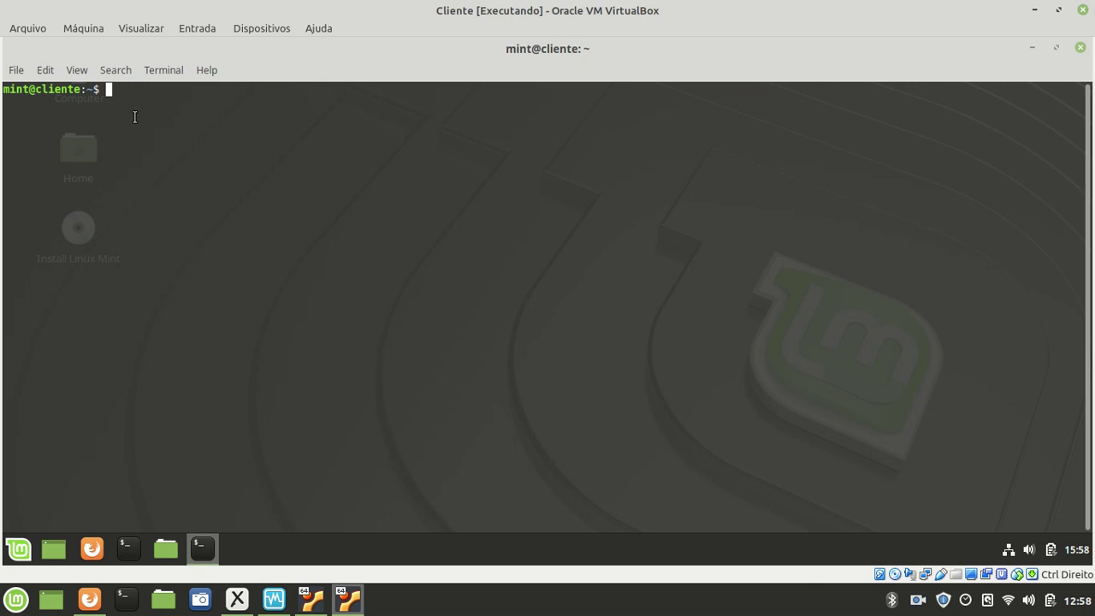
pyautogui.moveTo(311, 601)
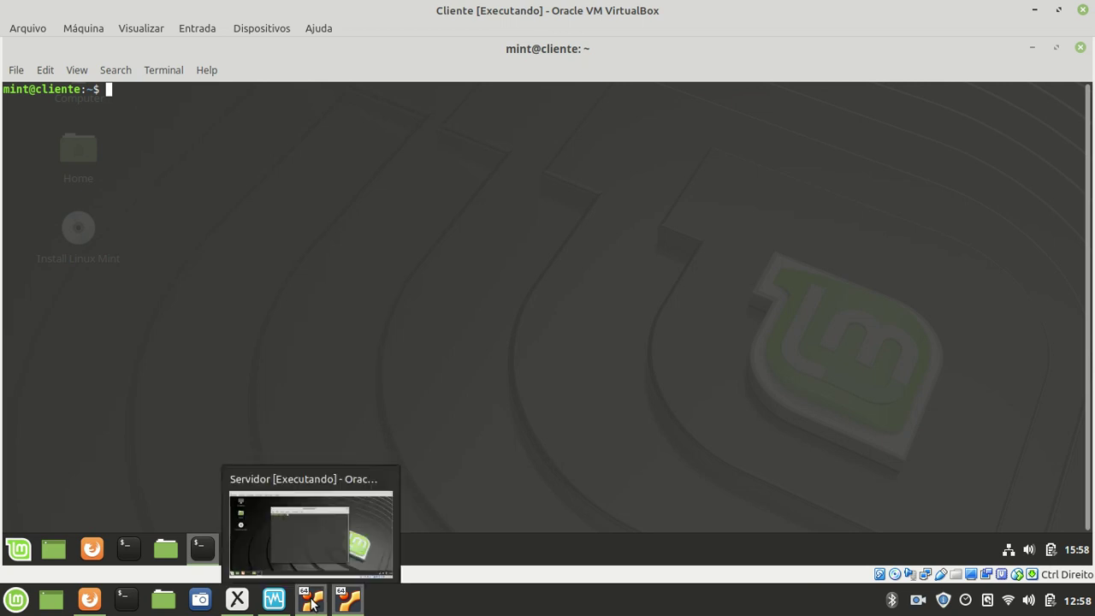
# - On the Servidor VM, try adding the new user with adduser as the regular mint user
pyautogui.click(313, 603)
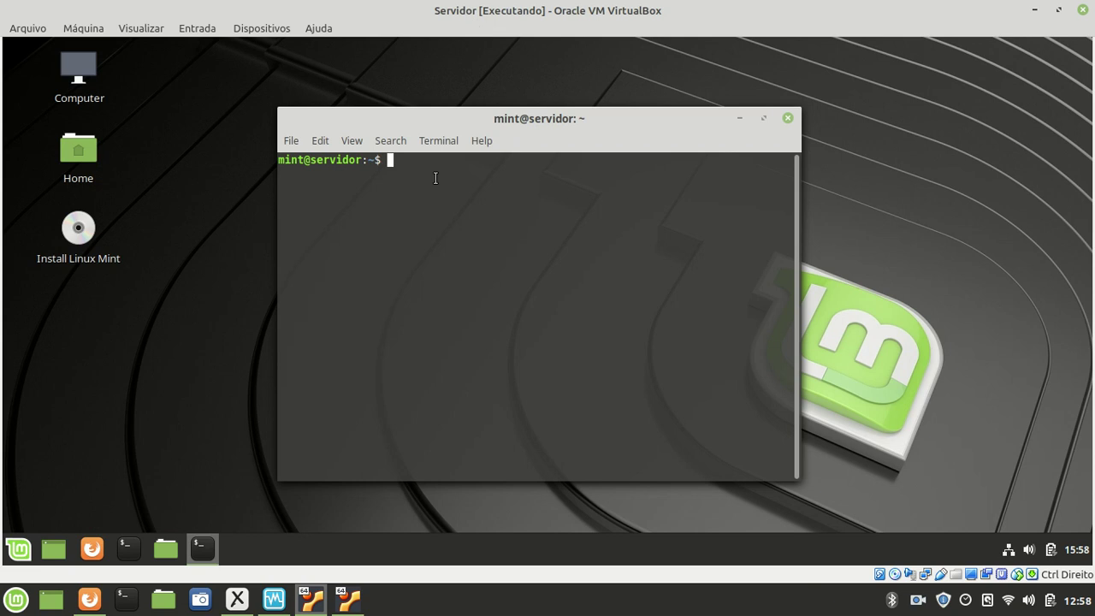
pyautogui.moveTo(304, 159); pyautogui.dragTo(289, 160)
pyautogui.click(408, 167)
pyautogui.write('adduser rodolfo')
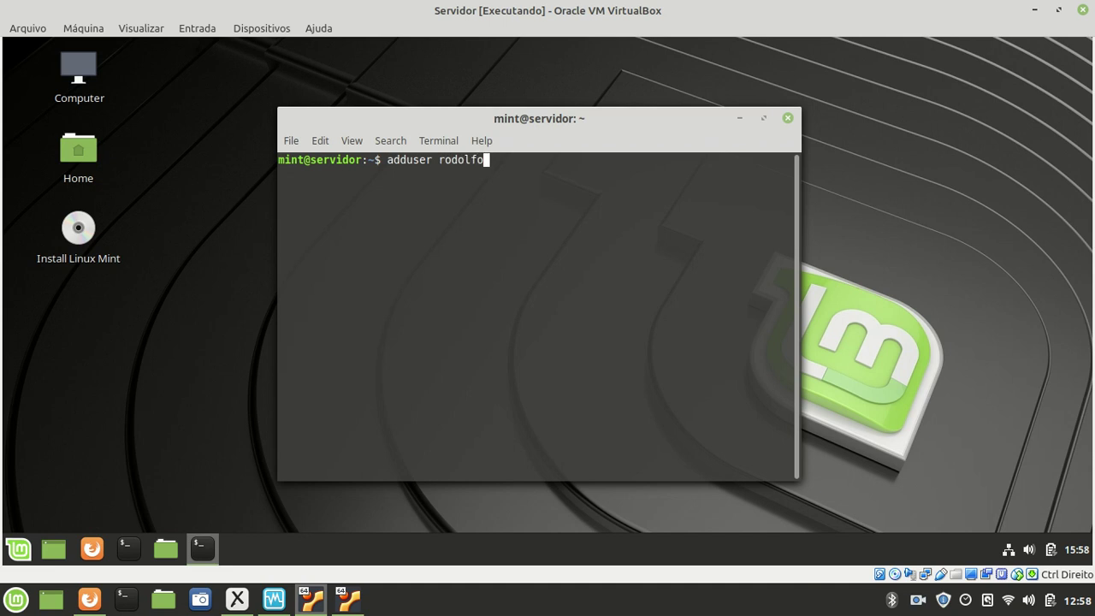
pyautogui.press('Return')
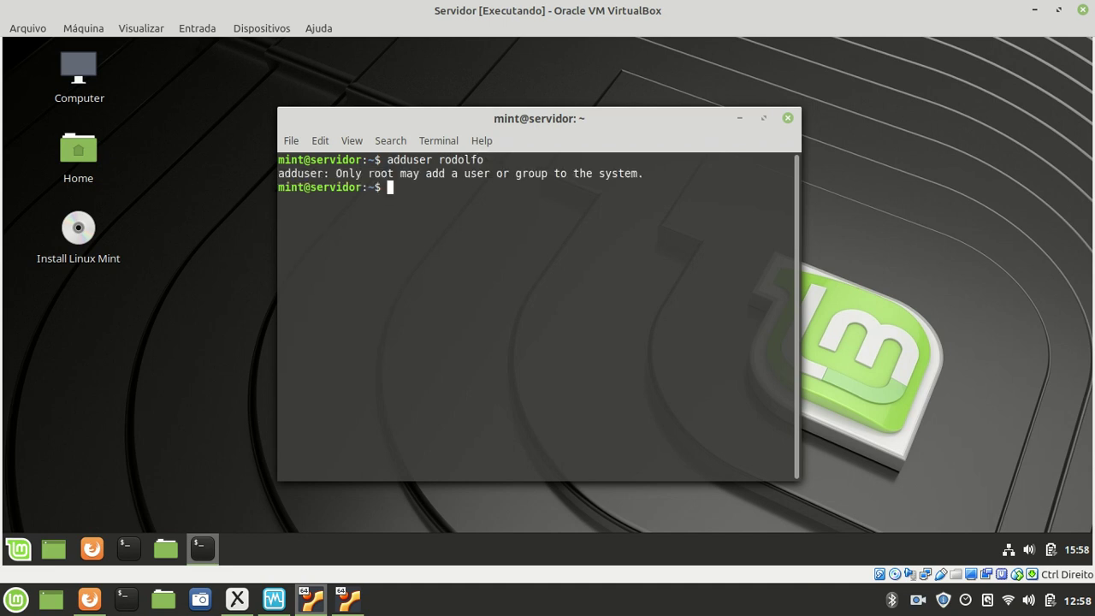
# - Become root with sudo su and rerun adduser for the new user
pyautogui.write('sudo su')
pyautogui.press('Return')
pyautogui.write('adduser rodolfo')
pyautogui.press('Return')
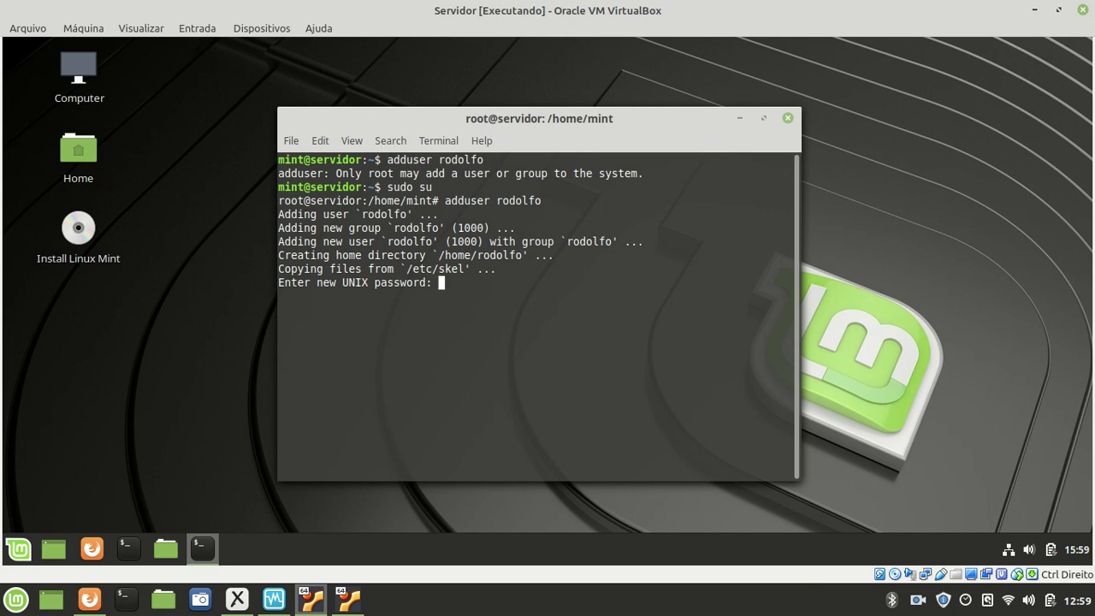
# - Set and confirm the new account's password, then enter the user's full name
pyautogui.press('Return')
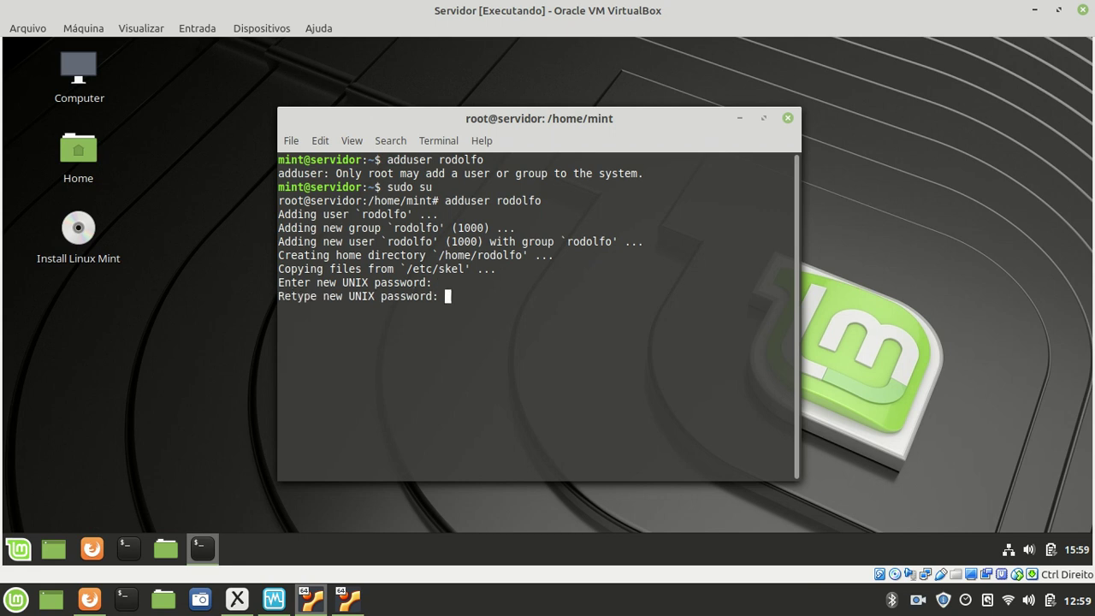
pyautogui.press('Return')
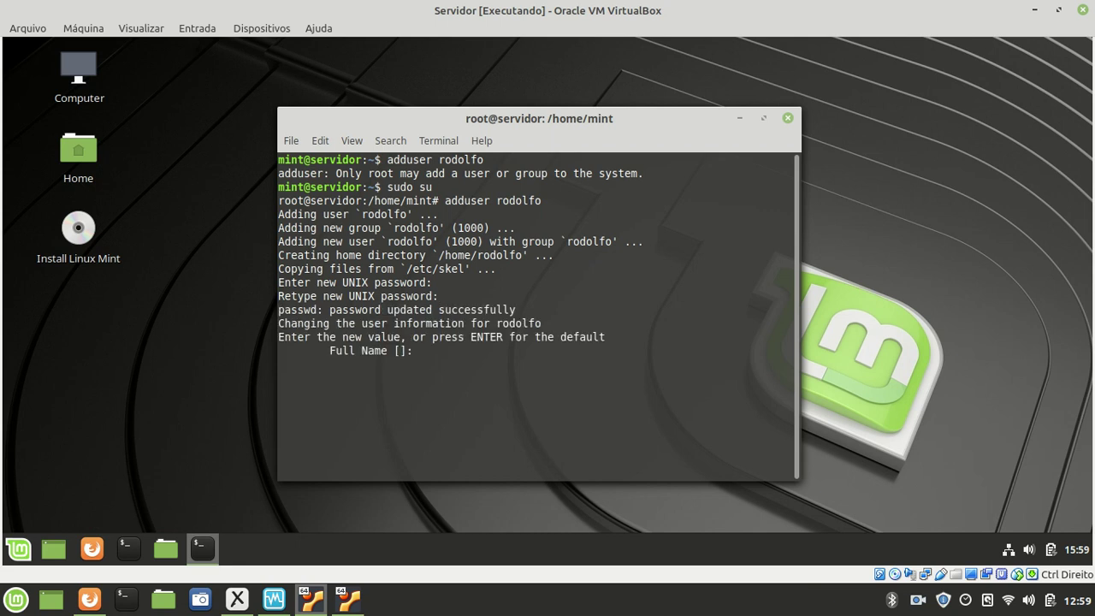
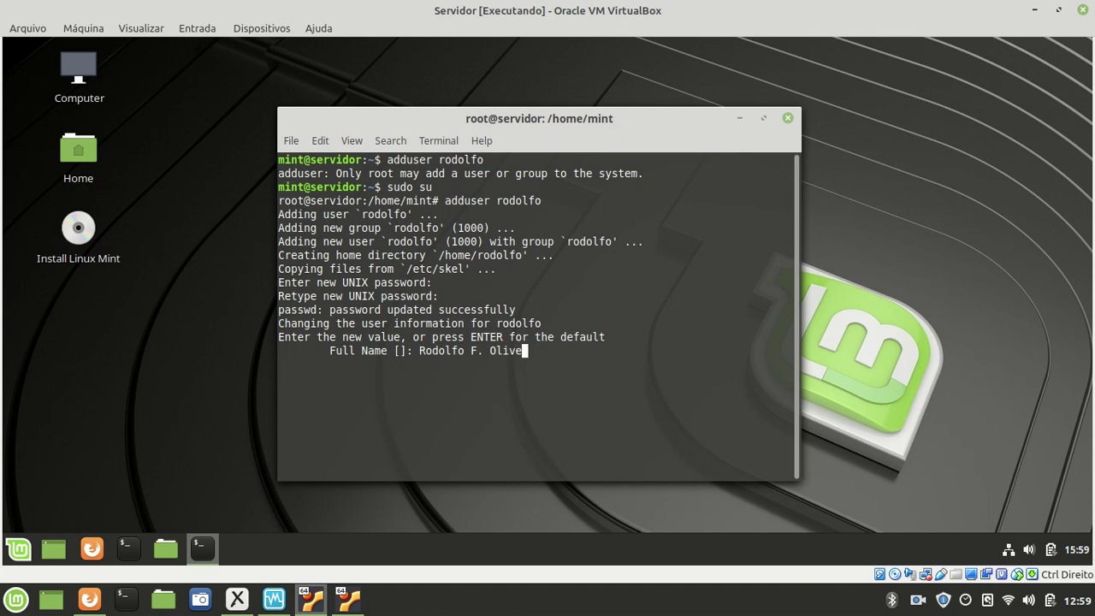
pyautogui.press('Return')
# - Leave room, phone and other details blank, confirm with Y, and type su for the new user
pyautogui.press('Return')
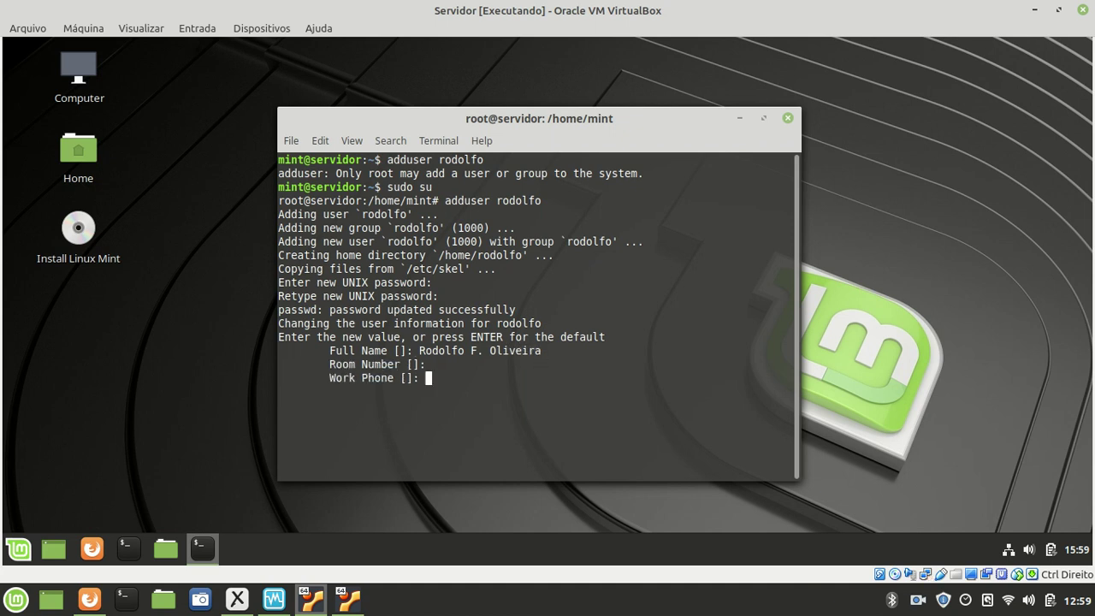
pyautogui.press('Return')
pyautogui.press('Return')
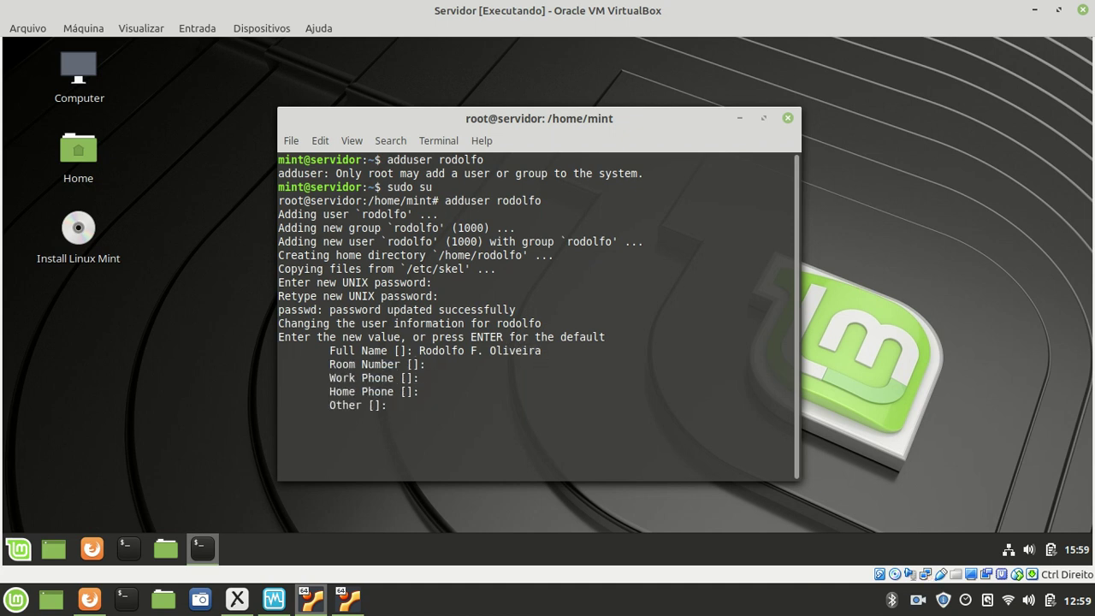
pyautogui.press('Return')
pyautogui.write('Y')
pyautogui.press('Return')
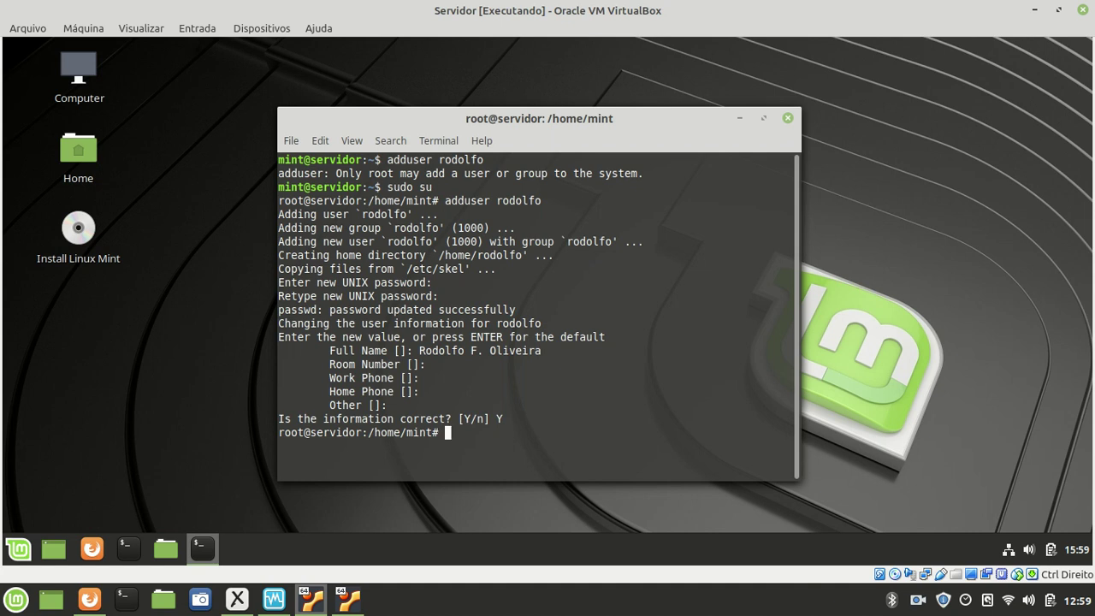
pyautogui.write('su rodolfo')
pyautogui.press('Return')
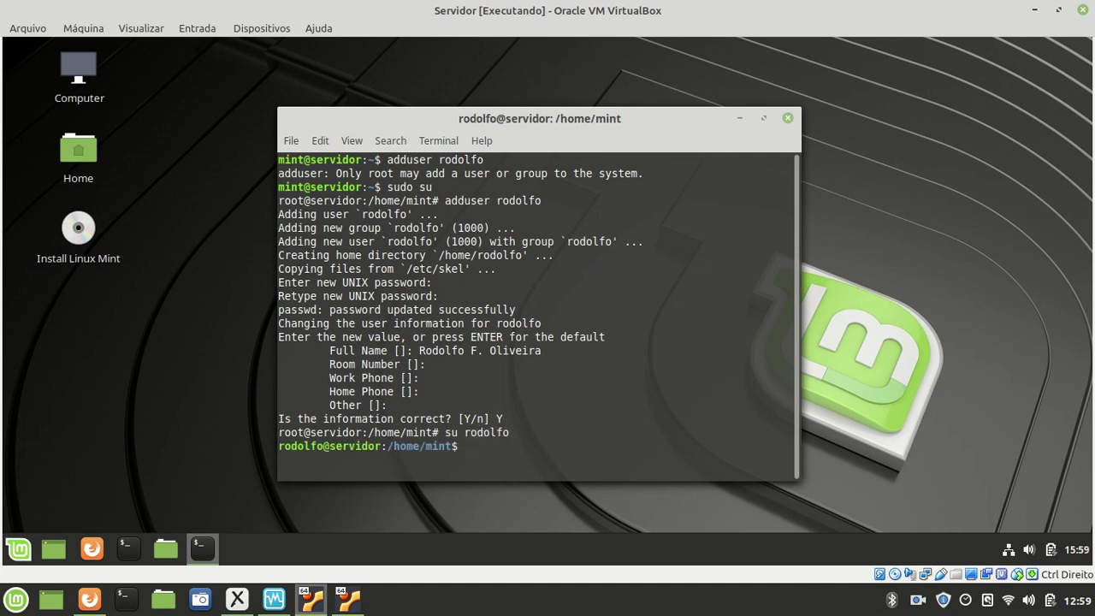
pyautogui.moveTo(330, 448); pyautogui.dragTo(279, 446)
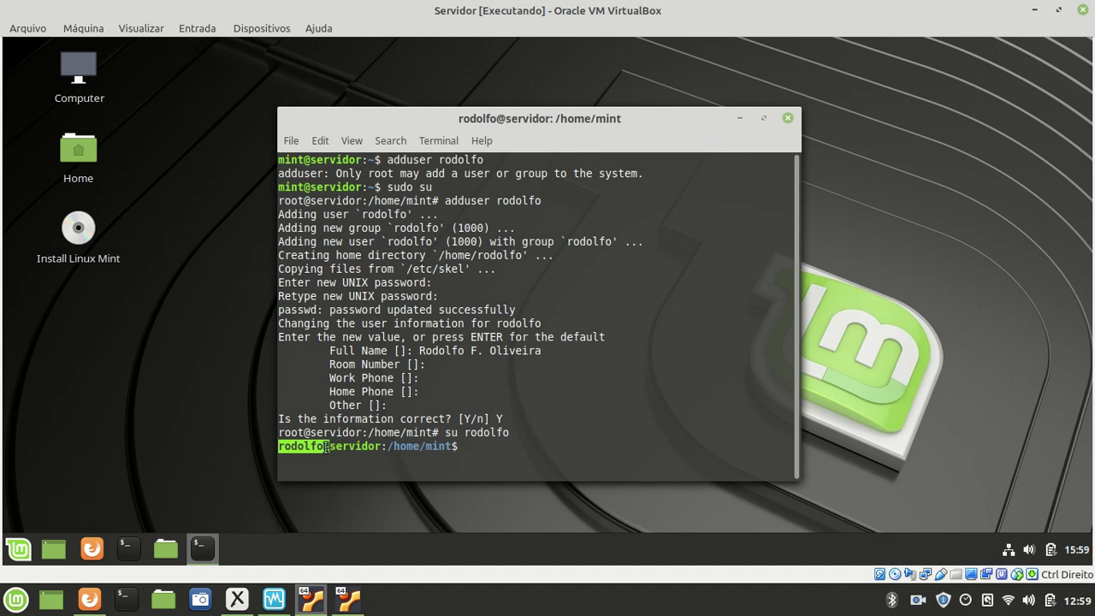
pyautogui.click(475, 462)
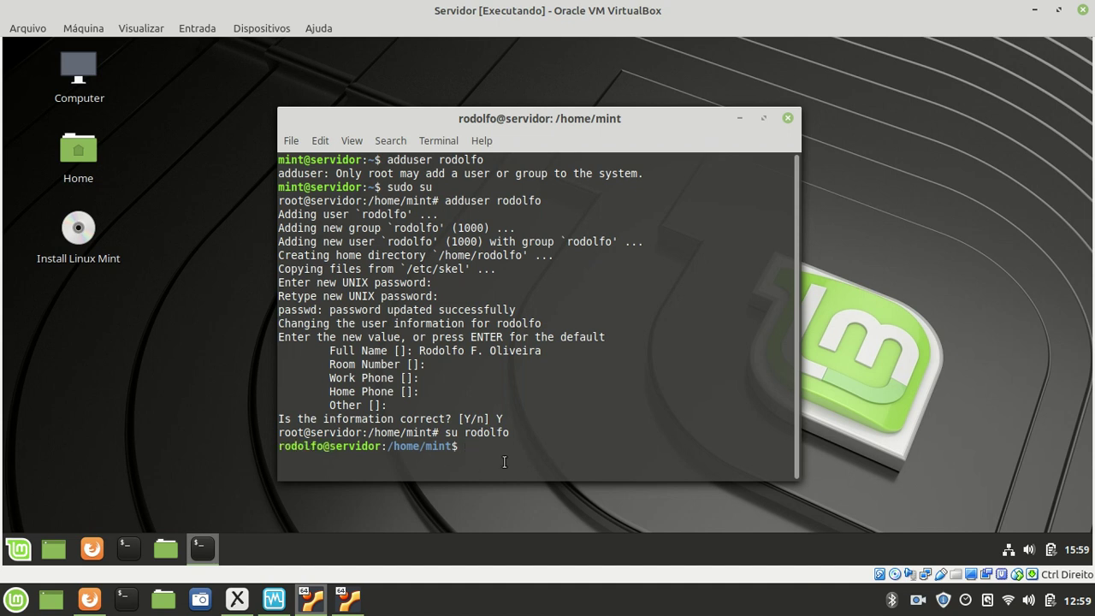
pyautogui.write('sudo su')
pyautogui.press('Return')
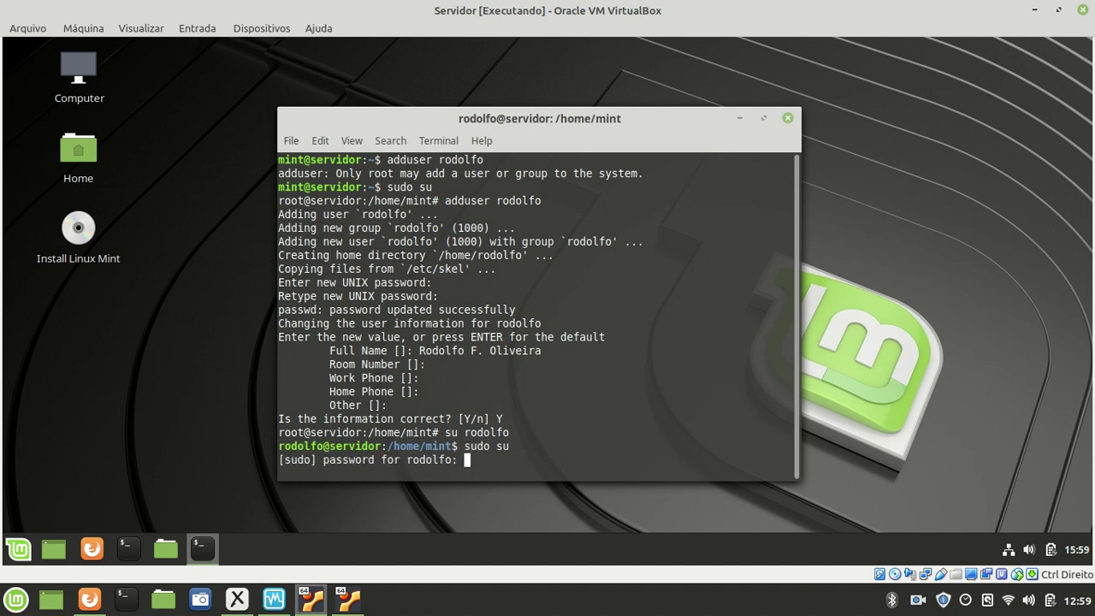
pyautogui.write('******')
pyautogui.press('Return')
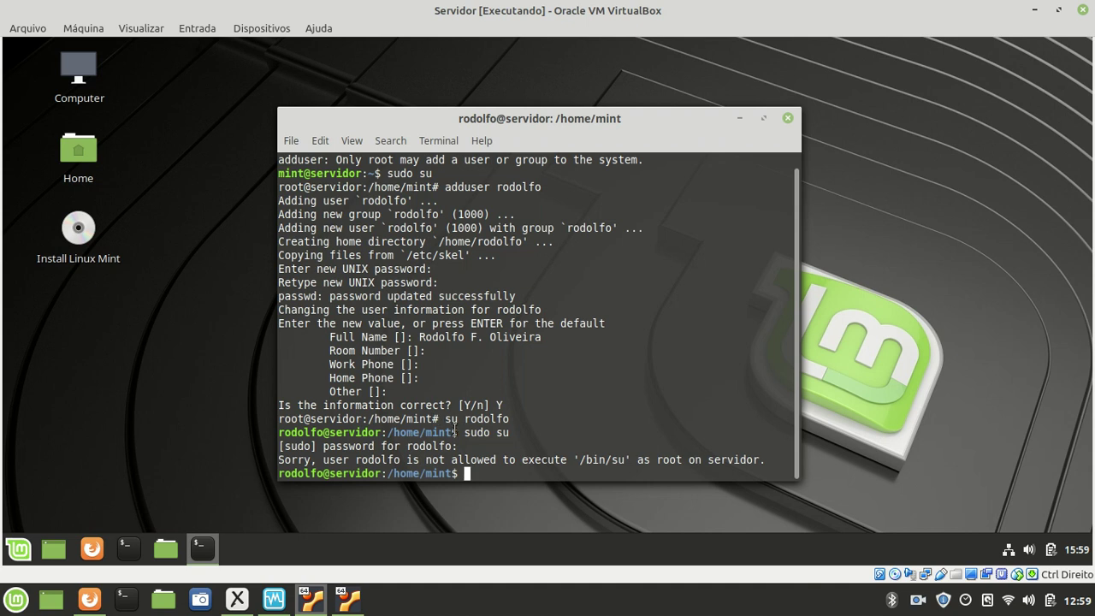
pyautogui.moveTo(275, 432); pyautogui.dragTo(324, 433)
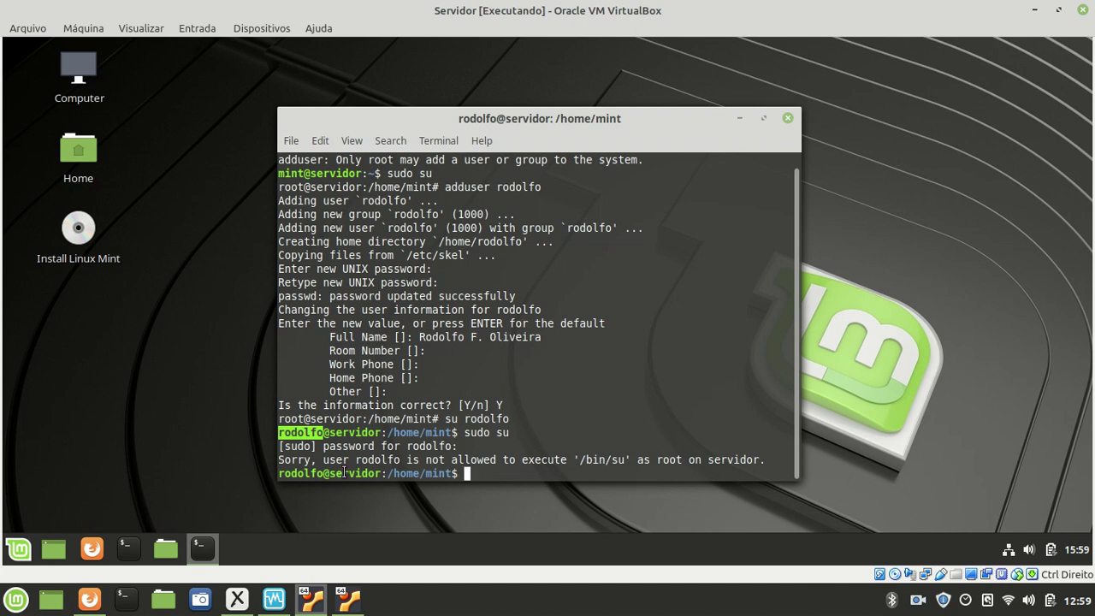
pyautogui.moveTo(463, 432); pyautogui.dragTo(513, 434)
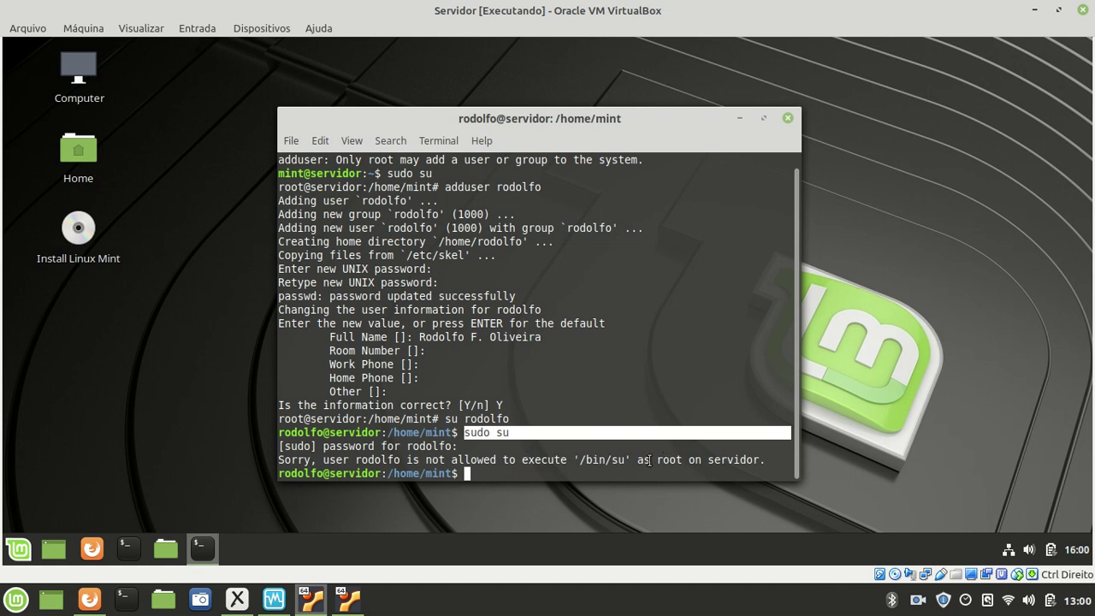
pyautogui.doubleClick(751, 460)
pyautogui.click(600, 474)
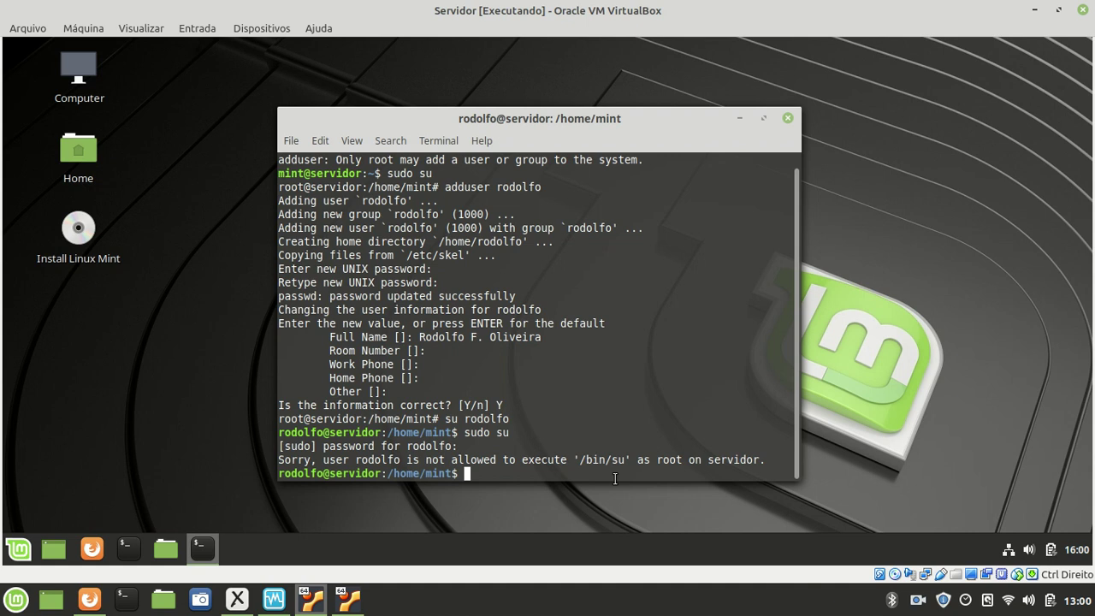
pyautogui.moveTo(464, 418); pyautogui.dragTo(514, 419)
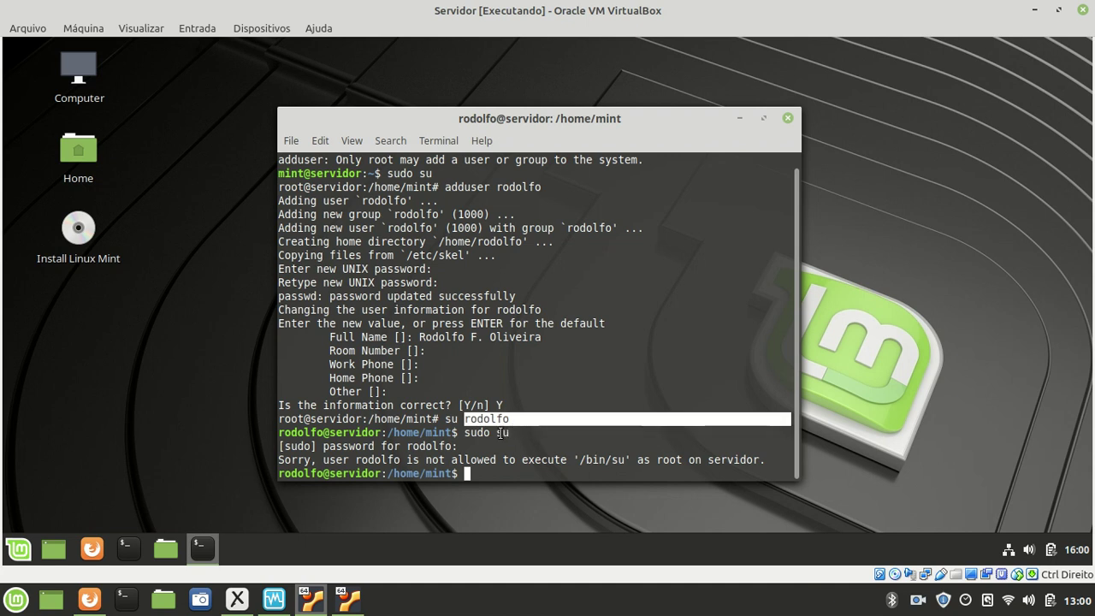
pyautogui.click(479, 416)
pyautogui.moveTo(464, 418); pyautogui.dragTo(509, 416)
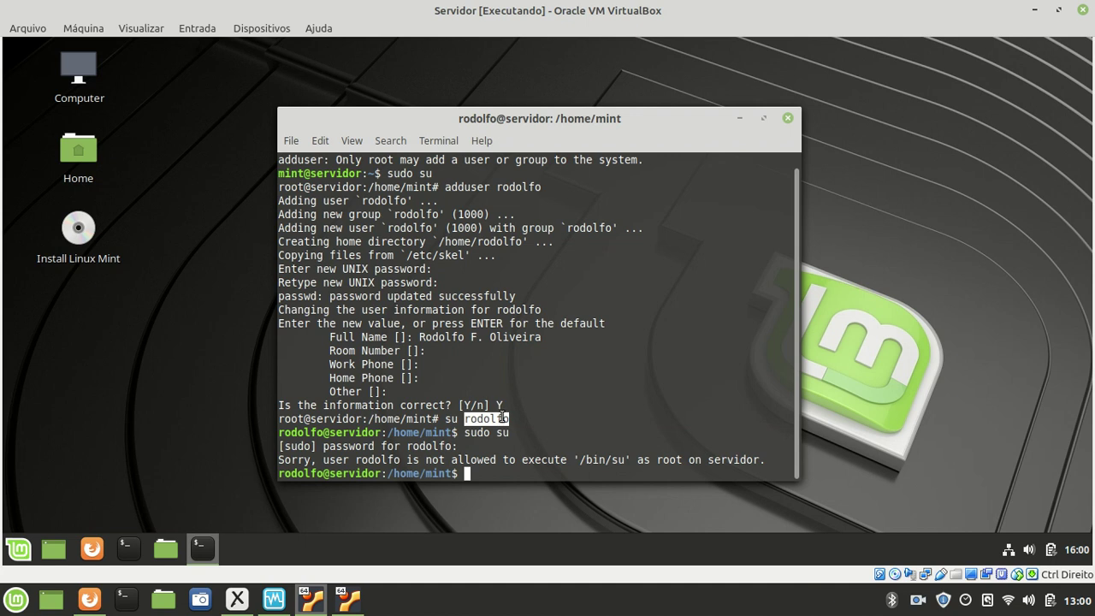
pyautogui.click(502, 454)
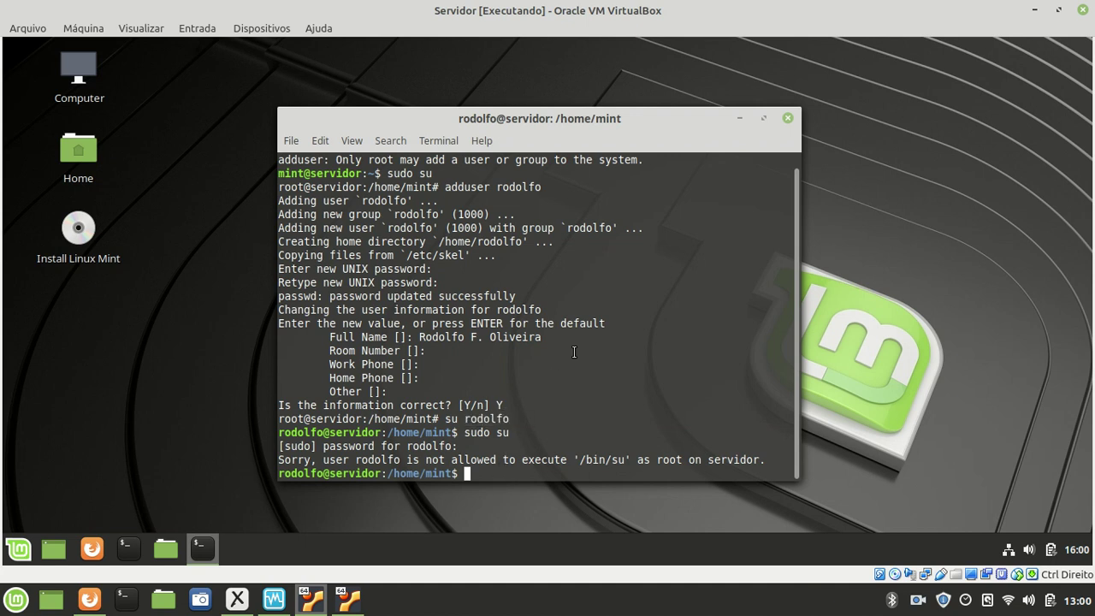
# - Switch to the admin user mint with its password and highlight the new prompt
pyautogui.write('su mint')
pyautogui.press('Return')
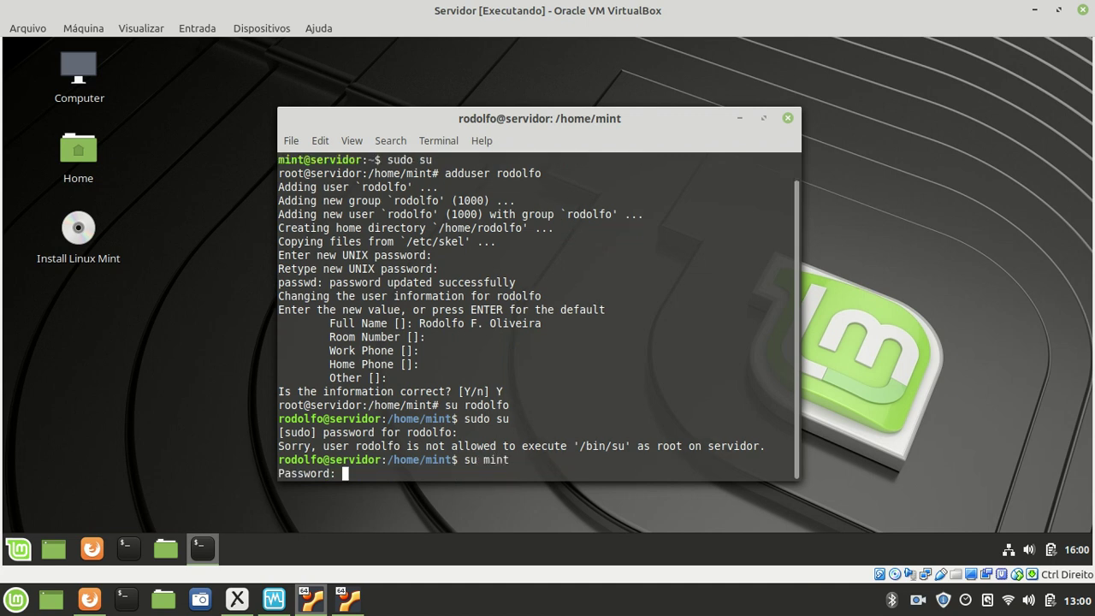
pyautogui.press('Return')
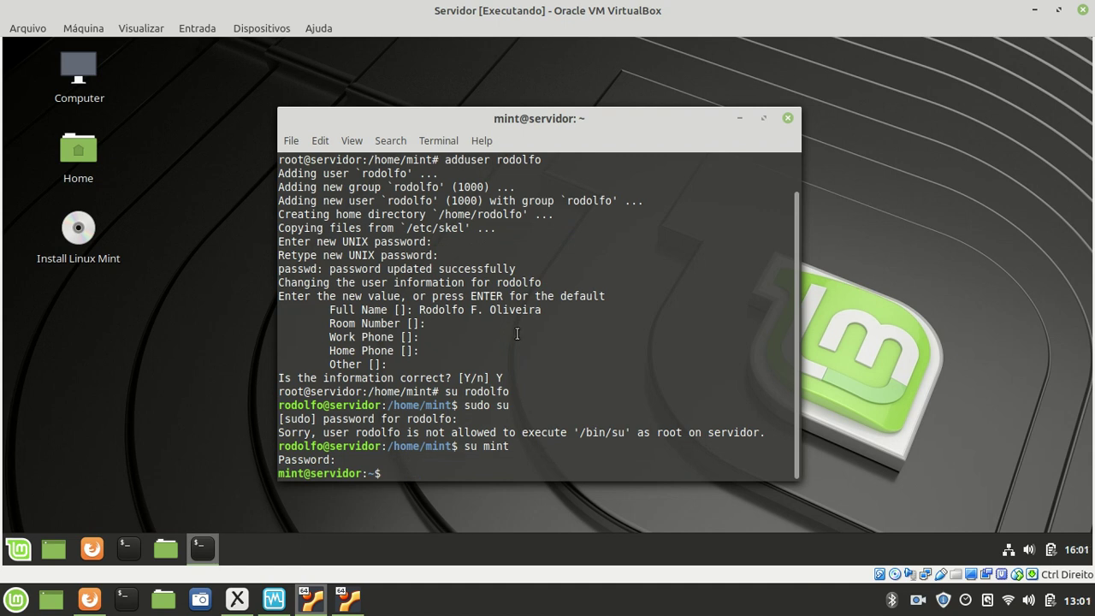
pyautogui.moveTo(304, 473); pyautogui.dragTo(278, 473)
pyautogui.click(416, 469)
# - Become root with sudo su and add the new user to the sudo group
pyautogui.write('sudo su')
pyautogui.press('Return')
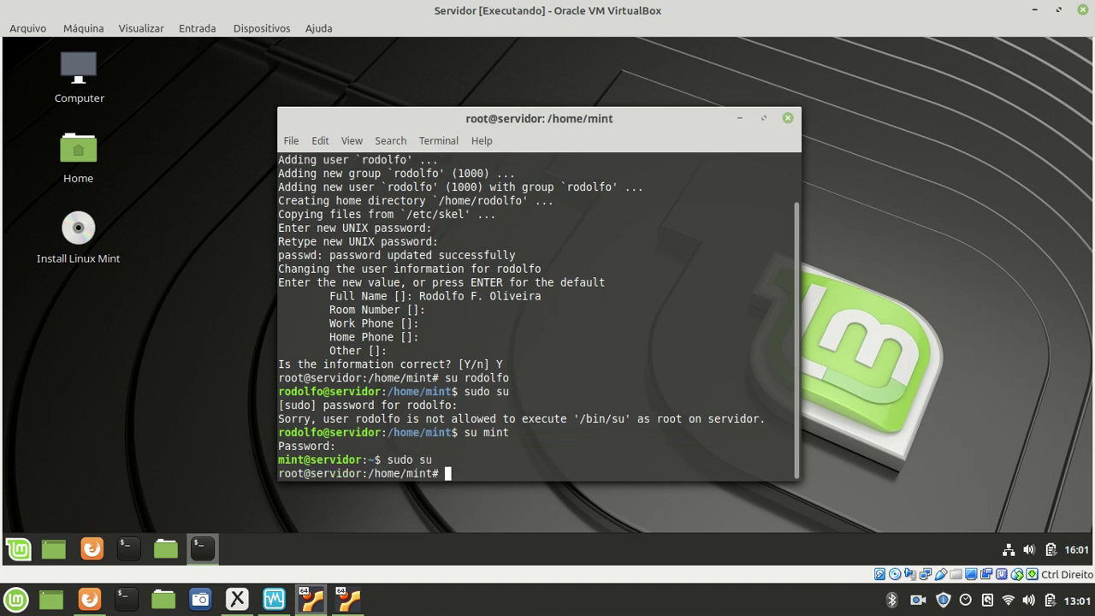
pyautogui.write('adduser rodolfo sudo')
pyautogui.press('Return')
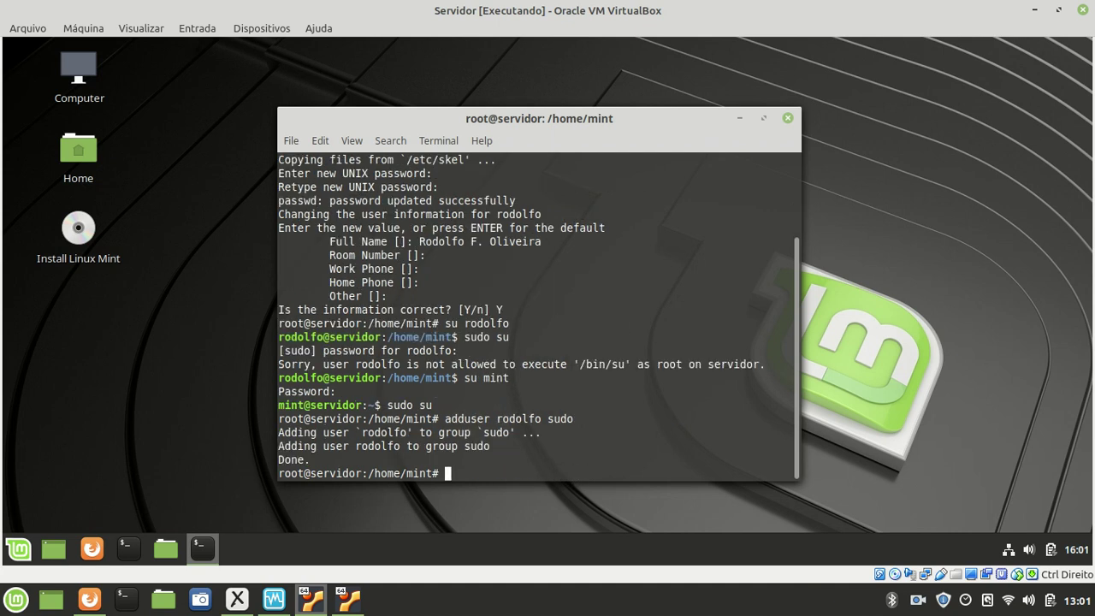
# - Highlight the adduser sudo command and its Done. confirmation line
pyautogui.moveTo(451, 419); pyautogui.dragTo(576, 418)
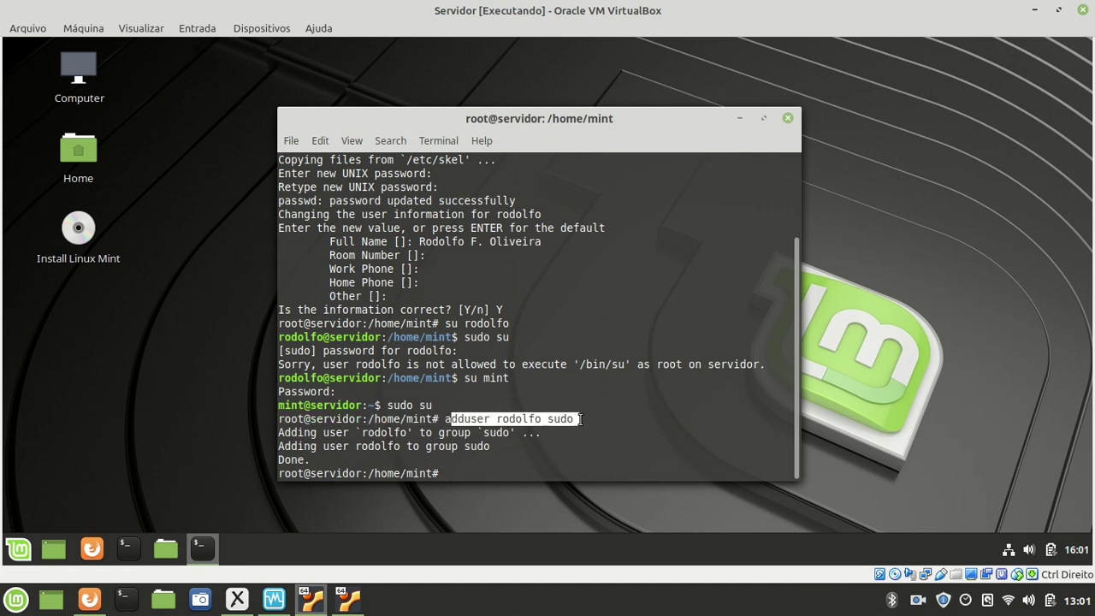
pyautogui.moveTo(496, 418); pyautogui.dragTo(573, 419)
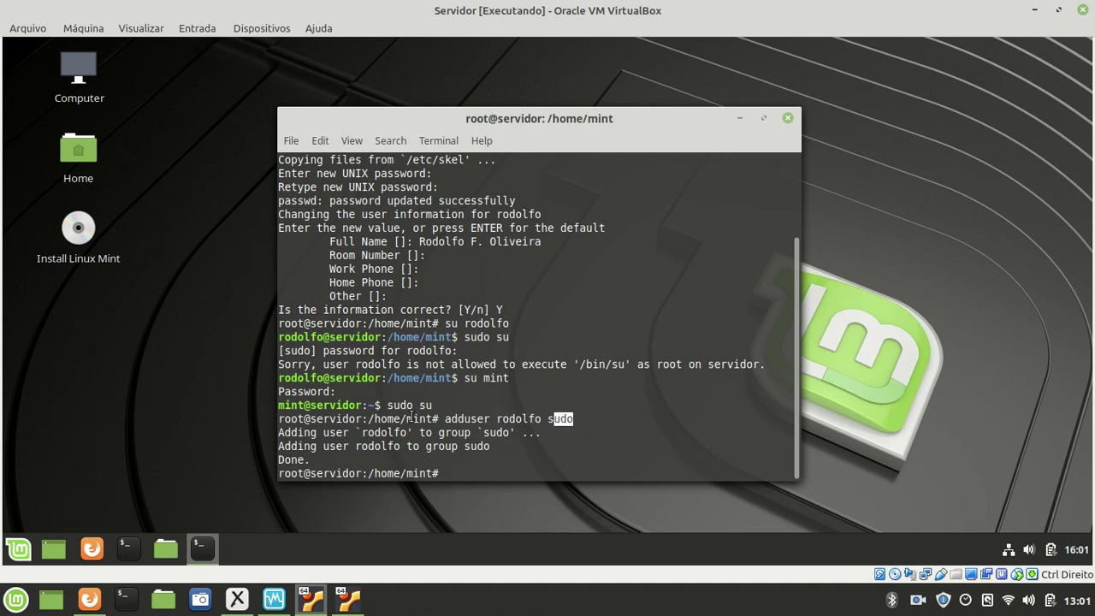
pyautogui.moveTo(438, 418); pyautogui.dragTo(530, 416)
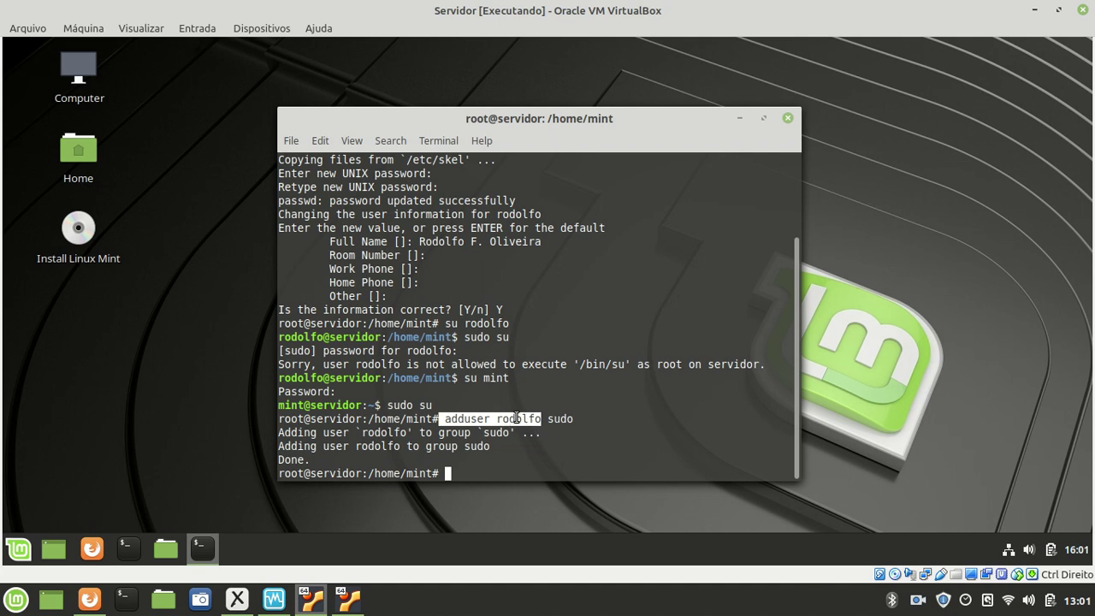
pyautogui.click(466, 418)
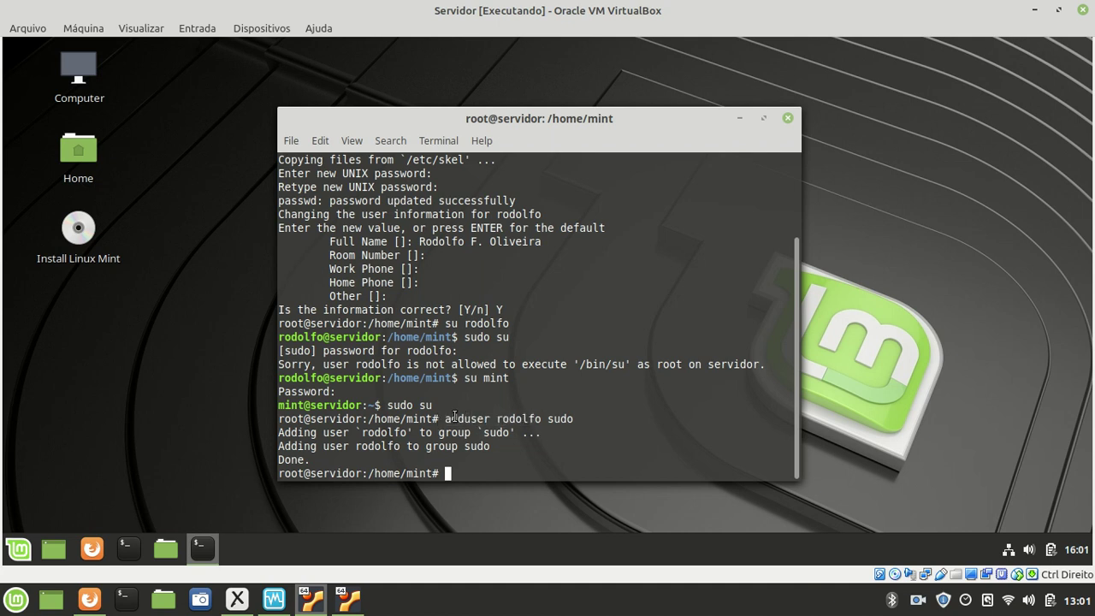
pyautogui.moveTo(444, 418); pyautogui.dragTo(573, 419)
pyautogui.click(511, 414)
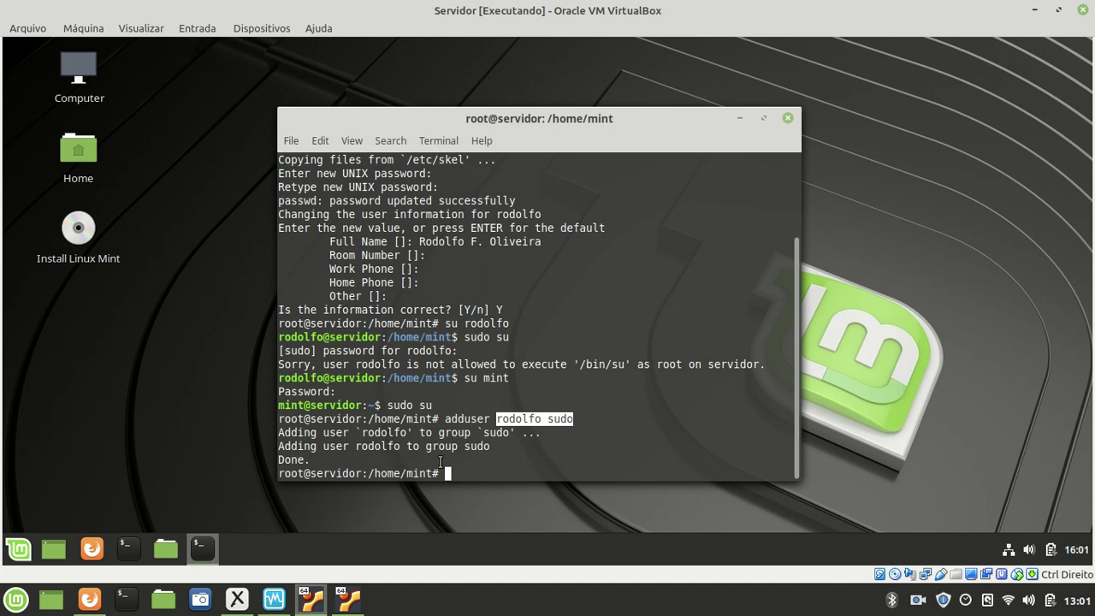
pyautogui.tripleClick(311, 457)
# - Switch to the new user with su, then run sudo su with that user's password to reach root
pyautogui.click(353, 456)
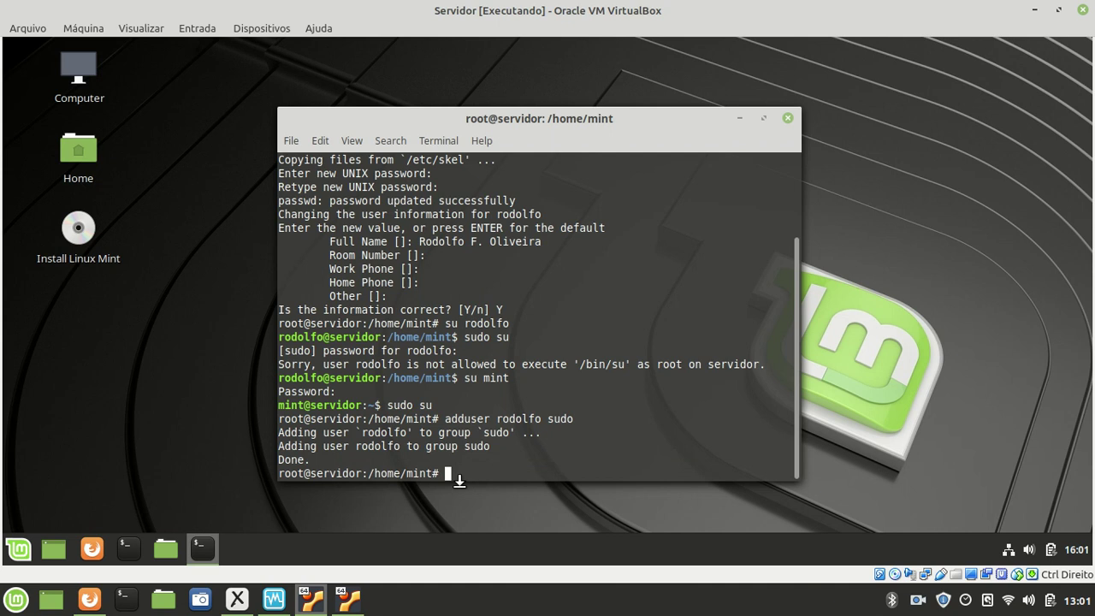
pyautogui.write('su rodolfo')
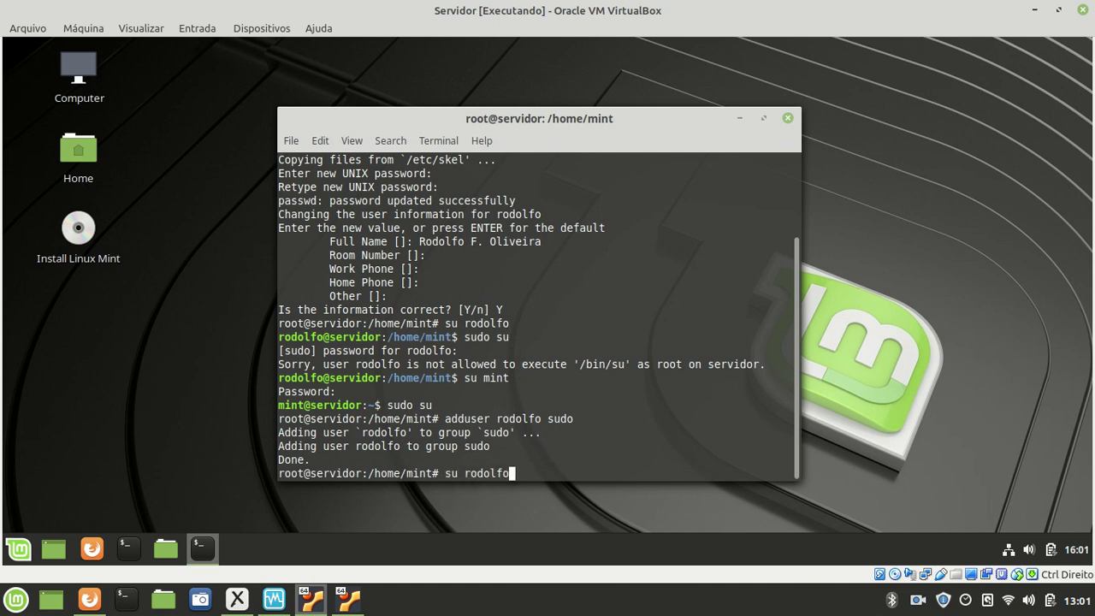
pyautogui.press('Return')
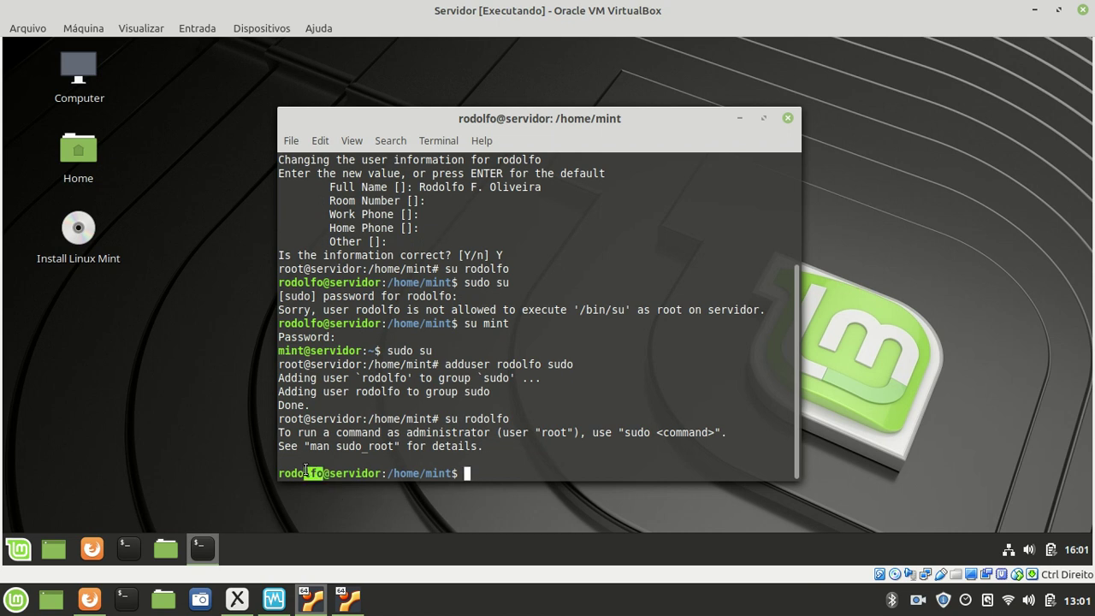
pyautogui.write('sudo su')
pyautogui.press('Return')
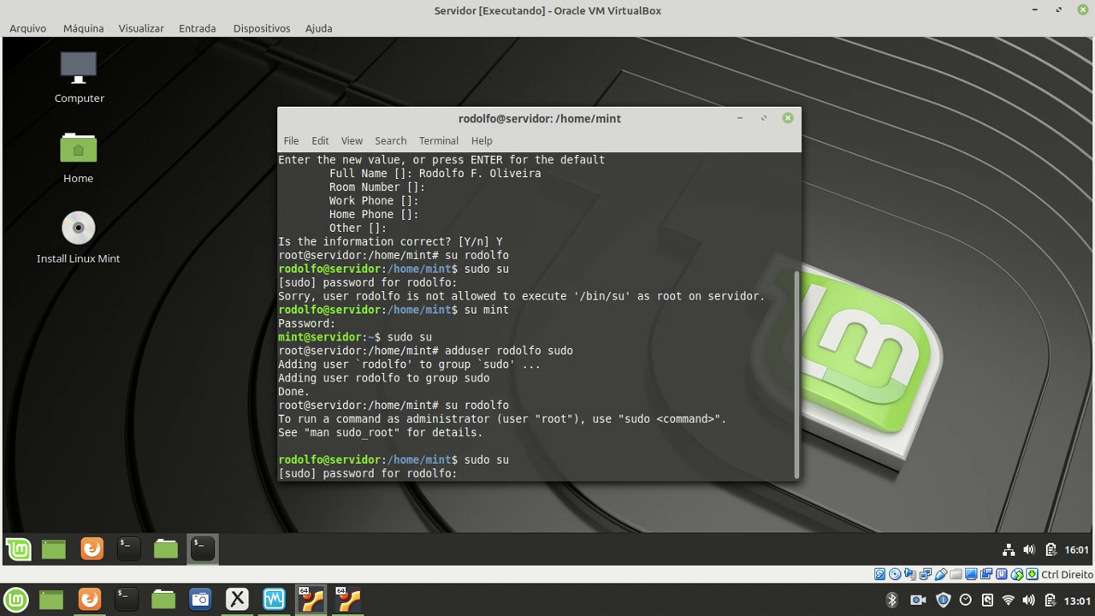
pyautogui.write('******')
pyautogui.press('Return')
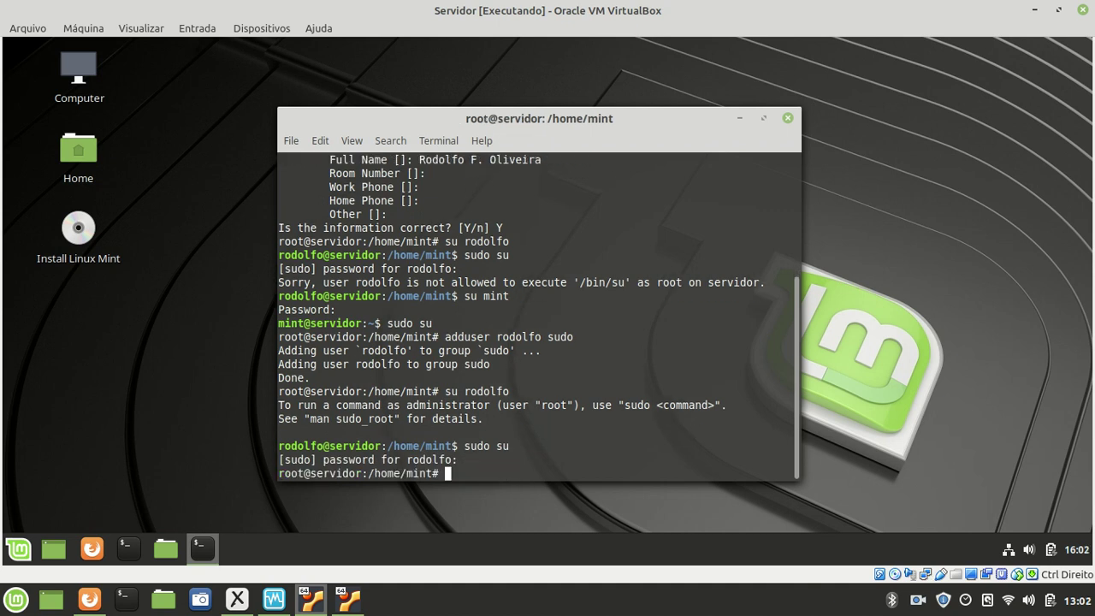
pyautogui.doubleClick(295, 472)
pyautogui.click(347, 469)
pyautogui.moveTo(548, 337); pyautogui.dragTo(573, 344)
pyautogui.click(550, 352)
pyautogui.moveTo(492, 337); pyautogui.dragTo(573, 337)
# - Exit the root shell back to the new user's prompt and maximize the terminal window
pyautogui.tripleClick(577, 337)
pyautogui.click(530, 447)
pyautogui.write('exit')
pyautogui.press('Return')
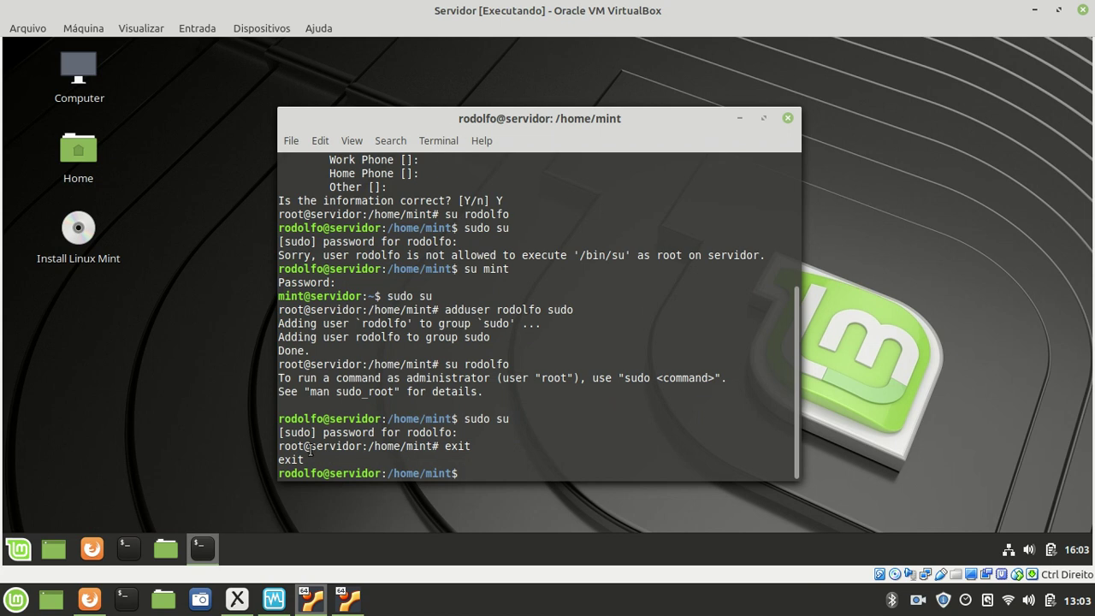
pyautogui.moveTo(406, 432); pyautogui.dragTo(453, 432)
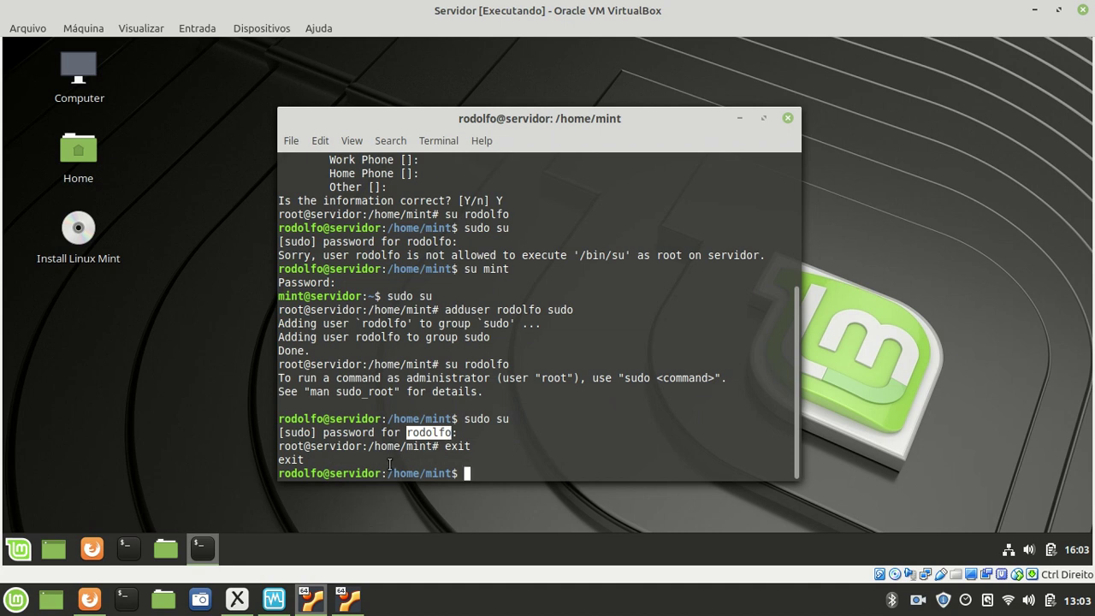
pyautogui.click(510, 475)
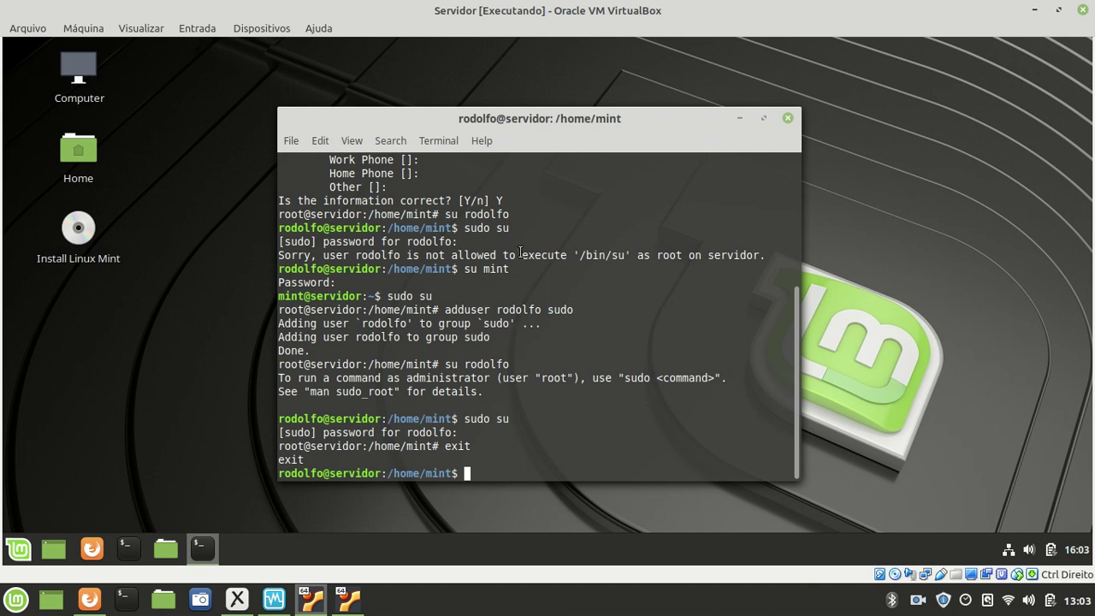
pyautogui.doubleClick(600, 118)
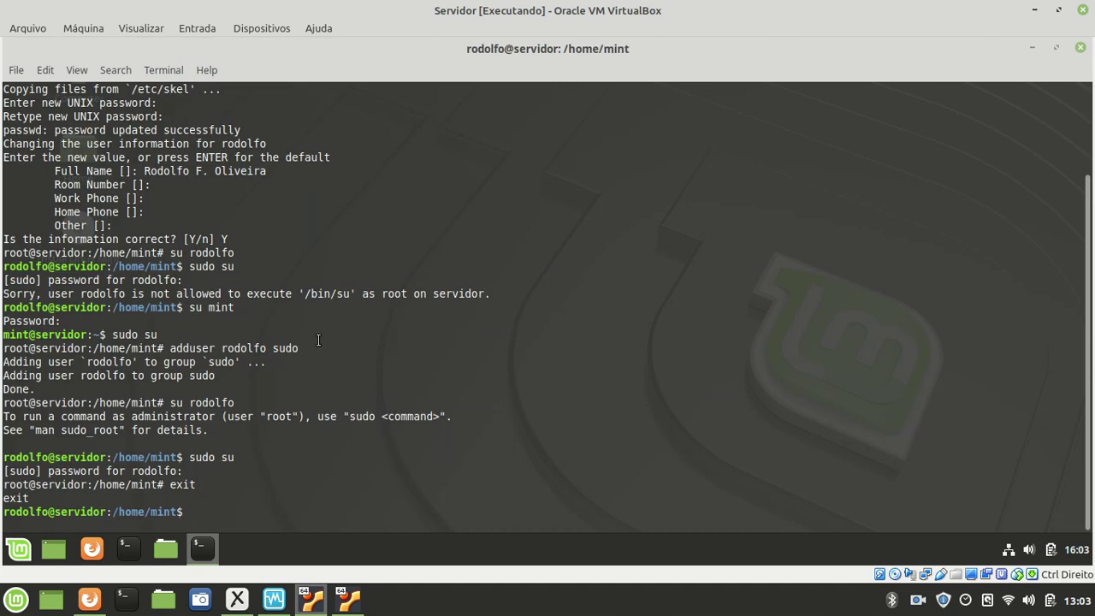
# - Search the package list with apt-cache search openssh-server
pyautogui.write('apt-cache search ')
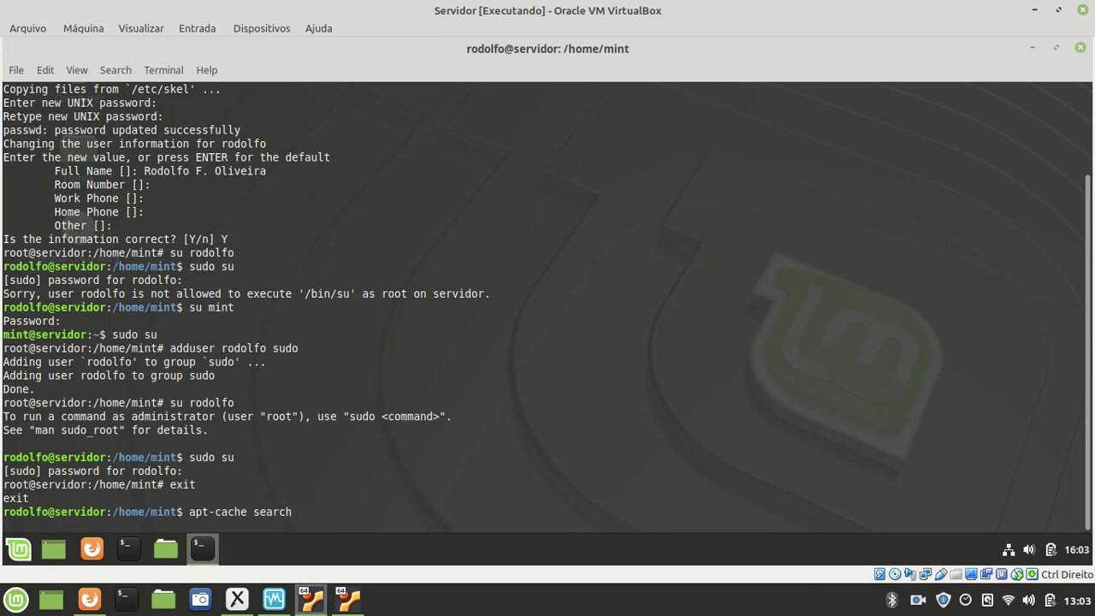
pyautogui.write('ssh')
pyautogui.press('BackSpace')
pyautogui.press('BackSpace')
pyautogui.press('BackSpace')
pyautogui.write('openssh-server')
pyautogui.press('Return')
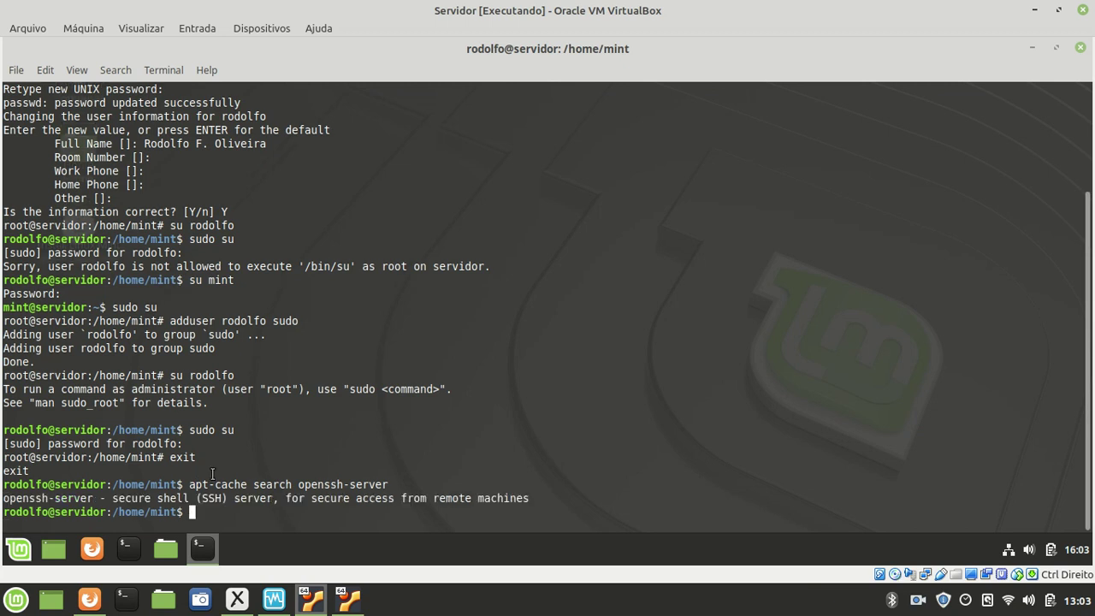
# - Highlight the openssh-server search result, then enter apt-get install openssh-server at the prompt
pyautogui.moveTo(189, 485); pyautogui.dragTo(387, 484)
pyautogui.click(352, 484)
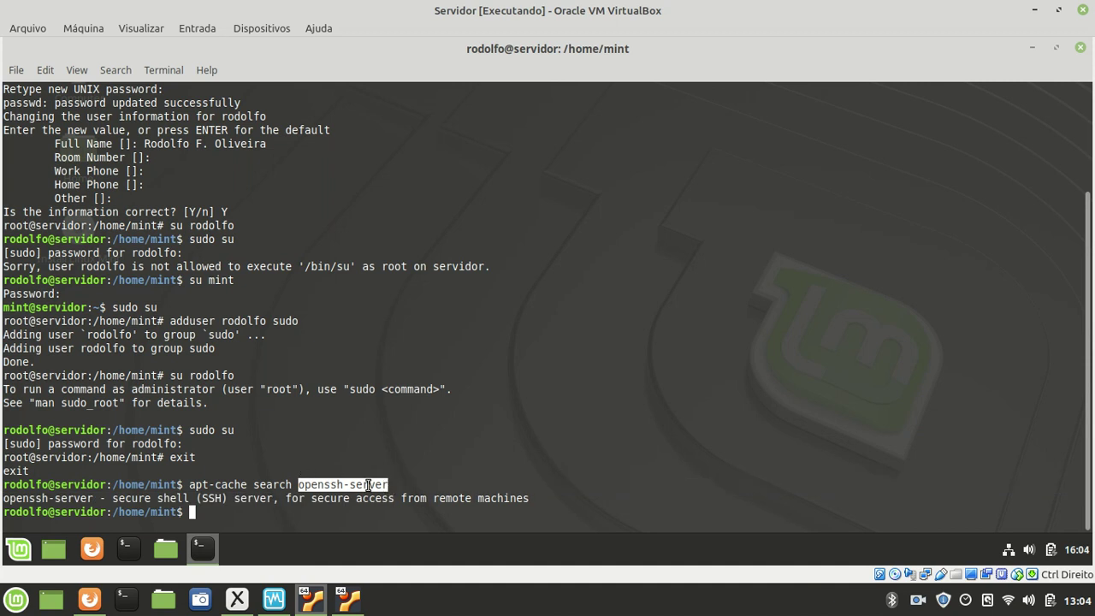
pyautogui.click(321, 484)
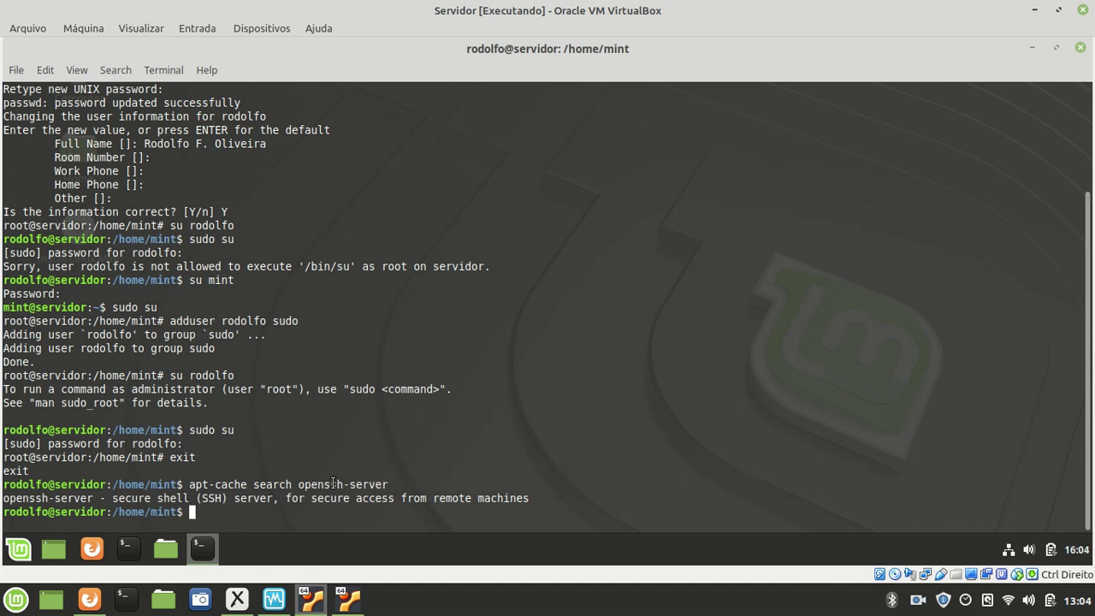
pyautogui.moveTo(323, 484); pyautogui.dragTo(303, 476)
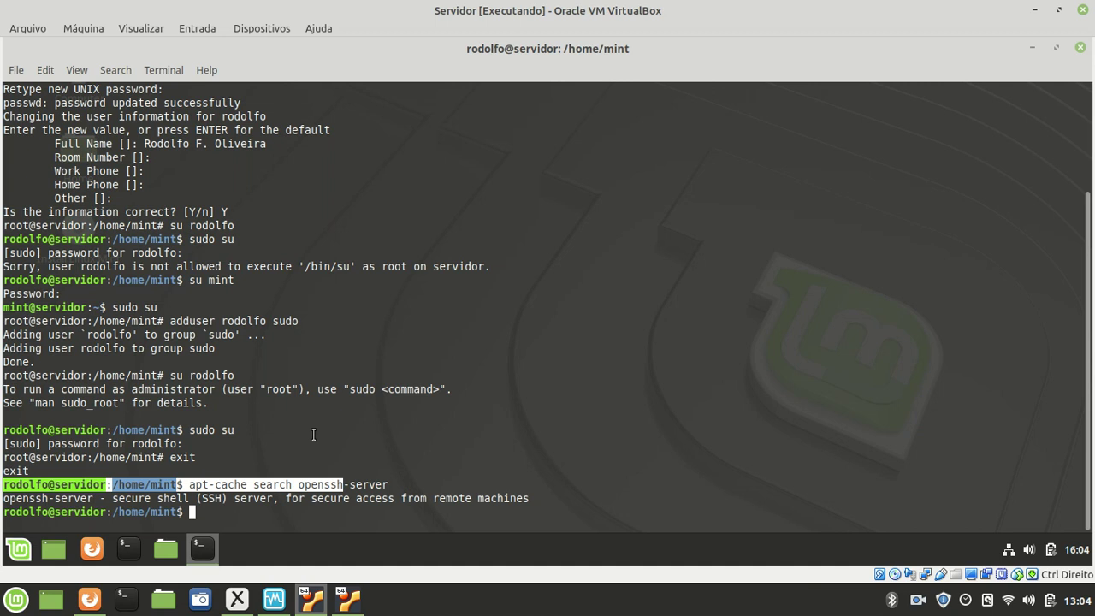
pyautogui.click(344, 496)
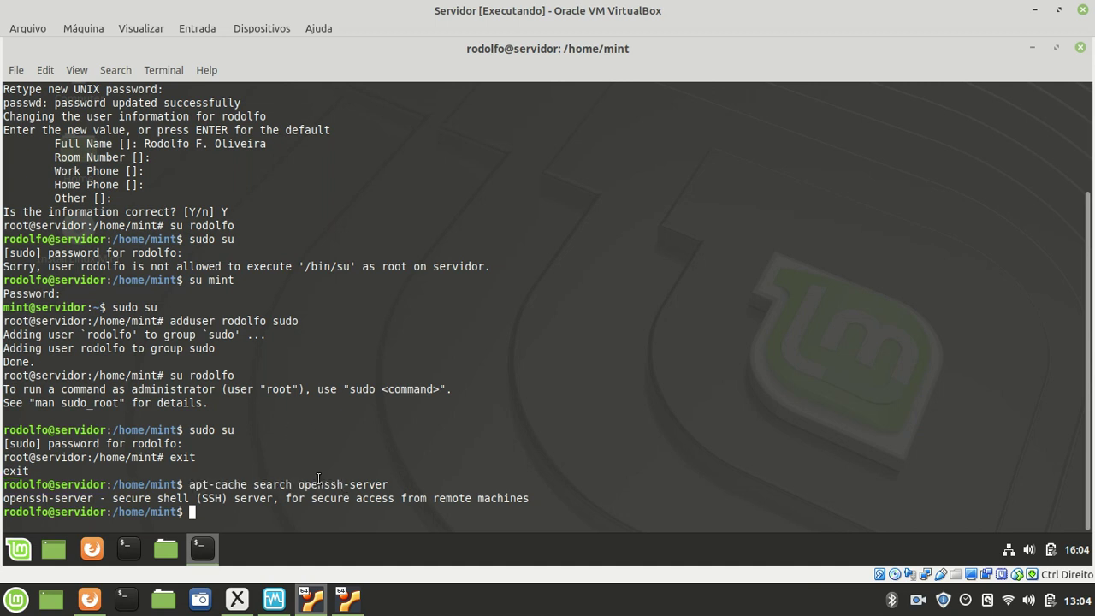
pyautogui.moveTo(300, 484); pyautogui.dragTo(359, 486)
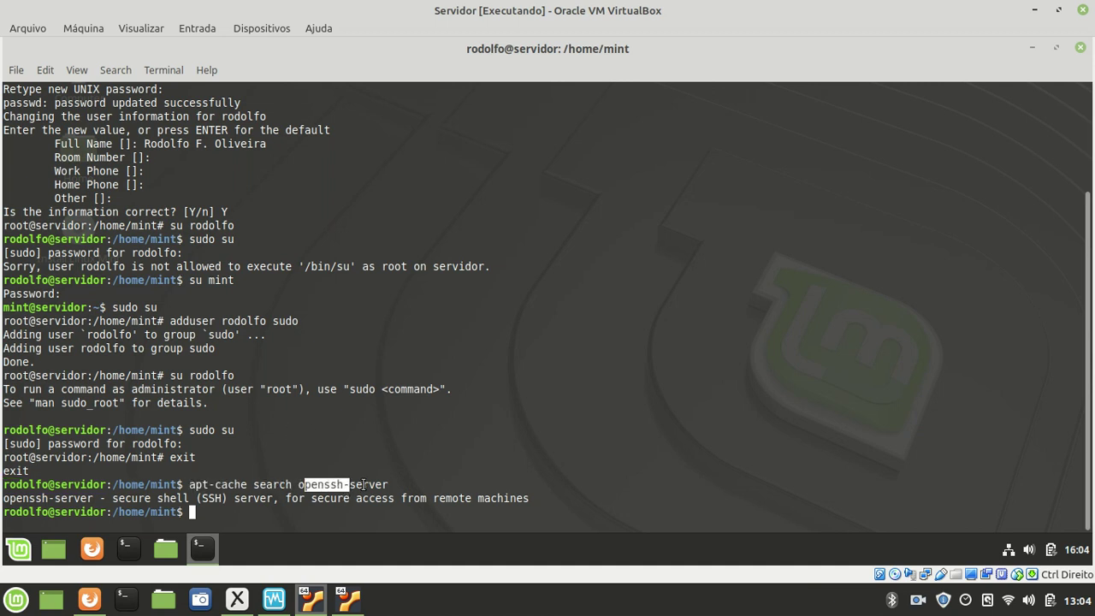
pyautogui.click(339, 501)
pyautogui.write('apt-get install openssh-server')
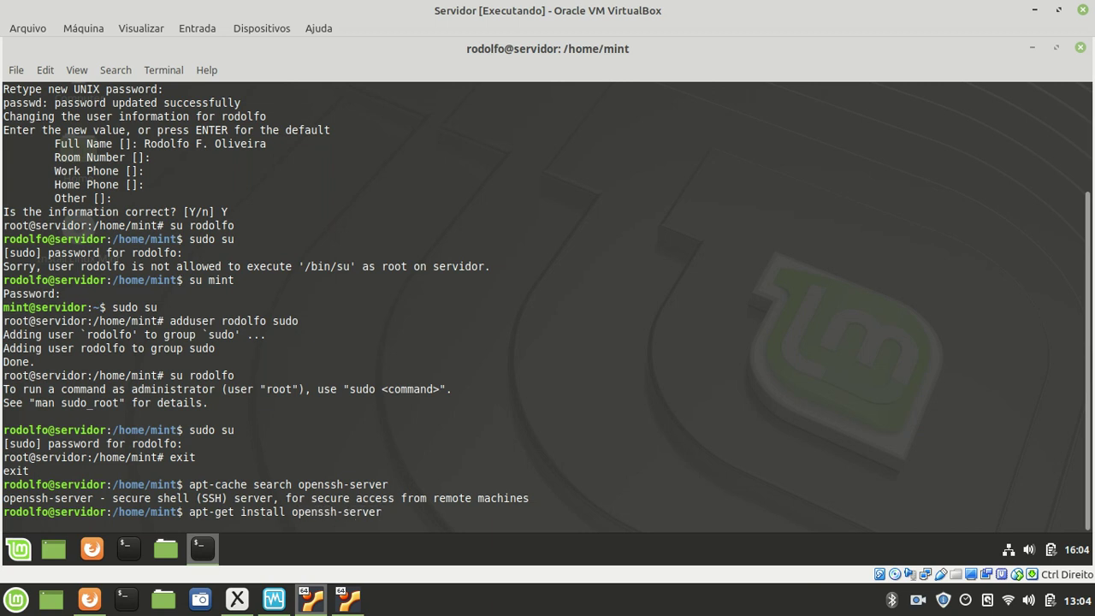
# - Run apt-get install openssh-server, then retry it with sudo after the lock permission error
pyautogui.press('Return')
pyautogui.write('sudo apt-get')
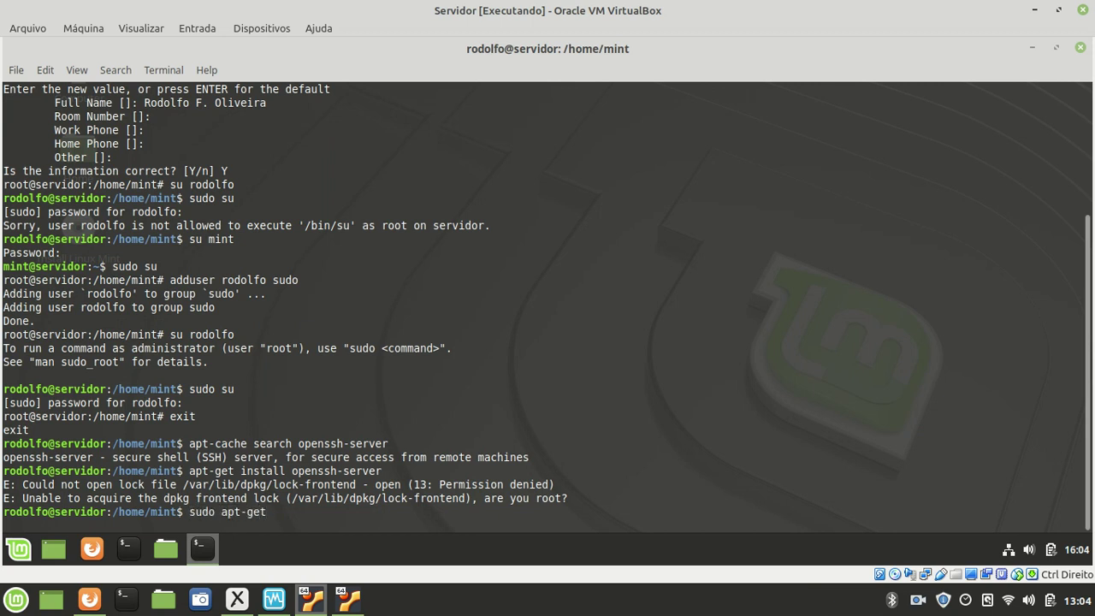
pyautogui.write('in')
pyautogui.press('BackSpace')
pyautogui.press('BackSpace')
pyautogui.write('install openssh-server')
pyautogui.press('Return')
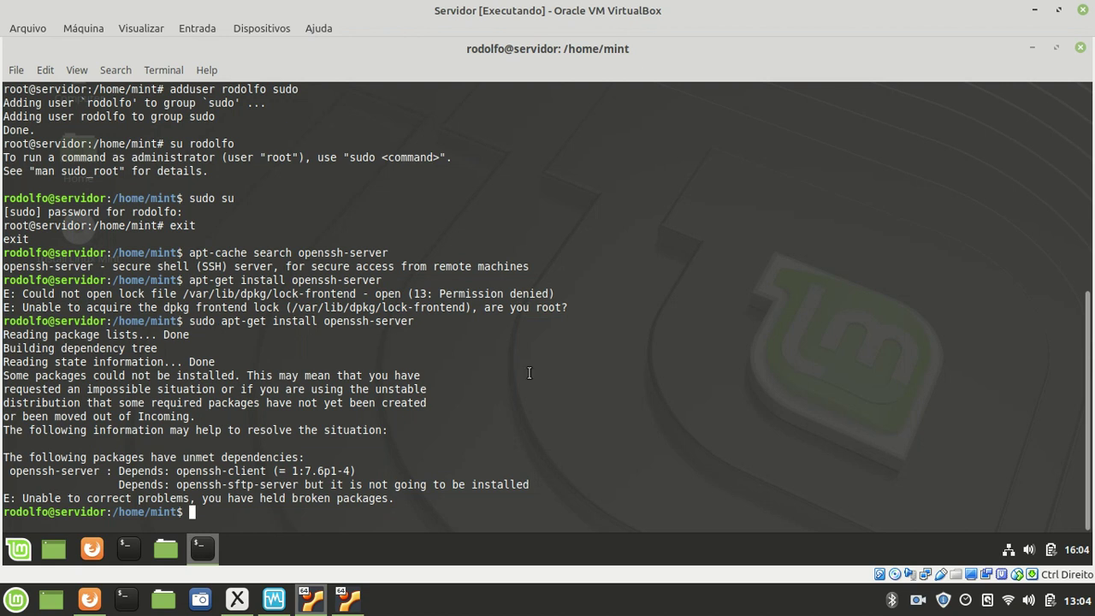
# - Run sudo apt-get update and review its output, including the final CD-ROM repository warning
pyautogui.write('sudo apt-get update')
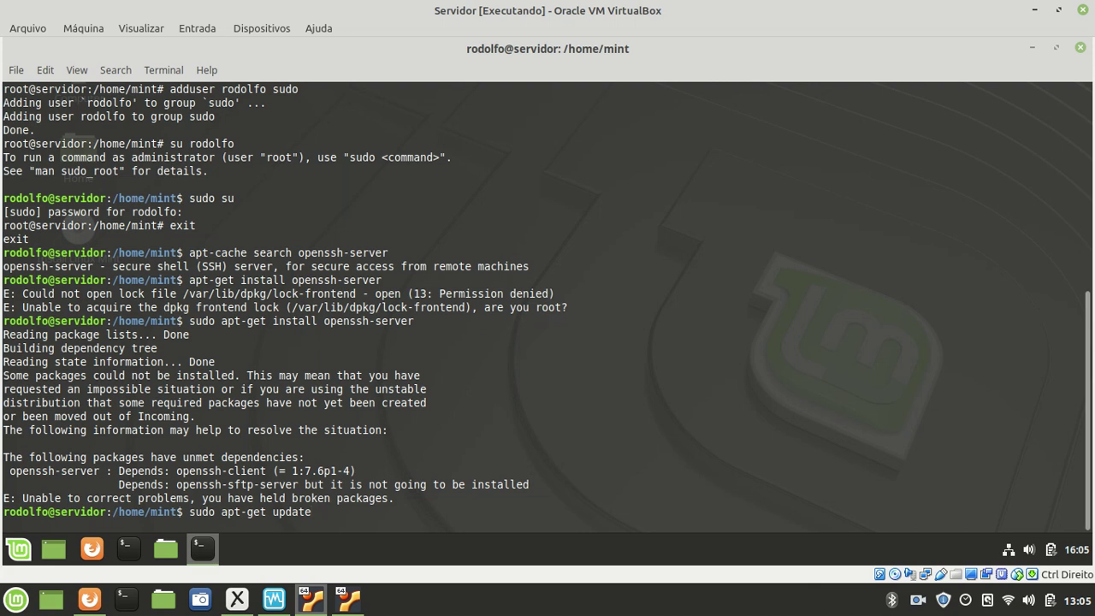
pyautogui.press('Return')
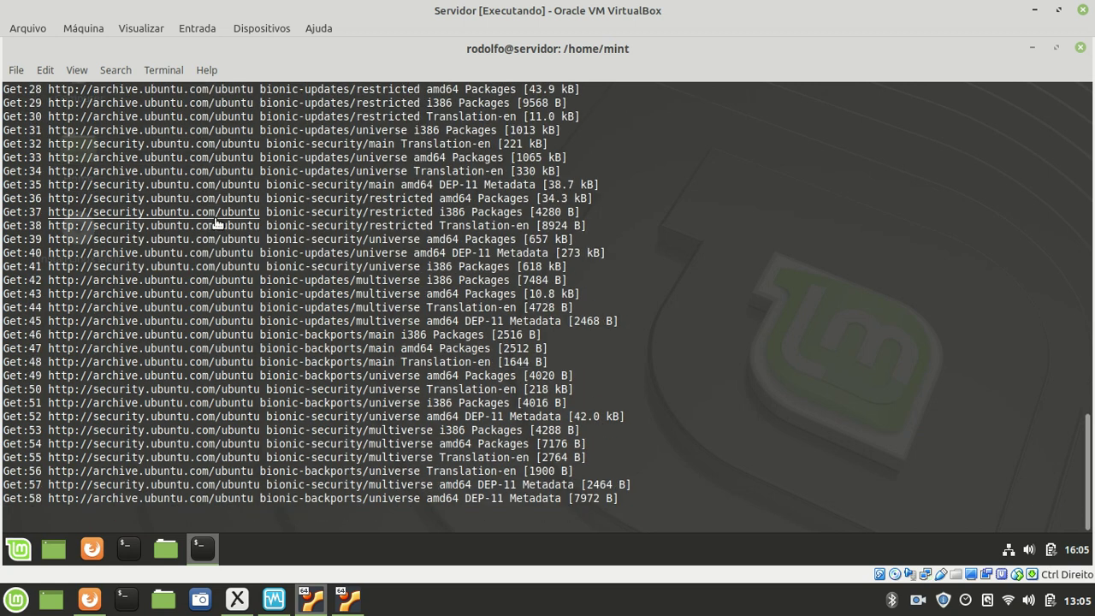
pyautogui.scroll(2, 218, 224)
pyautogui.scroll(-2, 221, 225)
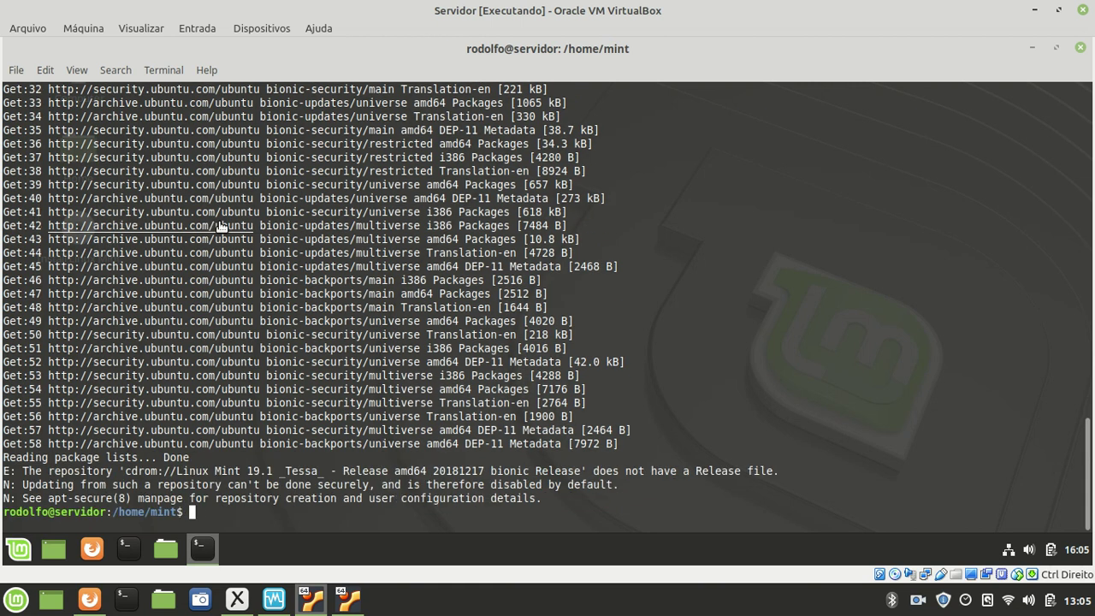
pyautogui.moveTo(49, 512); pyautogui.dragTo(5, 500)
pyautogui.click(5, 499)
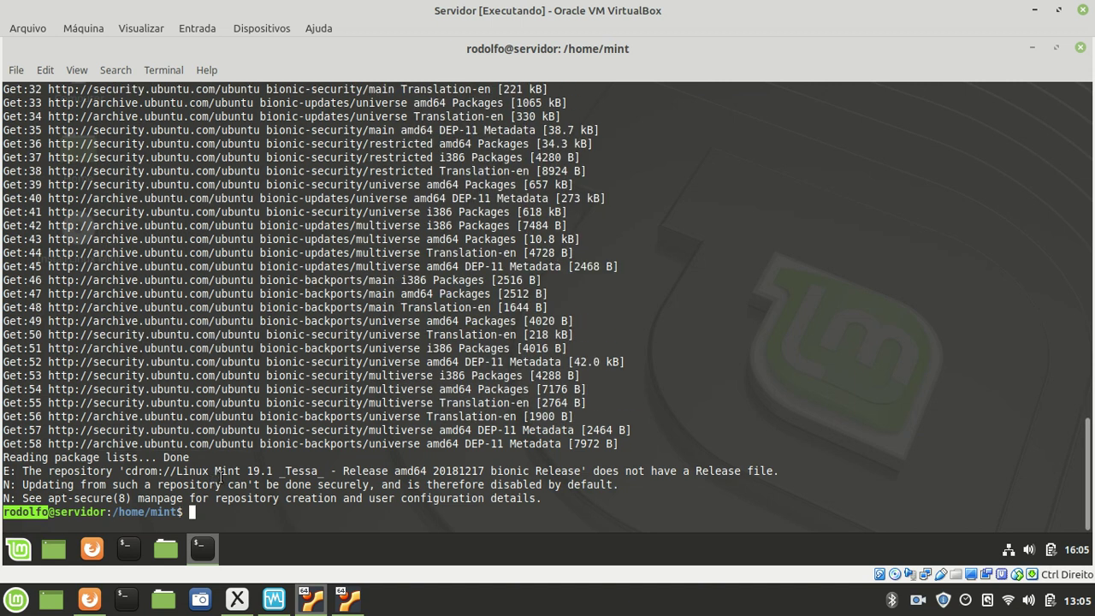
pyautogui.scroll(3, 219, 480)
pyautogui.scroll(4, 219, 481)
pyautogui.scroll(5, 219, 481)
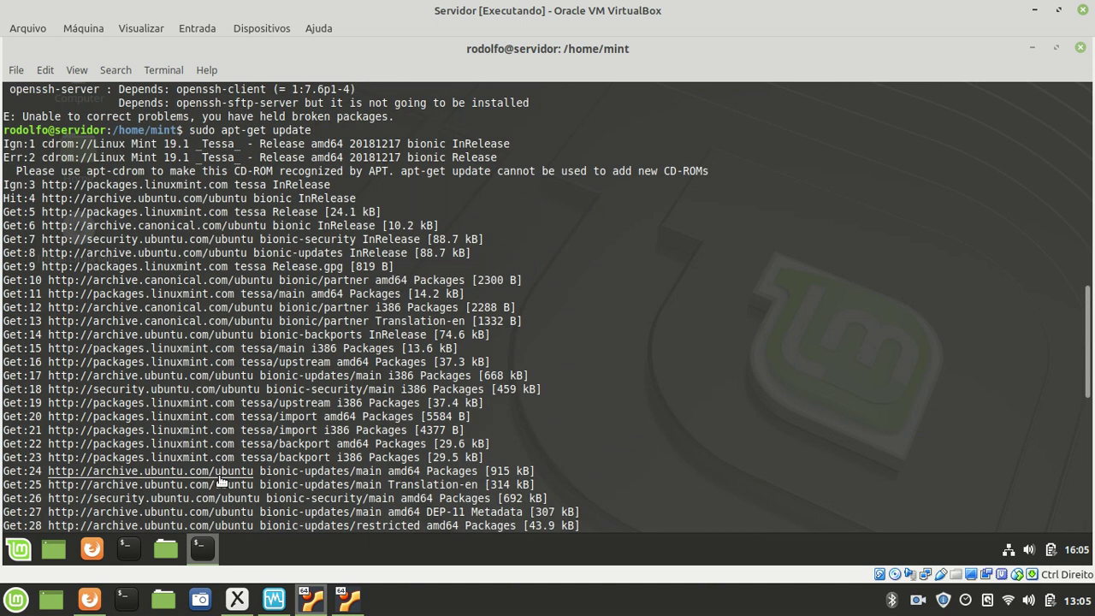
pyautogui.doubleClick(210, 130)
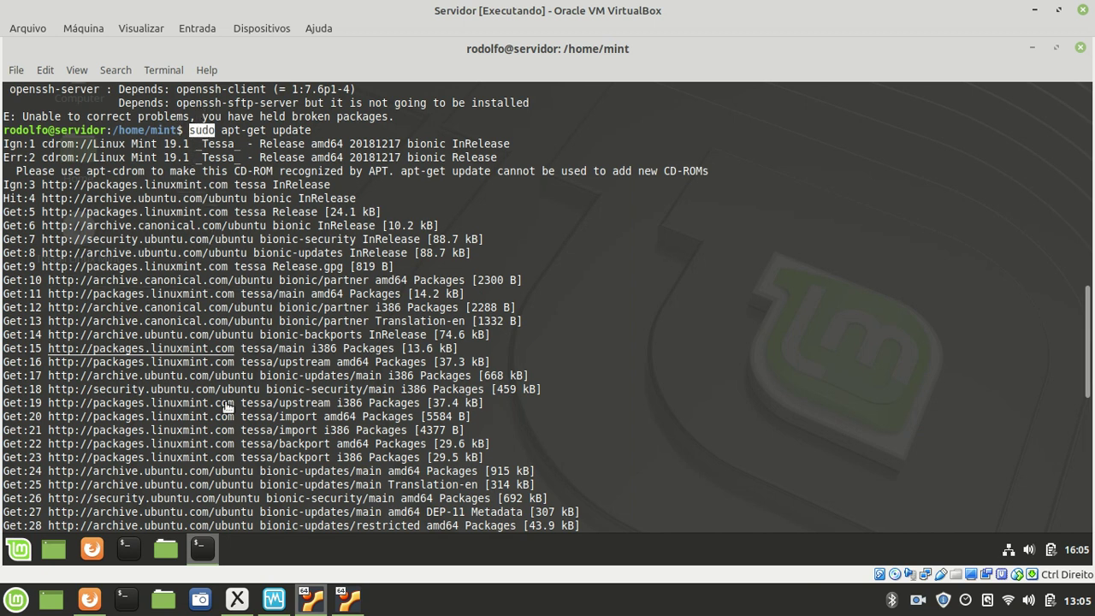
pyautogui.scroll(-3, 137, 325)
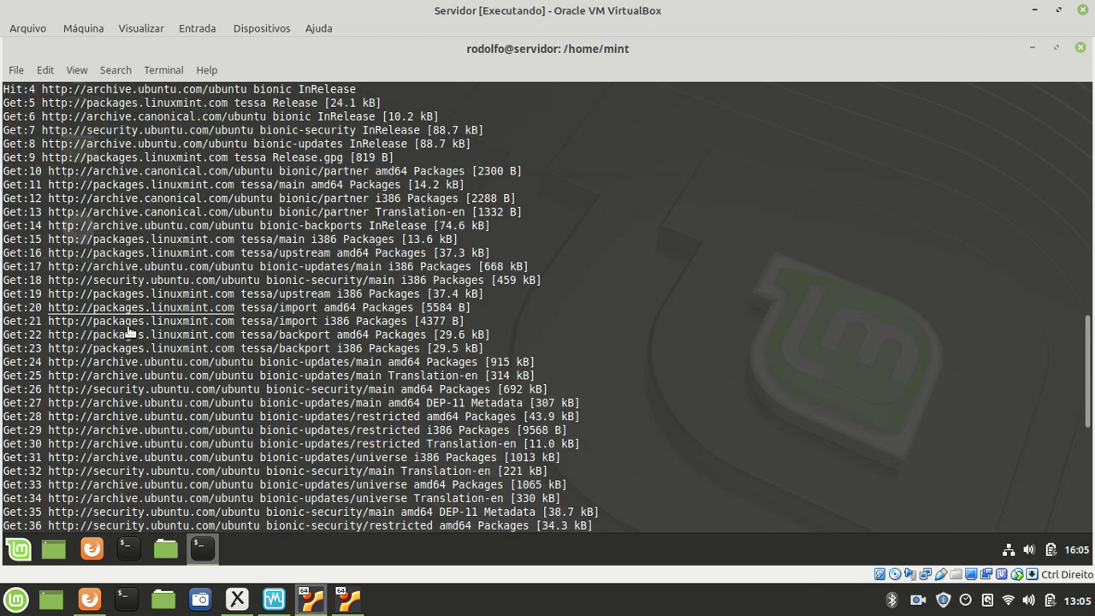
pyautogui.scroll(-10, 196, 462)
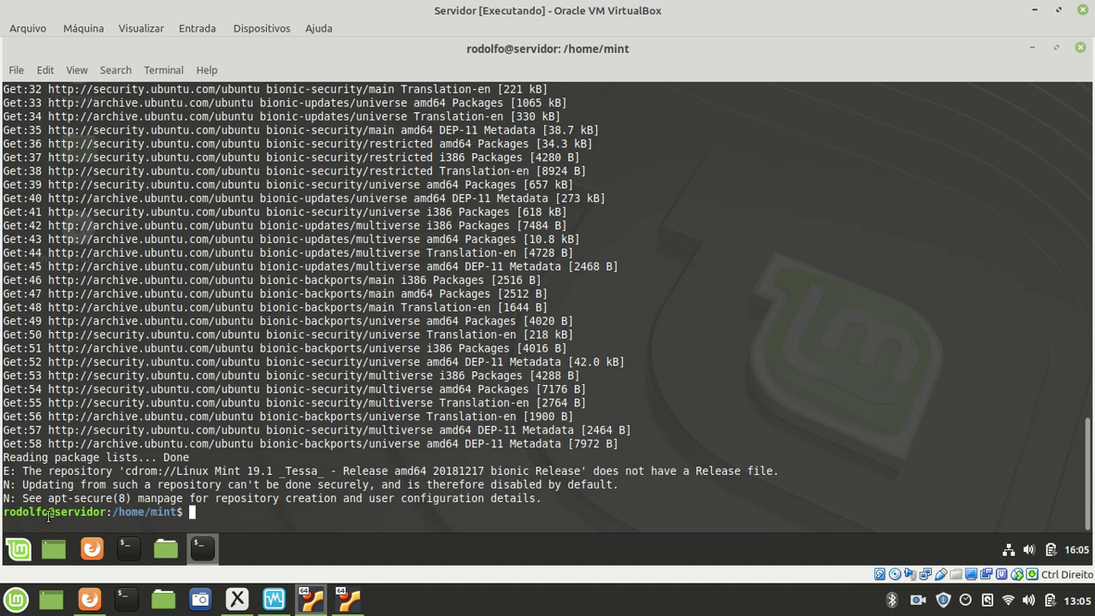
# - Install openssh-server with sudo apt-get install, confirming the installation with Y
pyautogui.write('sudo apt-get install o')
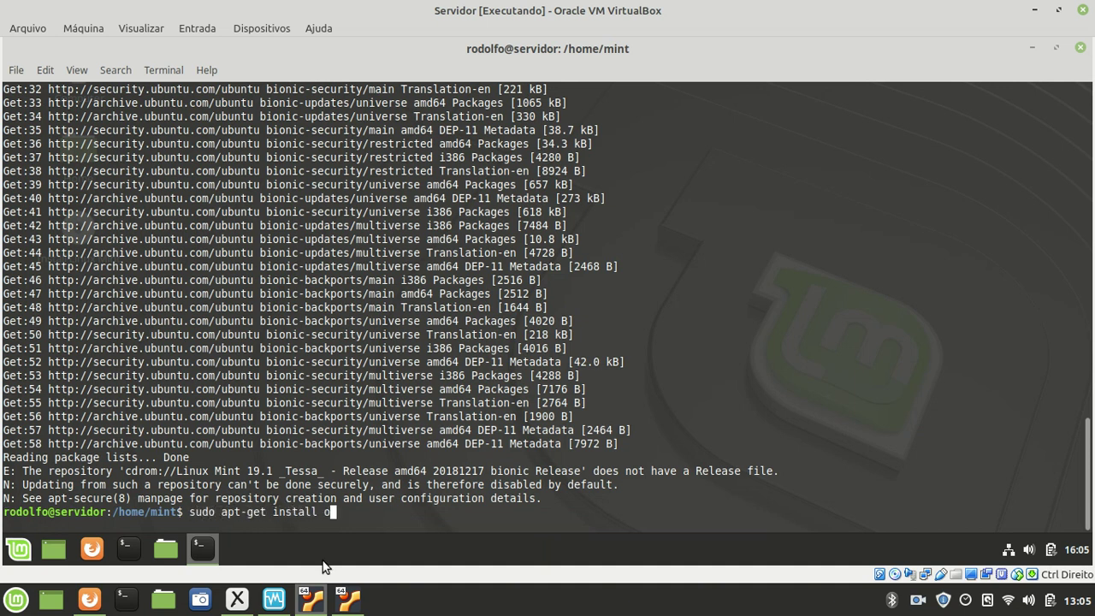
pyautogui.write('penssh-server')
pyautogui.press('Return')
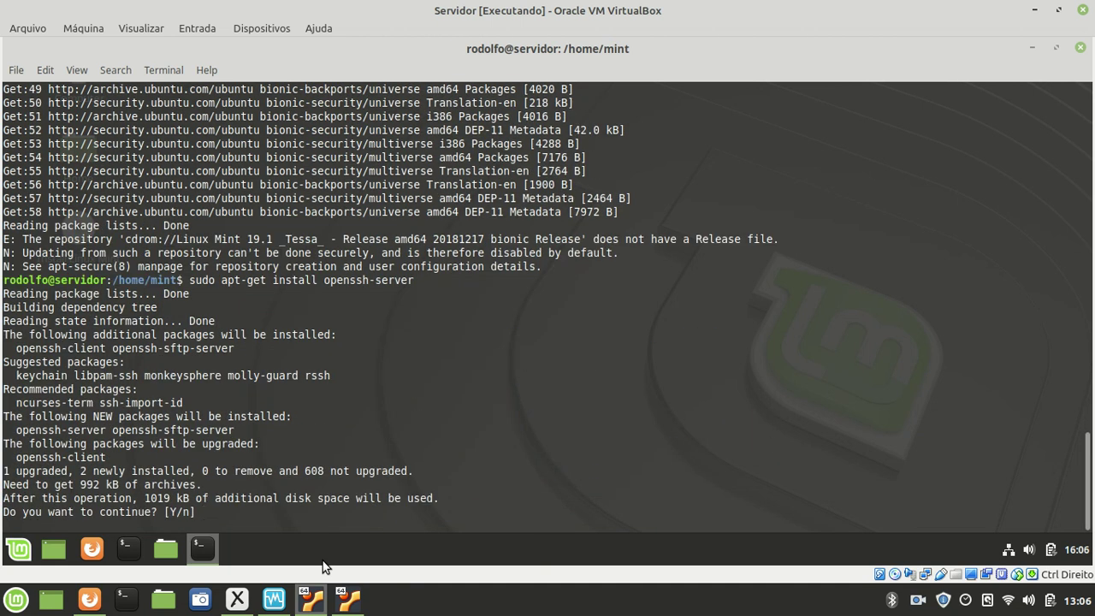
pyautogui.write('Y')
pyautogui.press('Return')
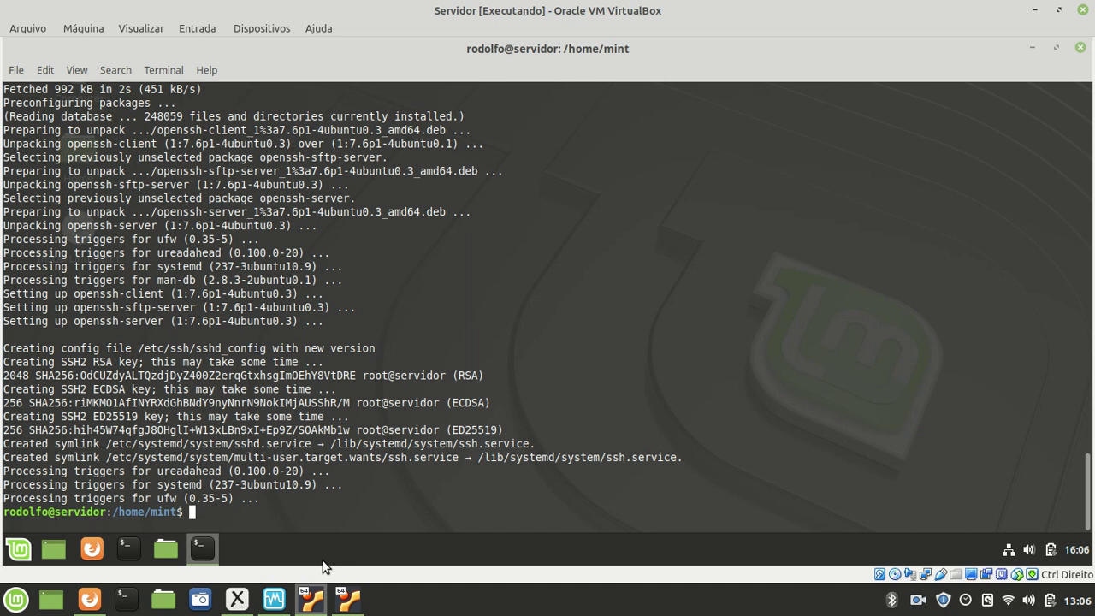
# - Highlight the SSH2 RSA host key creation and fingerprint lines in the install output
pyautogui.moveTo(5, 359); pyautogui.dragTo(139, 363)
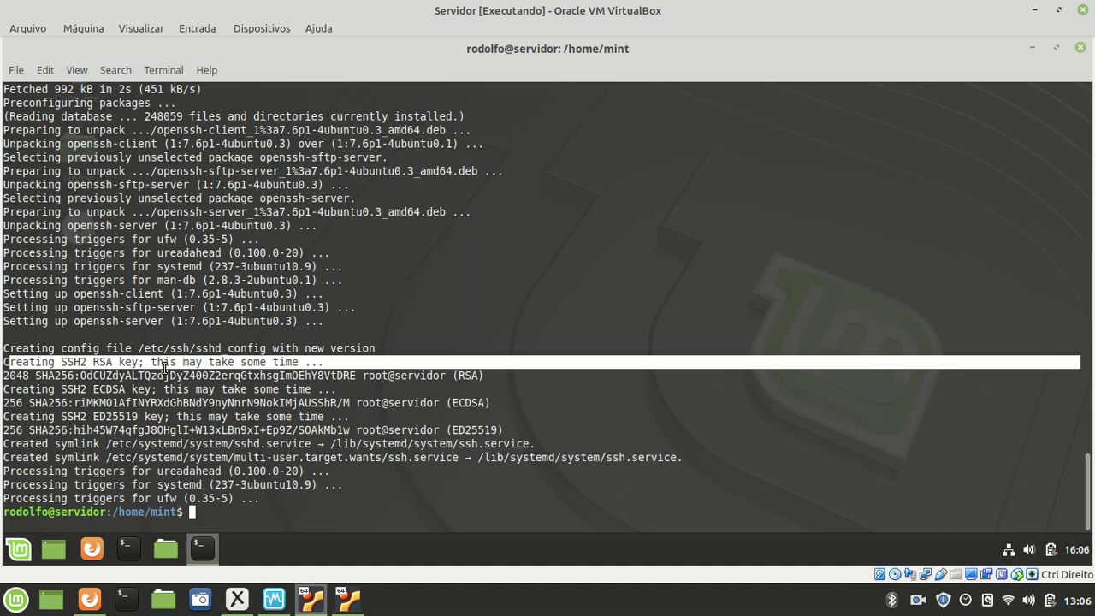
pyautogui.click(162, 366)
pyautogui.moveTo(109, 362); pyautogui.dragTo(142, 363)
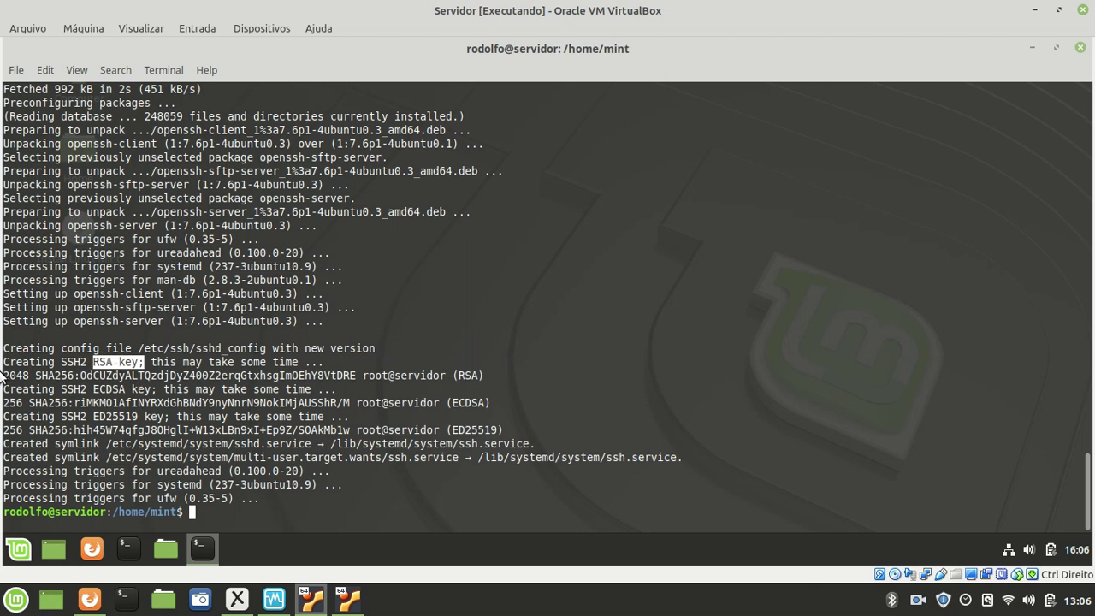
pyautogui.moveTo(16, 377); pyautogui.dragTo(478, 418)
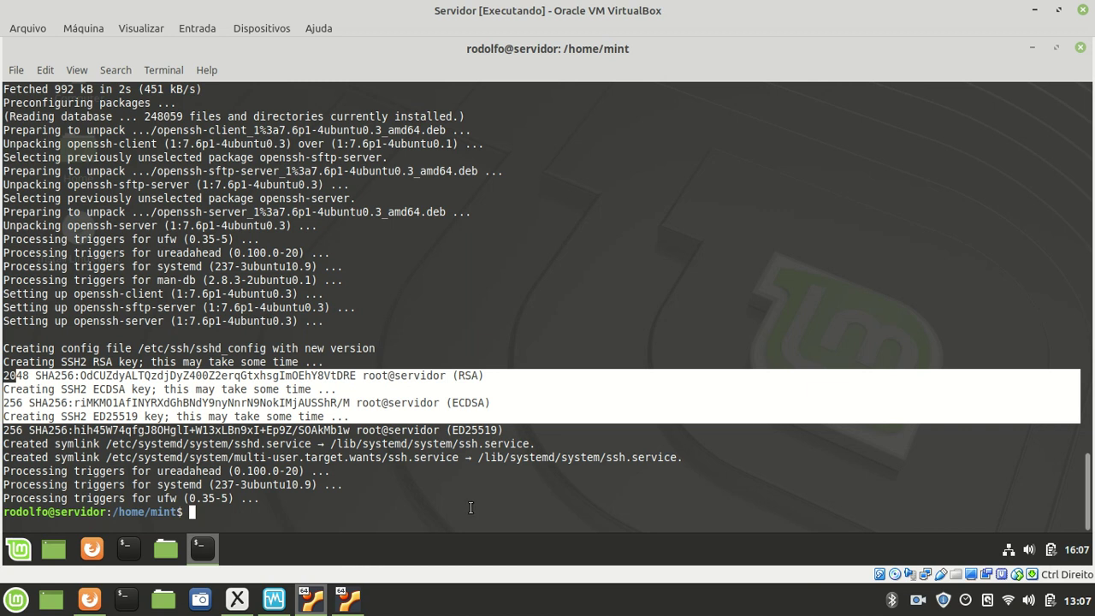
pyautogui.click(438, 516)
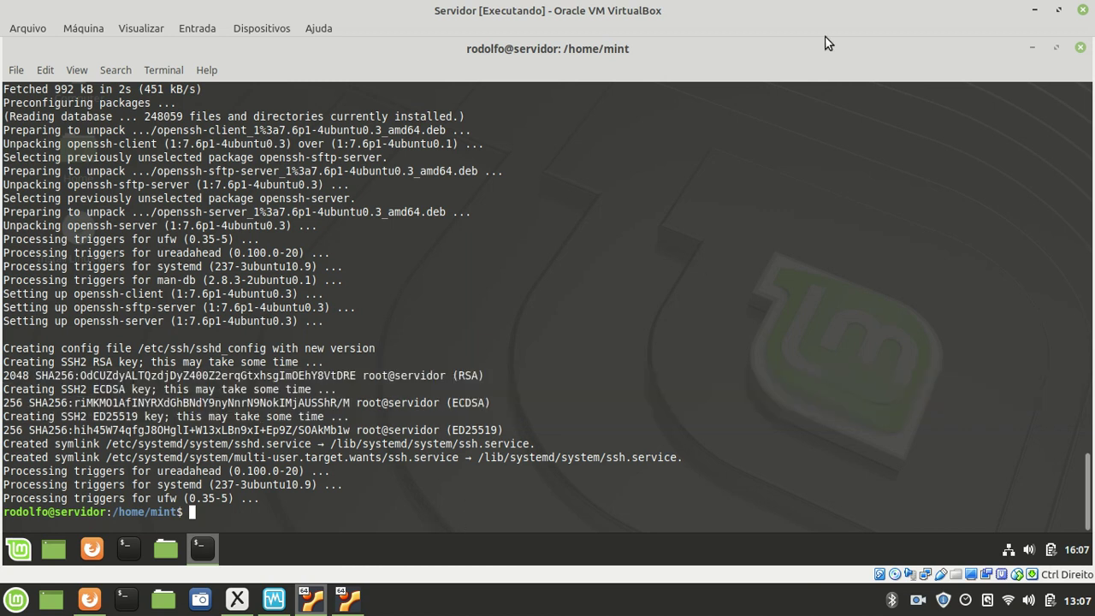
# - Run service ssh status and highlight its active (running) state
pyautogui.write('service ssh status')
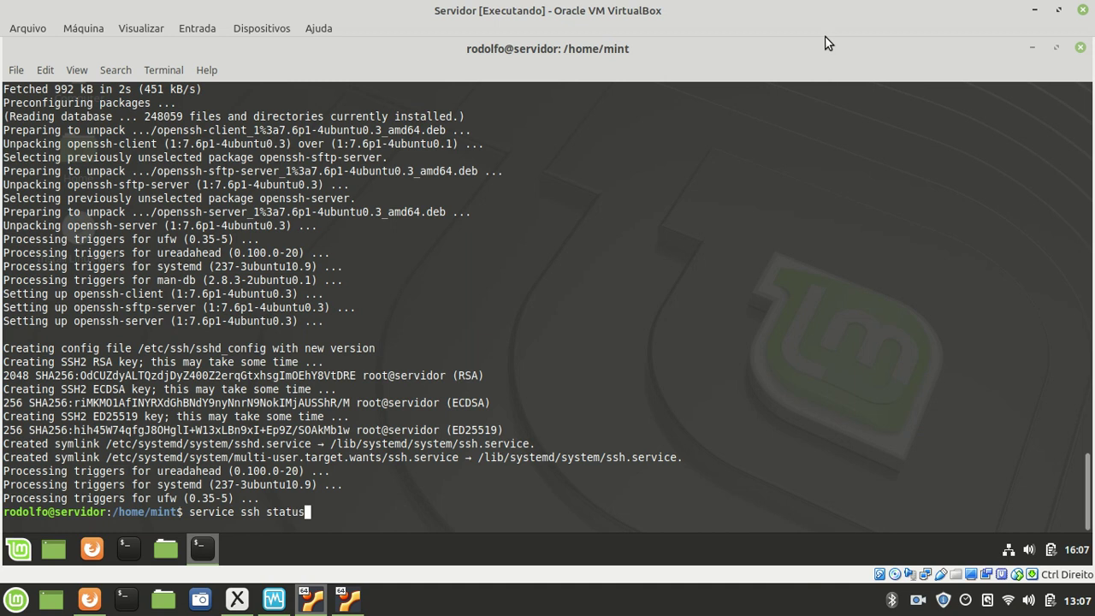
pyautogui.press('Return')
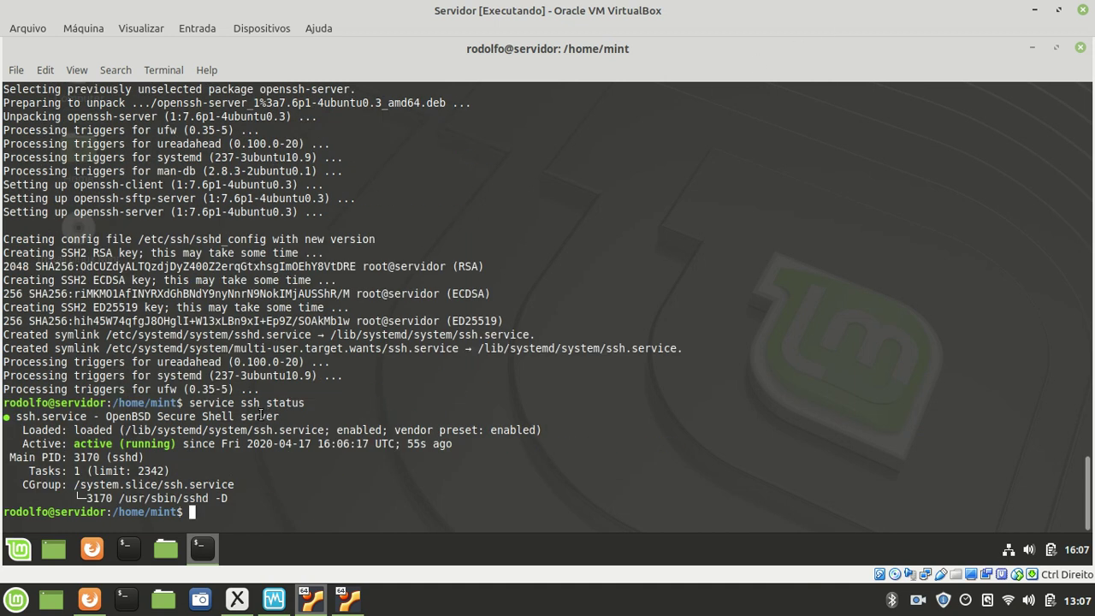
pyautogui.tripleClick(242, 402)
pyautogui.doubleClick(243, 402)
pyautogui.moveTo(76, 443); pyautogui.dragTo(177, 450)
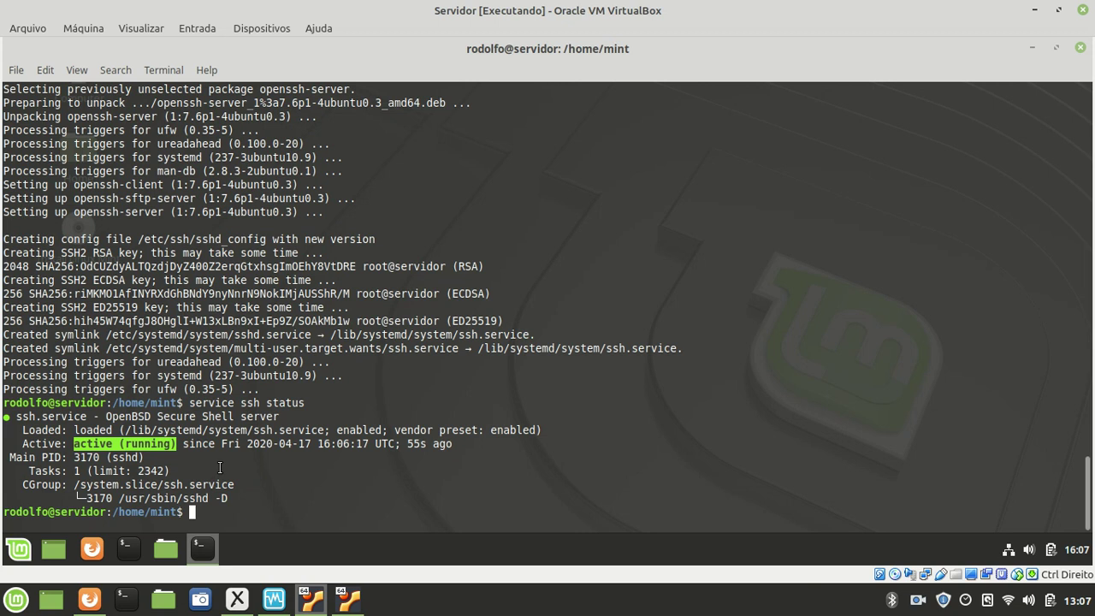
# - In Xournal, write SSH, TCP and port 22 in black beside the server box with an arrow
pyautogui.click(236, 601)
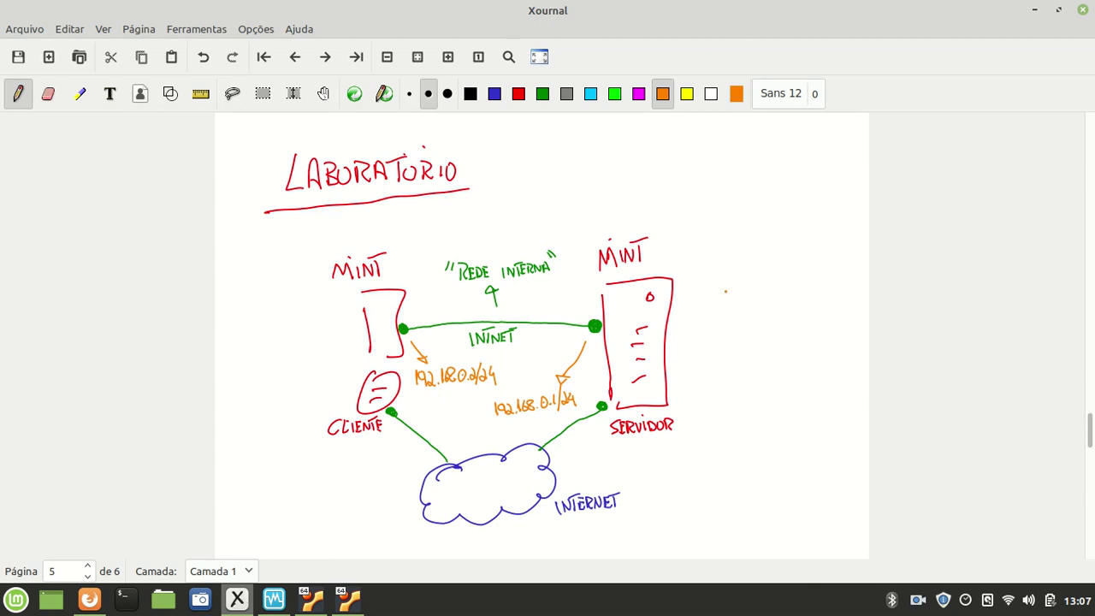
pyautogui.click(470, 93)
pyautogui.moveTo(689, 315)
pyautogui.mouseDown()
pyautogui.moveTo(708, 278)
pyautogui.moveTo(728, 280)
pyautogui.mouseUp()
pyautogui.moveTo(746, 269)
pyautogui.mouseDown()
pyautogui.moveTo(753, 263)
pyautogui.moveTo(762, 279)
pyautogui.mouseUp()
pyautogui.moveTo(760, 270); pyautogui.dragTo(772, 268)
pyautogui.moveTo(771, 256); pyautogui.dragTo(756, 330)
pyautogui.moveTo(753, 331)
pyautogui.mouseDown()
pyautogui.moveTo(761, 330)
pyautogui.moveTo(759, 372)
pyautogui.mouseUp()
pyautogui.moveTo(757, 357); pyautogui.dragTo(758, 364)
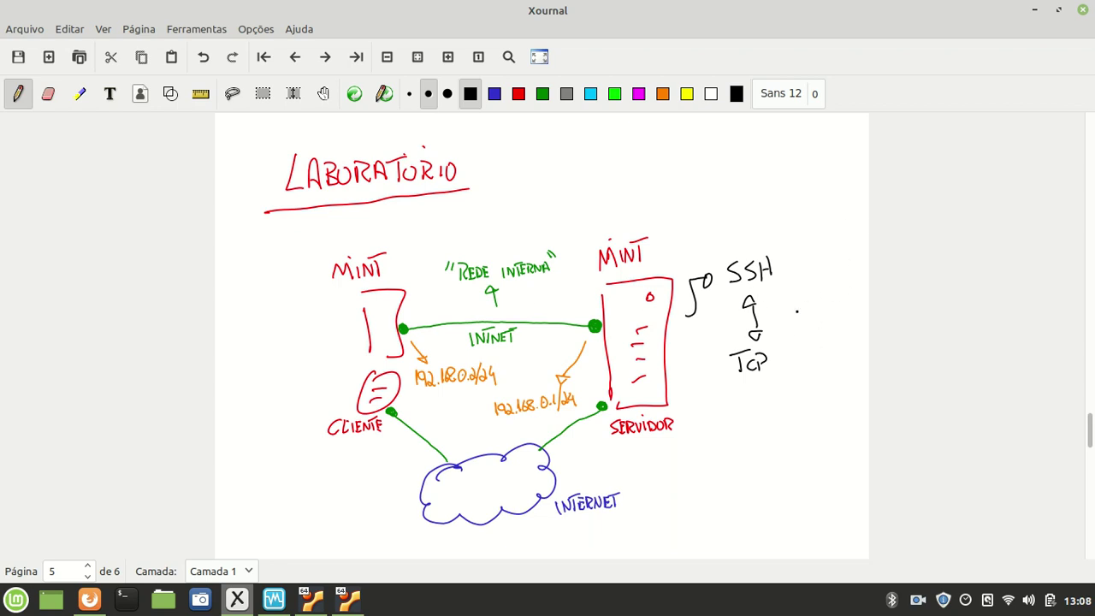
pyautogui.moveTo(787, 303)
pyautogui.mouseDown()
pyautogui.moveTo(782, 322)
pyautogui.moveTo(828, 328)
pyautogui.mouseUp()
pyautogui.click(796, 334)
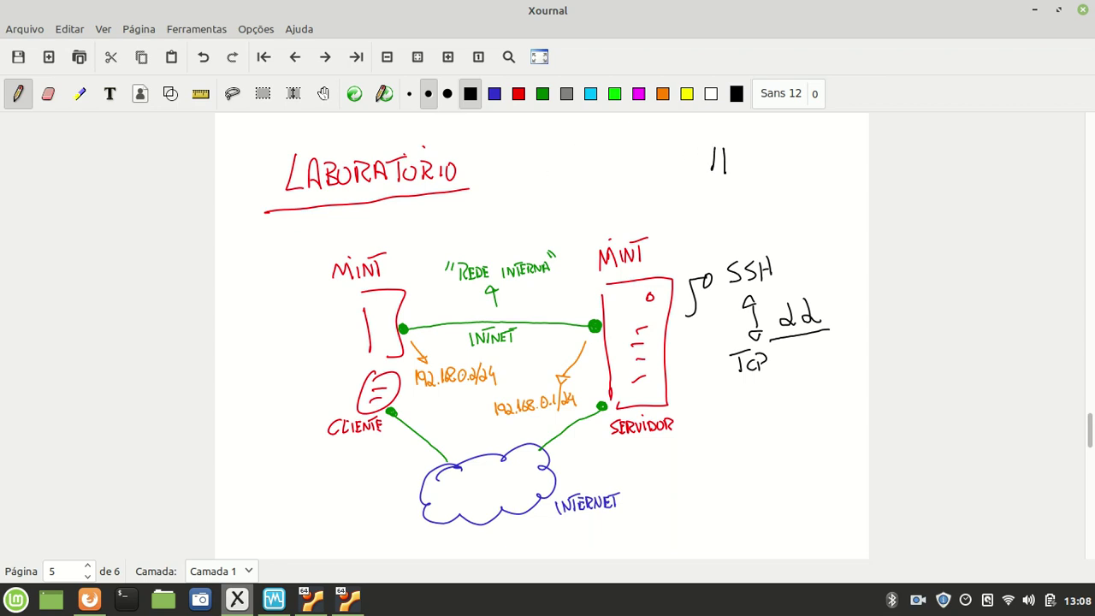
# - Add port 80 after HTTP and write HTTPS below it, underlining the note
pyautogui.moveTo(762, 152); pyautogui.dragTo(764, 163)
pyautogui.moveTo(811, 168)
pyautogui.mouseDown()
pyautogui.moveTo(807, 159)
pyautogui.moveTo(804, 171)
pyautogui.mouseUp()
pyautogui.moveTo(815, 159)
pyautogui.mouseDown()
pyautogui.moveTo(828, 159)
pyautogui.moveTo(790, 184)
pyautogui.moveTo(692, 186)
pyautogui.moveTo(719, 219)
pyautogui.moveTo(729, 208)
pyautogui.mouseUp()
pyautogui.moveTo(730, 198)
pyautogui.mouseDown()
pyautogui.moveTo(730, 219)
pyautogui.moveTo(747, 198)
pyautogui.mouseUp()
pyautogui.moveTo(739, 199); pyautogui.dragTo(738, 215)
pyautogui.moveTo(745, 198)
pyautogui.mouseDown()
pyautogui.moveTo(746, 215)
pyautogui.moveTo(760, 216)
pyautogui.mouseUp()
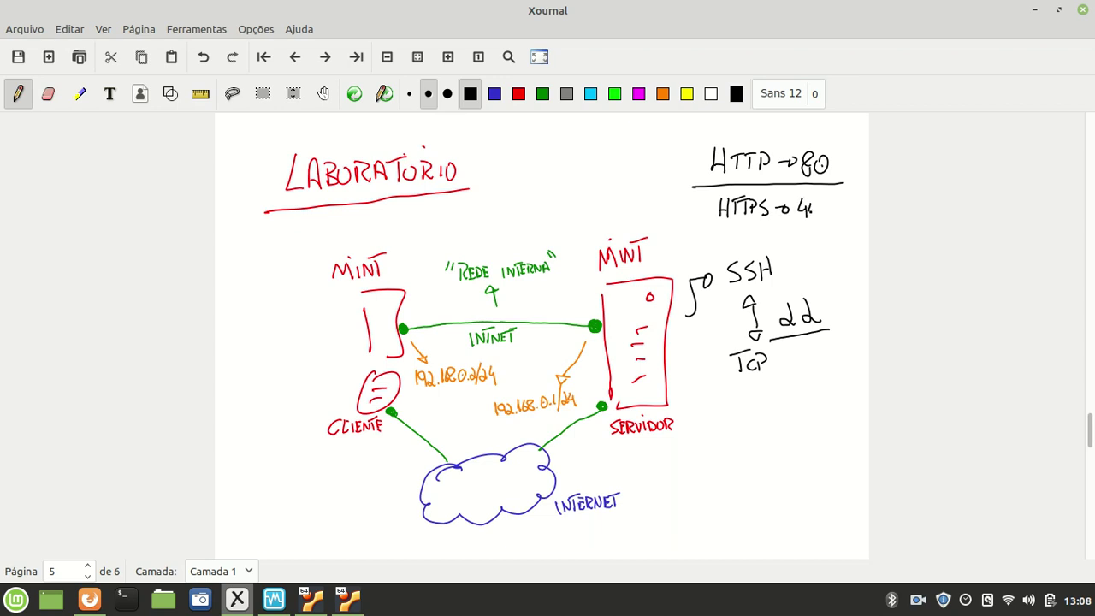
pyautogui.moveTo(843, 225); pyautogui.dragTo(691, 239)
# - Clear the Servidor terminal highlight, then minimize the Servidor VM and the diagram to reveal the Cliente VM
pyautogui.click(311, 599)
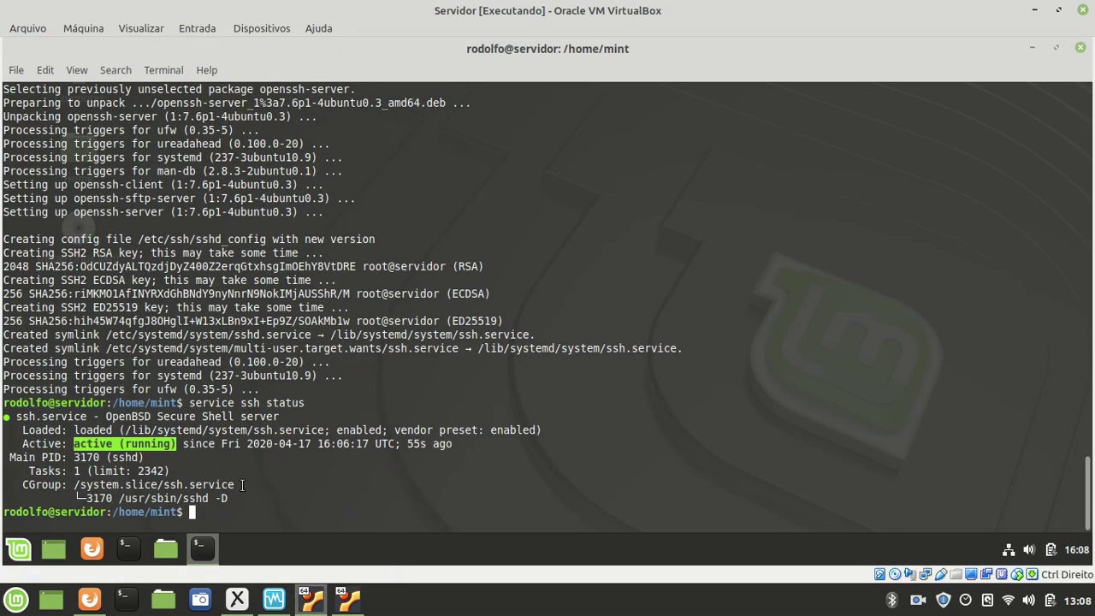
pyautogui.click(243, 493)
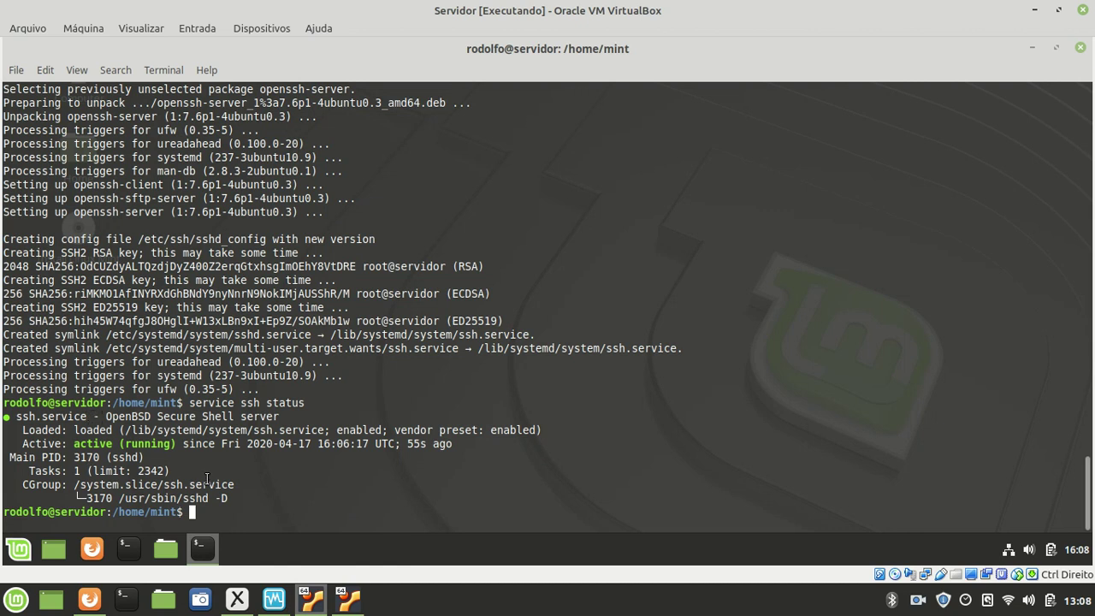
pyautogui.click(1036, 13)
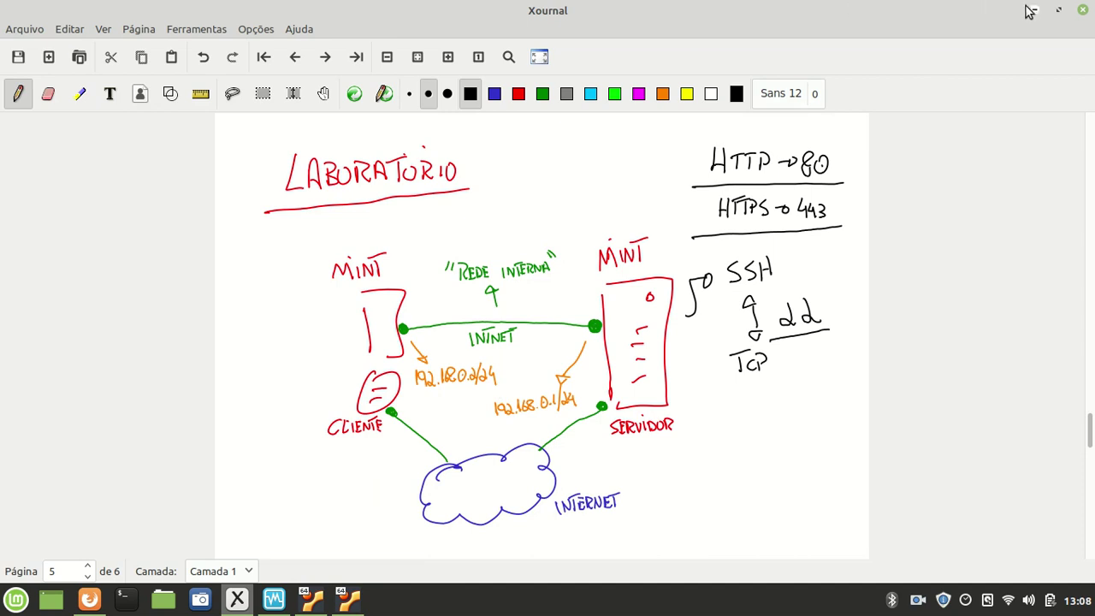
pyautogui.click(1032, 11)
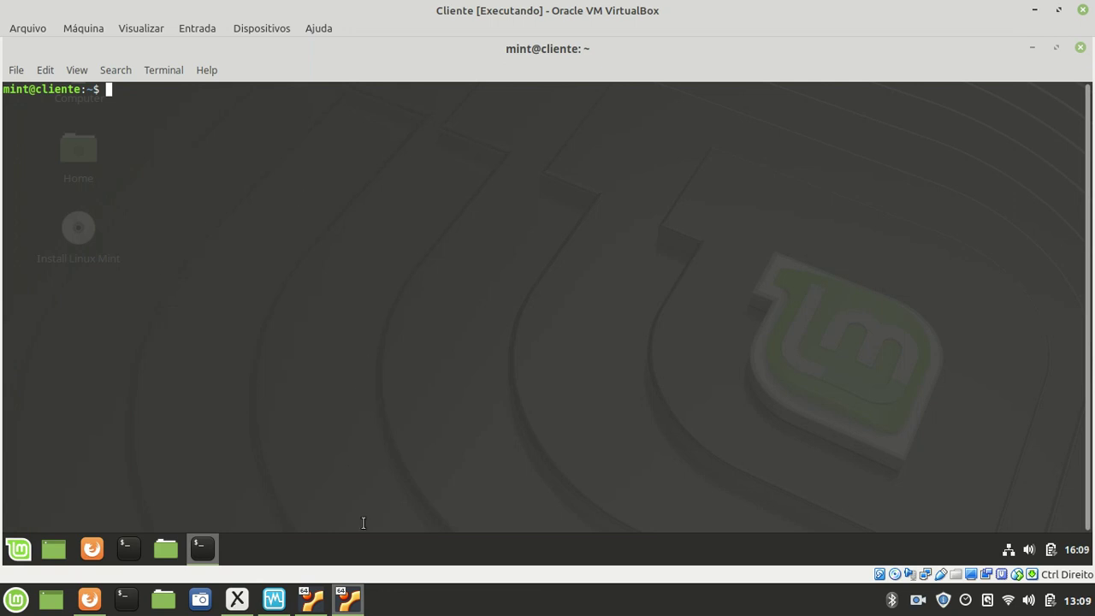
# - Bring the Cliente VM terminal forward and run sudo apt-get update, replacing a mistyped command
pyautogui.click(354, 602)
pyautogui.click(354, 602)
pyautogui.write('apt-get updat')
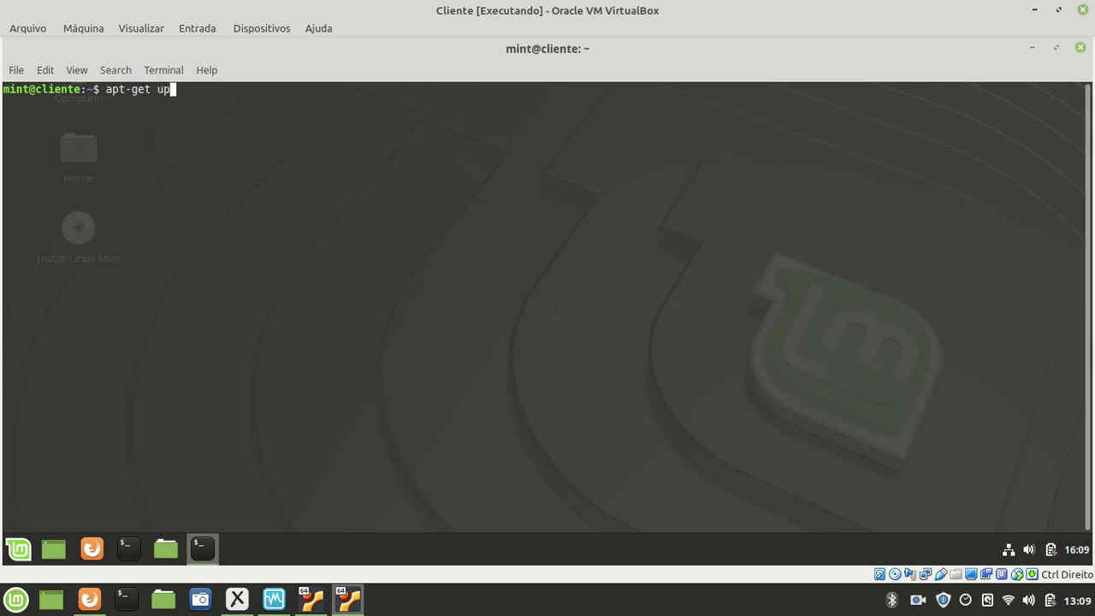
pyautogui.press('BackSpace')
pyautogui.press('BackSpace')
pyautogui.press('BackSpace')
pyautogui.press('BackSpace')
pyautogui.press('BackSpace')
pyautogui.press('BackSpace')
pyautogui.press('BackSpace')
pyautogui.press('BackSpace')
pyautogui.press('BackSpace')
pyautogui.press('BackSpace')
pyautogui.press('BackSpace')
pyautogui.press('BackSpace')
pyautogui.press('BackSpace')
pyautogui.write('sudo apt-get update')
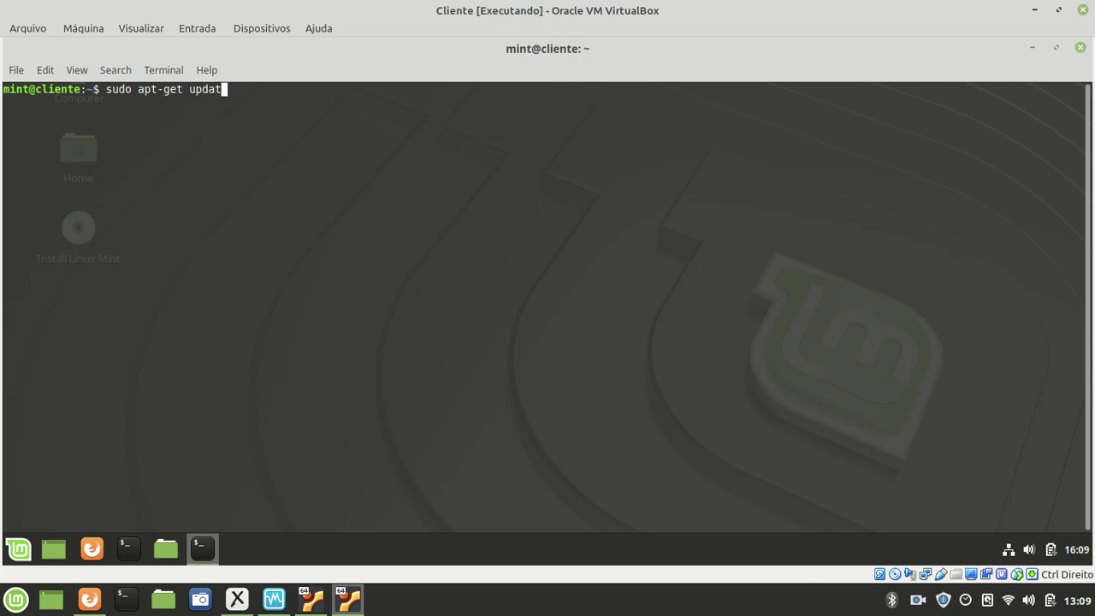
pyautogui.press('Return')
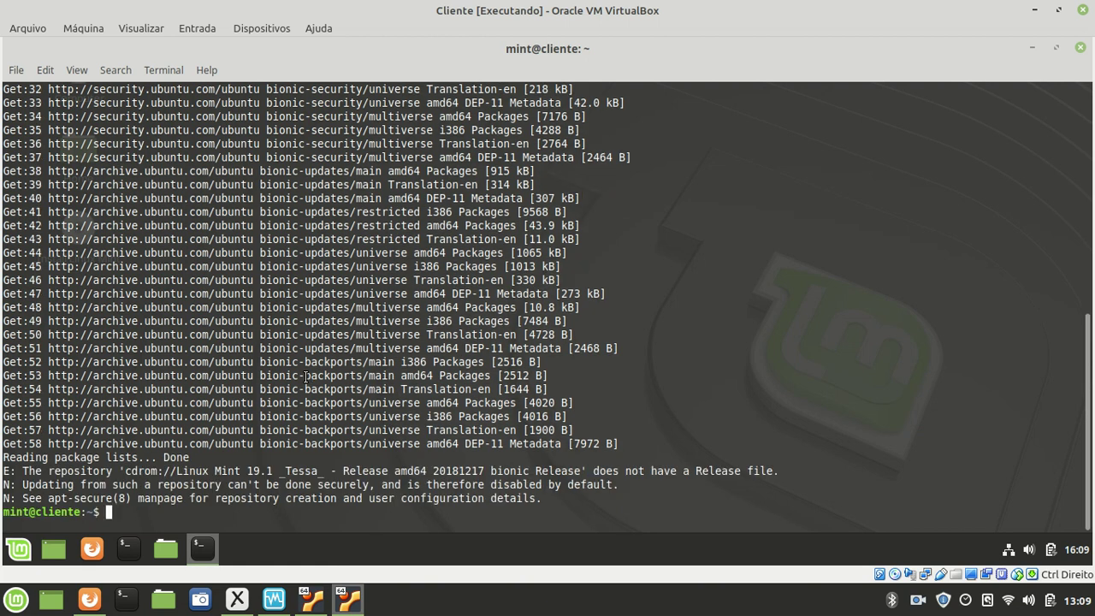
# - Bring Xournal forward and handwrite an arrow, Putty and SSH beside the Cliente box
pyautogui.click(320, 592)
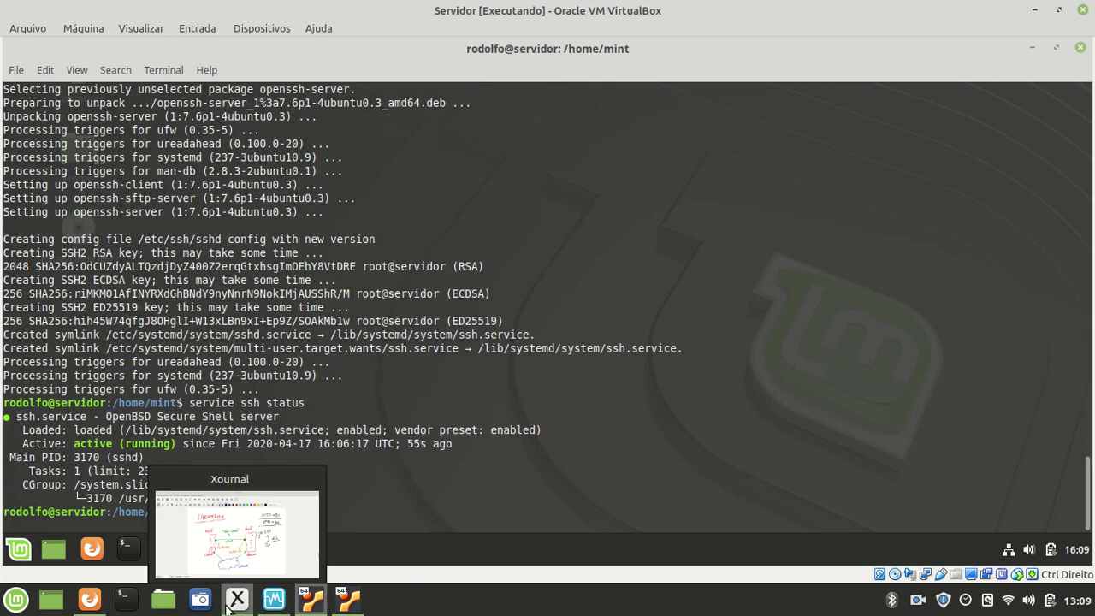
pyautogui.click(236, 599)
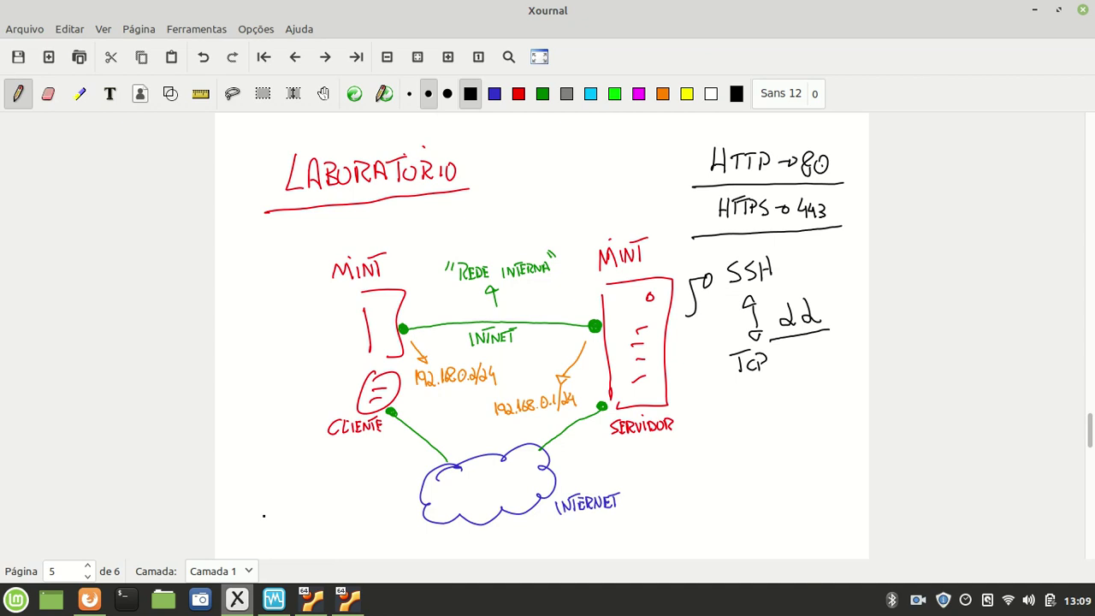
pyautogui.moveTo(353, 325)
pyautogui.mouseDown()
pyautogui.moveTo(326, 340)
pyautogui.moveTo(319, 323)
pyautogui.mouseUp()
pyautogui.moveTo(241, 302); pyautogui.dragTo(258, 304)
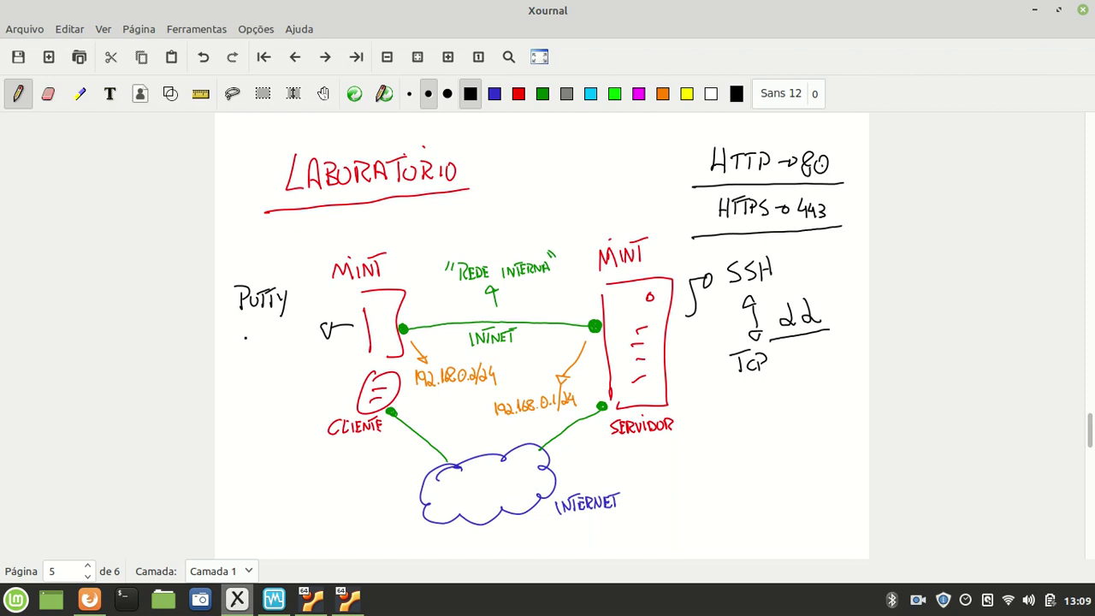
pyautogui.moveTo(248, 328)
pyautogui.mouseDown()
pyautogui.moveTo(239, 343)
pyautogui.moveTo(274, 343)
pyautogui.mouseUp()
pyautogui.moveTo(264, 336)
pyautogui.mouseDown()
pyautogui.moveTo(247, 367)
pyautogui.moveTo(277, 363)
pyautogui.mouseUp()
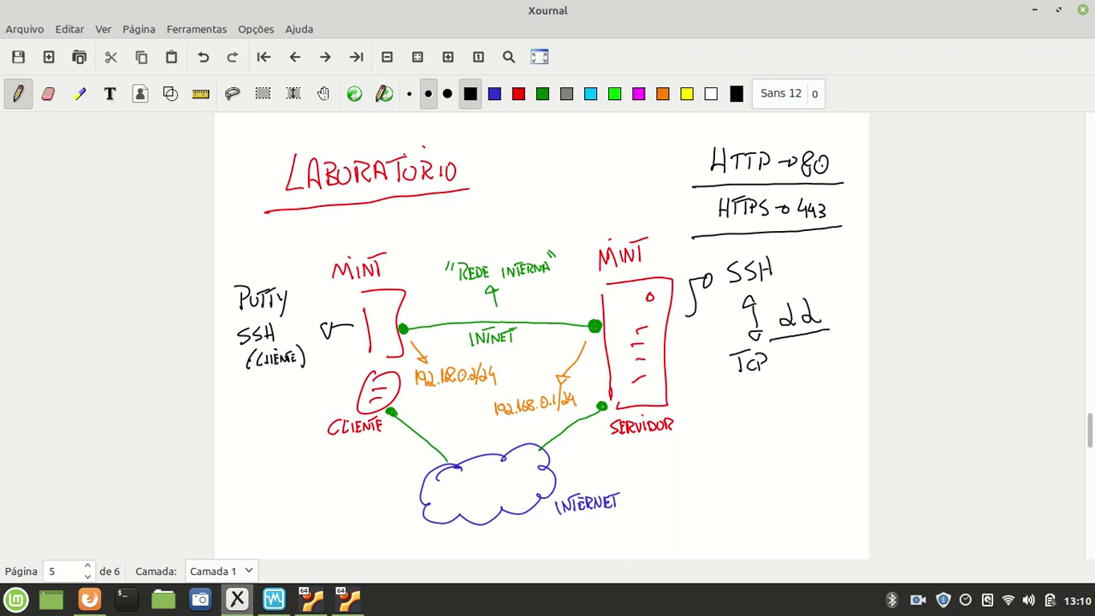
# - On Cliente, install PuTTY with sudo apt-get install putty after the unprivileged attempt fails, confirming with Y
pyautogui.click(348, 599)
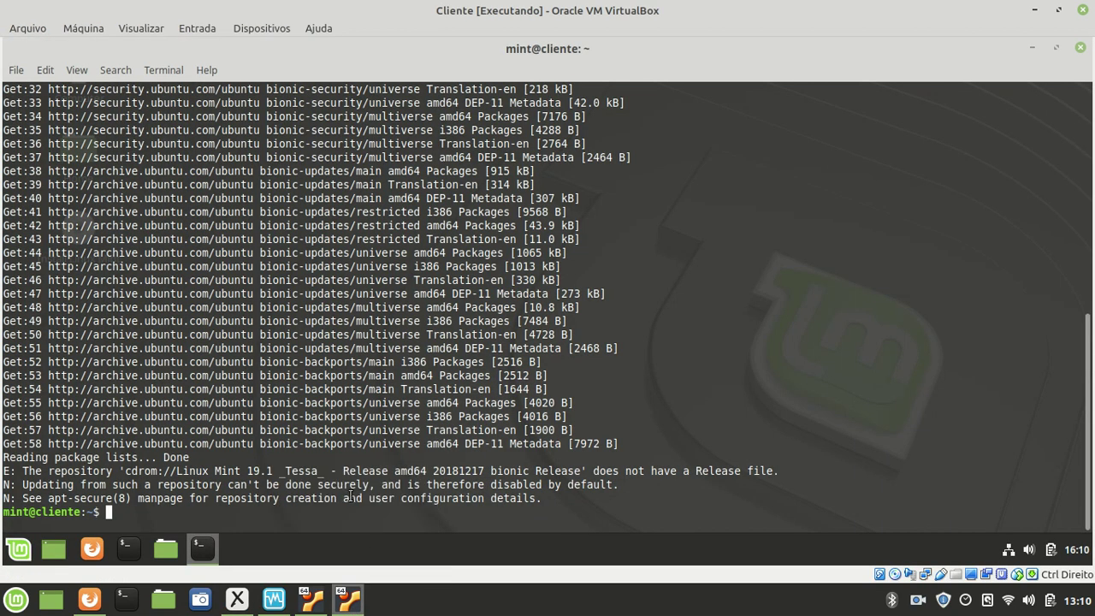
pyautogui.write('apt-get install putty')
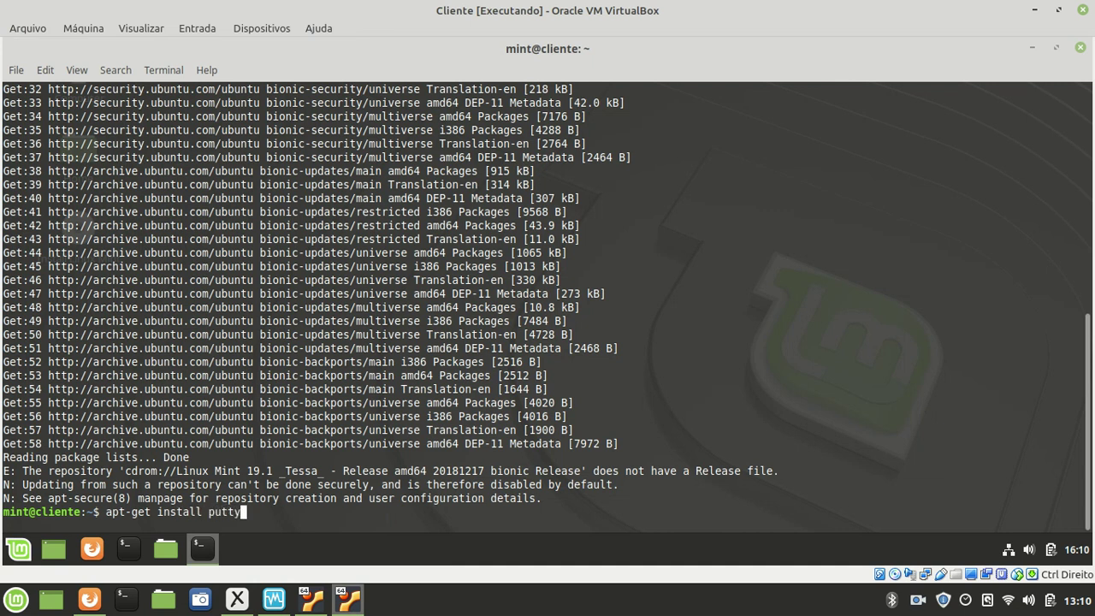
pyautogui.press('Return')
pyautogui.write('sudo apt-get install putty')
pyautogui.press('Return')
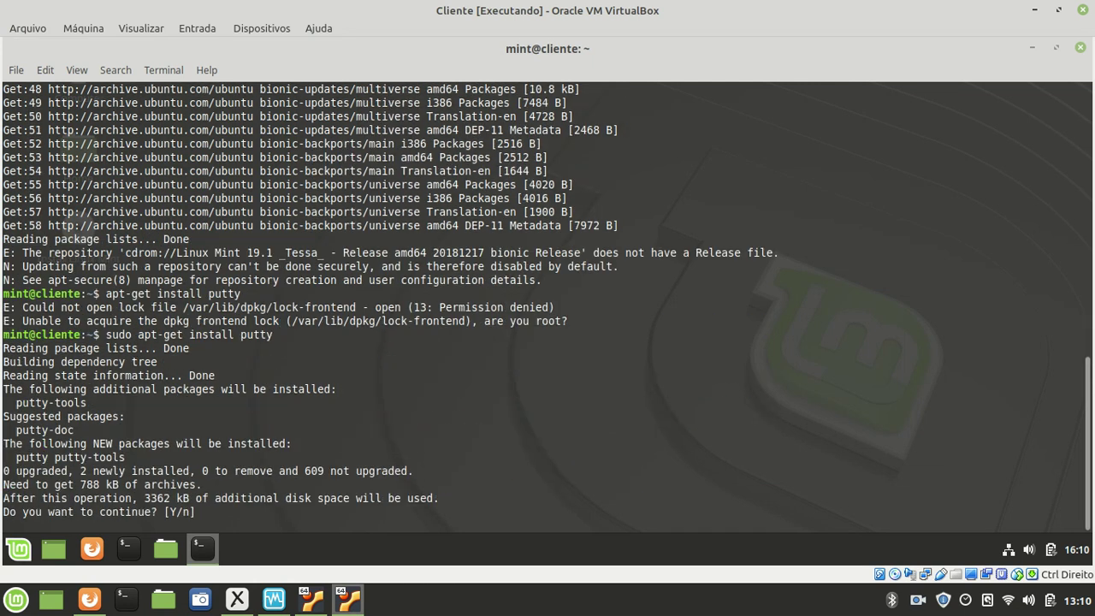
pyautogui.write('Y')
pyautogui.press('Return')
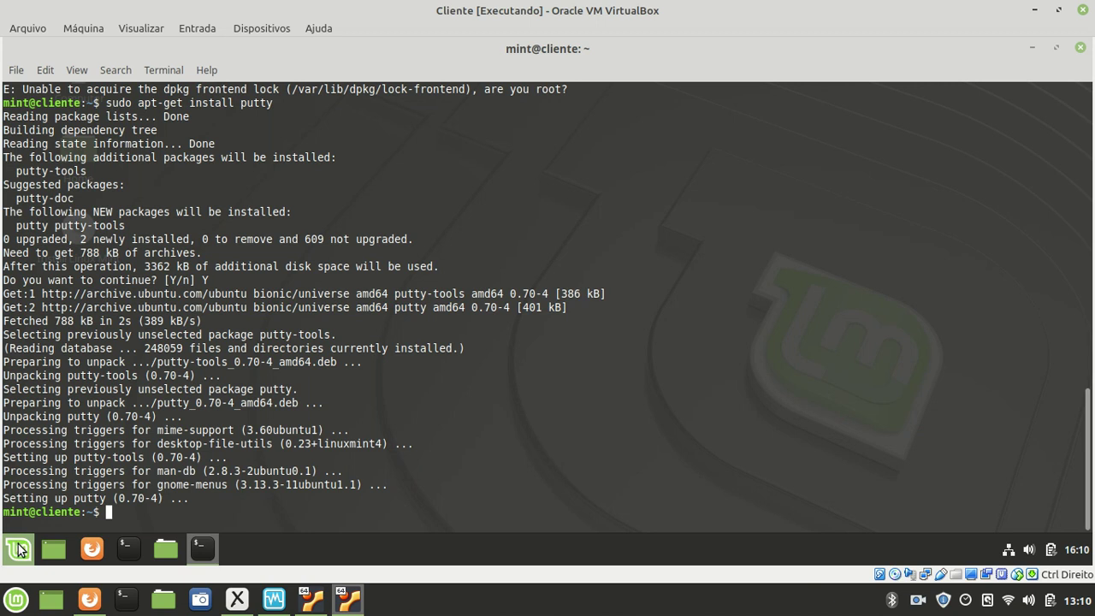
pyautogui.click(21, 549)
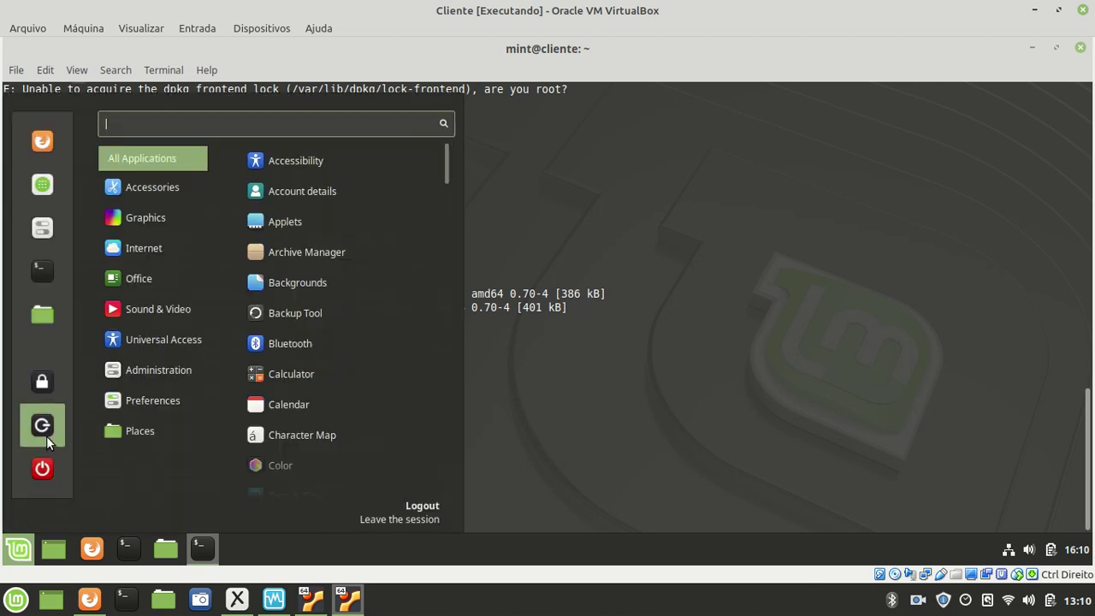
pyautogui.moveTo(146, 249)
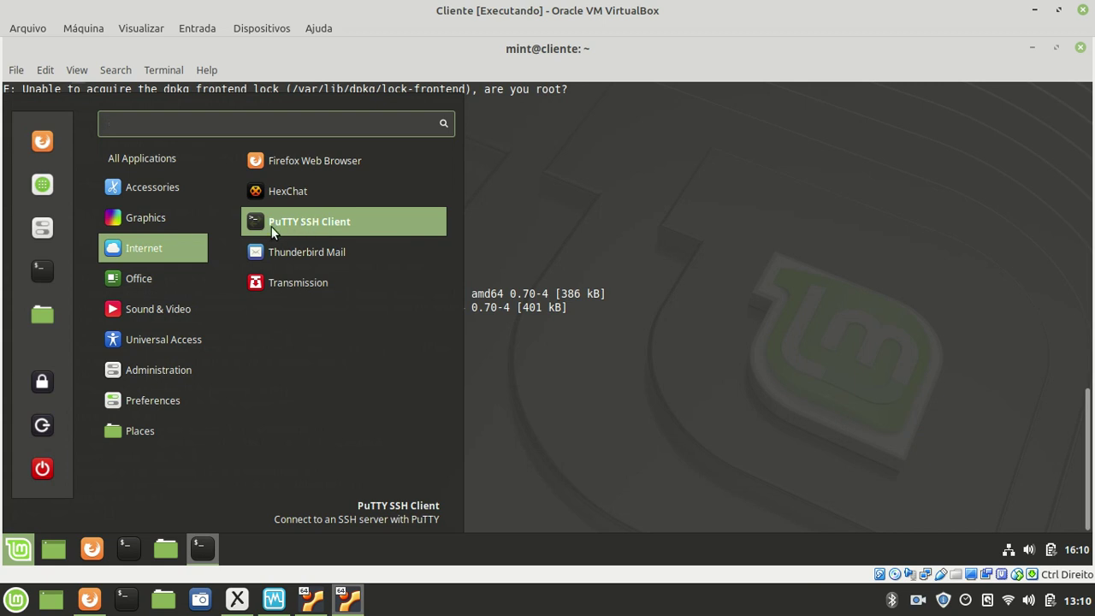
pyautogui.click(327, 221)
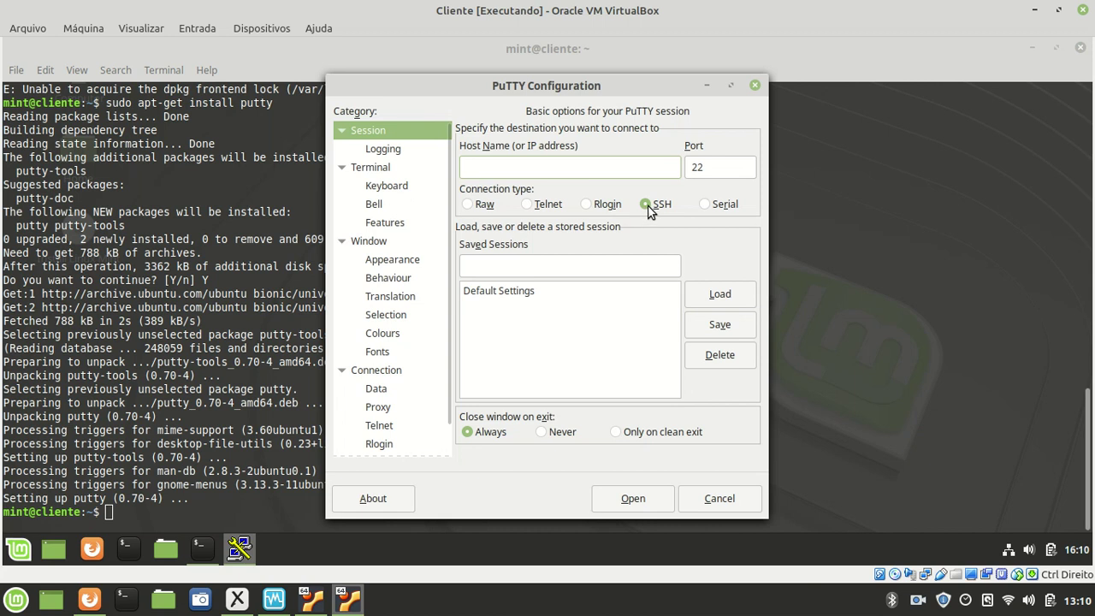
pyautogui.click(756, 86)
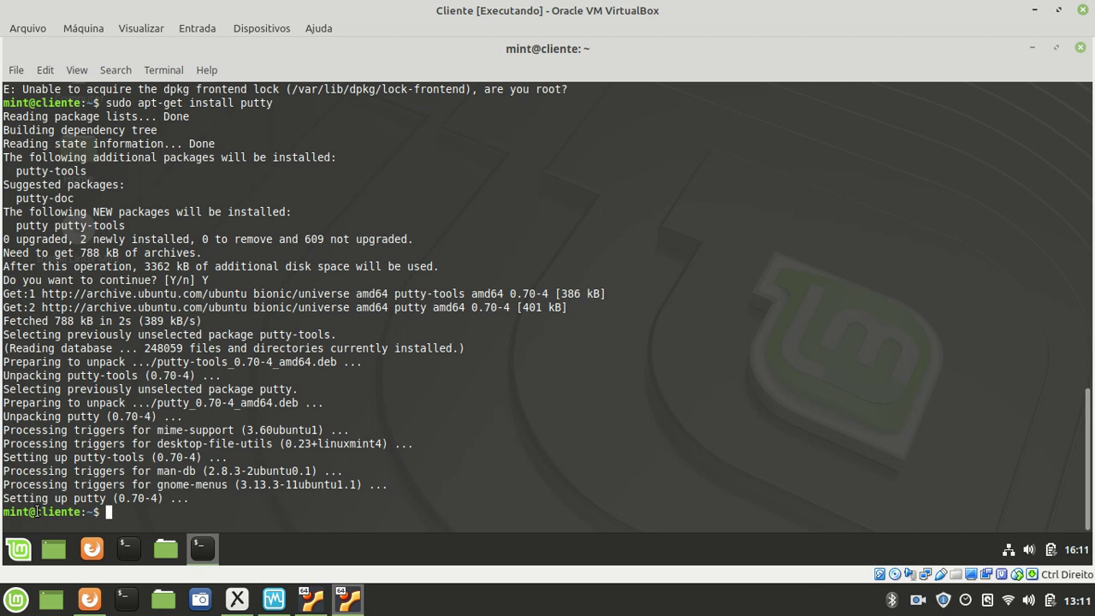
# - Run ssh from the Cliente terminal as the new user to the server at 192.168.0.1
pyautogui.moveTo(41, 511); pyautogui.dragTo(81, 511)
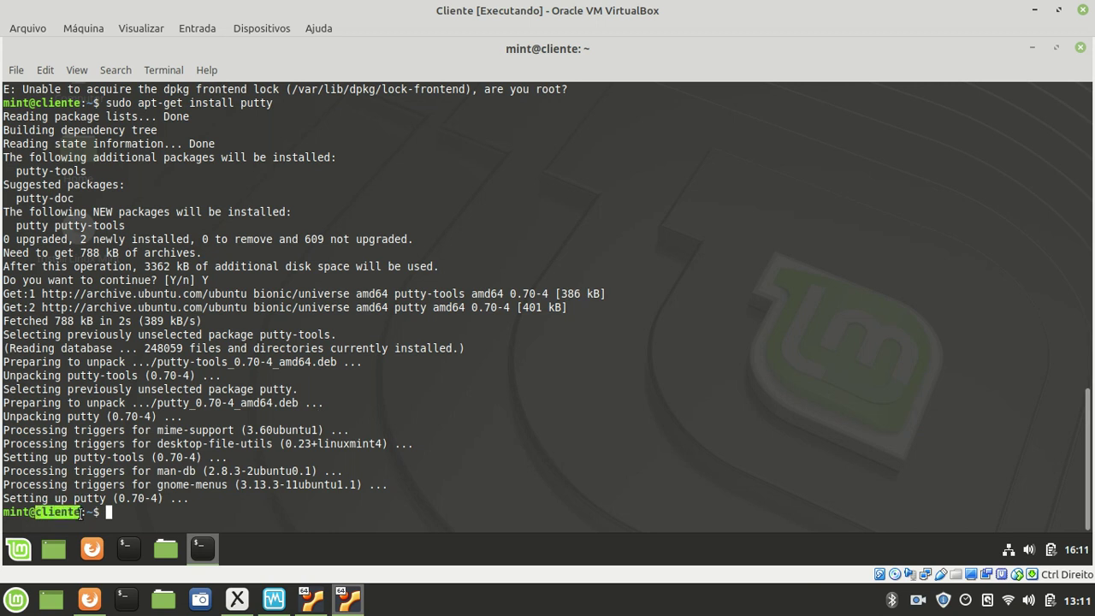
pyautogui.click(144, 518)
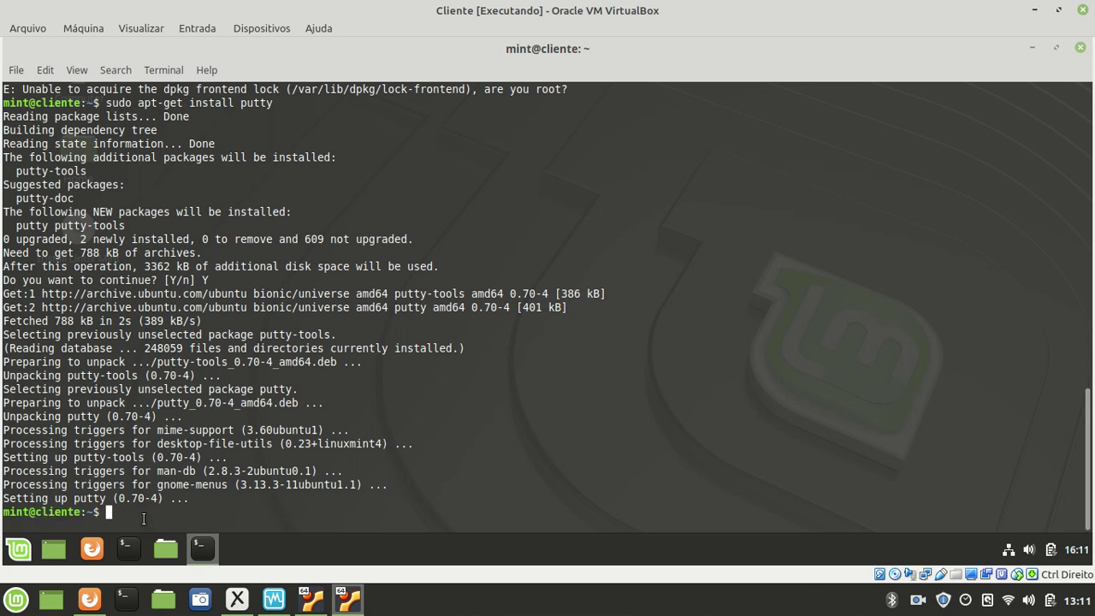
pyautogui.write('ssh rodolfo@192.168.0.1')
pyautogui.press('Left')
pyautogui.press('Left')
pyautogui.press('Left')
pyautogui.press('Left')
pyautogui.press('Left')
pyautogui.press('Left')
pyautogui.press('Left')
pyautogui.press('Left')
pyautogui.press('Left')
pyautogui.press('Right')
pyautogui.press('Right')
pyautogui.press('Right')
pyautogui.press('Right')
pyautogui.press('Right')
pyautogui.press('Right')
pyautogui.press('Right')
pyautogui.press('Right')
pyautogui.press('Right')
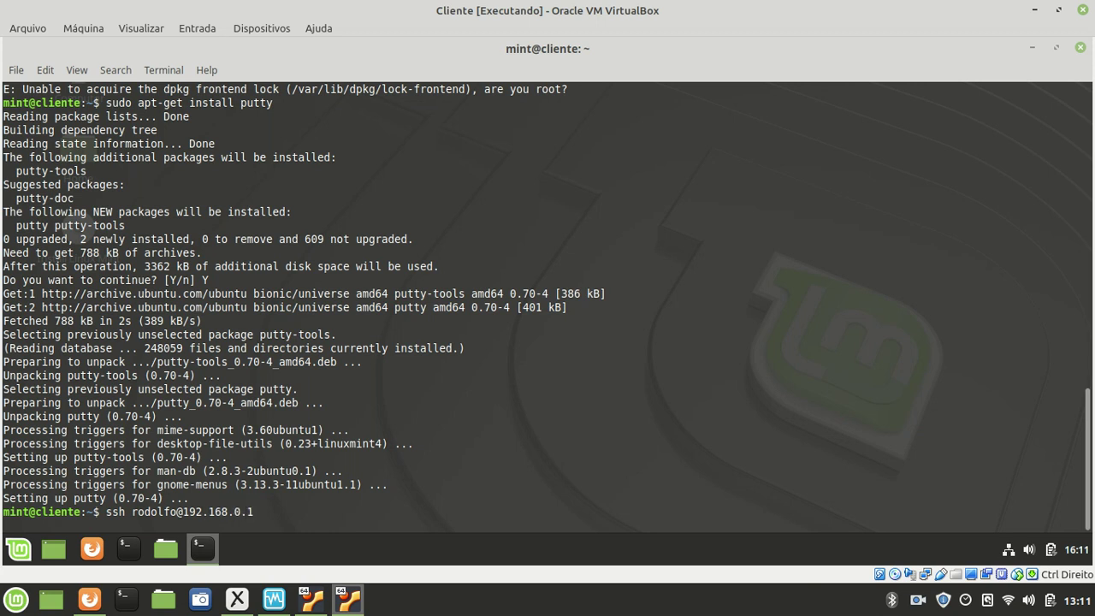
pyautogui.press('Left')
pyautogui.press('Left')
pyautogui.press('Left')
pyautogui.press('Left')
pyautogui.press('Left')
pyautogui.press('Left')
pyautogui.press('Left')
pyautogui.press('Left')
pyautogui.press('Right')
pyautogui.press('Right')
pyautogui.press('Right')
pyautogui.press('Right')
pyautogui.press('Right')
pyautogui.press('Return')
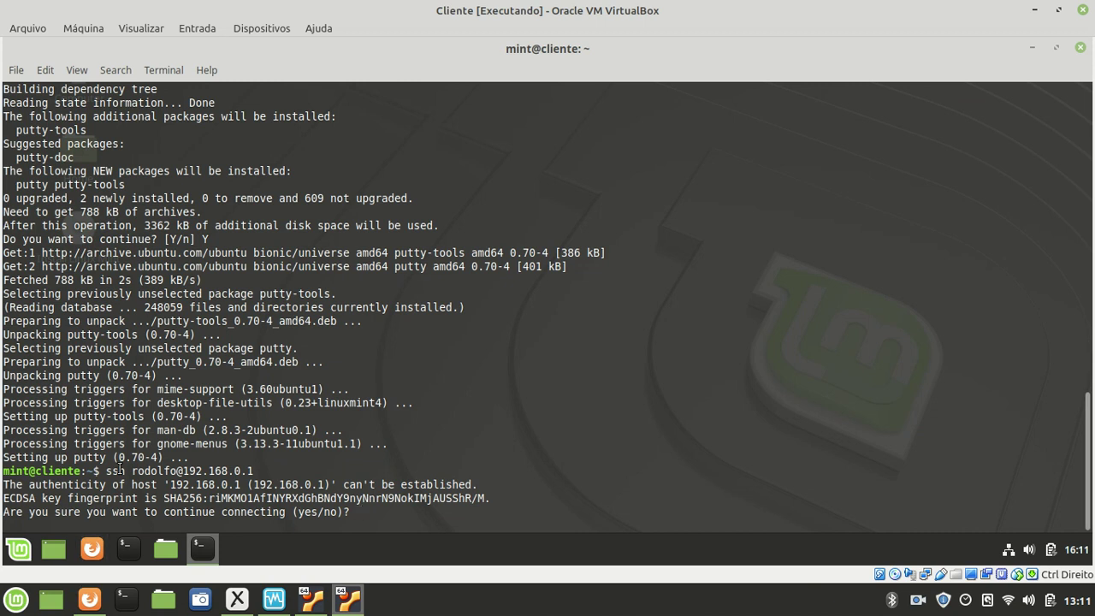
# - Review the ssh command, server address, user name and host-authenticity warning by highlighting them
pyautogui.moveTo(106, 470); pyautogui.dragTo(253, 469)
pyautogui.click(195, 471)
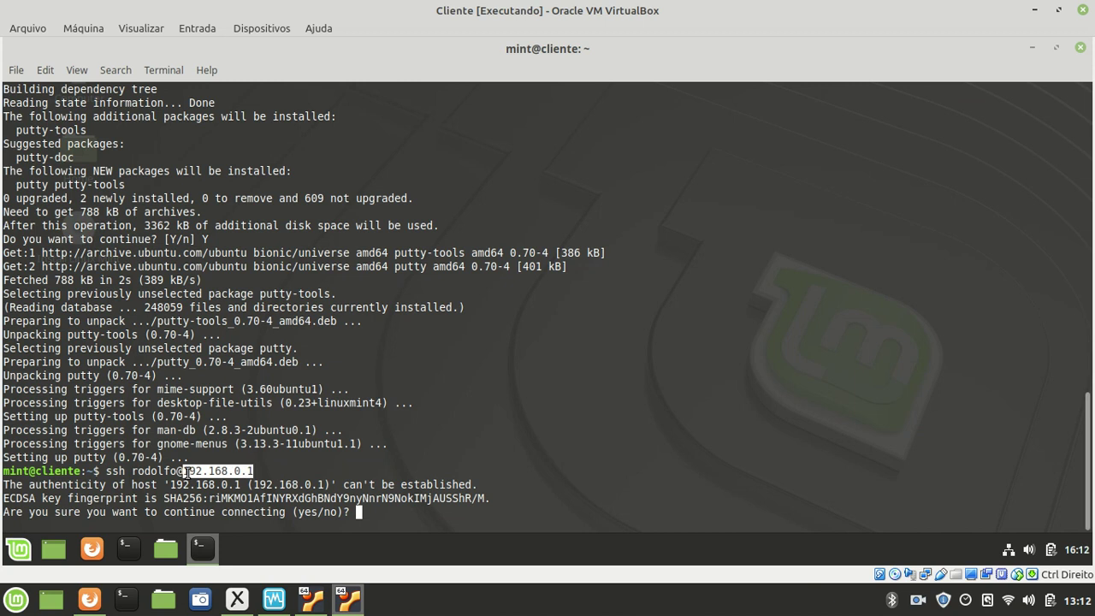
pyautogui.moveTo(144, 471); pyautogui.dragTo(170, 472)
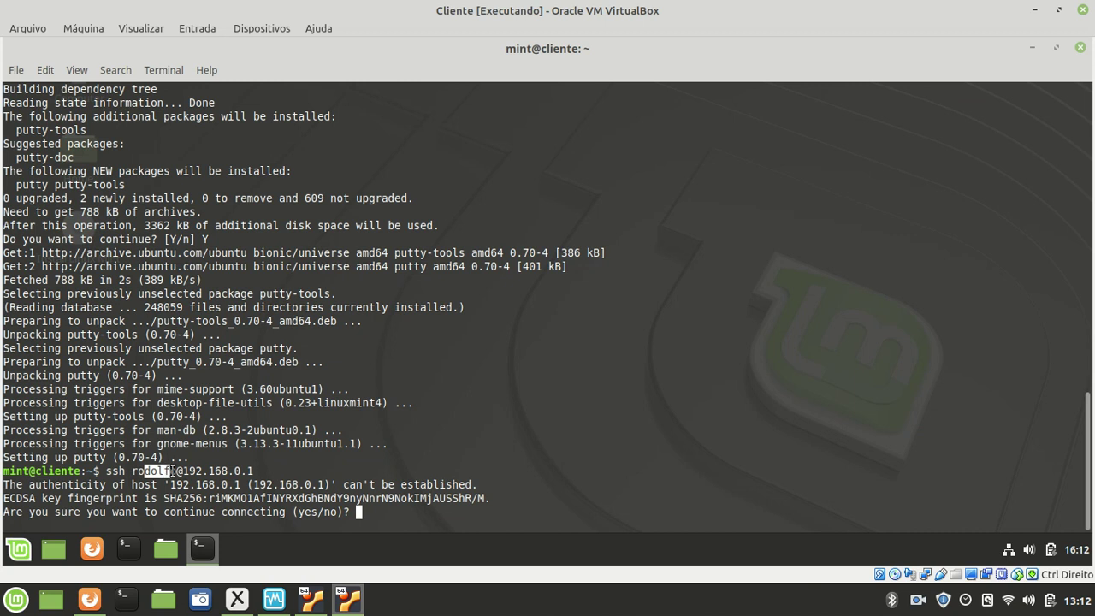
pyautogui.click(165, 481)
pyautogui.moveTo(4, 484); pyautogui.dragTo(369, 512)
pyautogui.click(359, 511)
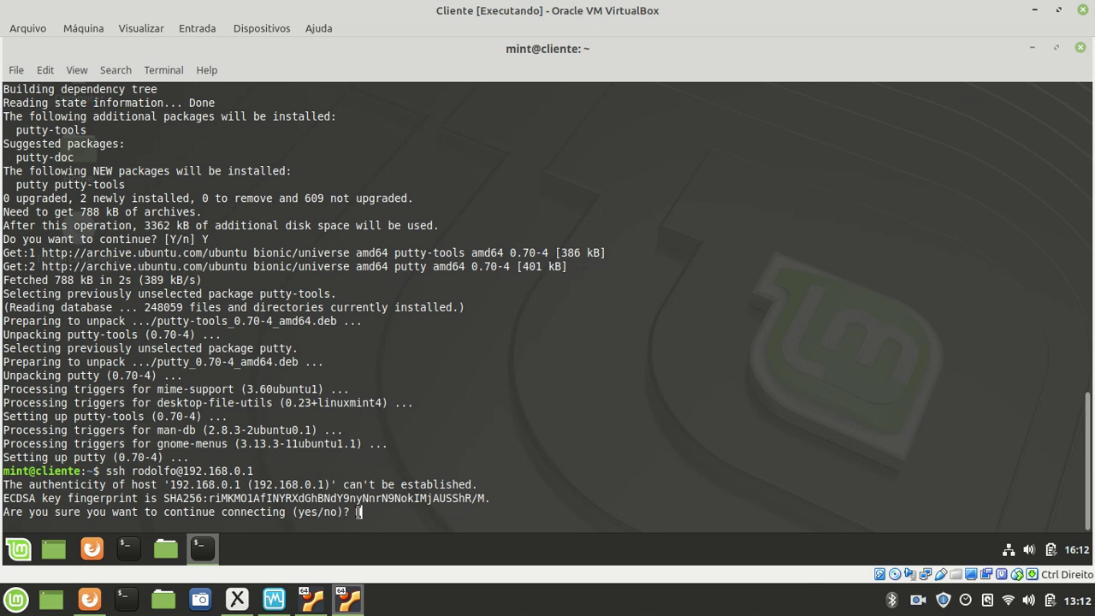
# - Trust the host key of 192.168.0.1 and log in with the SSH password
pyautogui.write('yes')
pyautogui.press('Return')
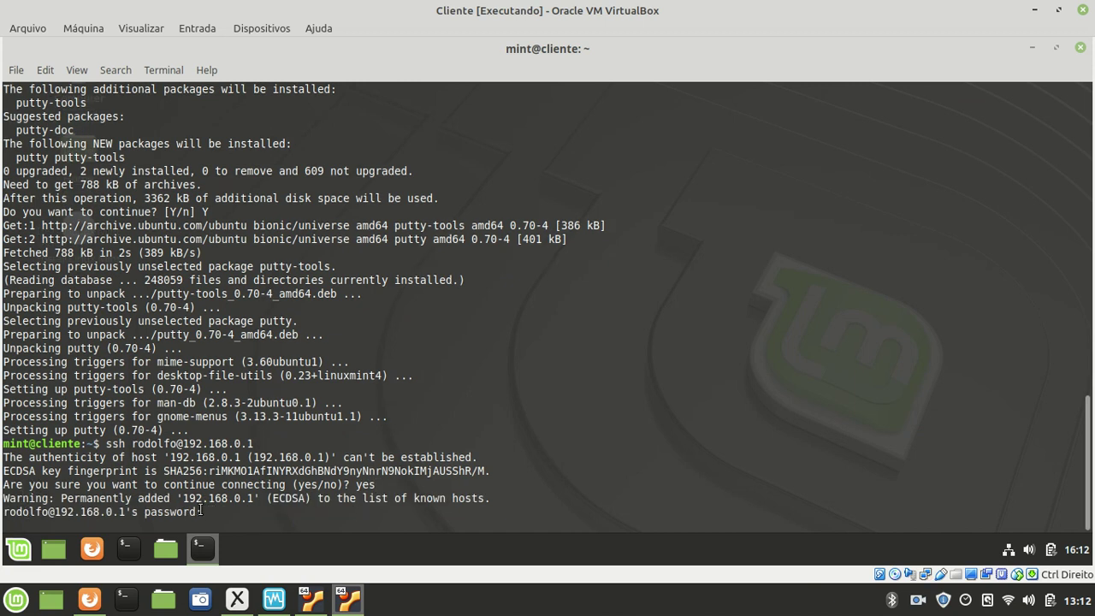
pyautogui.moveTo(199, 512); pyautogui.dragTo(3, 512)
pyautogui.click(26, 505)
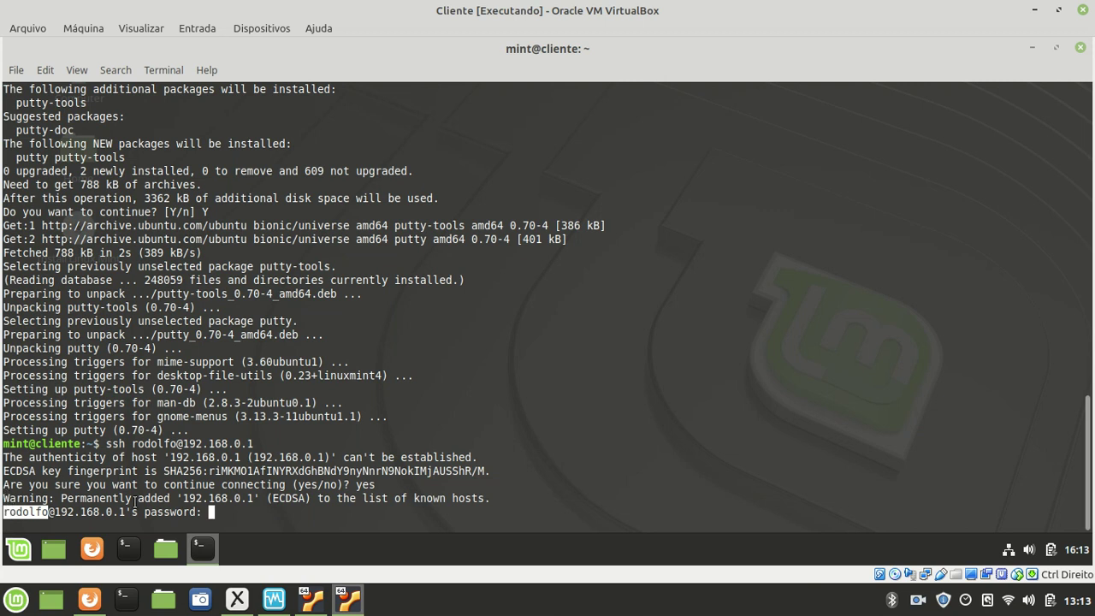
pyautogui.click(230, 513)
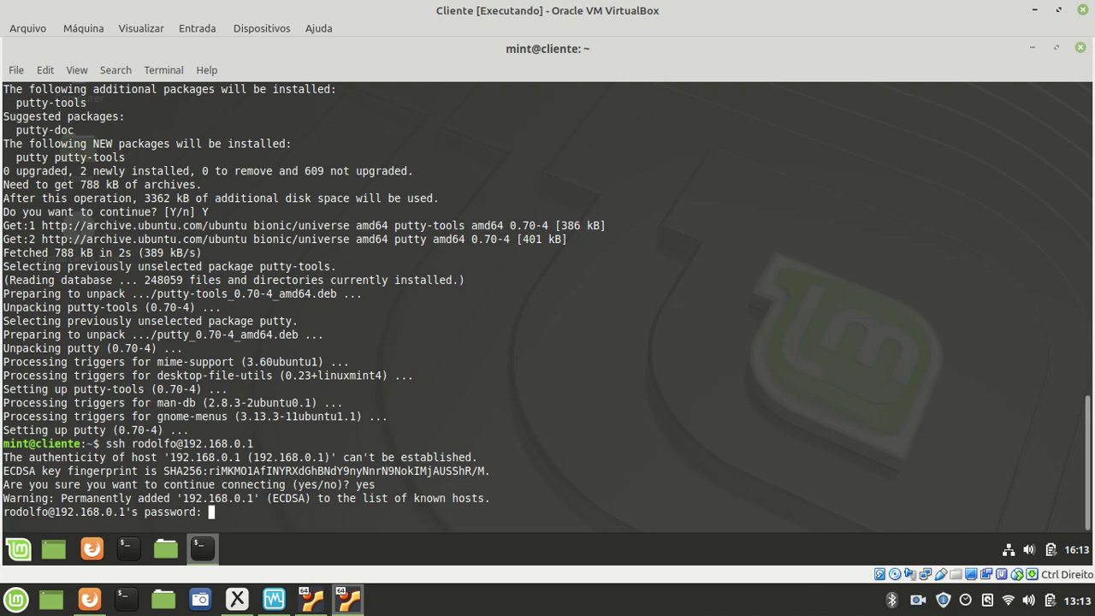
pyautogui.press('Return')
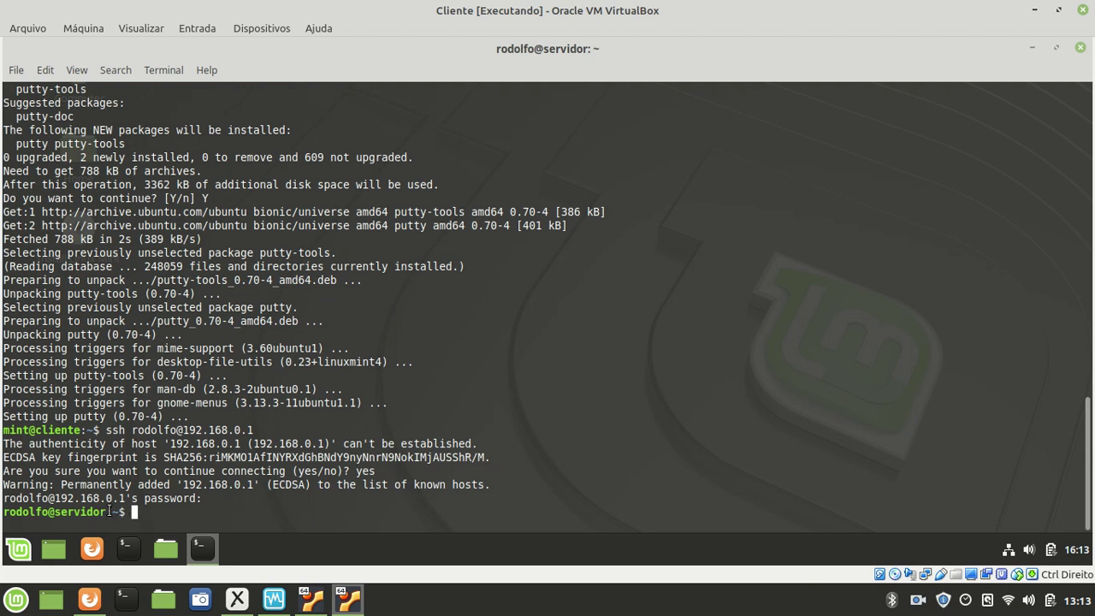
# - Become root on the server with sudo su and the sudo password
pyautogui.moveTo(5, 430); pyautogui.dragTo(82, 430)
pyautogui.click(53, 432)
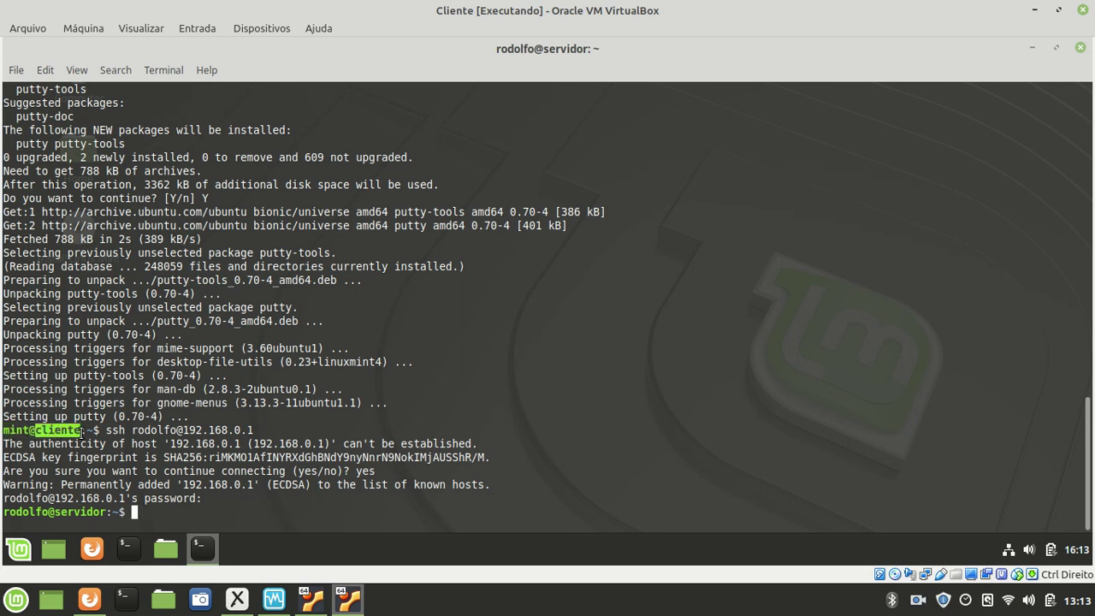
pyautogui.click(61, 510)
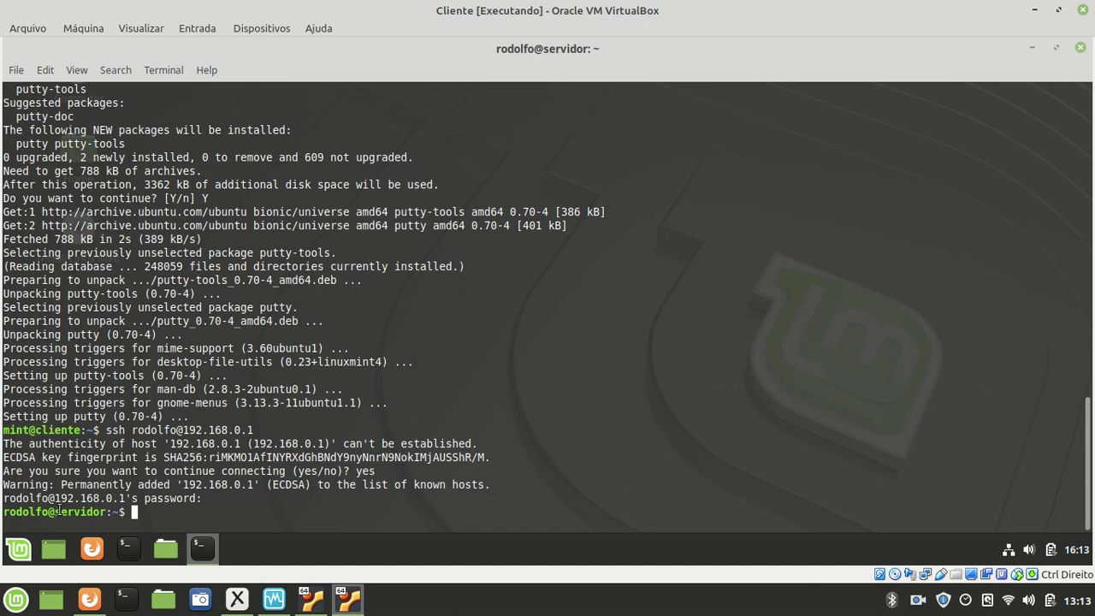
pyautogui.moveTo(53, 512); pyautogui.dragTo(115, 512)
pyautogui.click(125, 512)
pyautogui.write('sudo su')
pyautogui.press('Return')
pyautogui.write('*******')
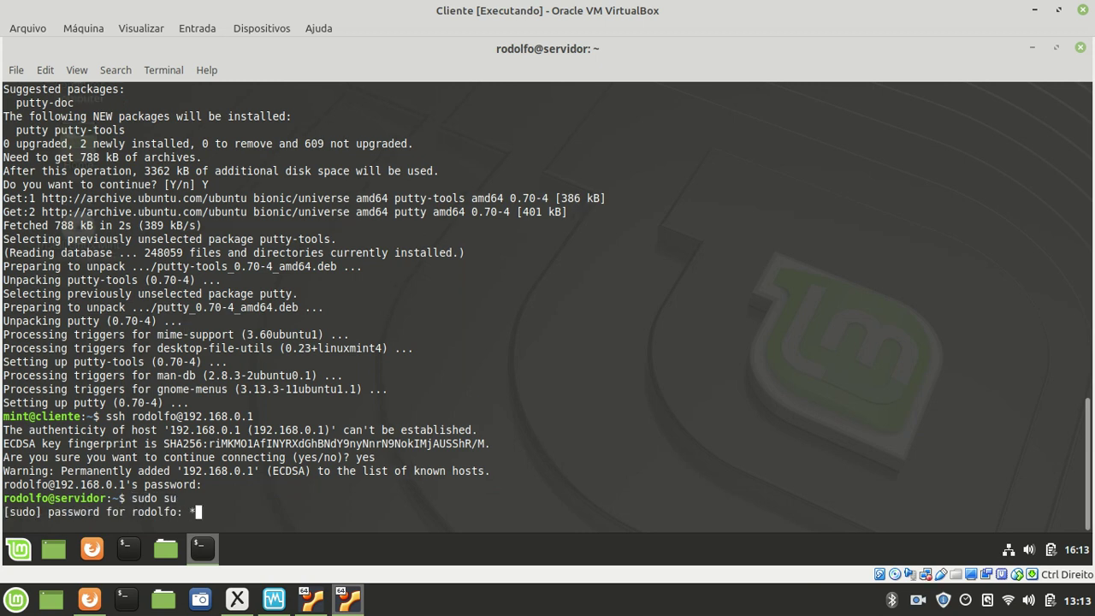
pyautogui.press('Return')
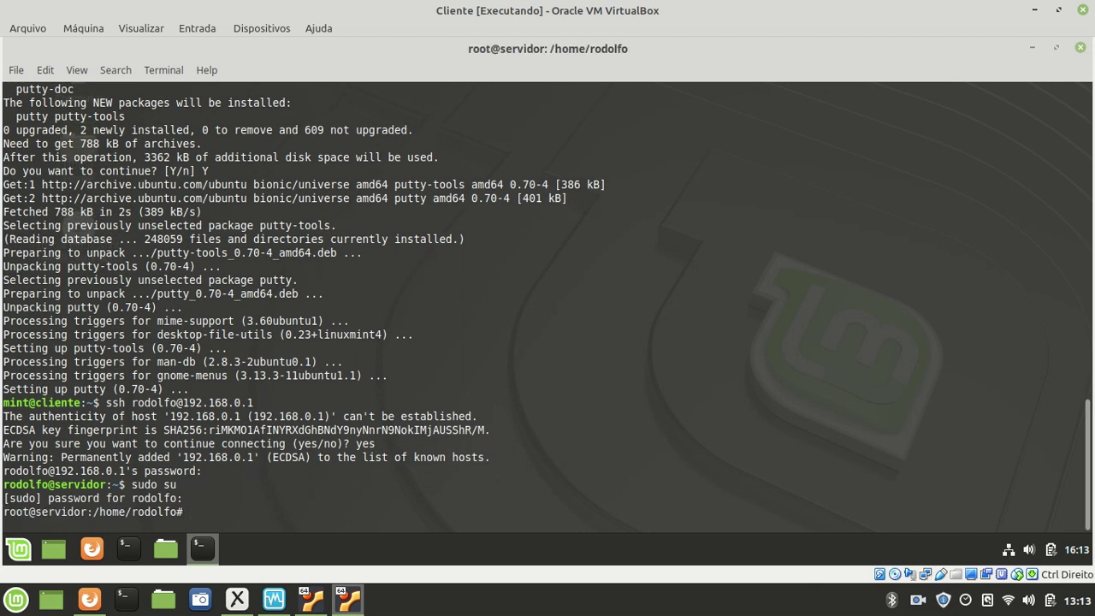
# - Change into root's home folder, /root, on the server
pyautogui.moveTo(34, 512); pyautogui.dragTo(88, 510)
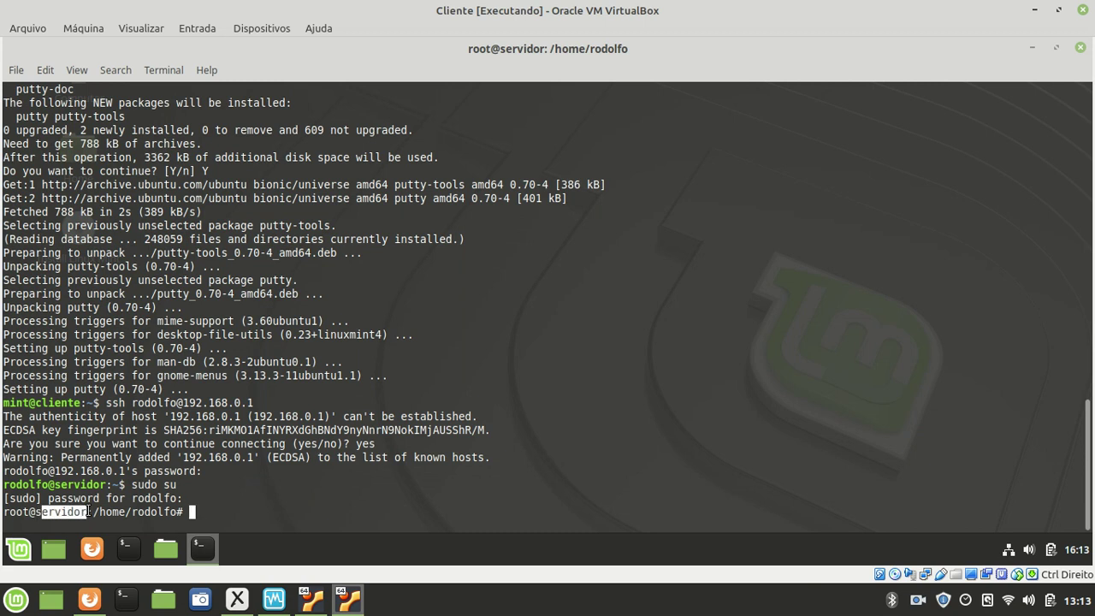
pyautogui.click(180, 484)
pyautogui.write('cd /root')
pyautogui.press('Return')
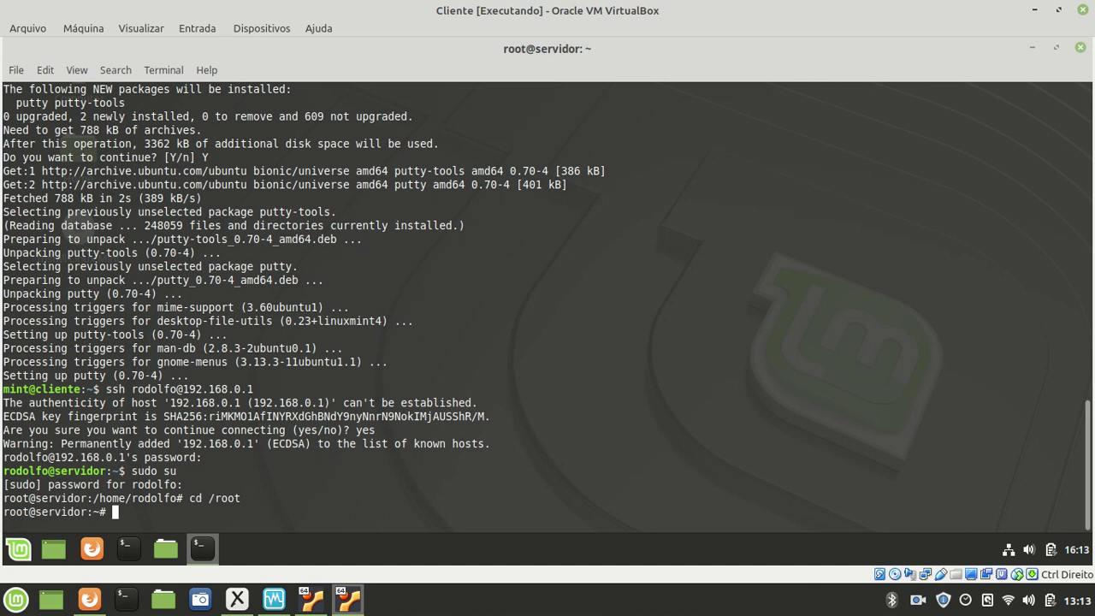
# - Create the empty file arquivoServidor with touch and confirm it with ls -l
pyautogui.write('touch arquivoServidor')
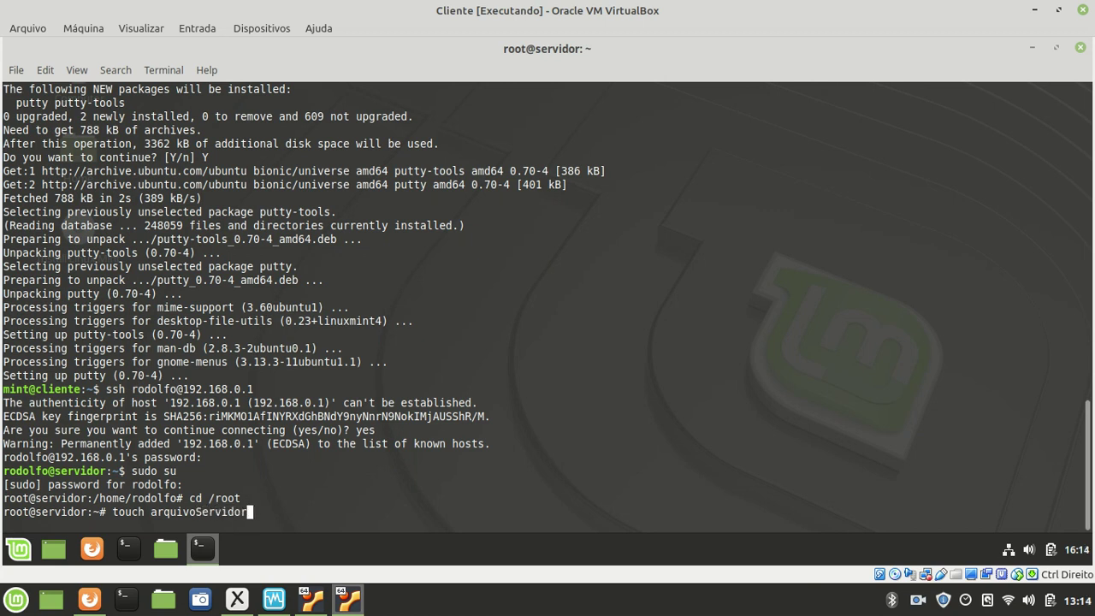
pyautogui.press('Return')
pyautogui.write('ls -l')
pyautogui.press('Return')
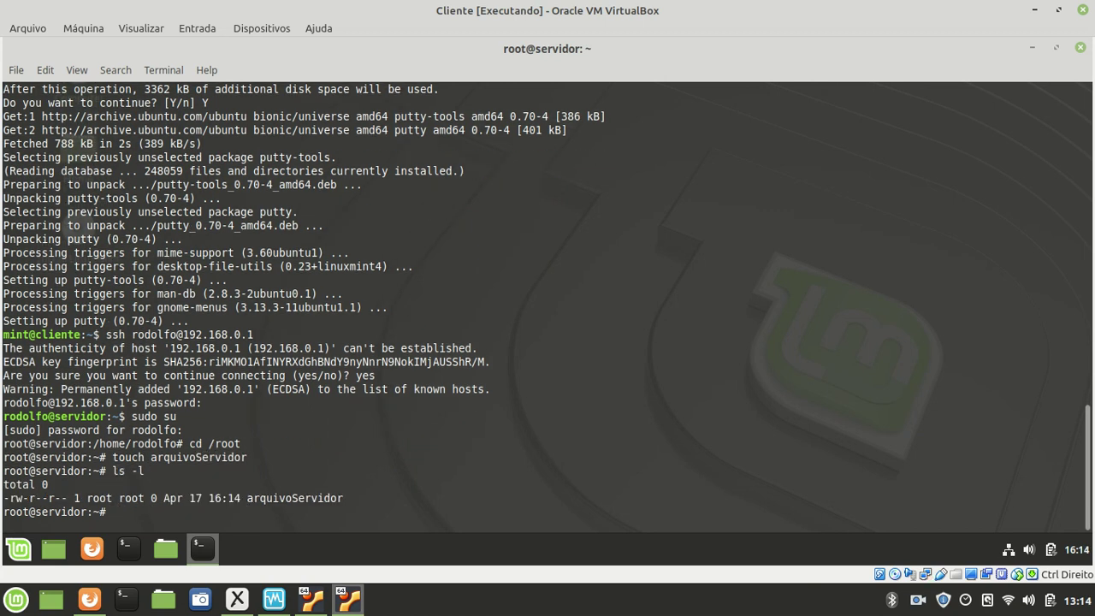
pyautogui.moveTo(247, 498); pyautogui.dragTo(348, 497)
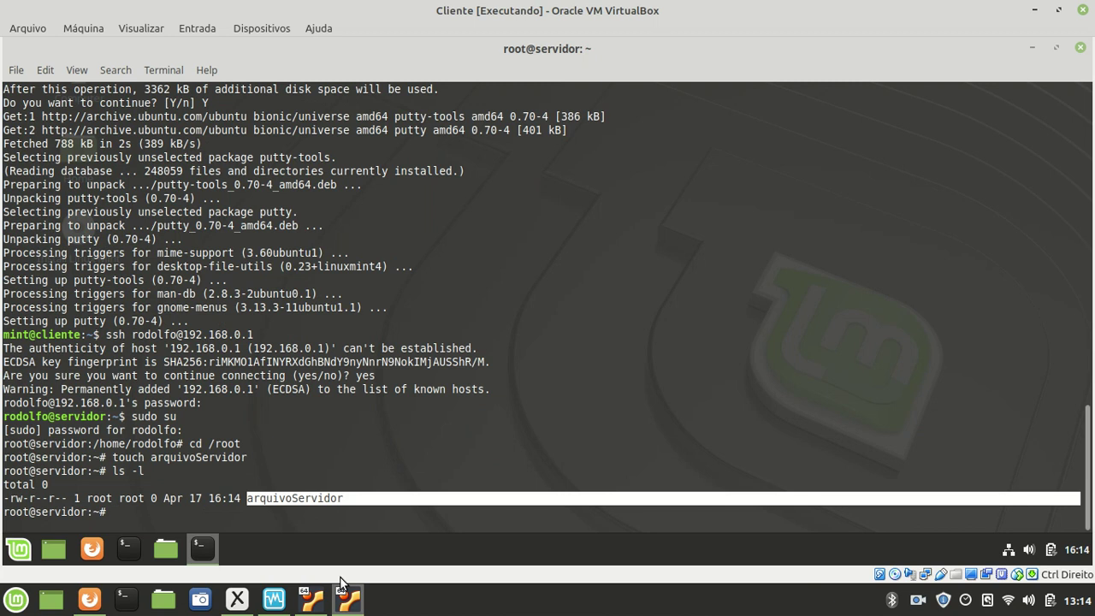
pyautogui.moveTo(323, 602)
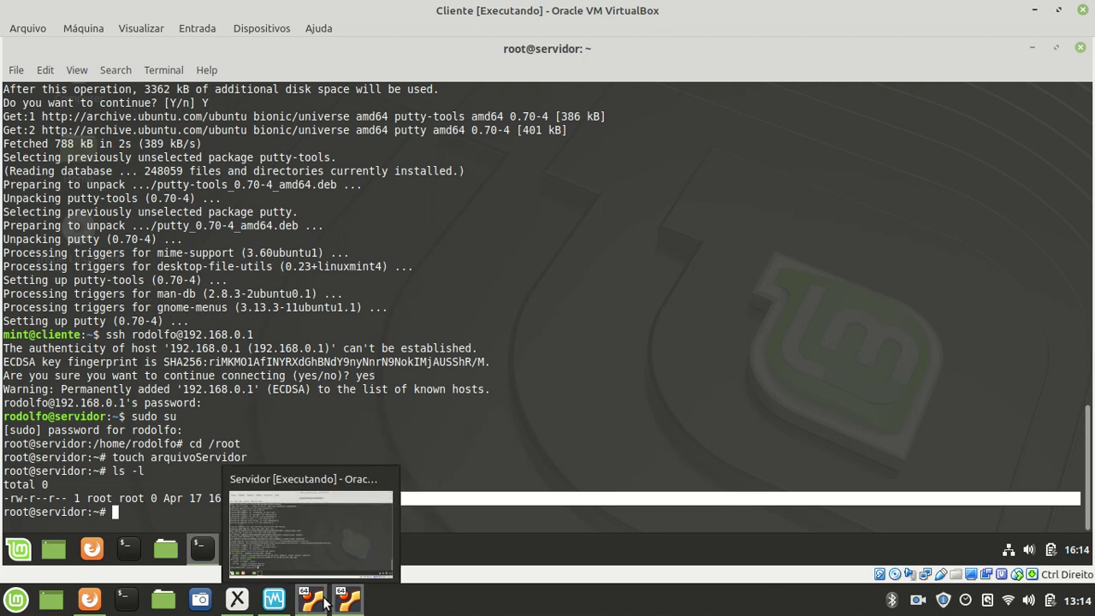
# - On the Servidor VM, become root and list /root to find arquivoServidor
pyautogui.click(311, 601)
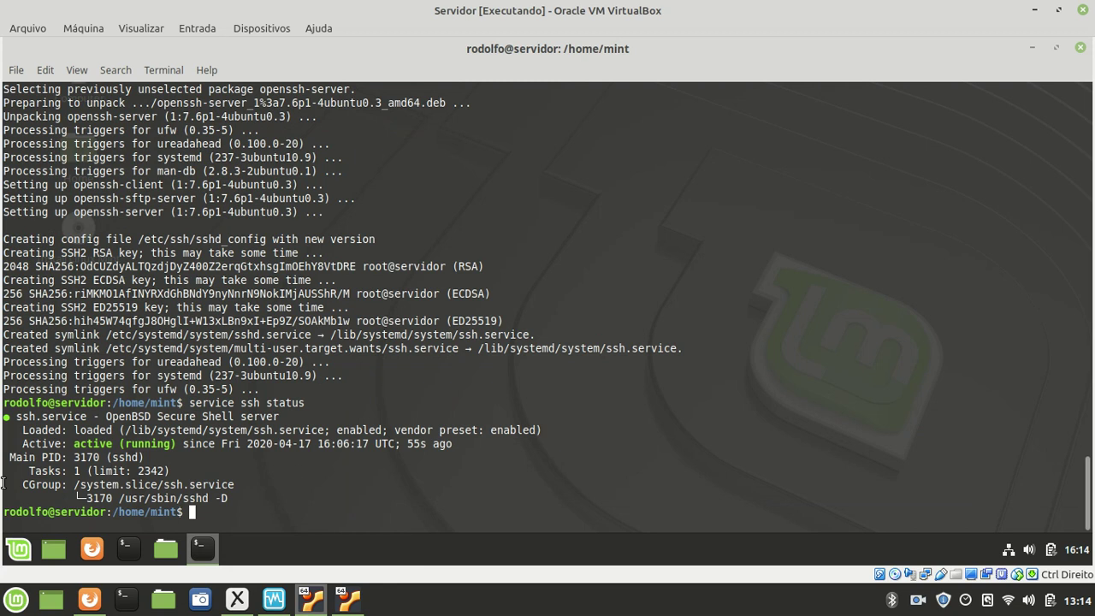
pyautogui.write('sudo su')
pyautogui.press('Return')
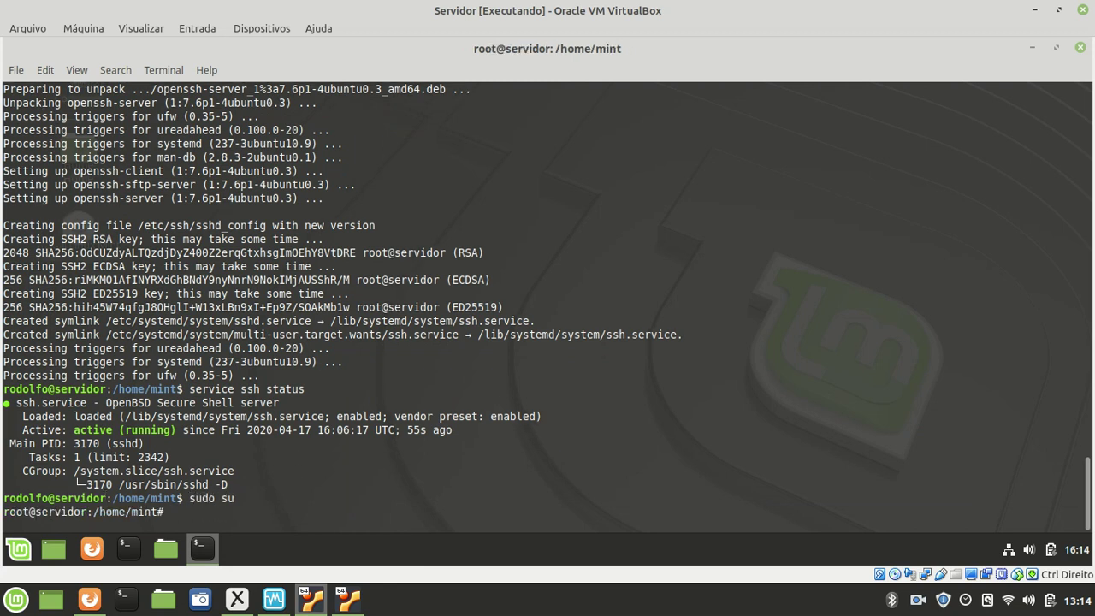
pyautogui.write('cd /root')
pyautogui.press('Return')
pyautogui.write('ls -l')
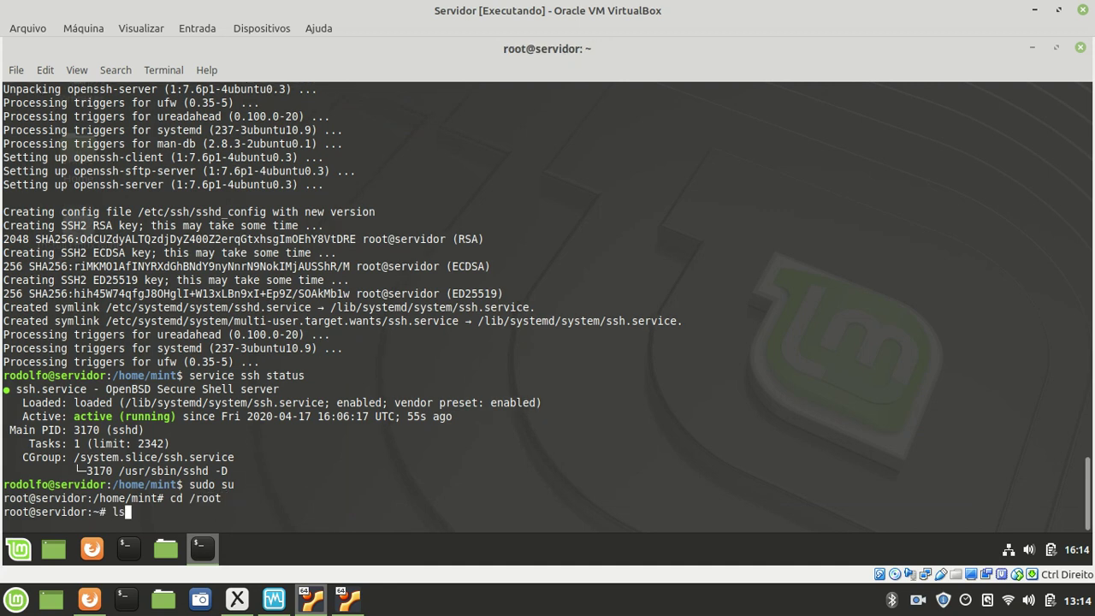
pyautogui.press('Return')
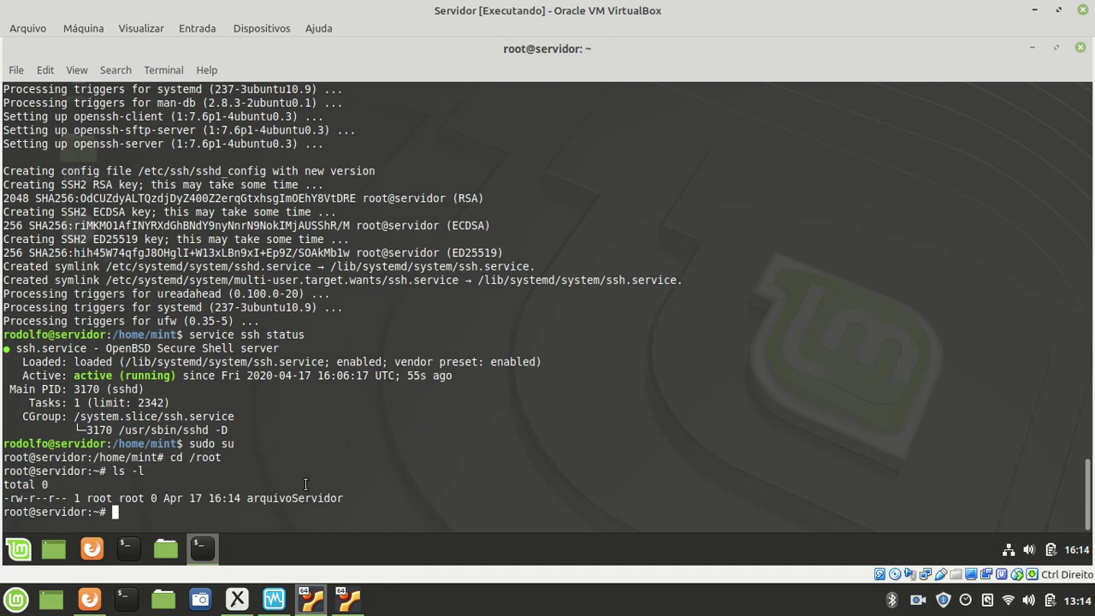
pyautogui.moveTo(241, 499); pyautogui.dragTo(360, 502)
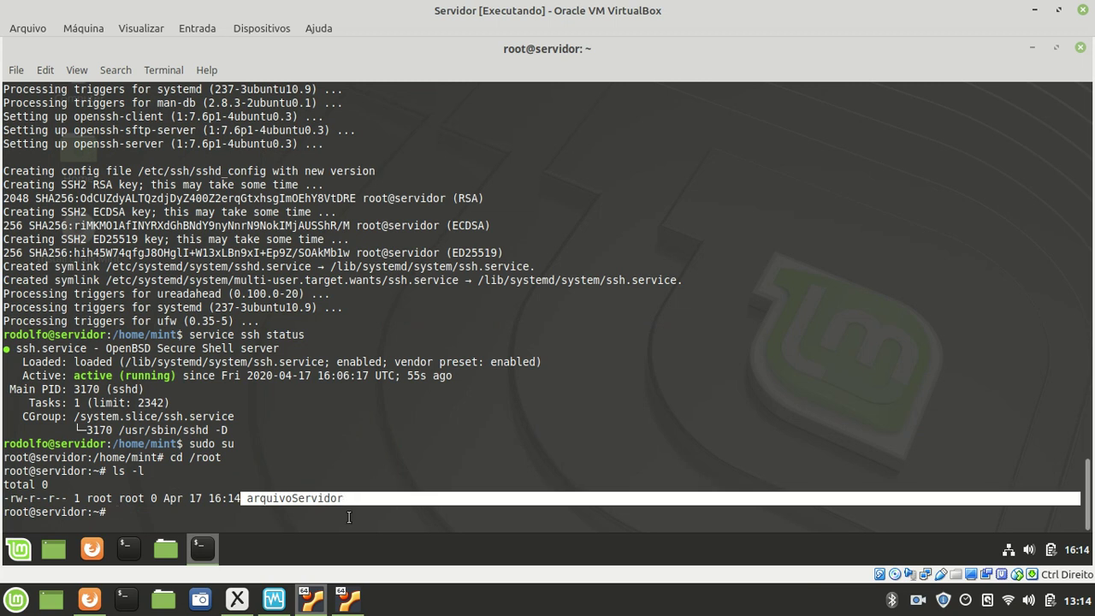
# - Return to the Cliente VM window
pyautogui.click(346, 604)
pyautogui.click(325, 566)
pyautogui.click(277, 513)
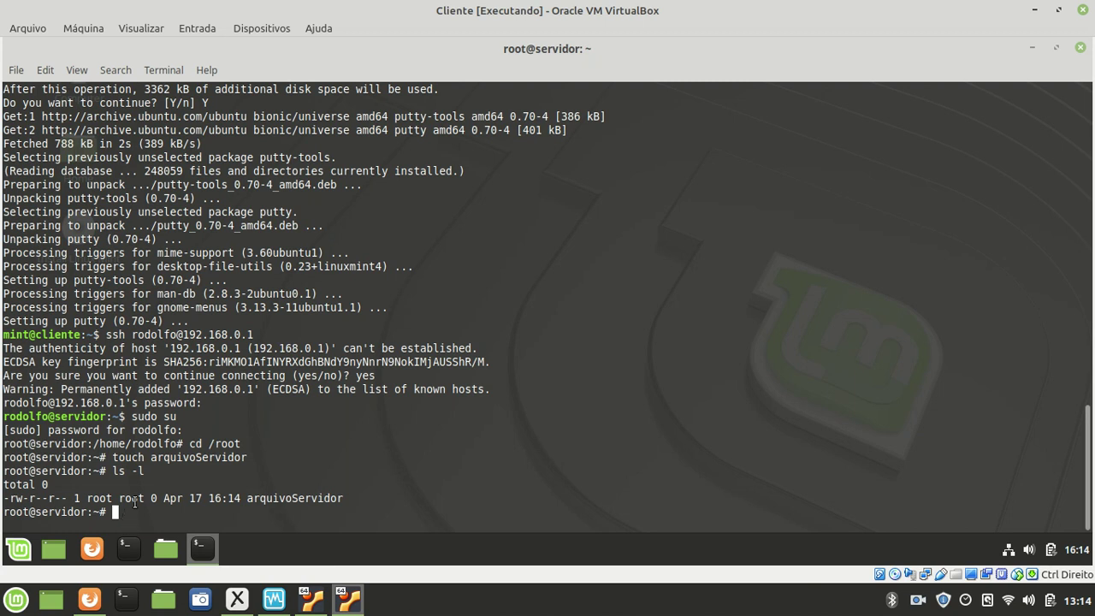
# - Exit the root shell on the server with exit
pyautogui.moveTo(89, 512); pyautogui.dragTo(32, 513)
pyautogui.click(5, 515)
pyautogui.doubleClick(41, 512)
pyautogui.moveTo(40, 512); pyautogui.dragTo(48, 511)
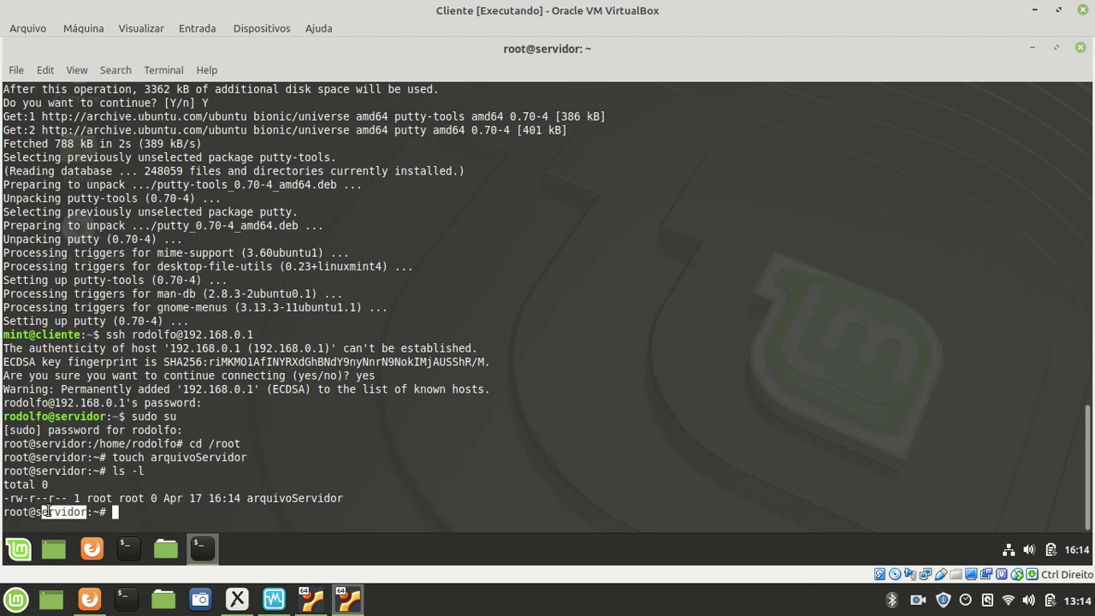
pyautogui.click(140, 510)
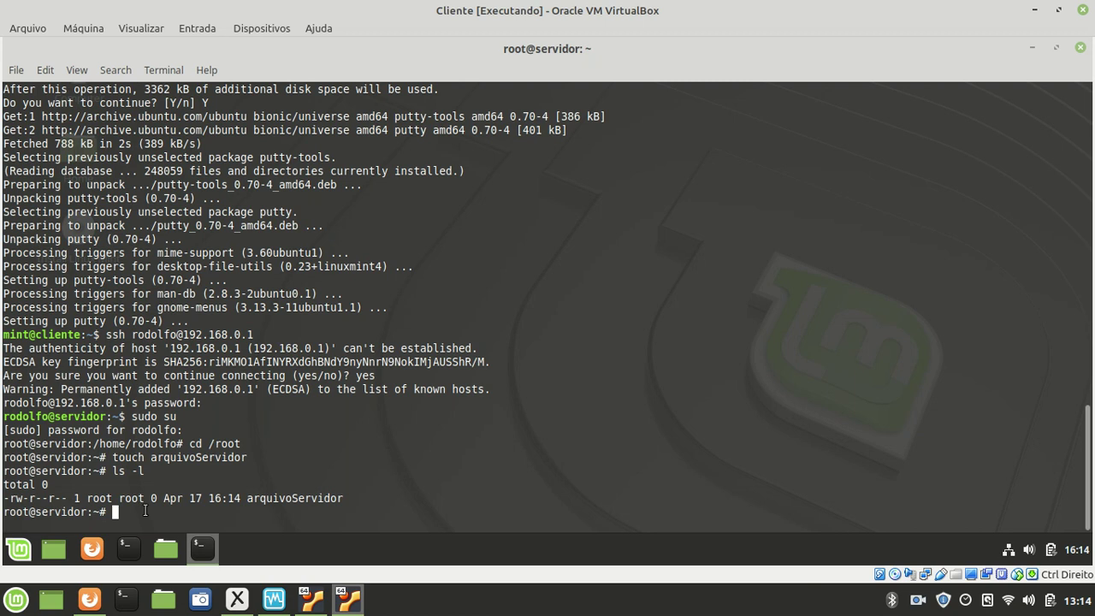
pyautogui.write('exit')
pyautogui.press('Return')
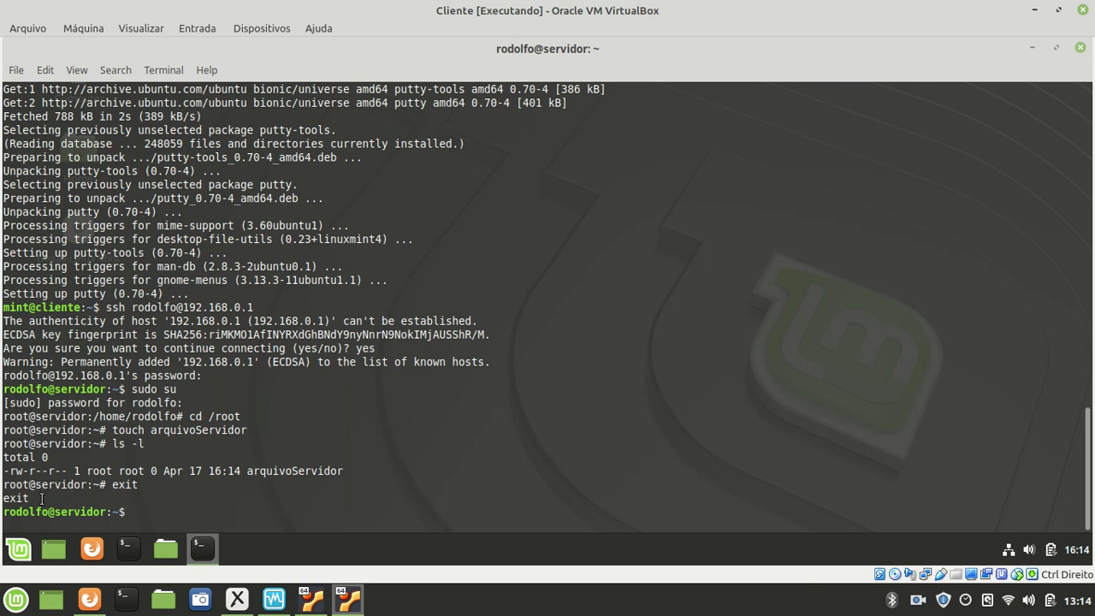
# - Log out of the SSH session to 192.168.0.1 with a second exit
pyautogui.moveTo(29, 486); pyautogui.dragTo(73, 510)
pyautogui.click(28, 510)
pyautogui.click(162, 509)
pyautogui.write('exit')
pyautogui.press('Return')
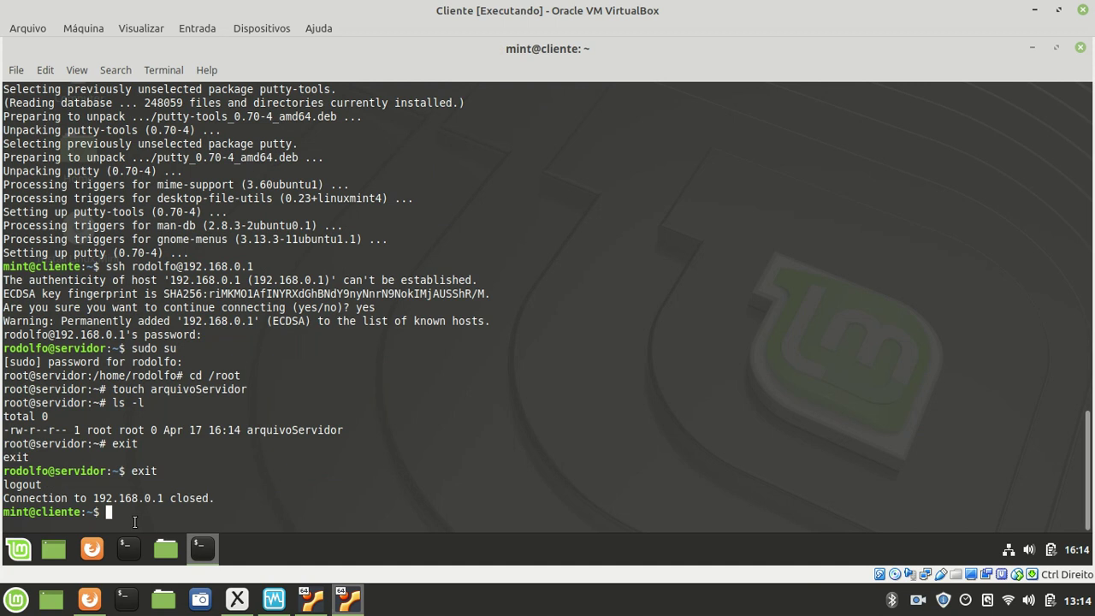
# - Recall the previous ssh command to 192.168.0.1 at the local client prompt
pyautogui.moveTo(35, 512); pyautogui.dragTo(82, 511)
pyautogui.press('Up')
pyautogui.press('Left')
pyautogui.press('Left')
pyautogui.press('Left')
pyautogui.press('Left')
pyautogui.press('Left')
pyautogui.press('Left')
pyautogui.press('Left')
pyautogui.press('Left')
pyautogui.press('Left')
pyautogui.press('Left')
pyautogui.press('Right')
pyautogui.press('Right')
pyautogui.press('Right')
pyautogui.press('Right')
pyautogui.press('Right')
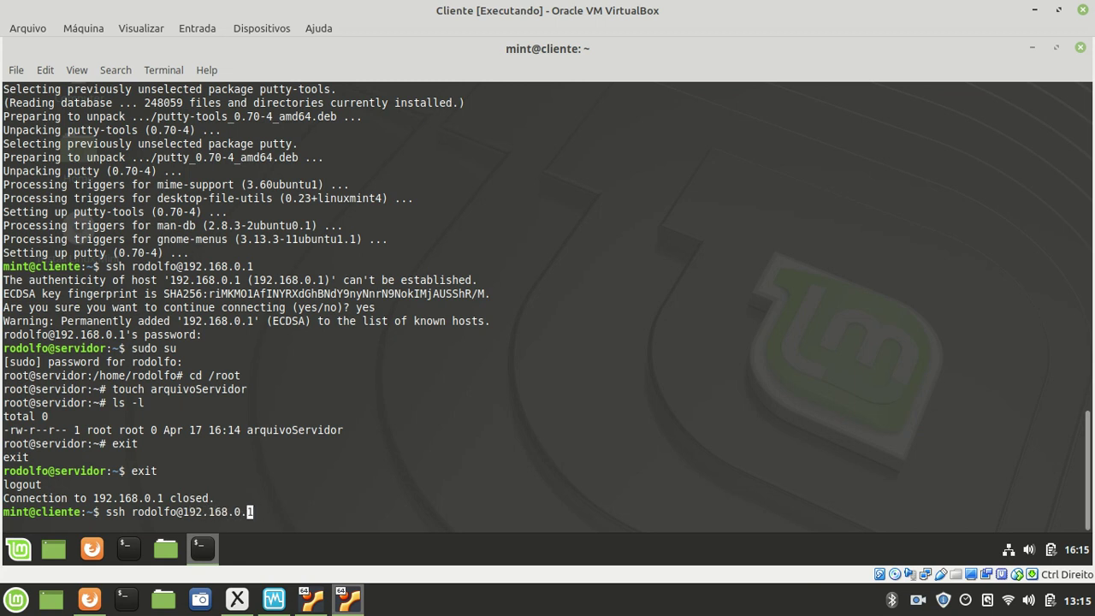
pyautogui.press('Left')
pyautogui.press('Left')
pyautogui.press('Left')
pyautogui.press('Left')
pyautogui.press('Left')
pyautogui.press('Left')
pyautogui.press('Left')
pyautogui.press('Right')
pyautogui.press('Right')
pyautogui.press('Right')
pyautogui.press('Right')
pyautogui.press('Right')
pyautogui.press('Right')
pyautogui.press('Left')
pyautogui.press('Left')
pyautogui.press('Left')
pyautogui.press('Left')
pyautogui.press('Left')
pyautogui.press('Left')
pyautogui.press('Left')
pyautogui.press('Right')
pyautogui.press('Right')
pyautogui.press('Right')
pyautogui.press('Right')
pyautogui.press('Left')
pyautogui.press('Left')
pyautogui.press('Left')
pyautogui.press('Left')
pyautogui.press('Left')
pyautogui.press('Left')
pyautogui.press('Left')
pyautogui.press('Left')
pyautogui.press('Right')
pyautogui.press('Right')
pyautogui.press('Right')
pyautogui.press('Right')
pyautogui.press('Right')
pyautogui.press('Right')
pyautogui.press('Right')
pyautogui.press('Right')
pyautogui.press('Right')
# - Edit the recalled command's address and leave the cursor at the line end, unrun
pyautogui.press('Delete')
pyautogui.press('Delete')
pyautogui.moveTo(249, 512); pyautogui.dragTo(187, 510)
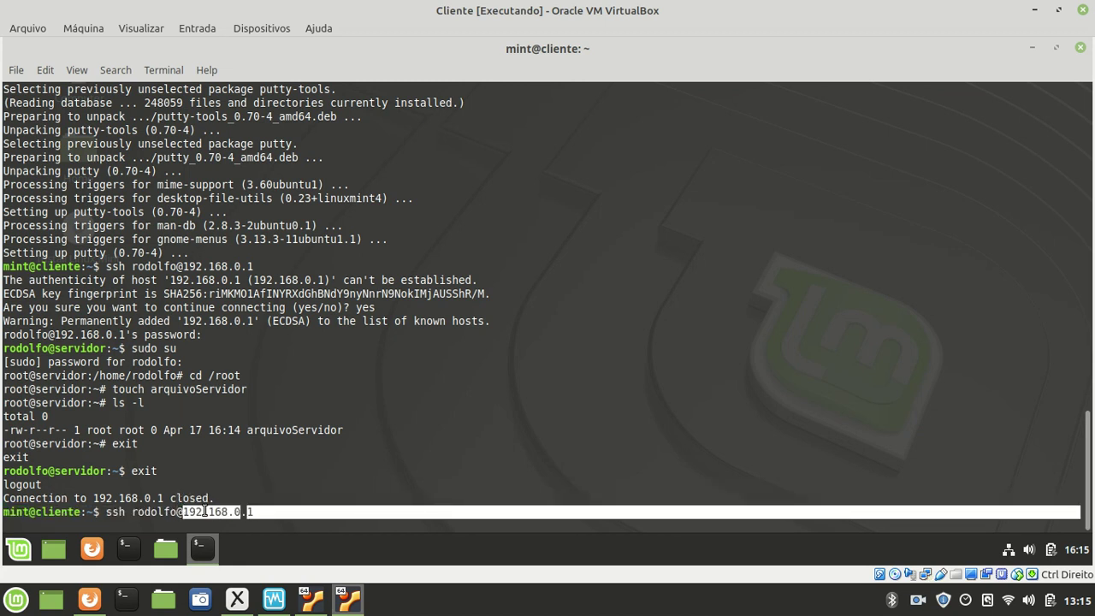
pyautogui.click(283, 522)
pyautogui.press('End')
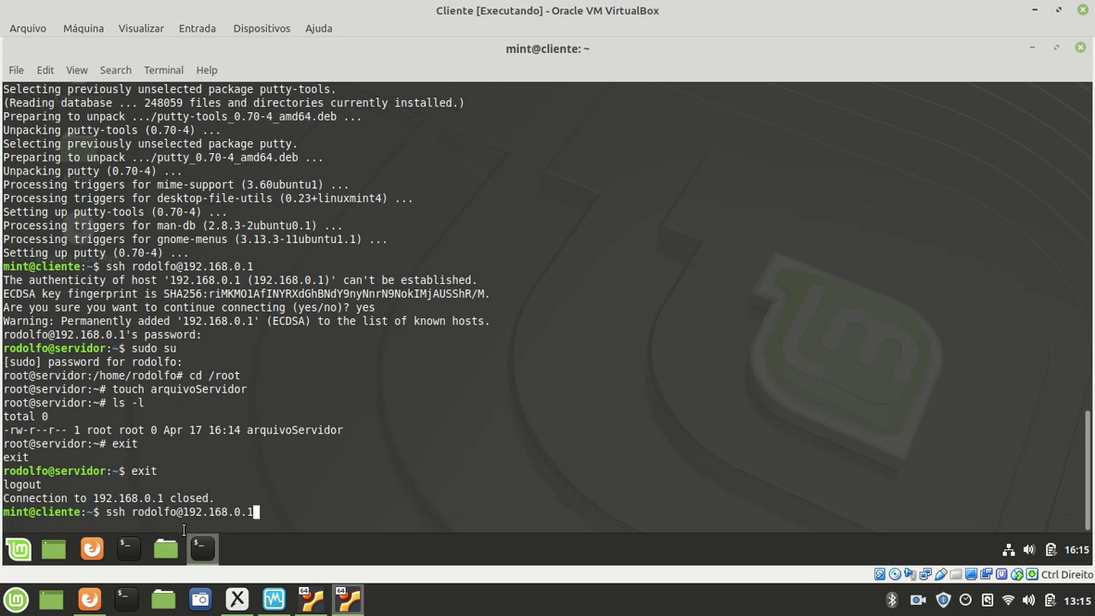
pyautogui.moveTo(204, 556)
# - Minimize the terminal and launch PuTTY SSH Client from the Mint menu's Internet category
pyautogui.click(200, 549)
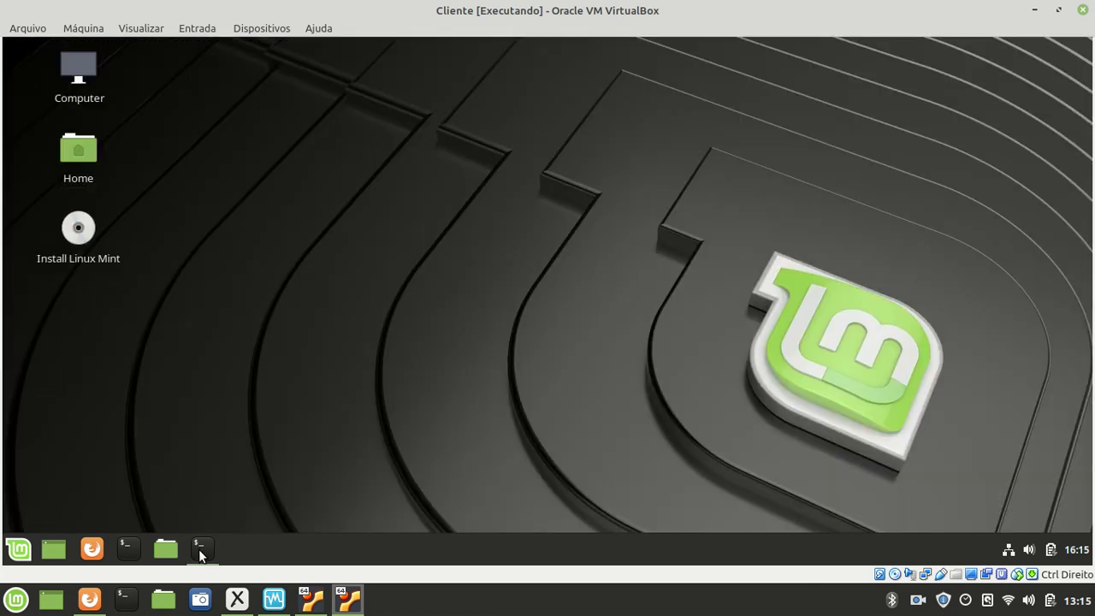
pyautogui.click(21, 556)
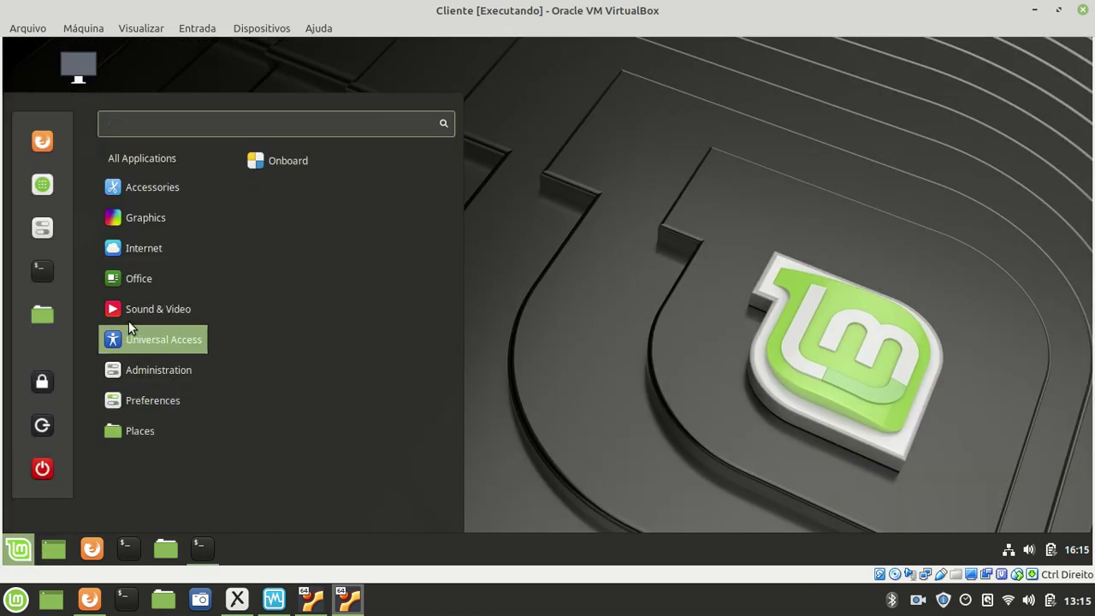
pyautogui.moveTo(144, 248)
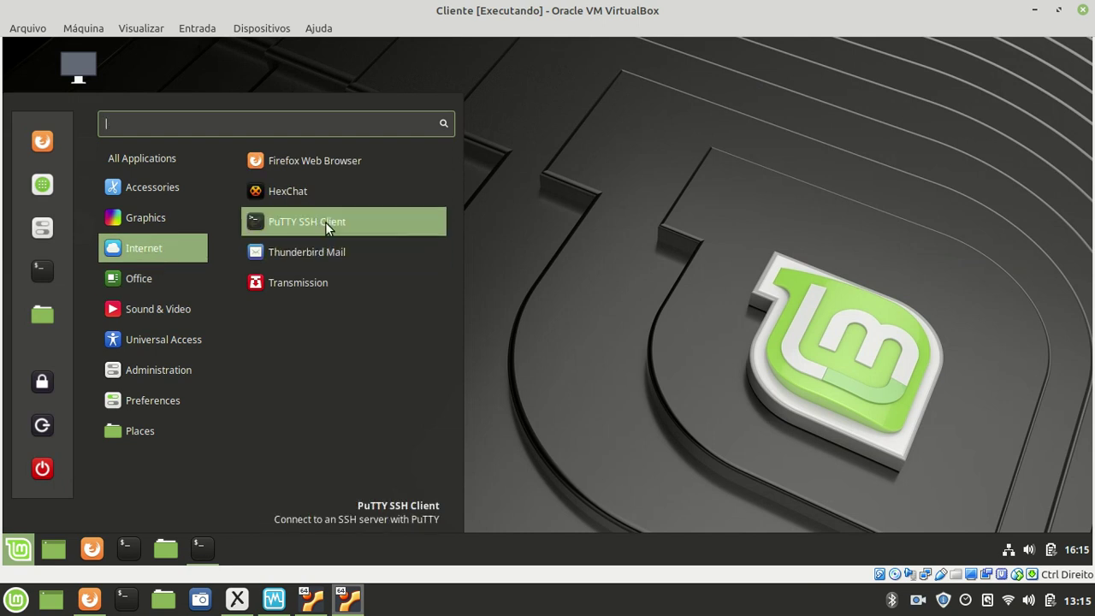
pyautogui.click(325, 221)
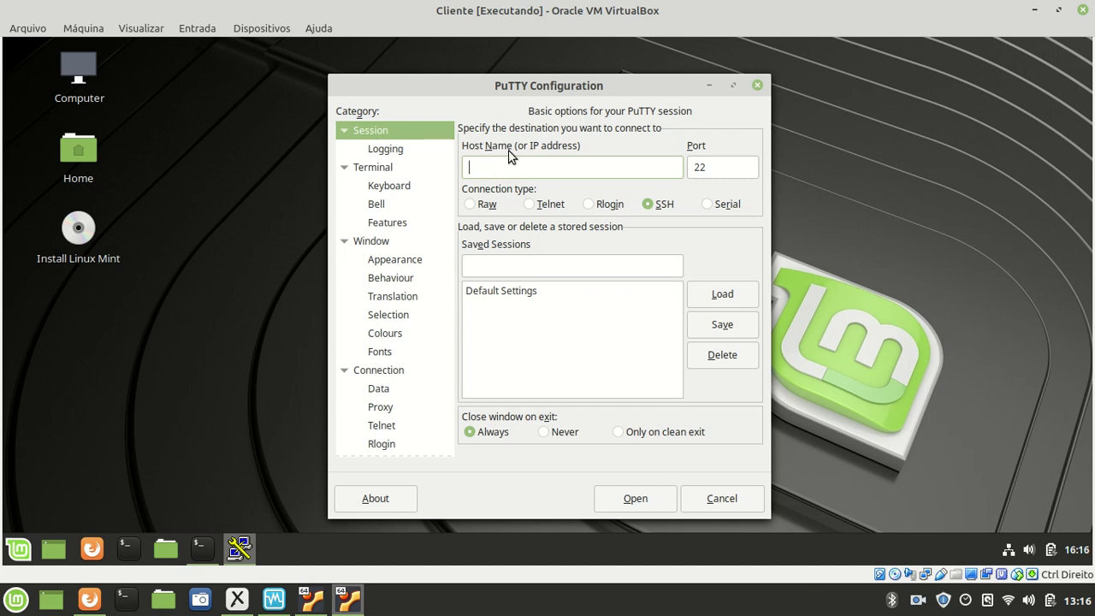
# - Connect PuTTY to host 192.168.0.1 on port 22 over SSH
pyautogui.write('92.168.0.1')
pyautogui.moveTo(518, 167); pyautogui.dragTo(469, 167)
pyautogui.click(532, 164)
pyautogui.moveTo(707, 167); pyautogui.dragTo(692, 168)
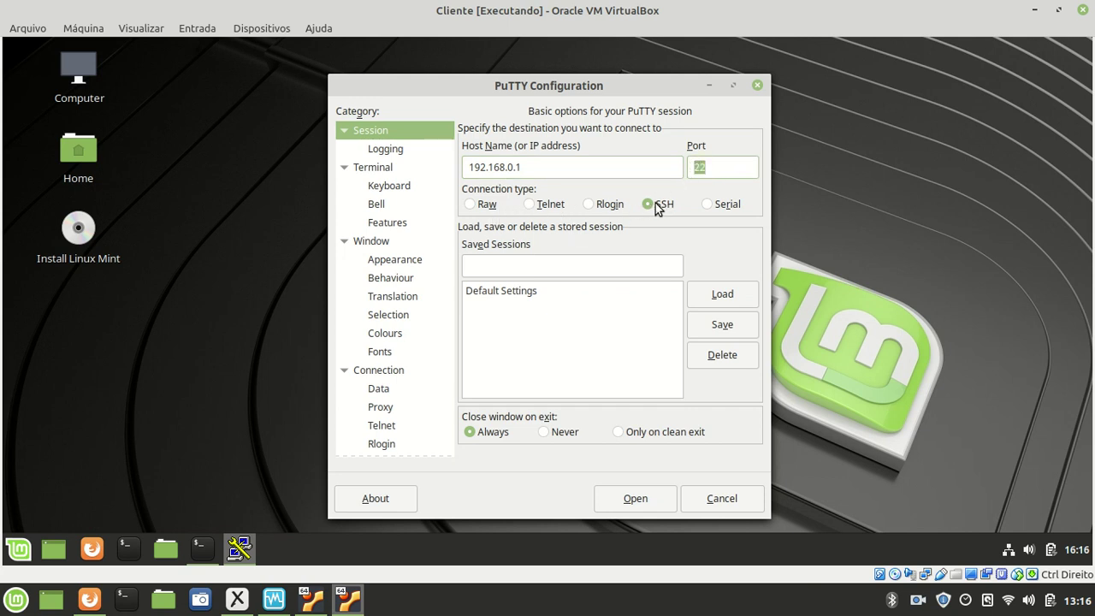
pyautogui.click(734, 171)
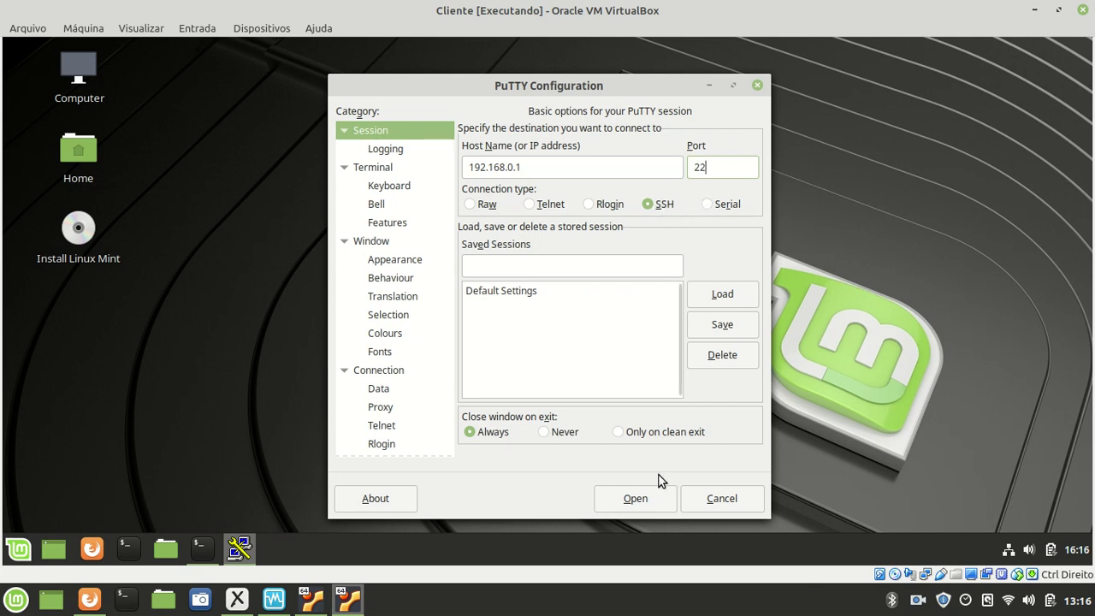
pyautogui.click(636, 499)
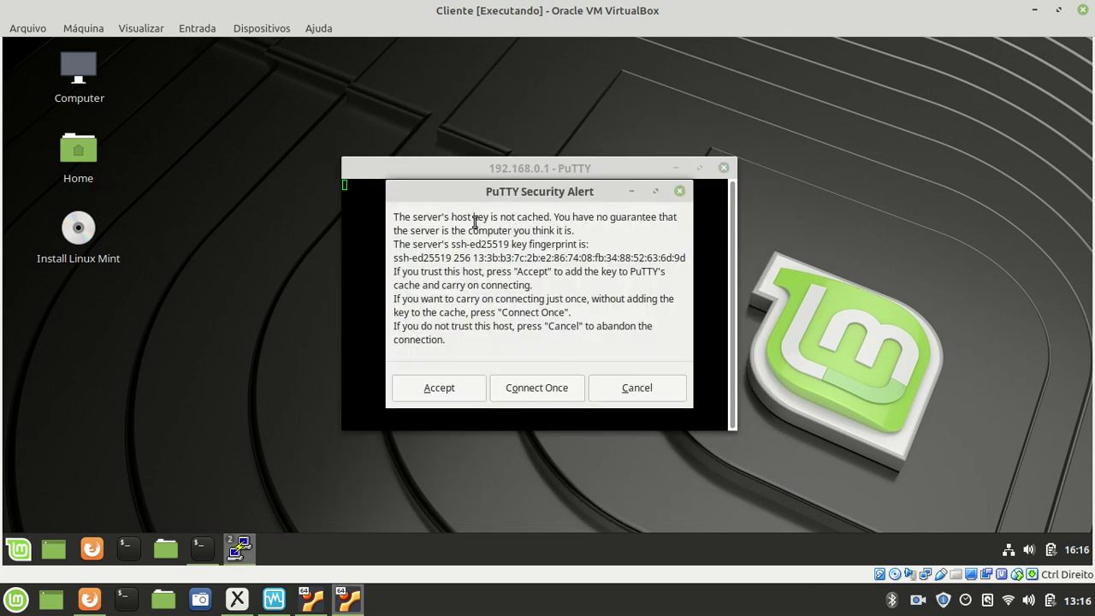
# - Accept and store the server's ssh-ed25519 host key in the Security Alert
pyautogui.moveTo(451, 216); pyautogui.dragTo(492, 328)
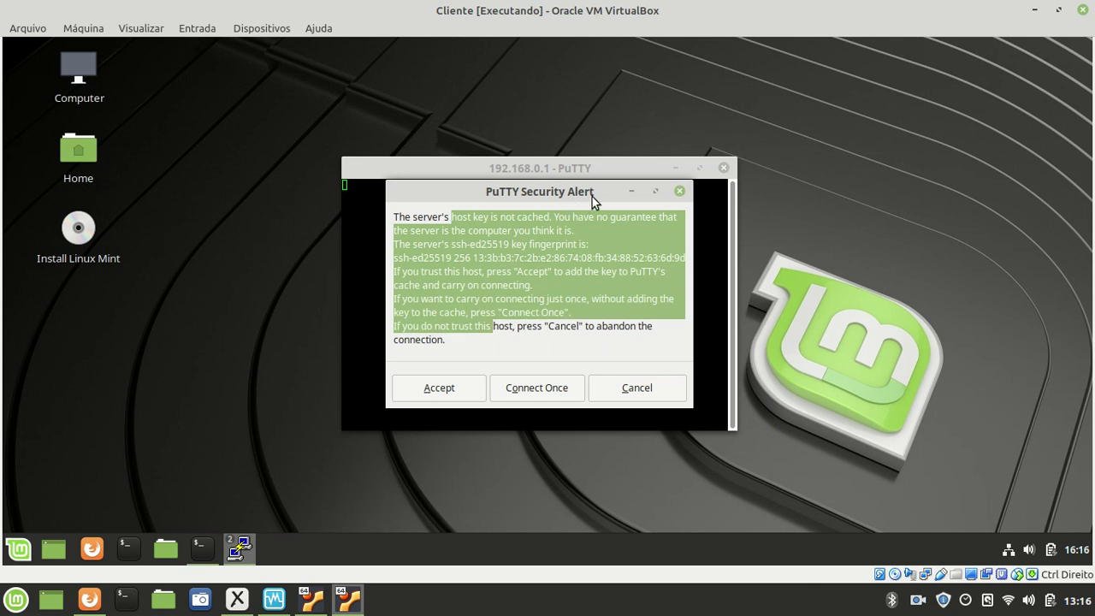
pyautogui.click(528, 259)
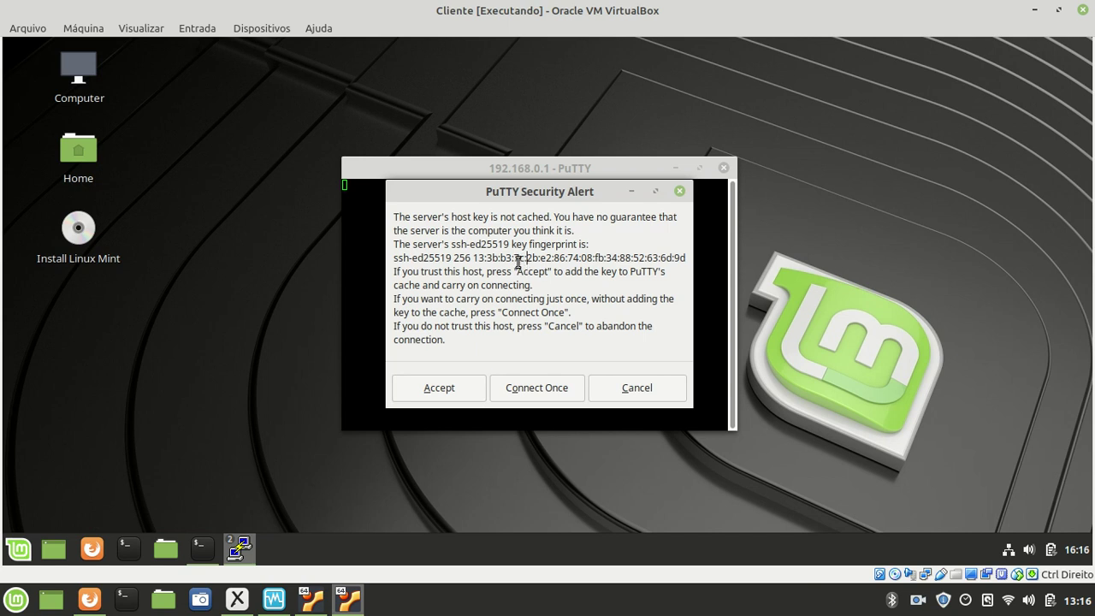
pyautogui.click(445, 387)
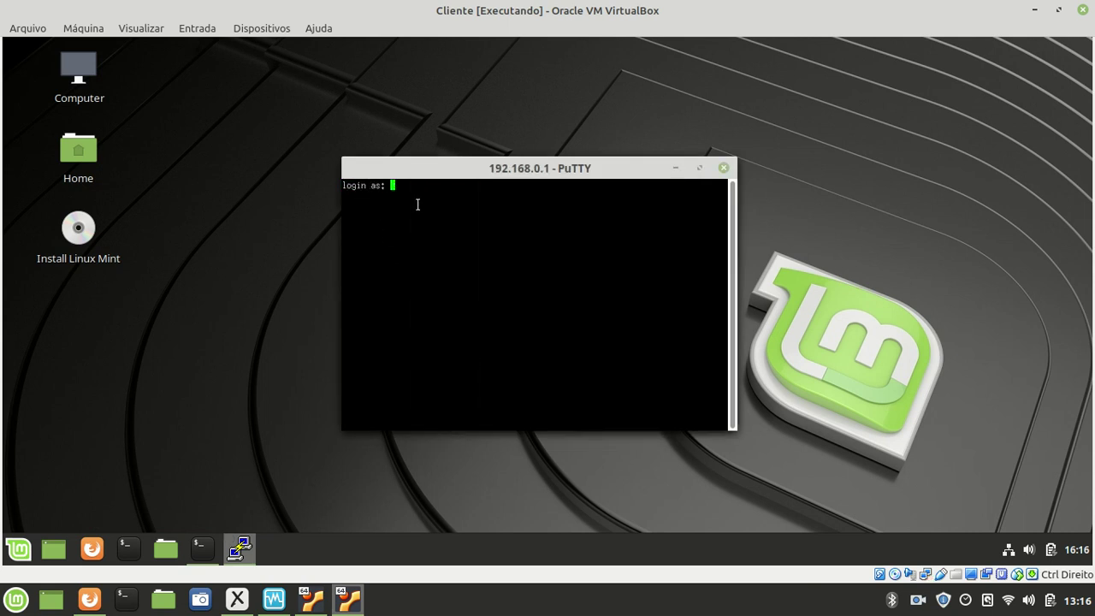
# - Log in at the PuTTY prompt with the server username and account password
pyautogui.write('rodolfo')
pyautogui.press('Return')
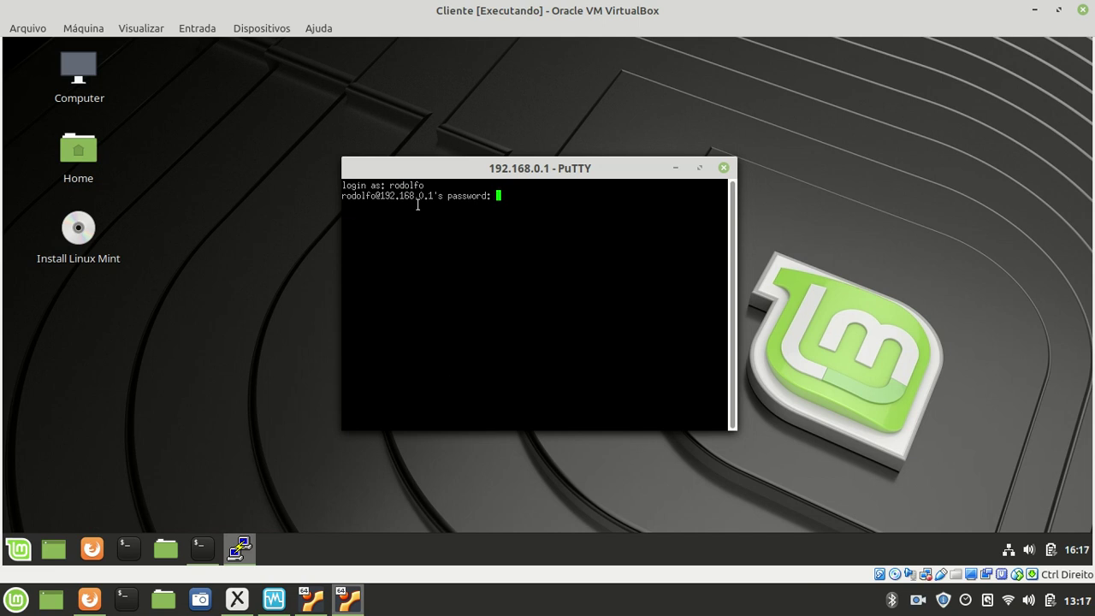
pyautogui.press('Return')
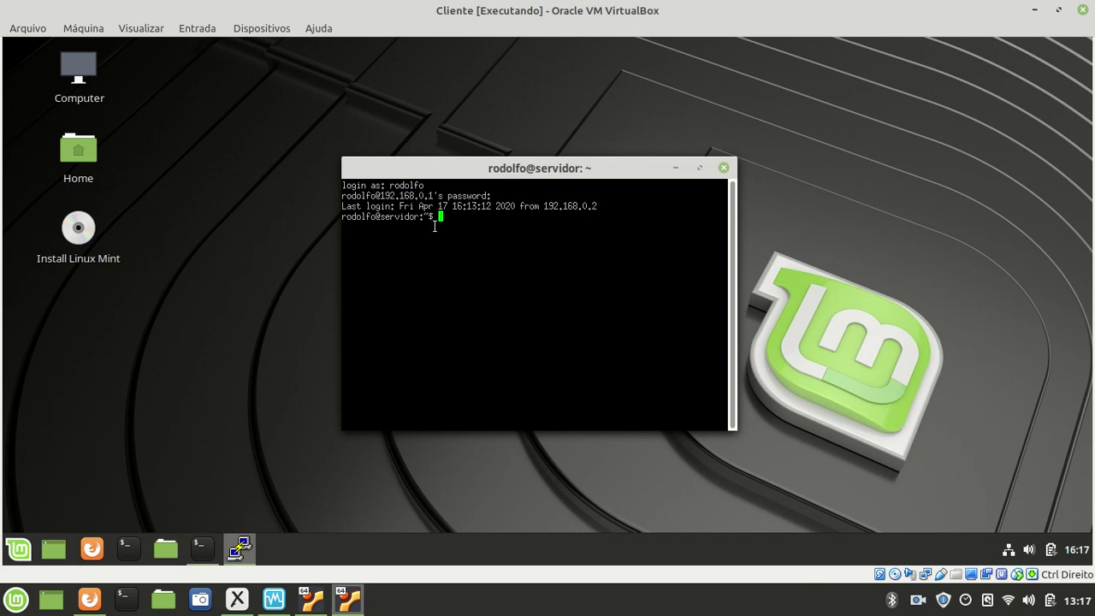
# - Run ls -l in the home folder, which reports total 0
pyautogui.moveTo(440, 220); pyautogui.dragTo(422, 221)
pyautogui.click(373, 220)
pyautogui.click(421, 221)
pyautogui.write('ls -l')
pyautogui.press('Return')
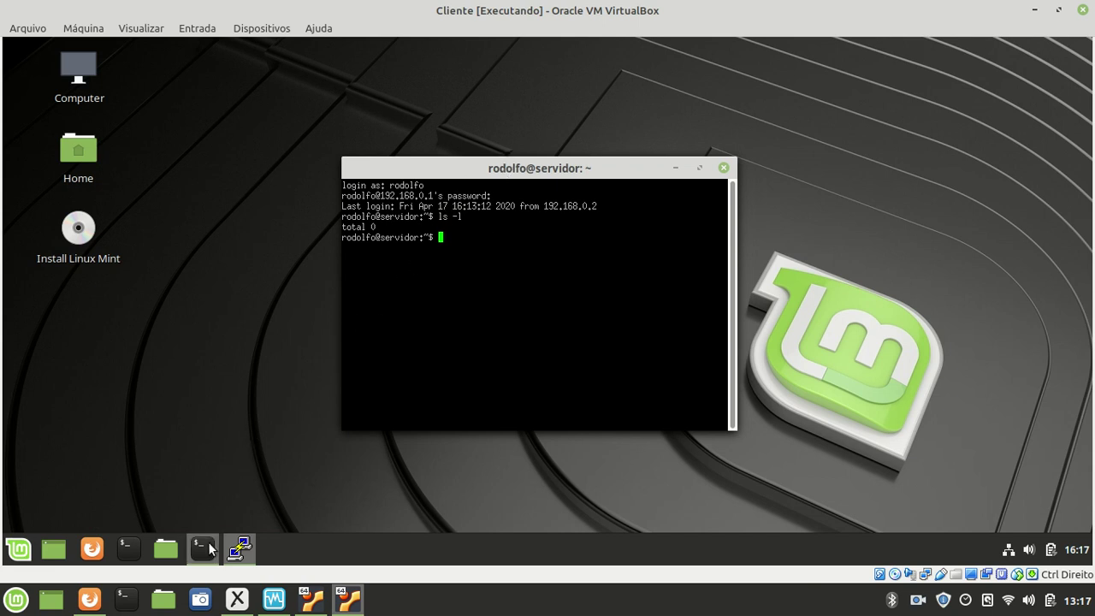
# - Restore the client terminal to a window on the right and move PuTTY to the left
pyautogui.click(201, 548)
pyautogui.doubleClick(397, 49)
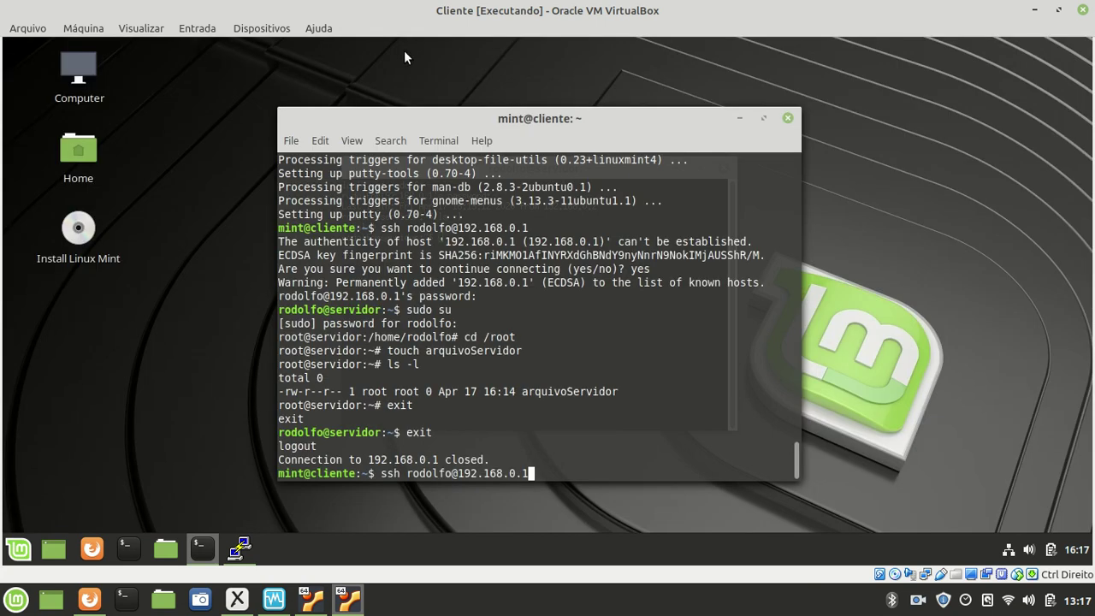
pyautogui.moveTo(435, 117); pyautogui.dragTo(537, 127)
pyautogui.moveTo(538, 167); pyautogui.dragTo(455, 157)
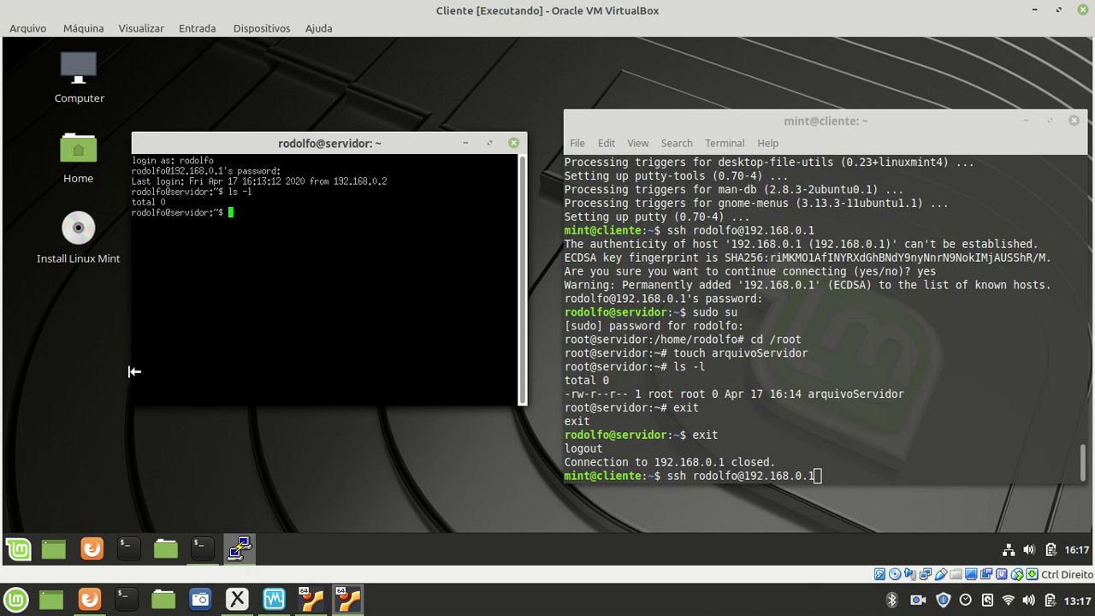
# - Minimize both VMs, Xournal and VirtualBox Manager, then bring Firefox back
pyautogui.click(1034, 10)
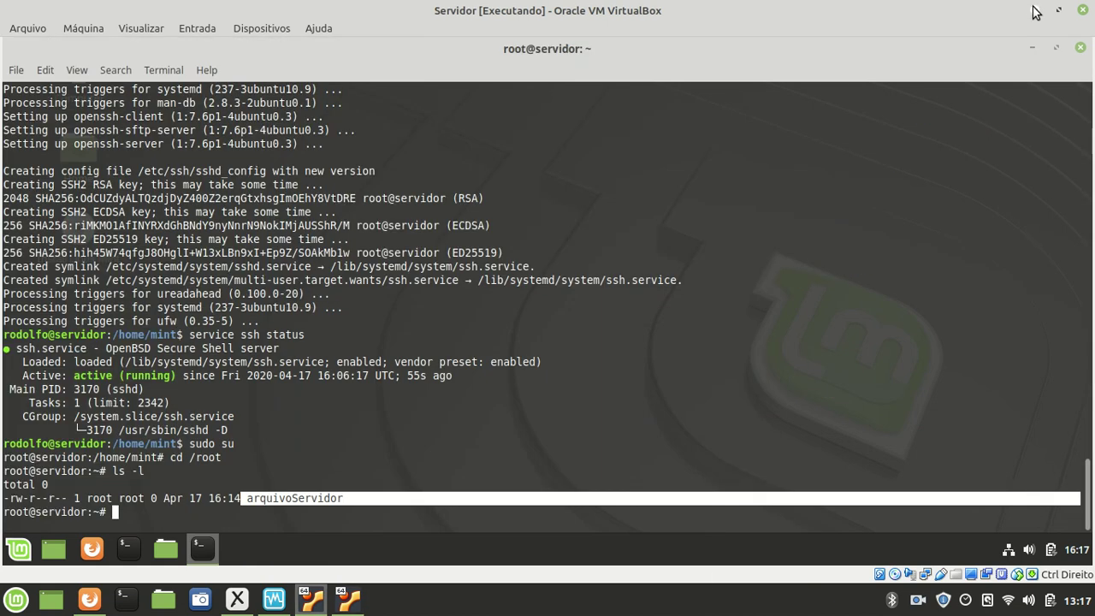
pyautogui.click(1034, 10)
pyautogui.click(1034, 9)
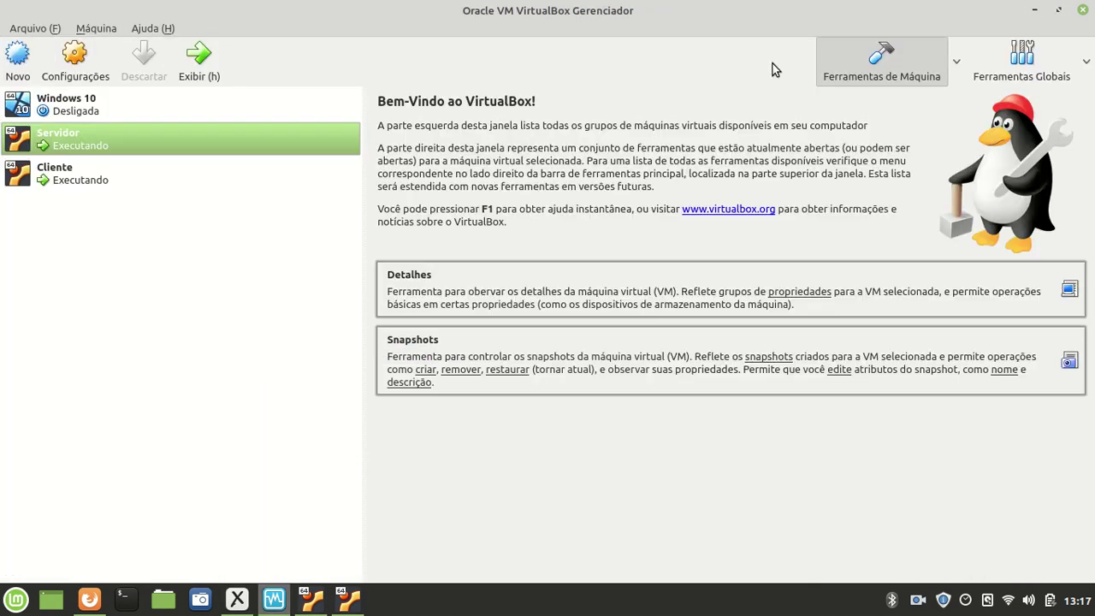
pyautogui.click(1034, 10)
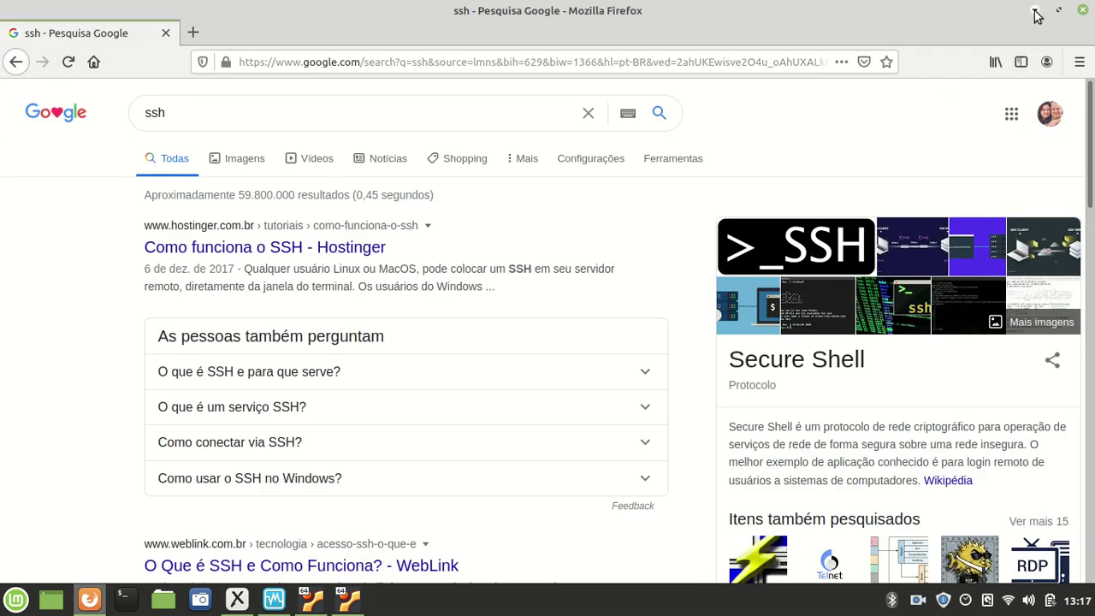
pyautogui.click(1034, 10)
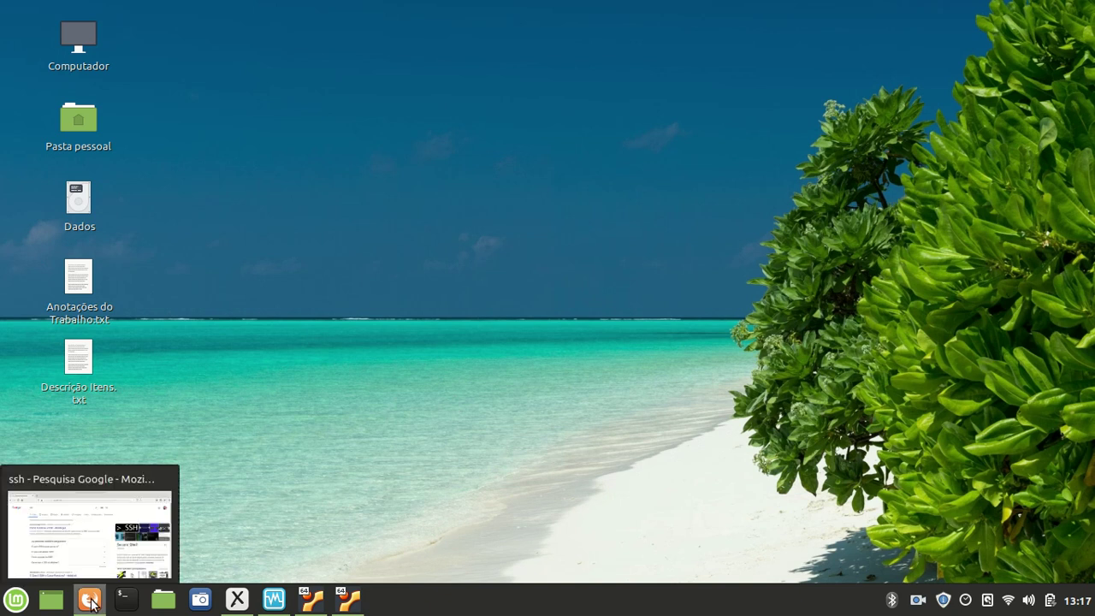
pyautogui.click(91, 600)
# - Search Google for putty and open the putty.org Download PuTTY result
pyautogui.doubleClick(207, 111)
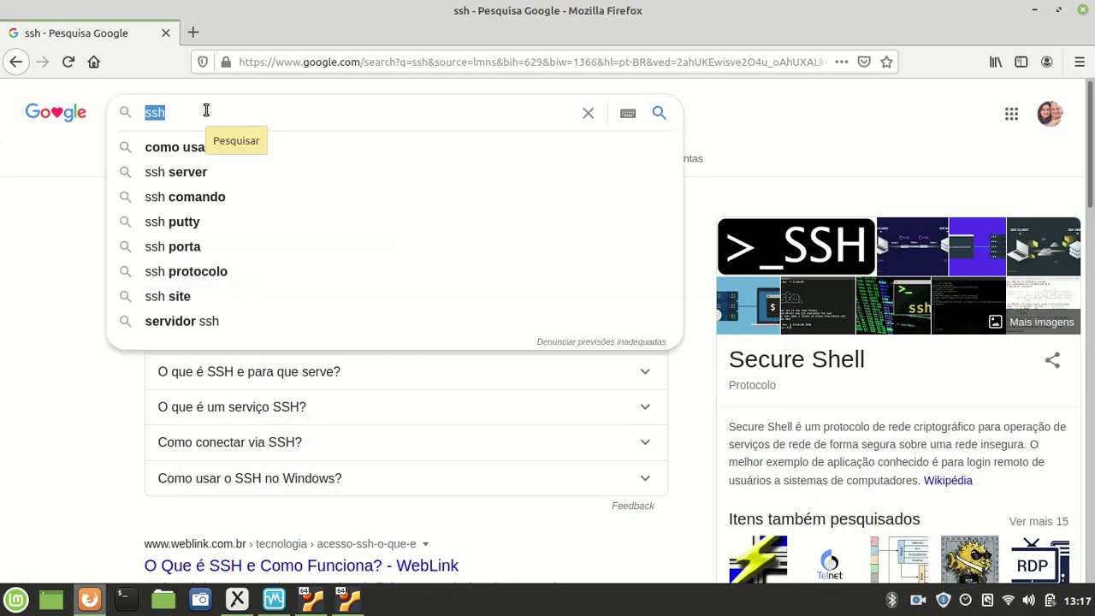
pyautogui.write('putty')
pyautogui.press('Return')
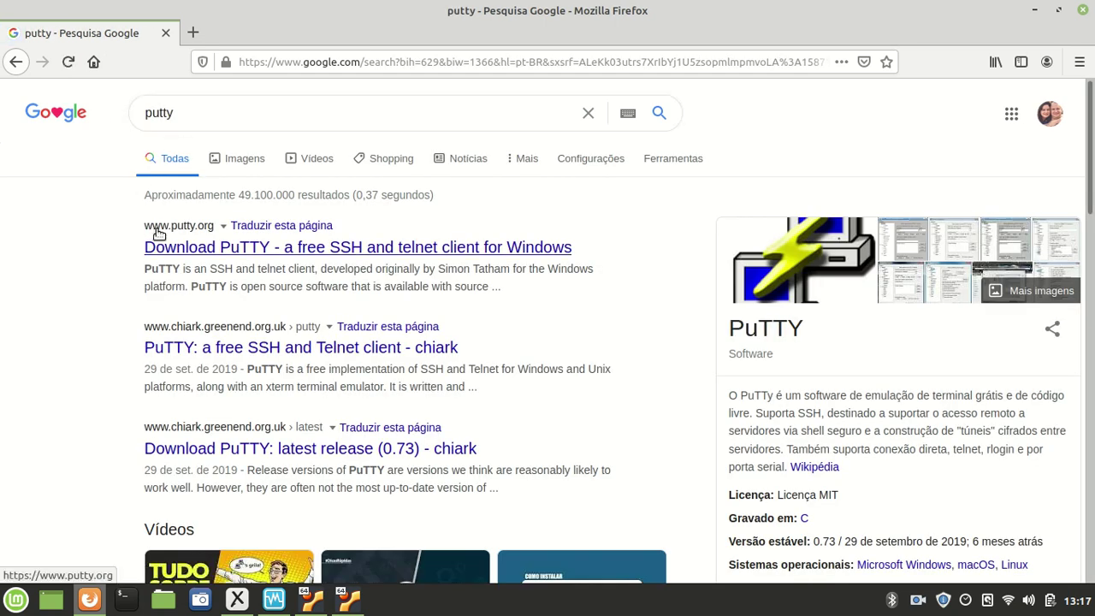
pyautogui.click(204, 226)
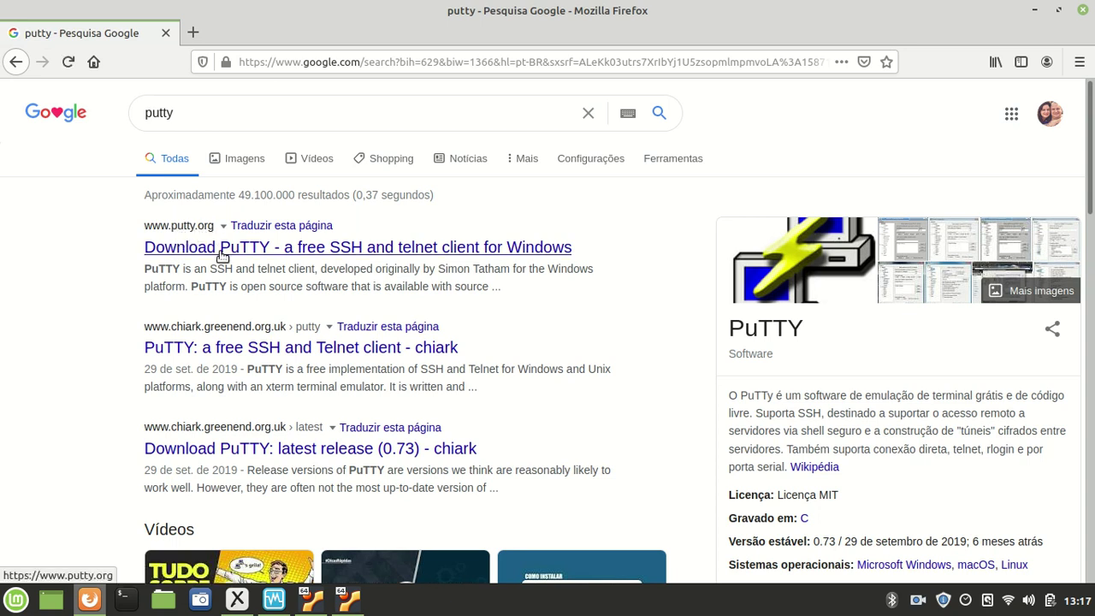
pyautogui.click(219, 249)
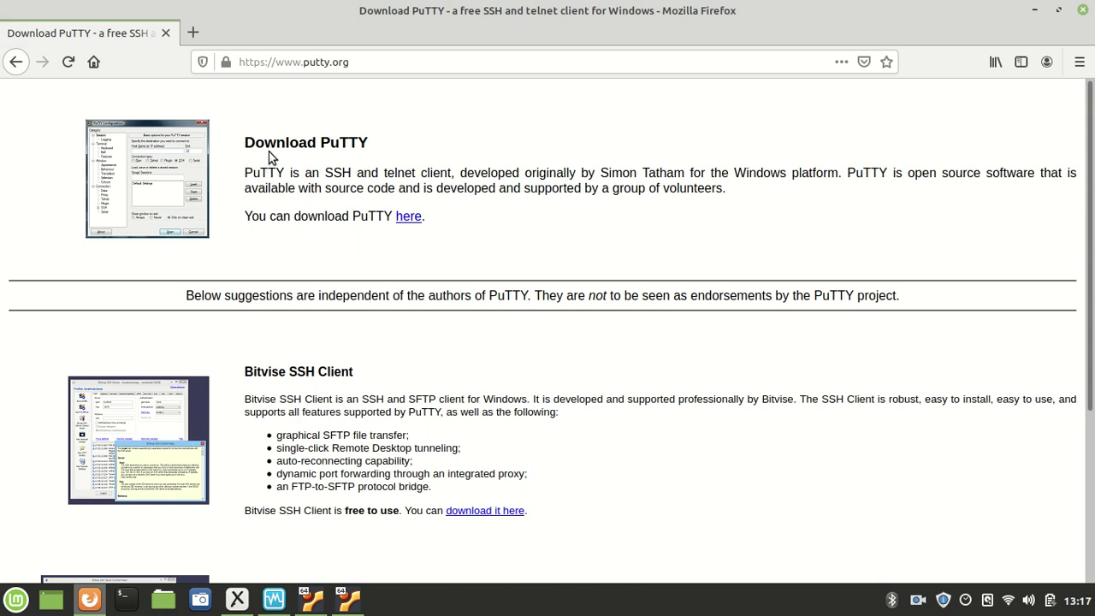
pyautogui.moveTo(255, 142); pyautogui.dragTo(308, 164)
pyautogui.click(307, 163)
pyautogui.moveTo(257, 218); pyautogui.dragTo(419, 223)
pyautogui.click(414, 220)
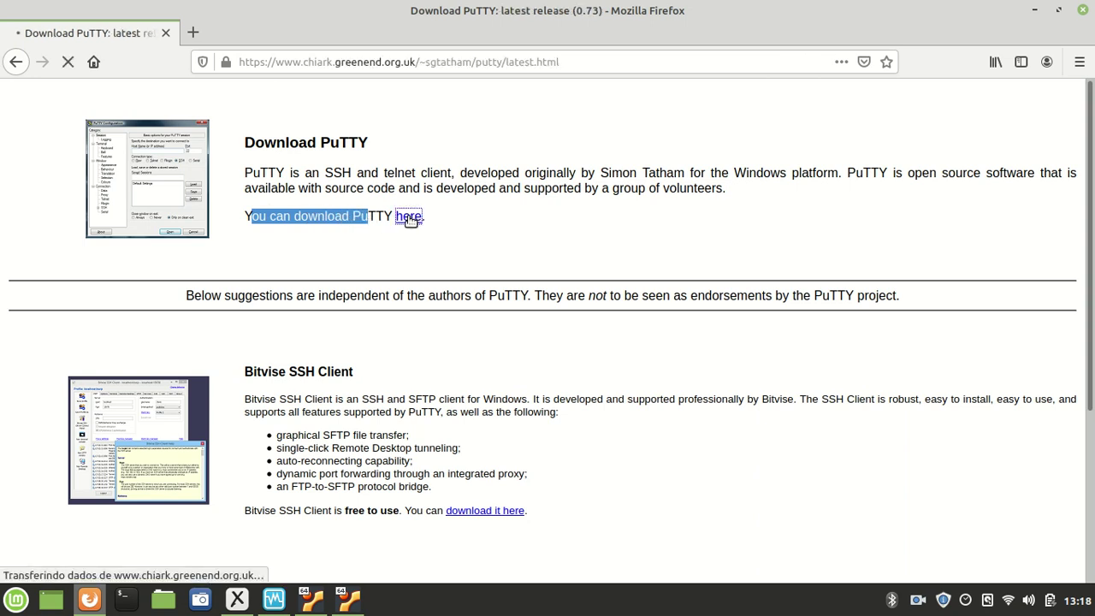
pyautogui.scroll(-2, 360, 195)
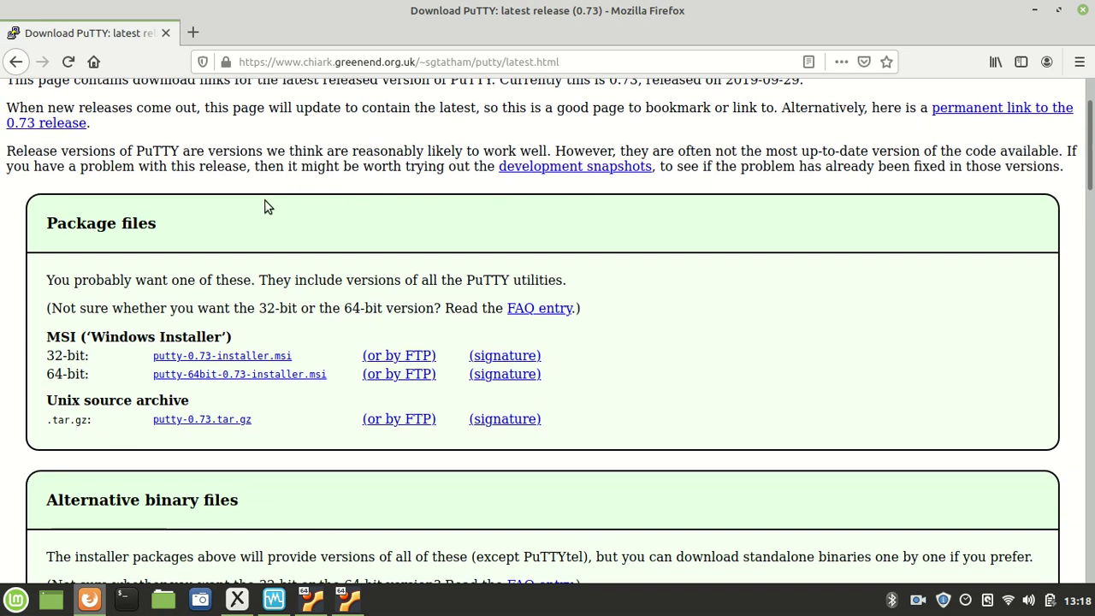
pyautogui.moveTo(90, 336); pyautogui.dragTo(219, 340)
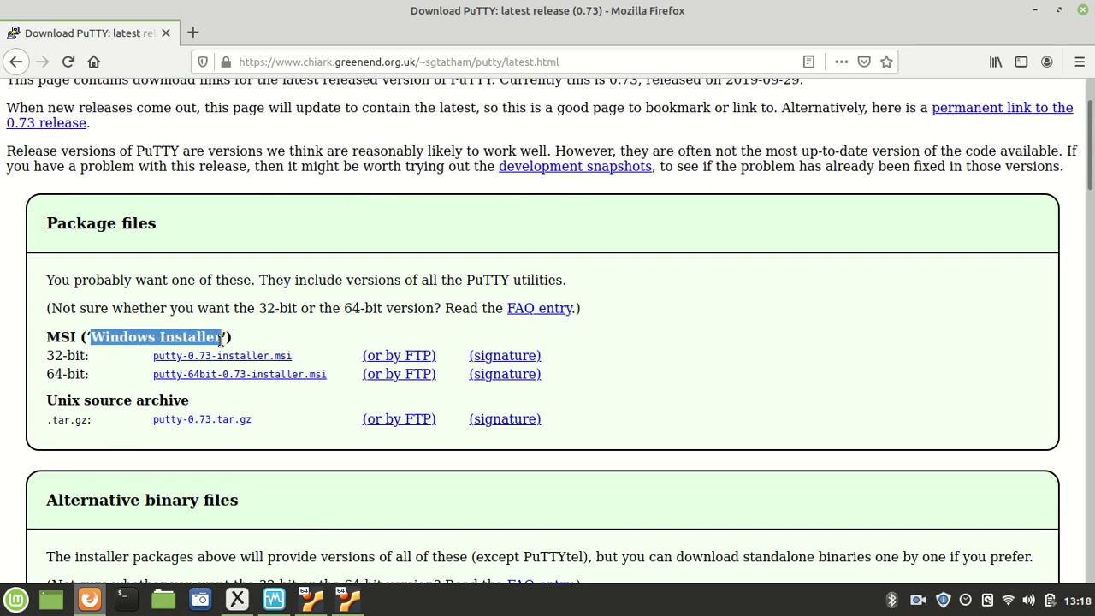
pyautogui.scroll(-2, 182, 319)
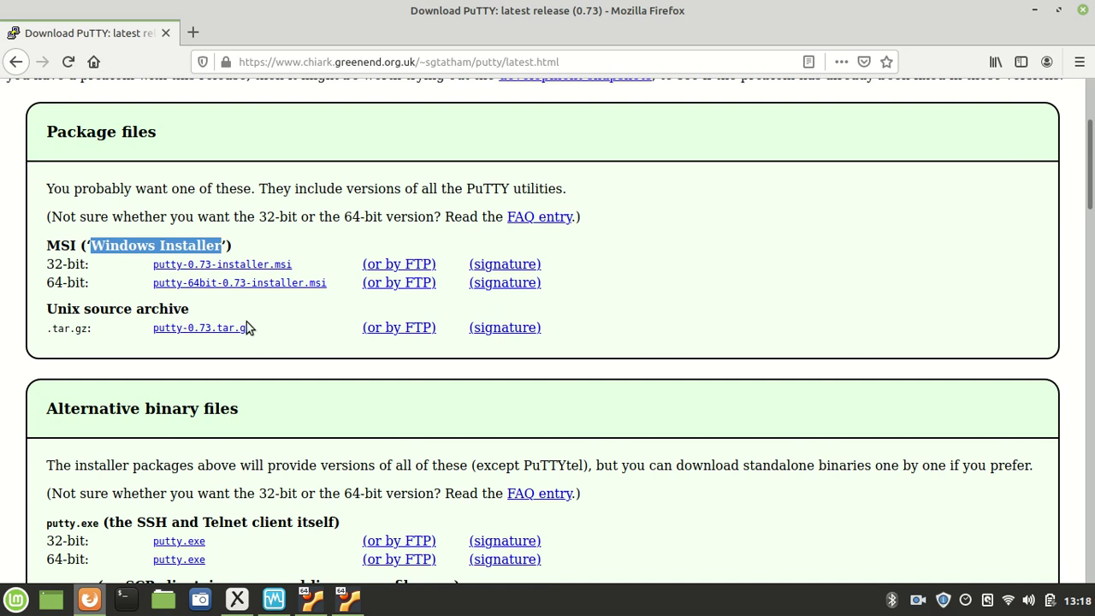
pyautogui.moveTo(85, 263); pyautogui.dragTo(80, 286)
pyautogui.scroll(-6, 97, 296)
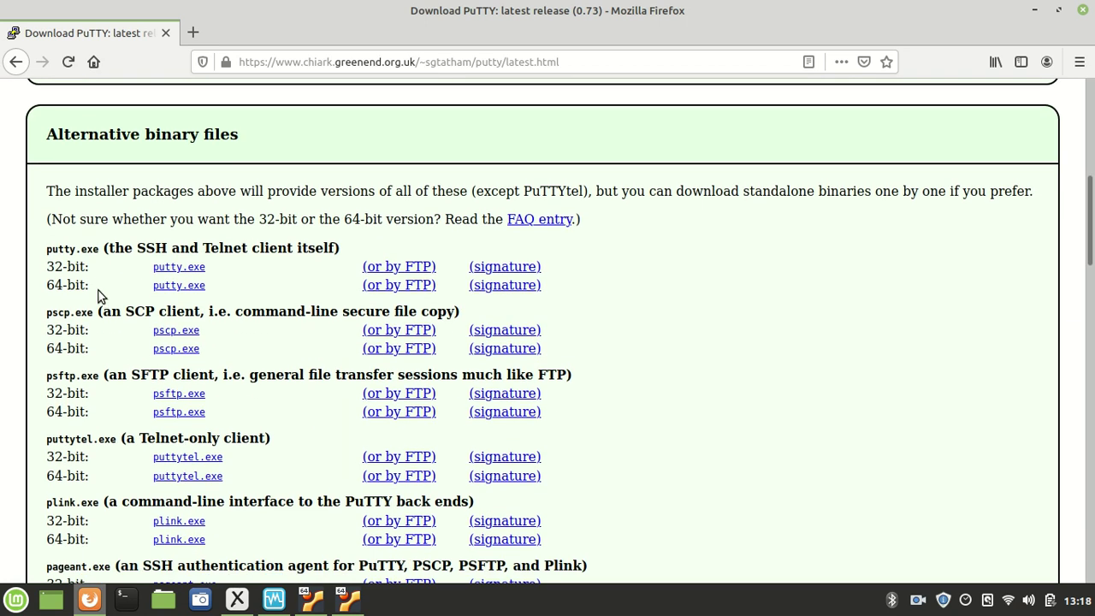
pyautogui.scroll(6, 100, 296)
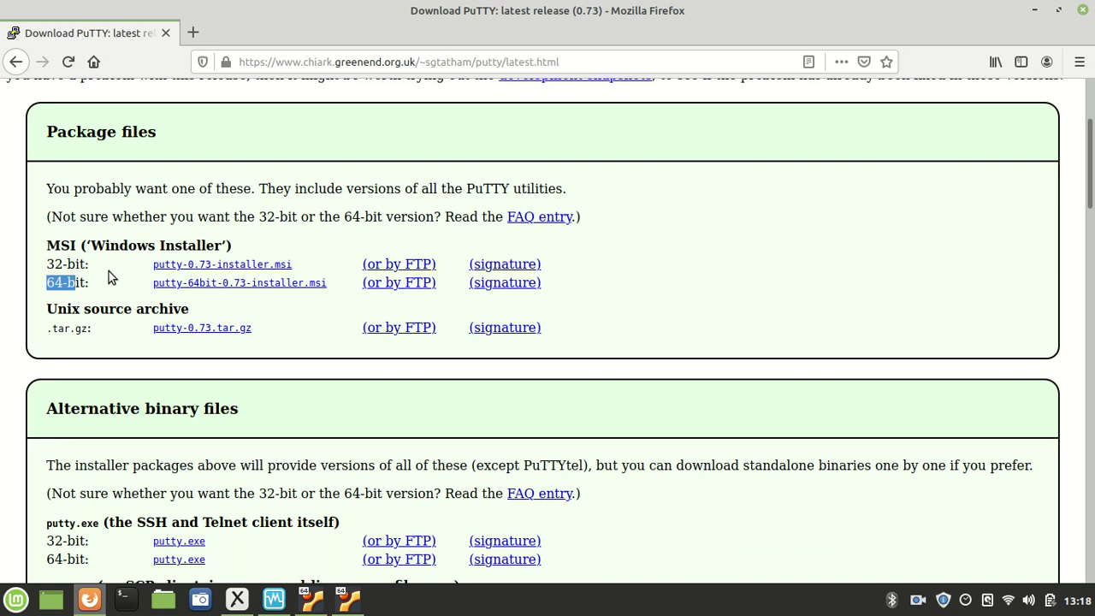
pyautogui.moveTo(102, 217); pyautogui.dragTo(224, 246)
pyautogui.click(135, 245)
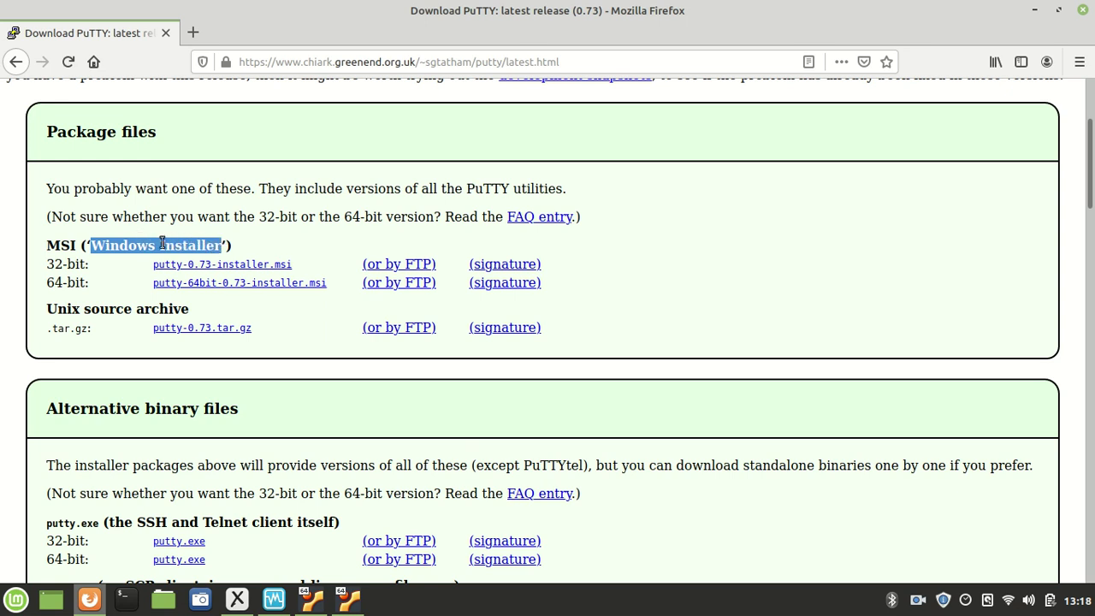
pyautogui.scroll(-5, 154, 243)
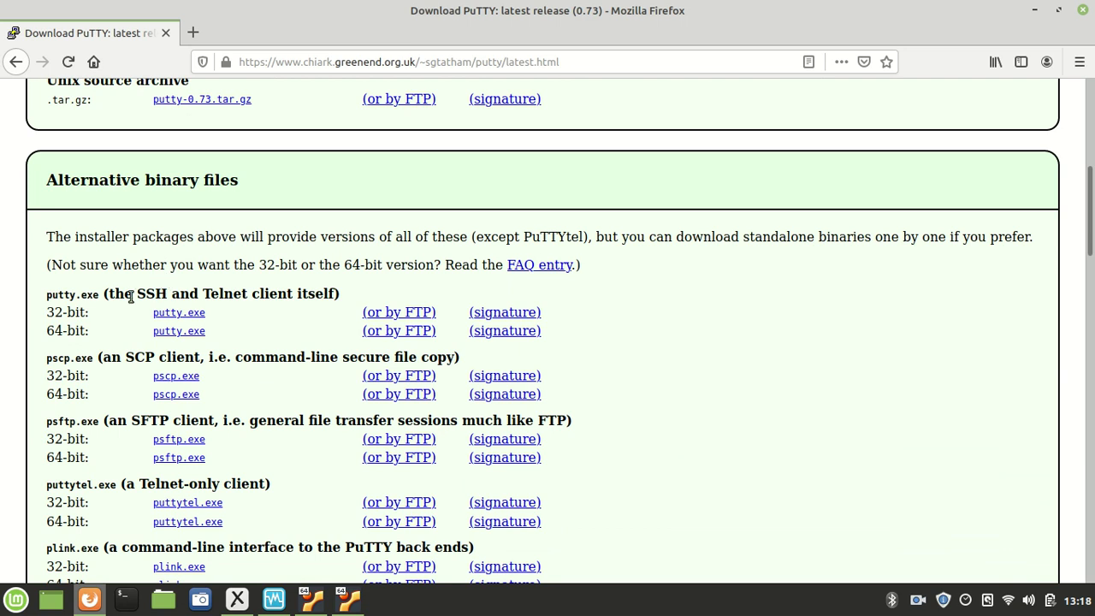
pyautogui.moveTo(47, 294); pyautogui.dragTo(352, 293)
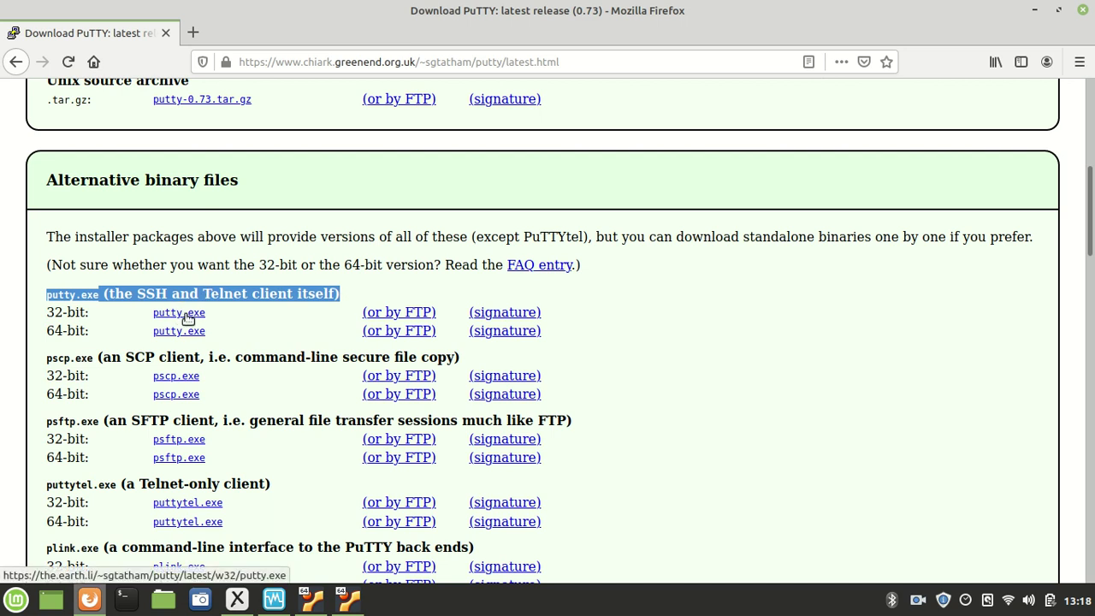
pyautogui.click(109, 319)
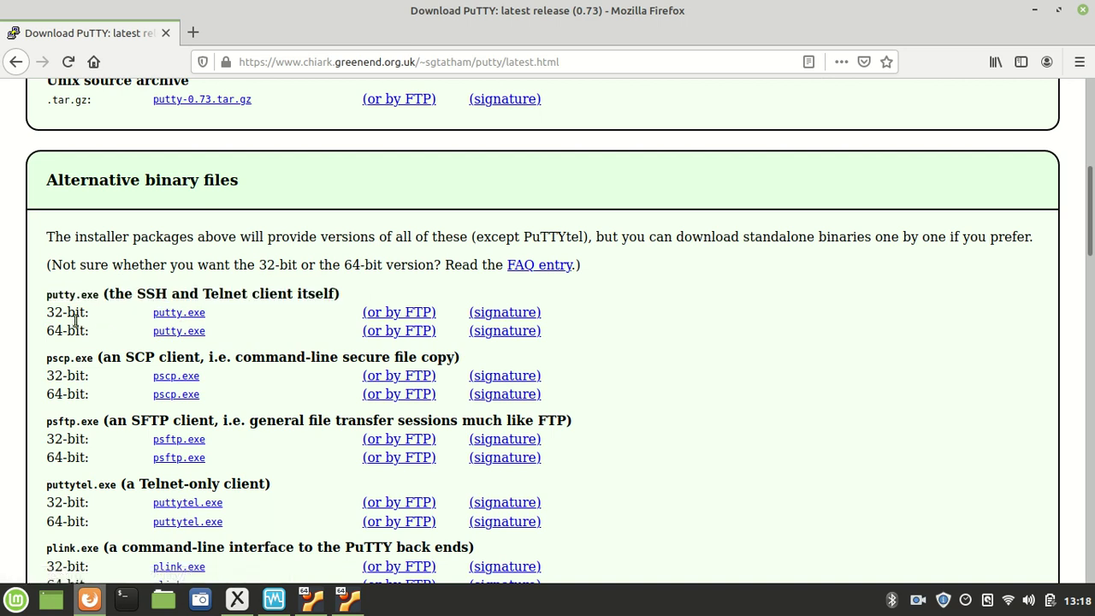
pyautogui.moveTo(72, 297); pyautogui.dragTo(159, 324)
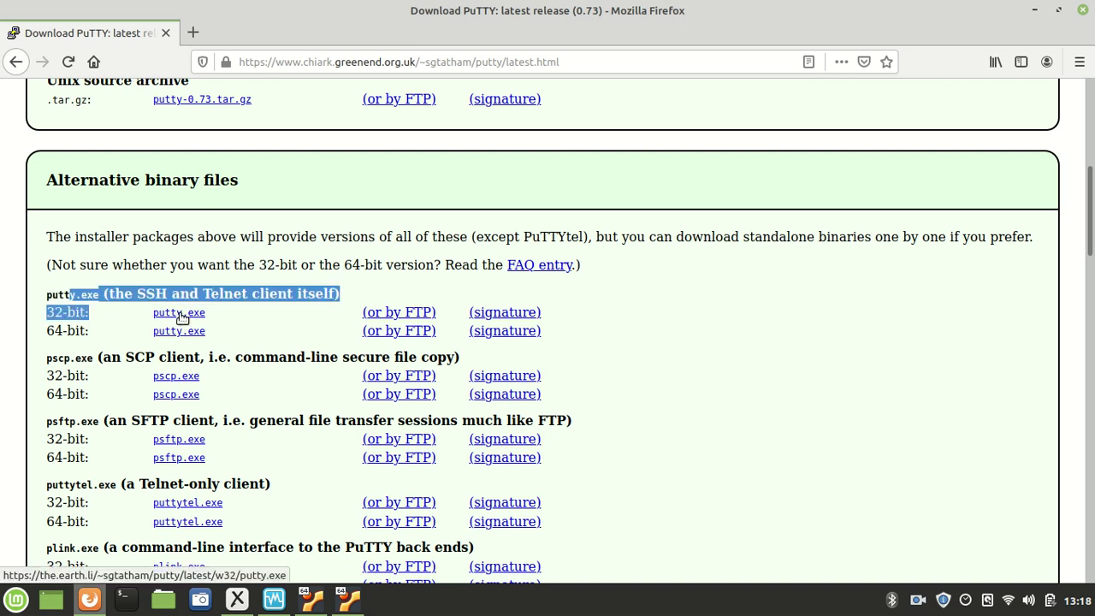
pyautogui.click(180, 333)
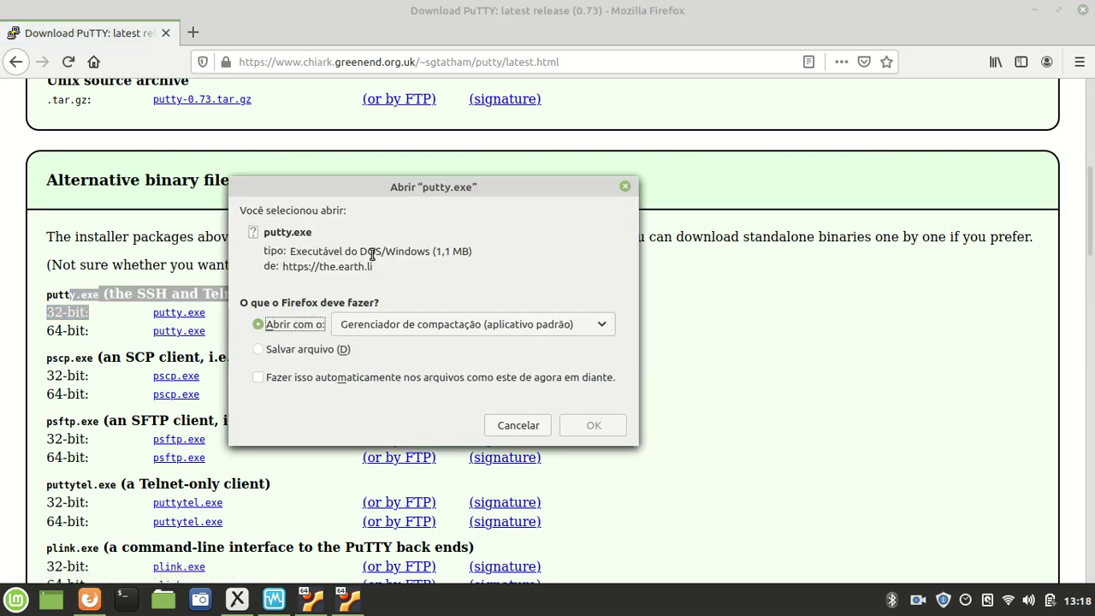
pyautogui.moveTo(438, 250); pyautogui.dragTo(435, 259)
pyautogui.click(463, 274)
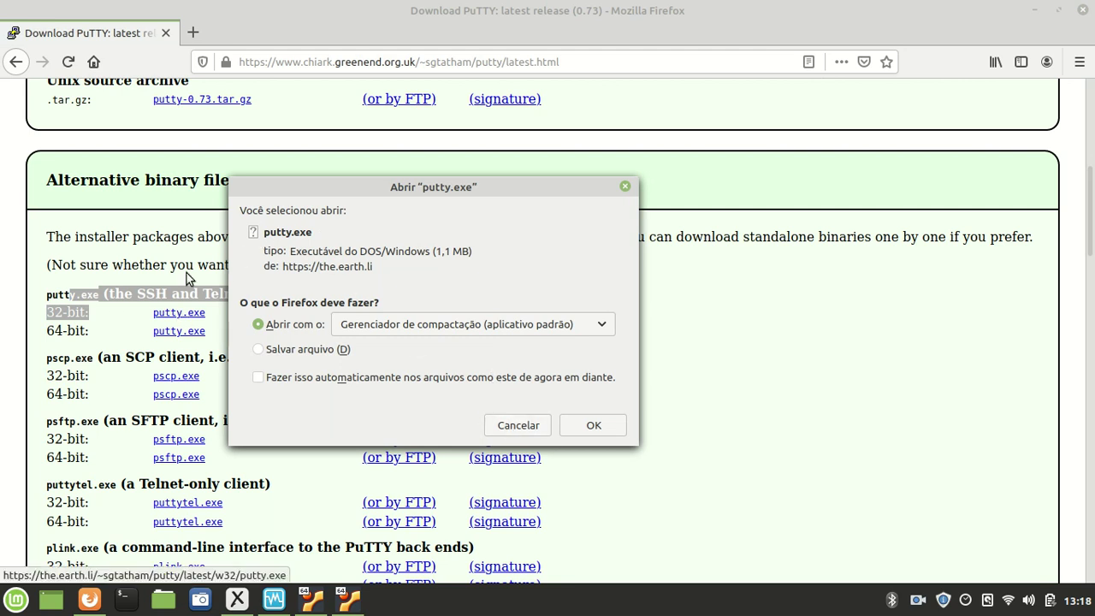
pyautogui.click(502, 421)
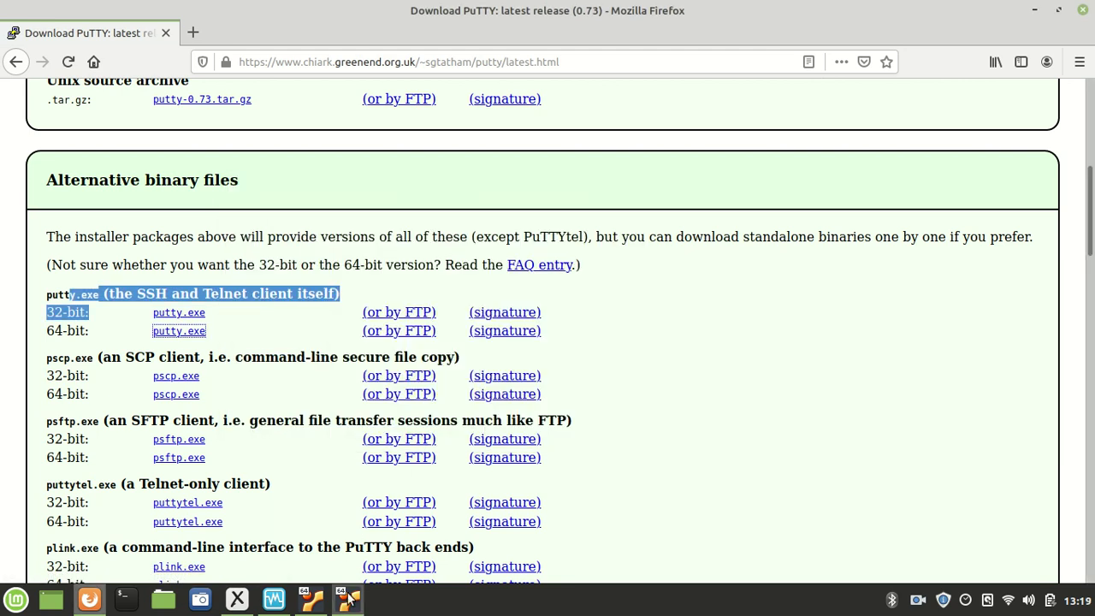
pyautogui.click(347, 597)
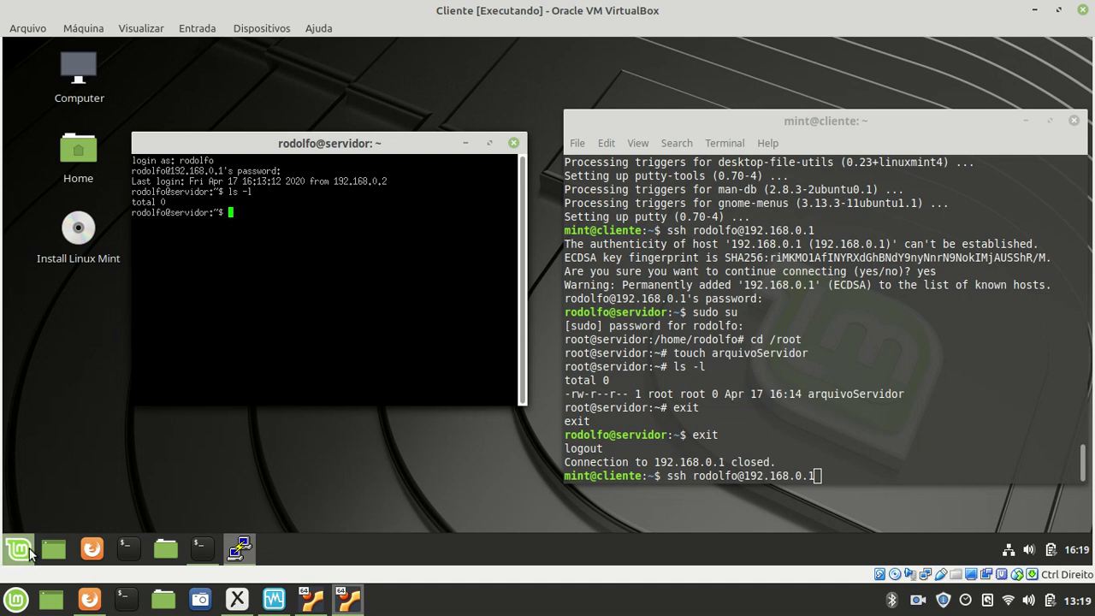
pyautogui.click(20, 551)
pyautogui.moveTo(179, 248)
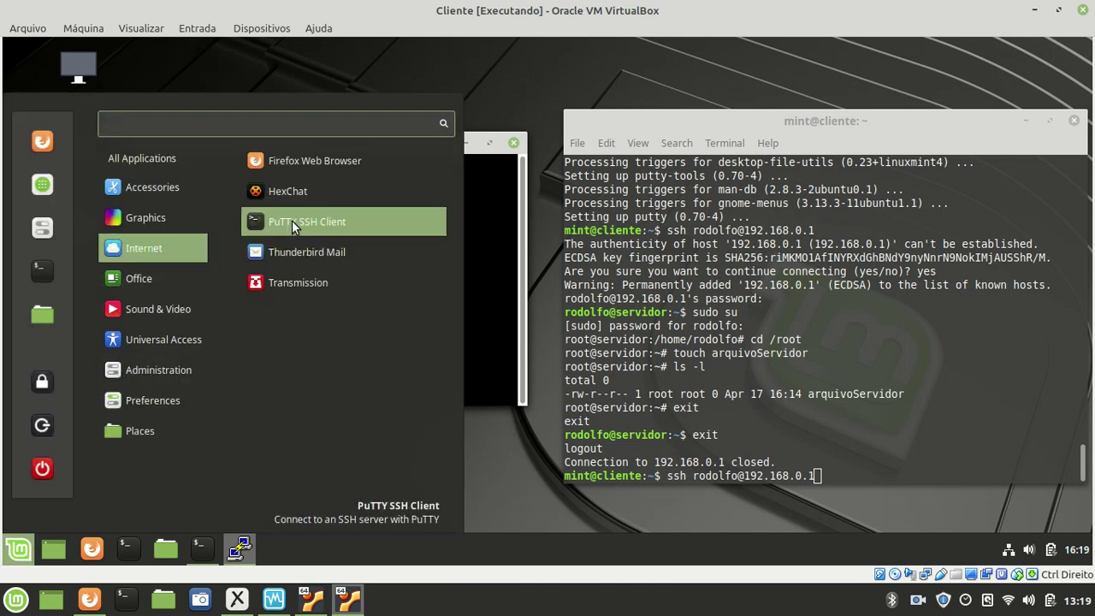
pyautogui.click(291, 220)
pyautogui.moveTo(491, 88); pyautogui.dragTo(329, 100)
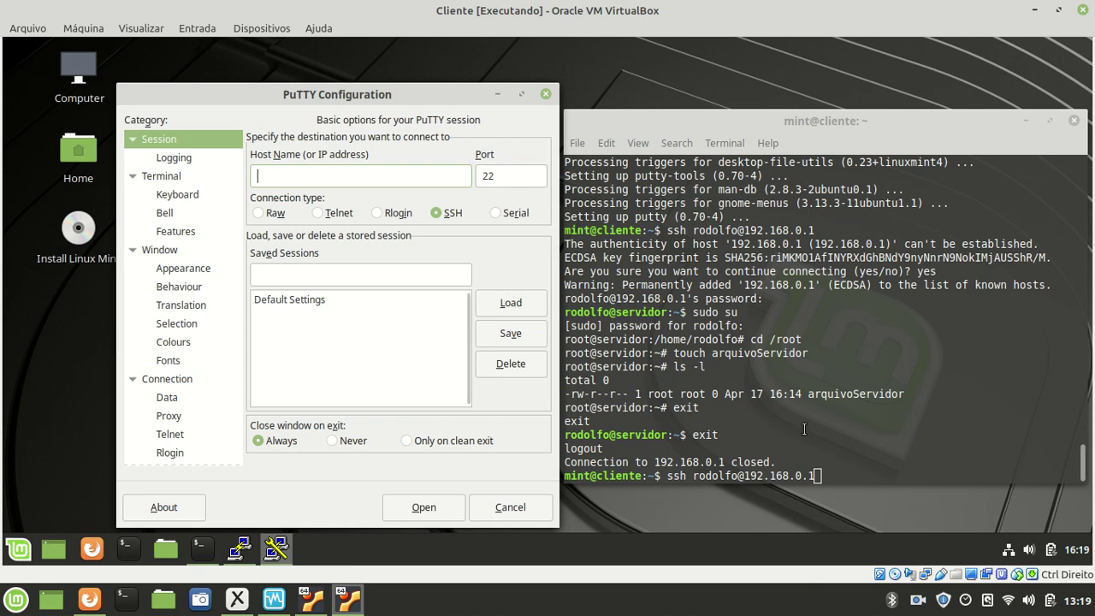
pyautogui.click(546, 95)
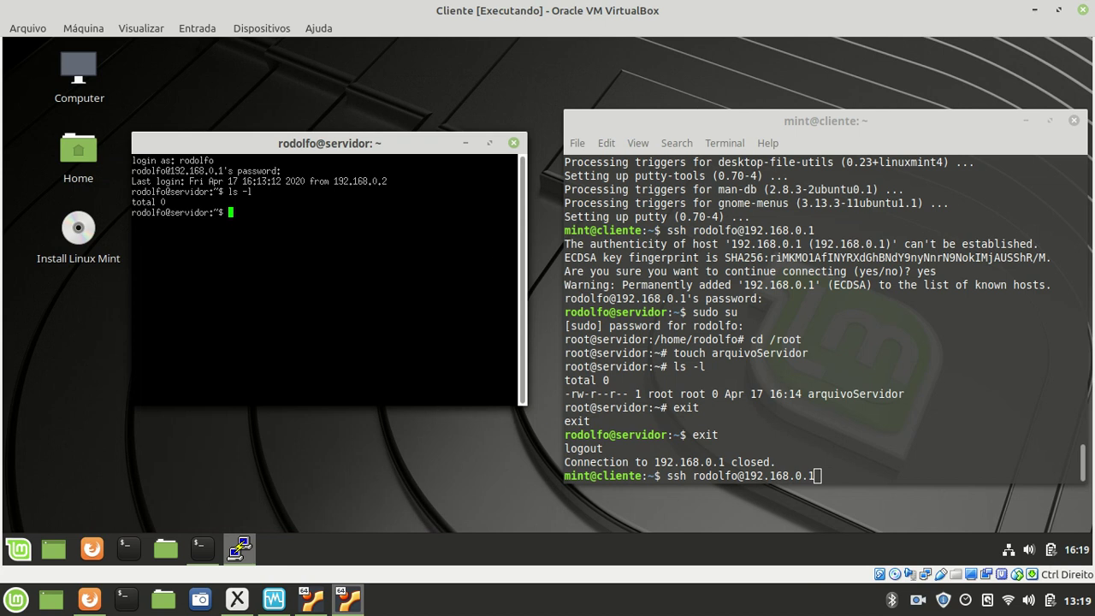
# - Minimize the Cliente VM window and bring the Xournal lab network diagram to the front
pyautogui.click(1035, 12)
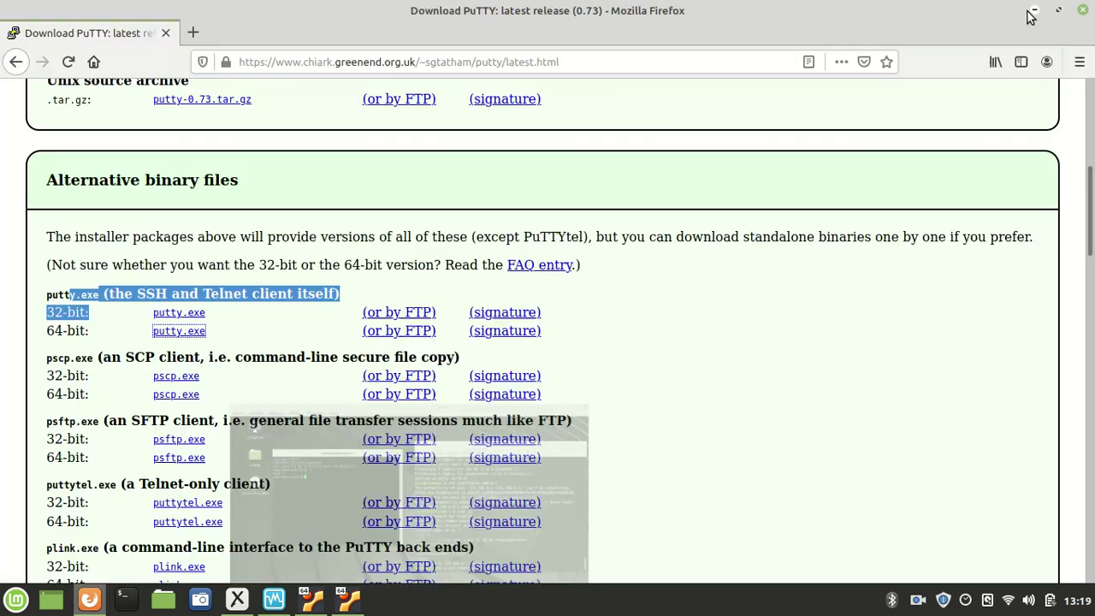
pyautogui.moveTo(272, 603)
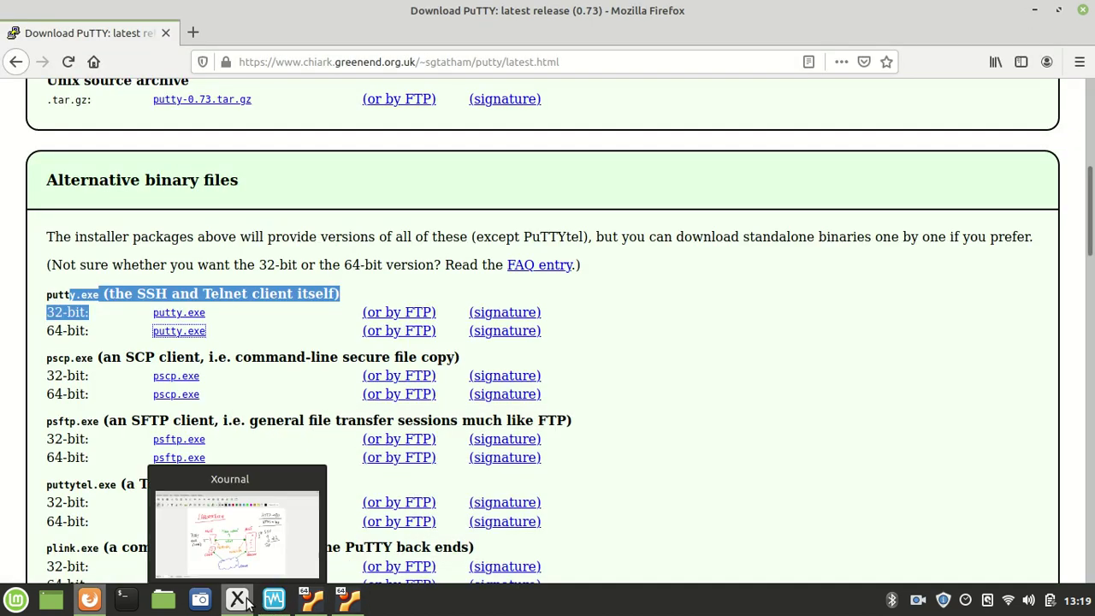
pyautogui.click(237, 598)
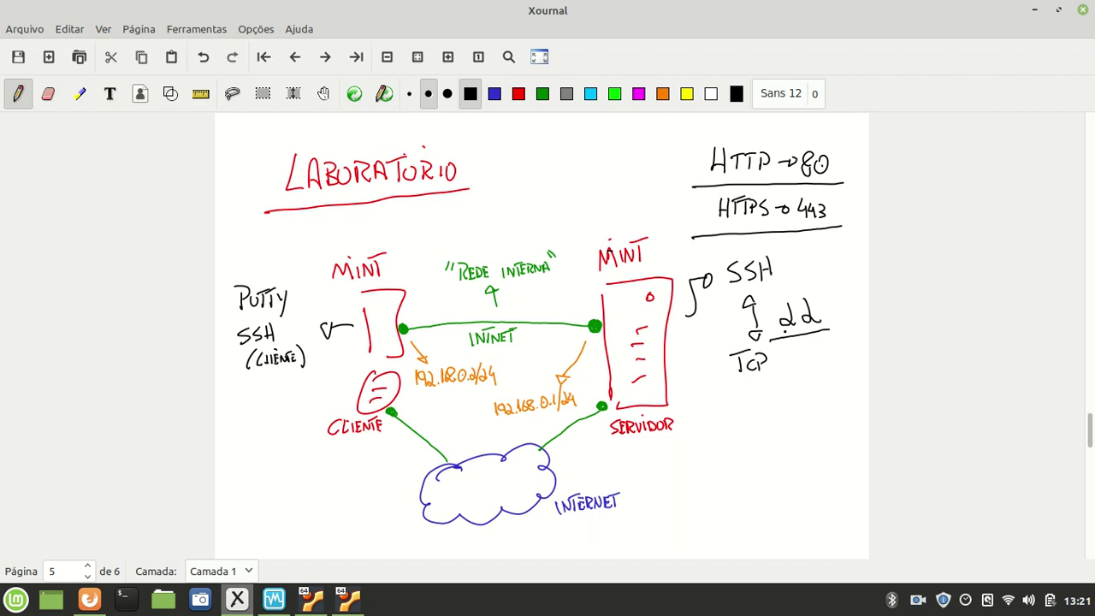
# - Write NMAP in black pen beneath the TCP note and underline it
pyautogui.moveTo(704, 459)
pyautogui.mouseDown()
pyautogui.moveTo(707, 439)
pyautogui.moveTo(739, 453)
pyautogui.moveTo(750, 440)
pyautogui.moveTo(759, 451)
pyautogui.moveTo(758, 440)
pyautogui.moveTo(684, 470)
pyautogui.mouseUp()
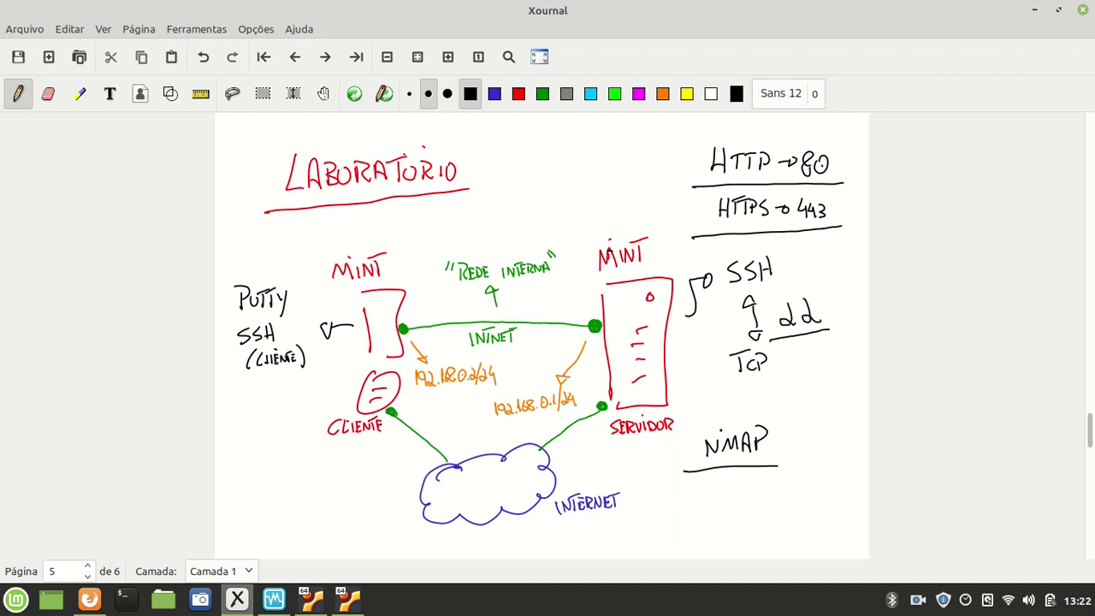
# - Switch to the Servidor VM and run cd /etc/ssh in its root terminal
pyautogui.moveTo(321, 603)
pyautogui.click(334, 498)
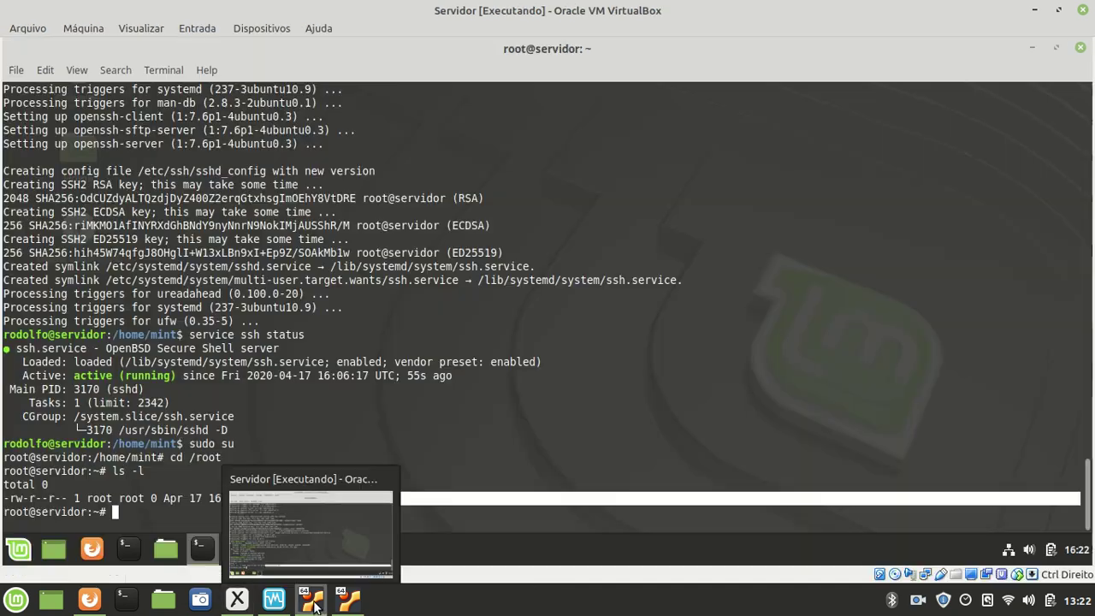
pyautogui.click(327, 515)
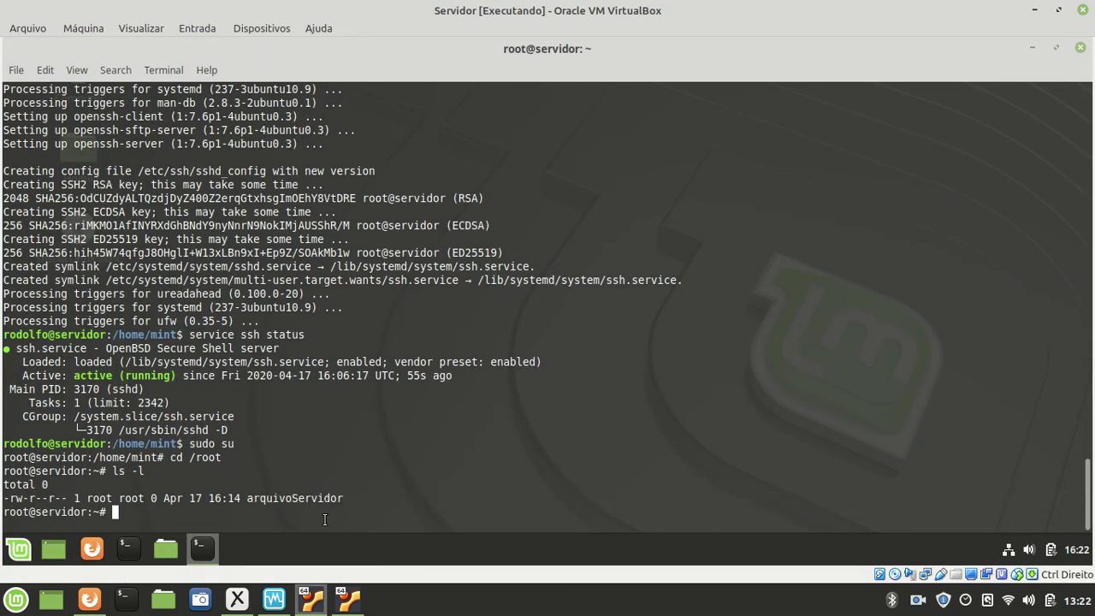
pyautogui.write('cd /etc/ssh')
pyautogui.press('Return')
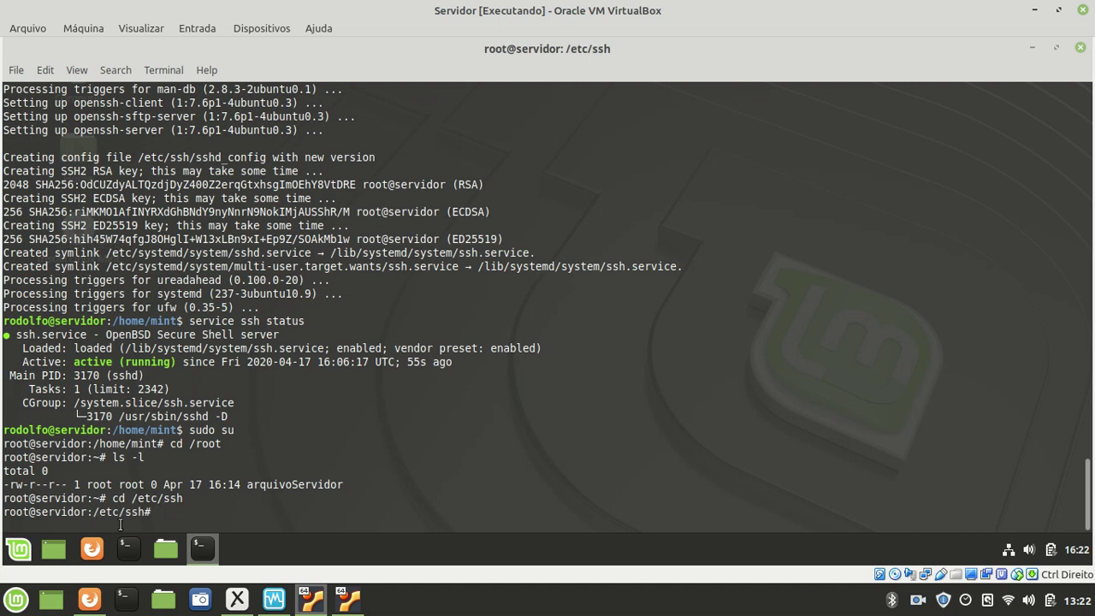
# - Highlight etc in the command, then start editing an /etc/hostname path at the prompt
pyautogui.moveTo(137, 499); pyautogui.dragTo(137, 489)
pyautogui.click(194, 515)
pyautogui.write("'/")
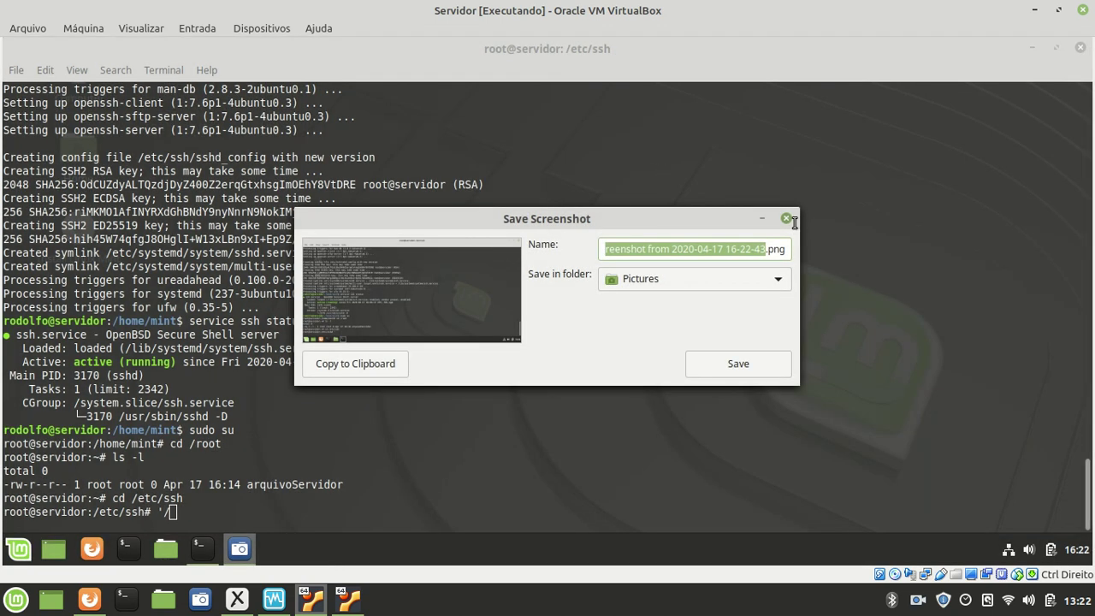
pyautogui.click(787, 219)
pyautogui.press('BackSpace')
pyautogui.press('BackSpace')
pyautogui.write('.')
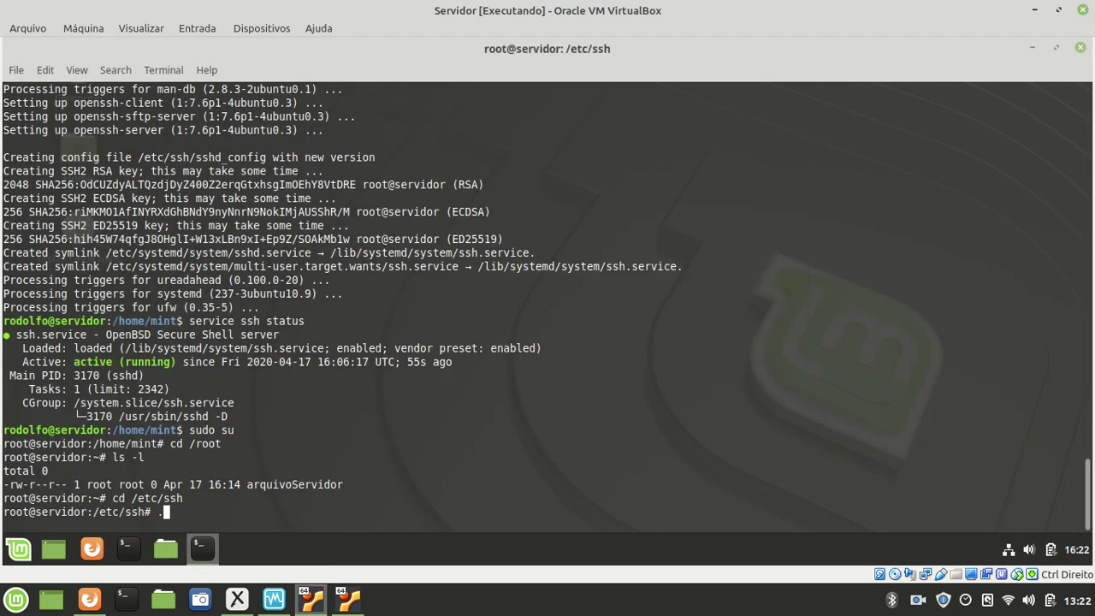
pyautogui.write('etc/hostname')
pyautogui.press('Left')
pyautogui.press('Left')
pyautogui.press('Left')
pyautogui.press('Left')
pyautogui.press('Left')
pyautogui.press('Left')
pyautogui.press('Left')
pyautogui.press('Right')
pyautogui.press('Right')
pyautogui.press('Right')
pyautogui.press('Right')
pyautogui.press('Right')
pyautogui.press('Right')
pyautogui.press('Right')
pyautogui.press('BackSpace')
pyautogui.press('BackSpace')
pyautogui.press('BackSpace')
pyautogui.press('BackSpace')
pyautogui.press('BackSpace')
pyautogui.press('BackSpace')
pyautogui.press('BackSpace')
pyautogui.press('BackSpace')
pyautogui.press('BackSpace')
pyautogui.press('BackSpace')
pyautogui.press('BackSpace')
pyautogui.press('BackSpace')
pyautogui.press('BackSpace')
# - Run ls -l in /etc/ssh and highlight sshd_config and ssh_config in the listing
pyautogui.write('ls -l')
pyautogui.press('Return')
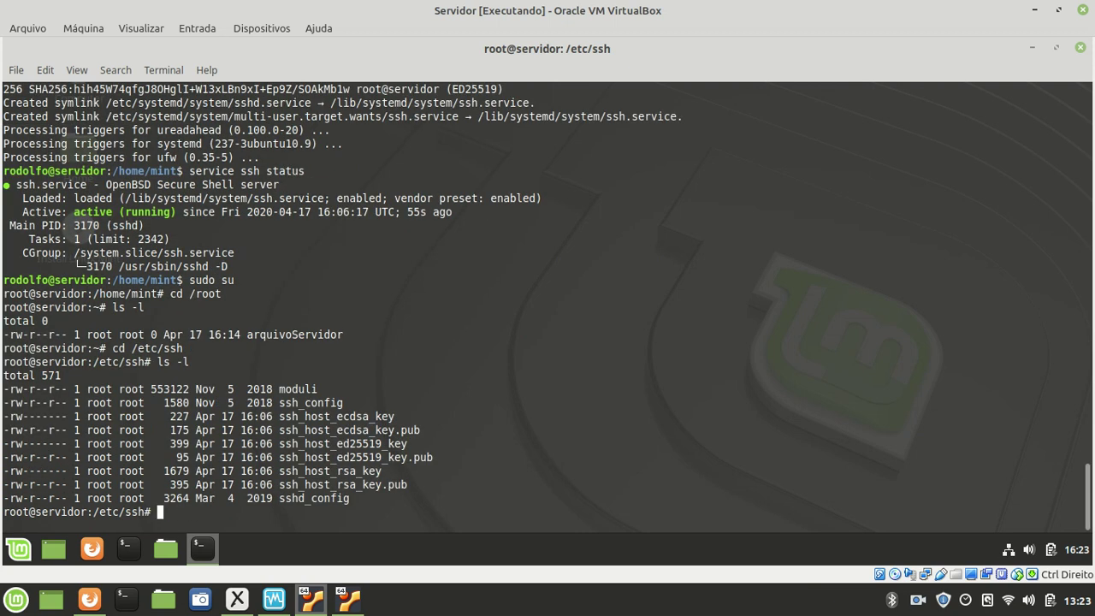
pyautogui.moveTo(278, 385); pyautogui.dragTo(363, 509)
pyautogui.click(382, 511)
pyautogui.moveTo(279, 499); pyautogui.dragTo(358, 499)
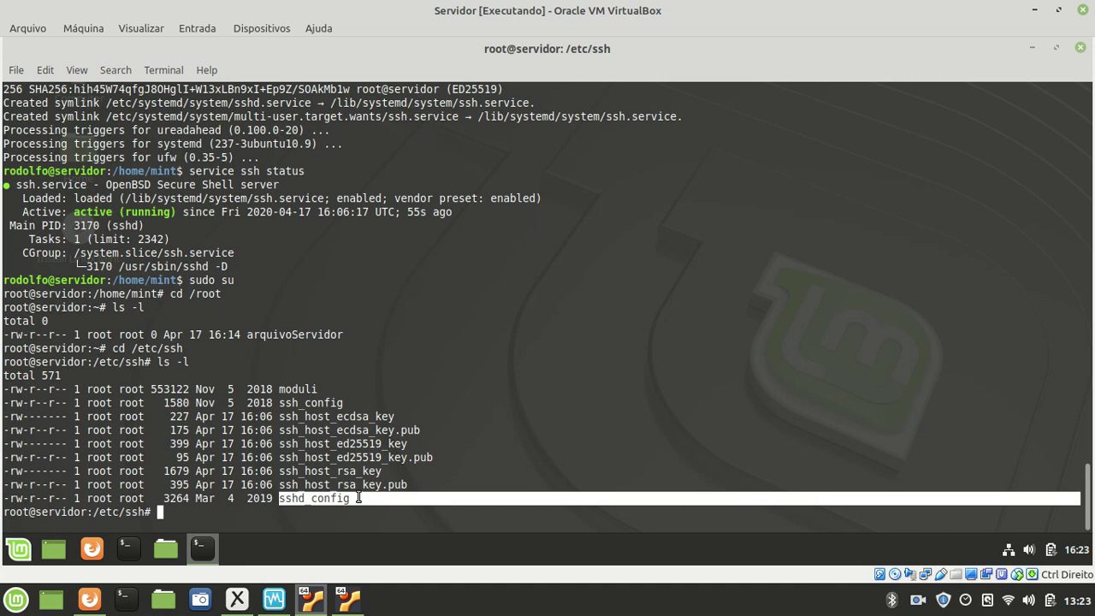
pyautogui.click(323, 498)
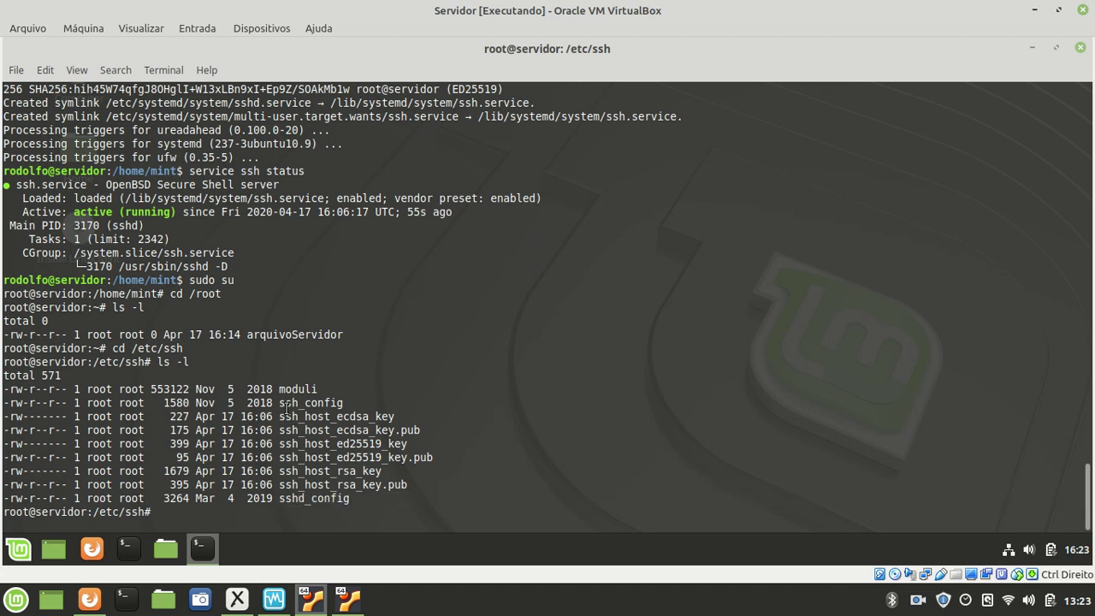
pyautogui.moveTo(280, 403); pyautogui.dragTo(346, 402)
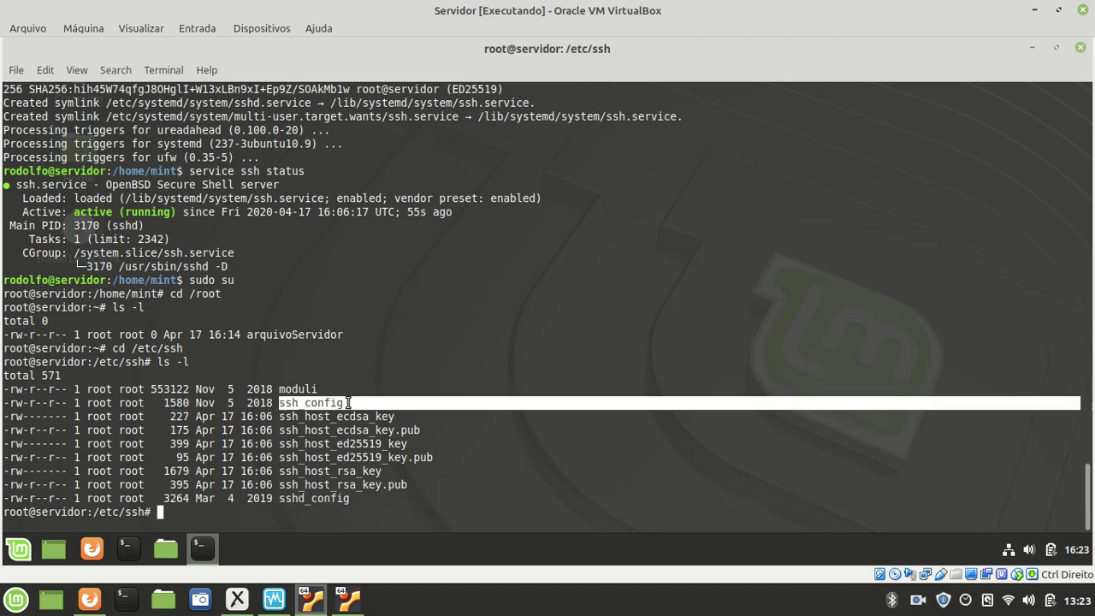
pyautogui.moveTo(275, 499); pyautogui.dragTo(356, 492)
pyautogui.click(318, 496)
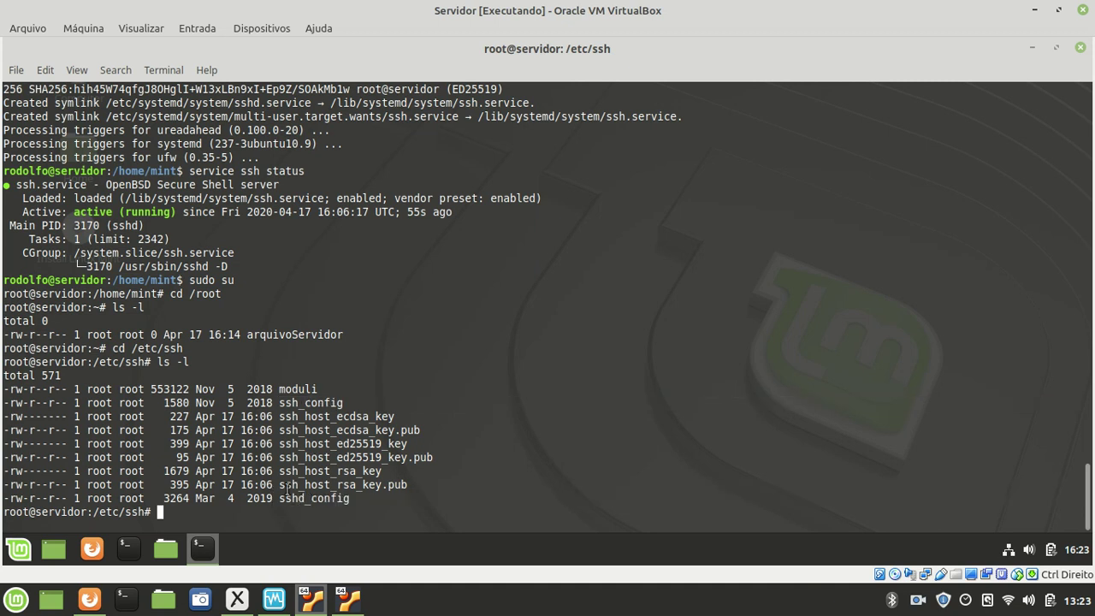
pyautogui.moveTo(280, 496); pyautogui.dragTo(343, 498)
pyautogui.click(304, 497)
pyautogui.click(303, 498)
pyautogui.click(302, 498)
pyautogui.moveTo(301, 497); pyautogui.dragTo(351, 505)
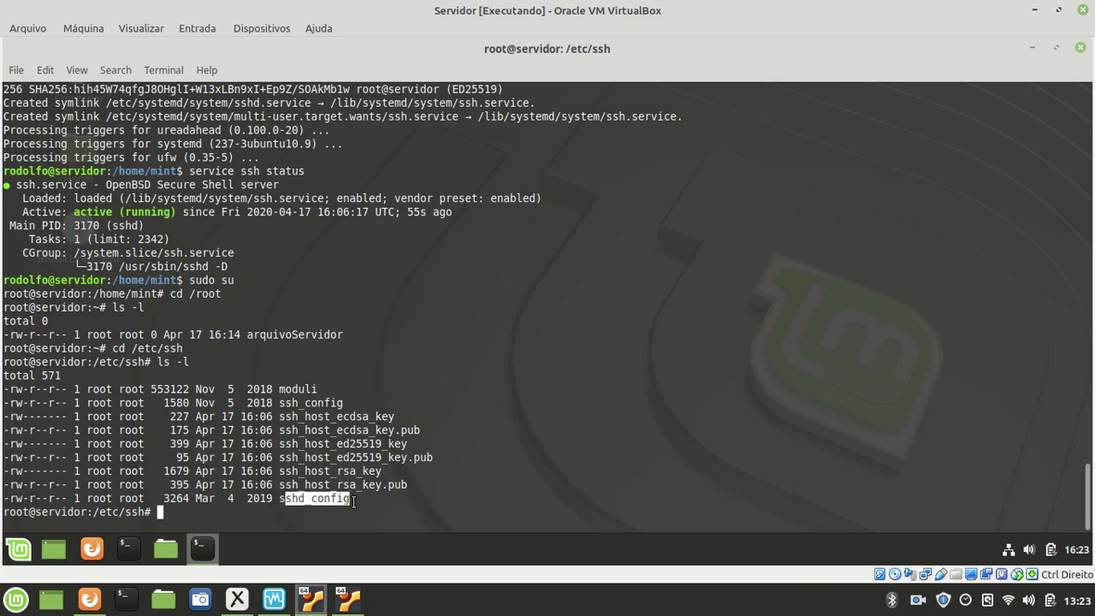
pyautogui.click(353, 502)
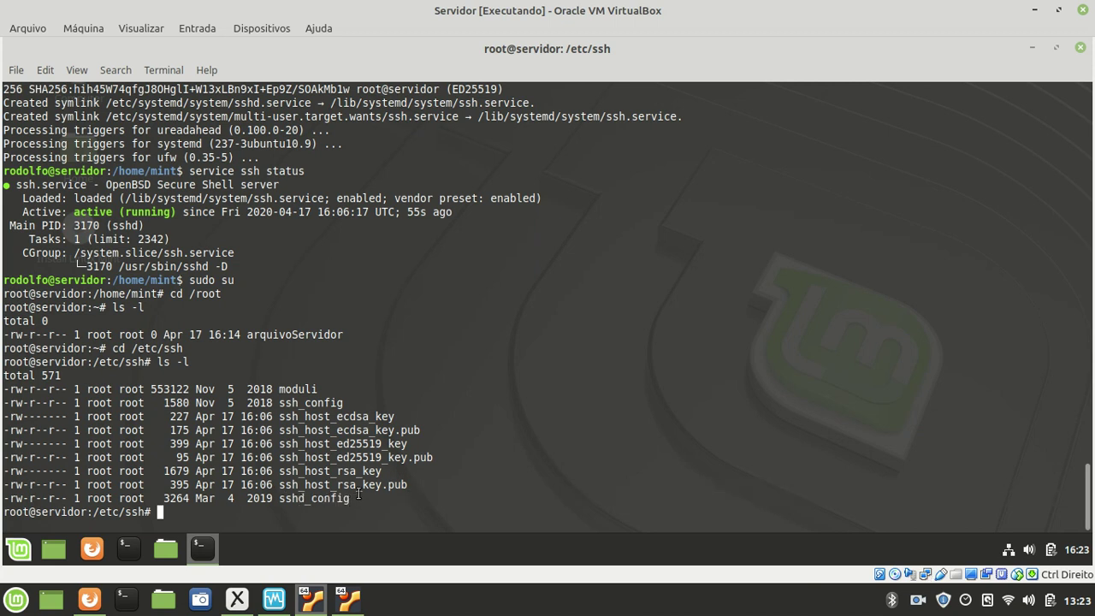
# - Open sshd_config in nano, completing the file name with Tab
pyautogui.write('nano sshd')
pyautogui.press('Tab')
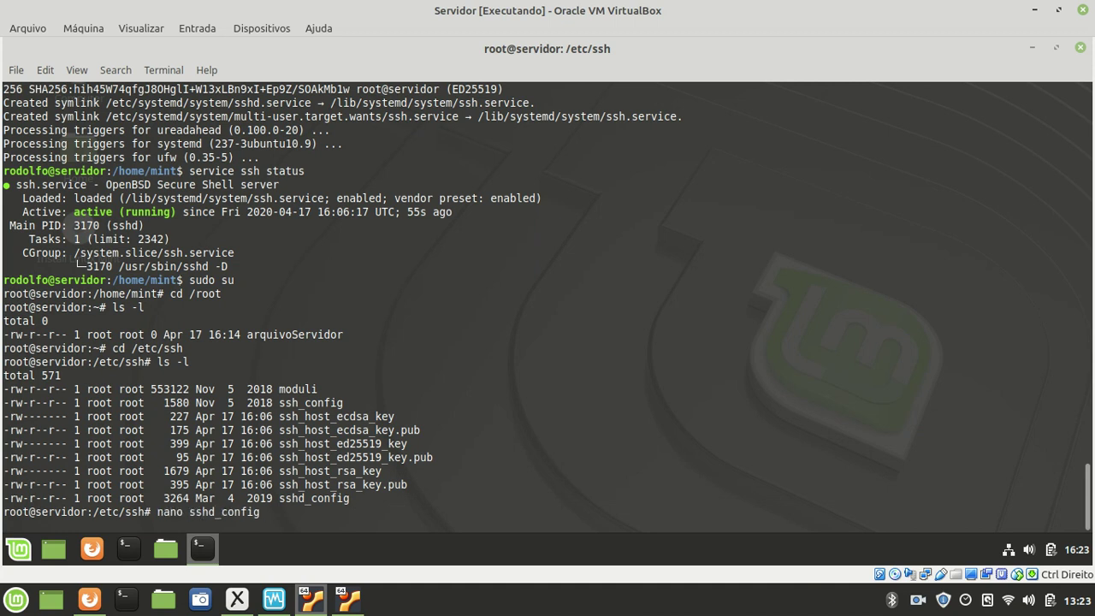
pyautogui.press('Return')
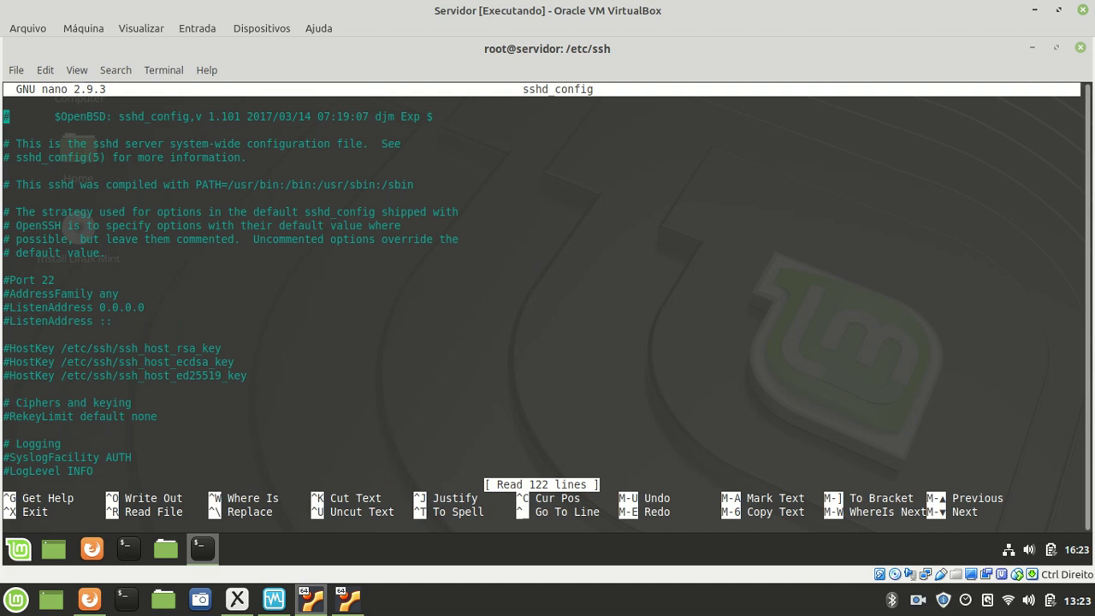
# - Uncomment the #Port 22 line in sshd_config and change the port to 15001
pyautogui.press('Down')
pyautogui.press('Down')
pyautogui.press('Down')
pyautogui.press('Down')
pyautogui.press('Down')
pyautogui.press('Down')
pyautogui.press('Down')
pyautogui.press('Down')
pyautogui.press('Down')
pyautogui.press('Down')
pyautogui.press('Down')
pyautogui.press('Down')
pyautogui.press('Down')
pyautogui.press('Down')
pyautogui.press('Down')
pyautogui.press('Down')
pyautogui.press('Down')
pyautogui.press('Down')
pyautogui.press('Down')
pyautogui.press('pagedown')
pyautogui.press('pagedown')
pyautogui.press('pagedown')
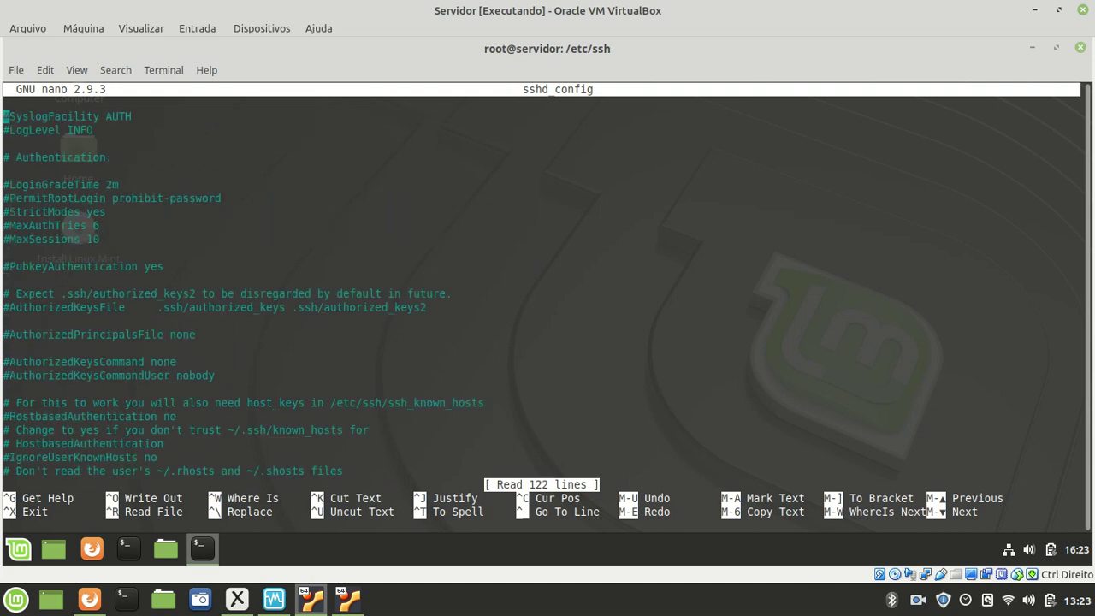
pyautogui.press('pageup')
pyautogui.press('pageup')
pyautogui.press('pageup')
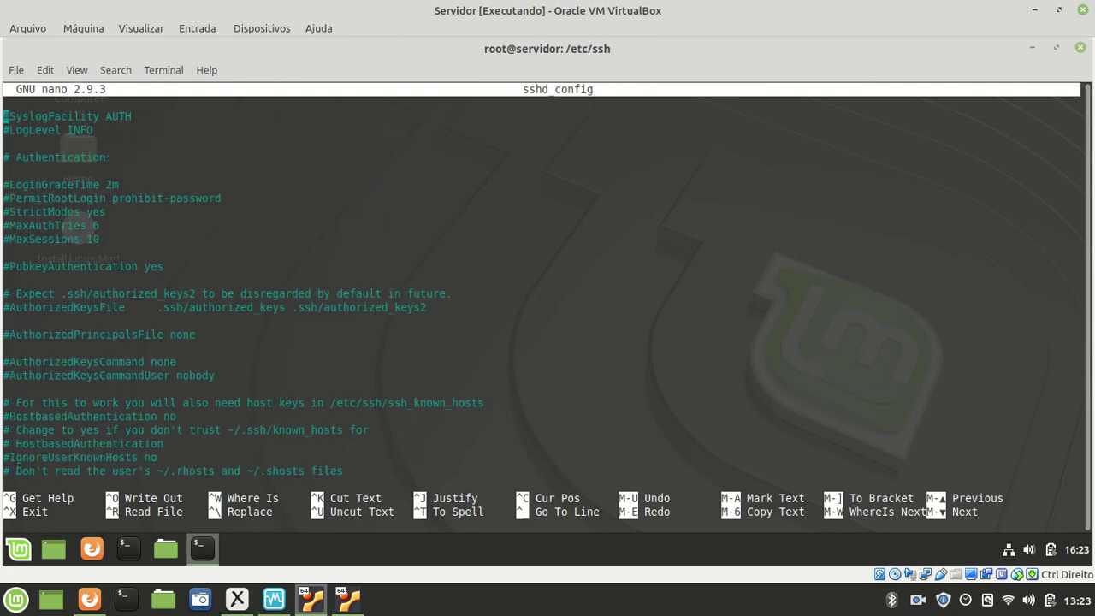
pyautogui.press('Down')
pyautogui.press('Down')
pyautogui.press('Down')
pyautogui.press('Down')
pyautogui.press('Down')
pyautogui.press('Down')
pyautogui.press('Down')
pyautogui.press('Down')
pyautogui.press('Down')
pyautogui.press('Down')
pyautogui.press('Down')
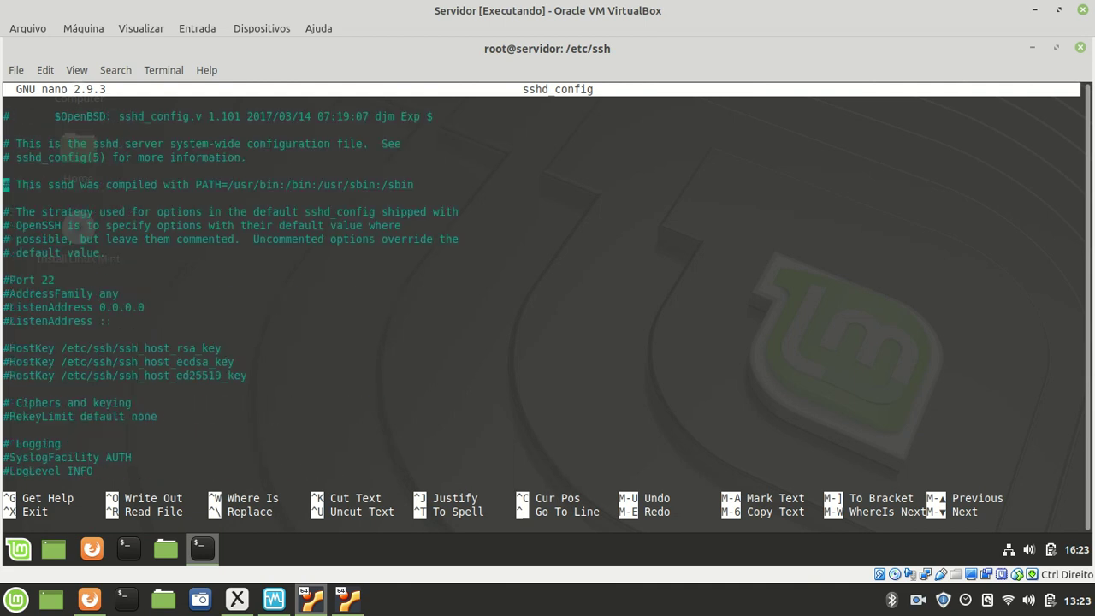
pyautogui.press('Down')
pyautogui.press('Right')
pyautogui.press('Right')
pyautogui.press('Right')
pyautogui.press('Right')
pyautogui.press('Right')
pyautogui.press('Left')
pyautogui.press('Left')
pyautogui.press('Left')
pyautogui.press('Left')
pyautogui.press('Left')
pyautogui.press('Left')
pyautogui.press('Left')
pyautogui.press('Delete')
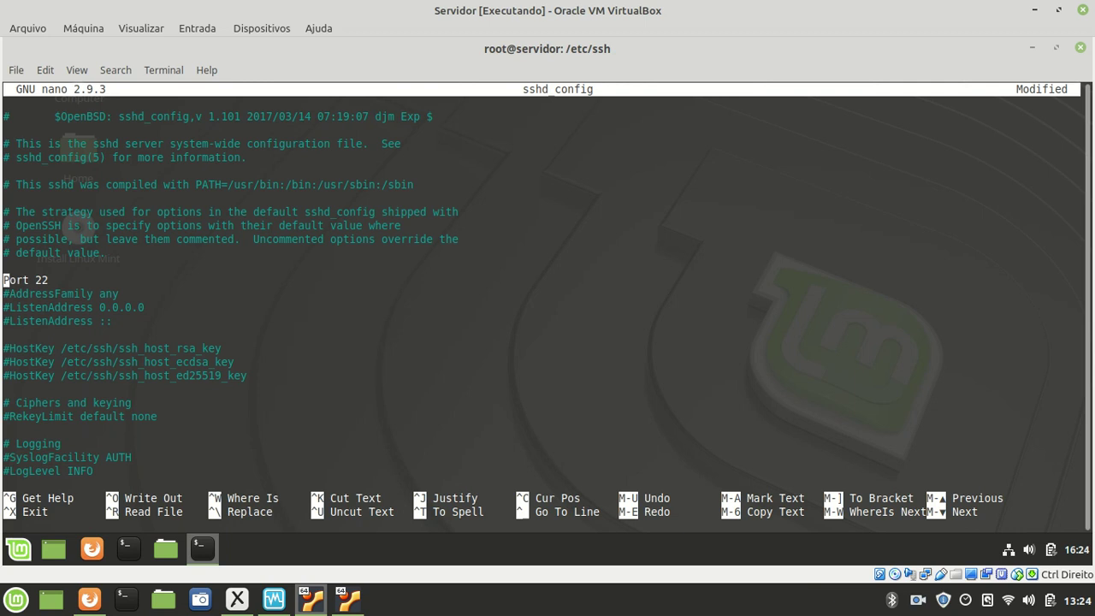
pyautogui.press('Right')
pyautogui.press('Right')
pyautogui.press('Right')
pyautogui.press('Right')
pyautogui.press('Right')
pyautogui.press('Right')
pyautogui.press('Right')
pyautogui.press('BackSpace')
pyautogui.press('BackSpace')
pyautogui.write('15001')
# - Exit nano saving the changes, then type service ssh restart at the prompt
pyautogui.press('Left')
pyautogui.press('Left')
pyautogui.press('Left')
pyautogui.press('Left')
pyautogui.press('Left')
pyautogui.press('Up')
pyautogui.press('Up')
pyautogui.press('Down')
pyautogui.press('Down')
pyautogui.press('Left')
pyautogui.press('Left')
pyautogui.press('Left')
pyautogui.press('Left')
pyautogui.press('Left')
pyautogui.hotkey('ctrl', 'x')
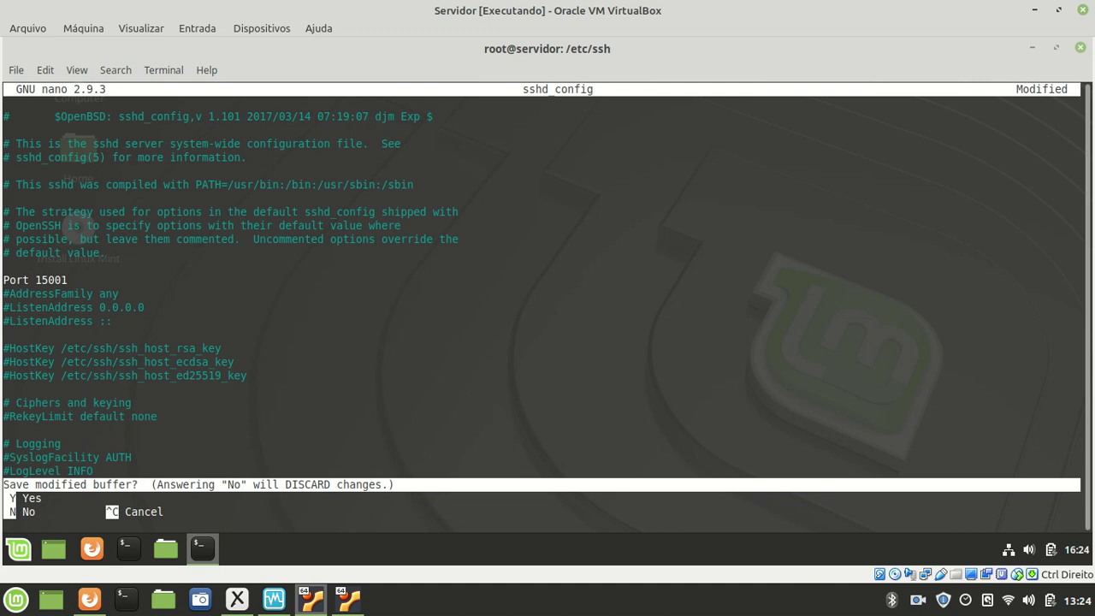
pyautogui.write('n')
pyautogui.write('servi')
pyautogui.write('ce ')
pyautogui.write('ssh ')
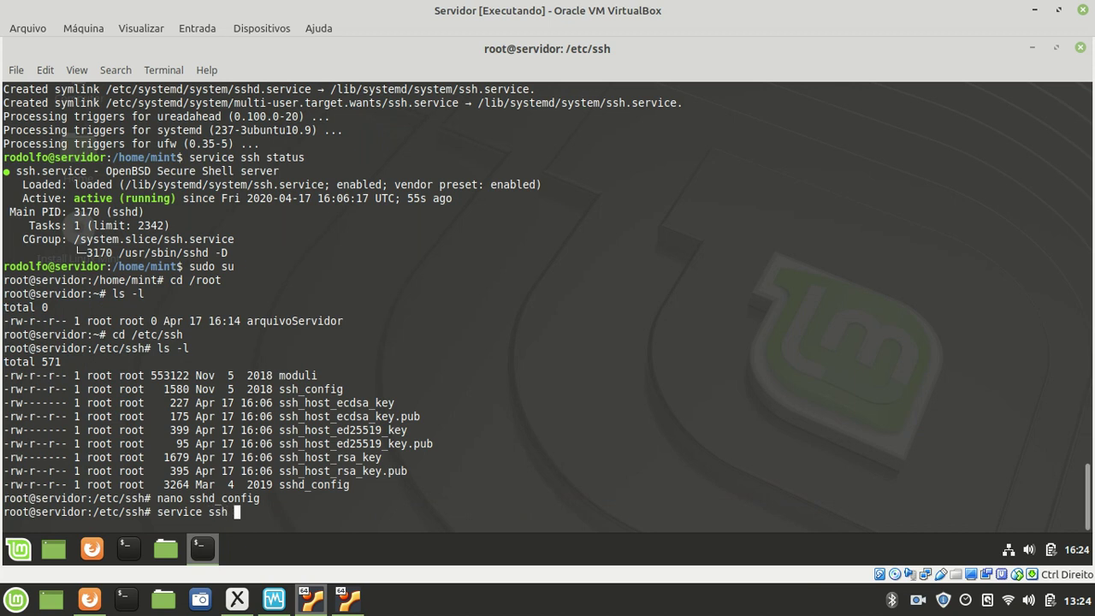
pyautogui.write('restart')
# - Restart the SSH service, then run service ssh status
pyautogui.press('Return')
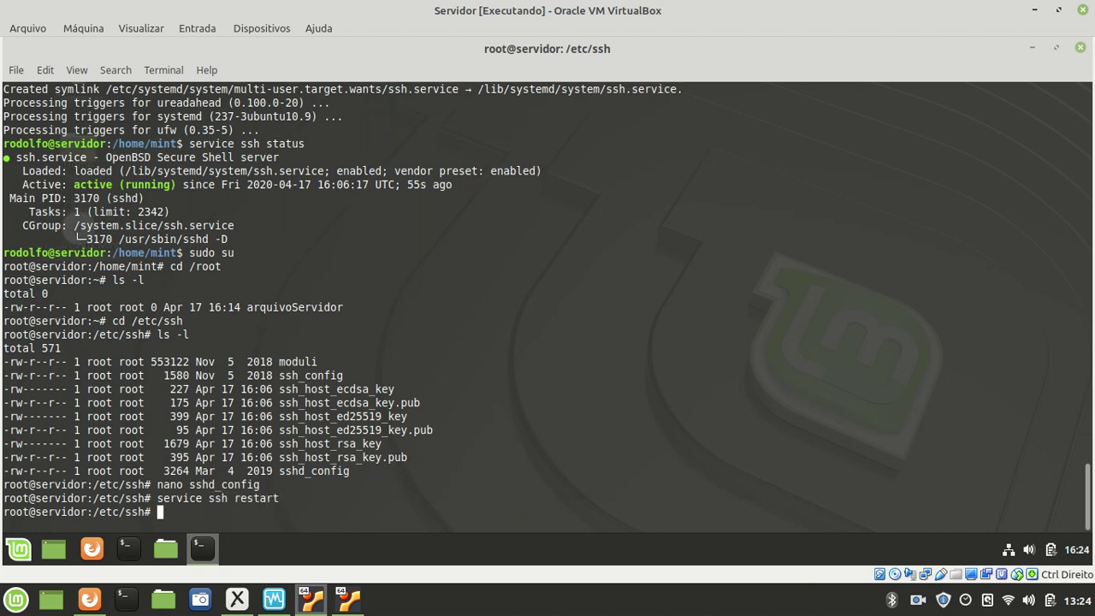
pyautogui.press('Up')
pyautogui.press('BackSpace')
pyautogui.press('BackSpace')
pyautogui.press('BackSpace')
pyautogui.press('BackSpace')
pyautogui.press('BackSpace')
pyautogui.press('BackSpace')
pyautogui.press('BackSpace')
pyautogui.write('status')
pyautogui.press('Return')
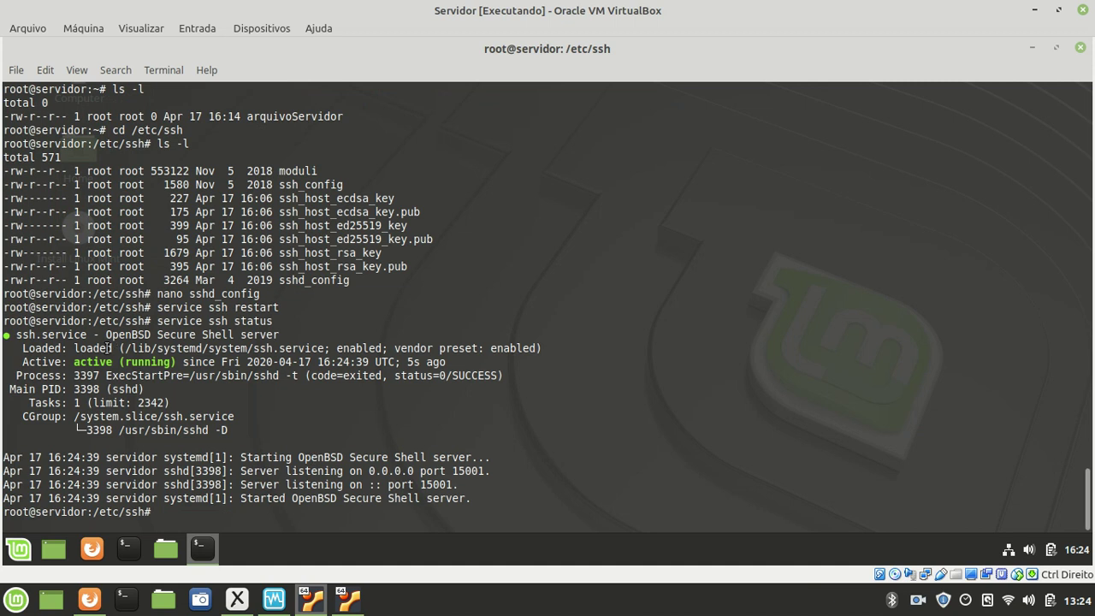
# - Highlight the active (running) status and the 'Server listening on 0.0.0.0 port 15001' line
pyautogui.moveTo(68, 362); pyautogui.dragTo(171, 377)
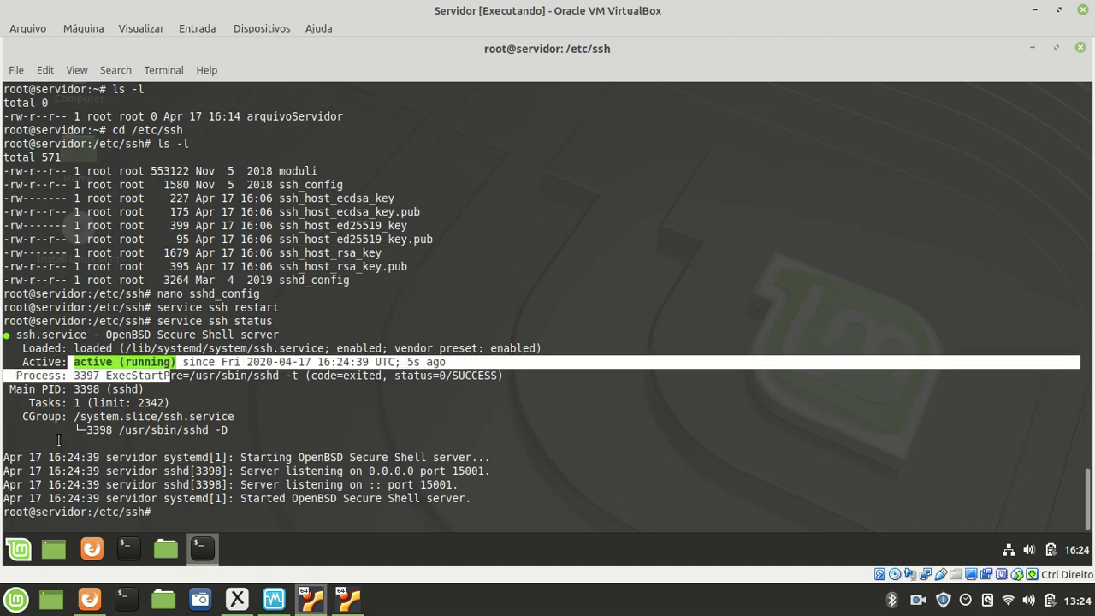
pyautogui.click(13, 449)
pyautogui.moveTo(26, 458); pyautogui.dragTo(477, 499)
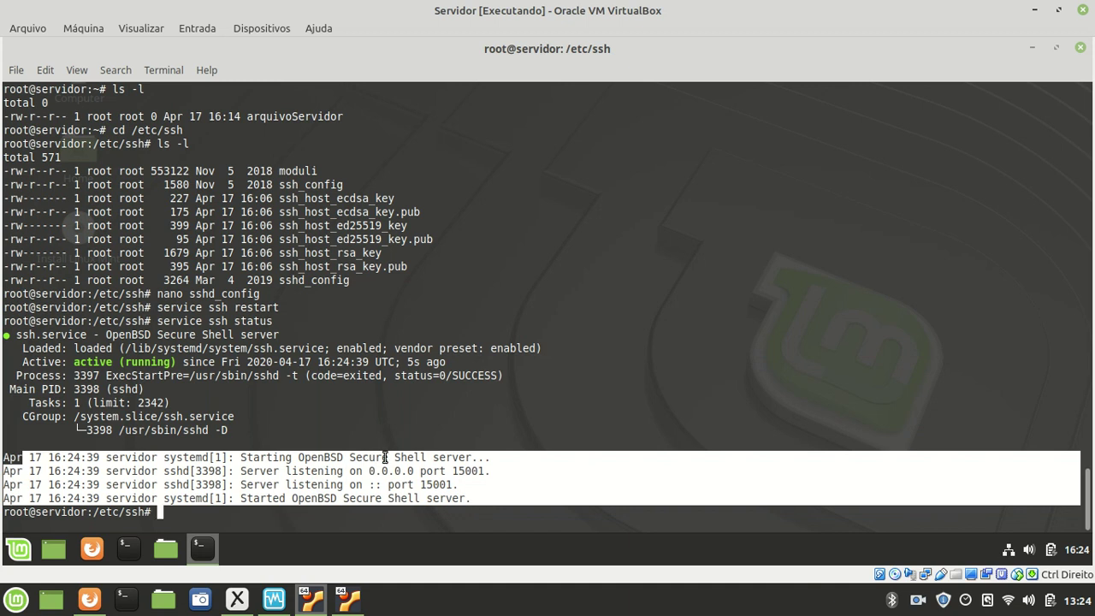
pyautogui.click(268, 491)
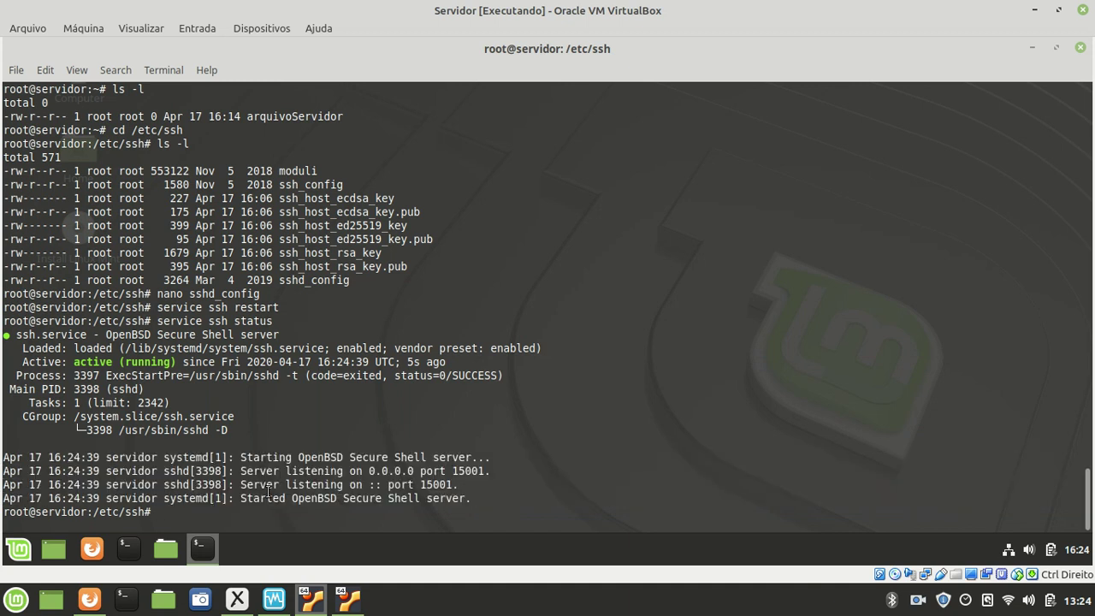
pyautogui.moveTo(241, 471); pyautogui.dragTo(320, 470)
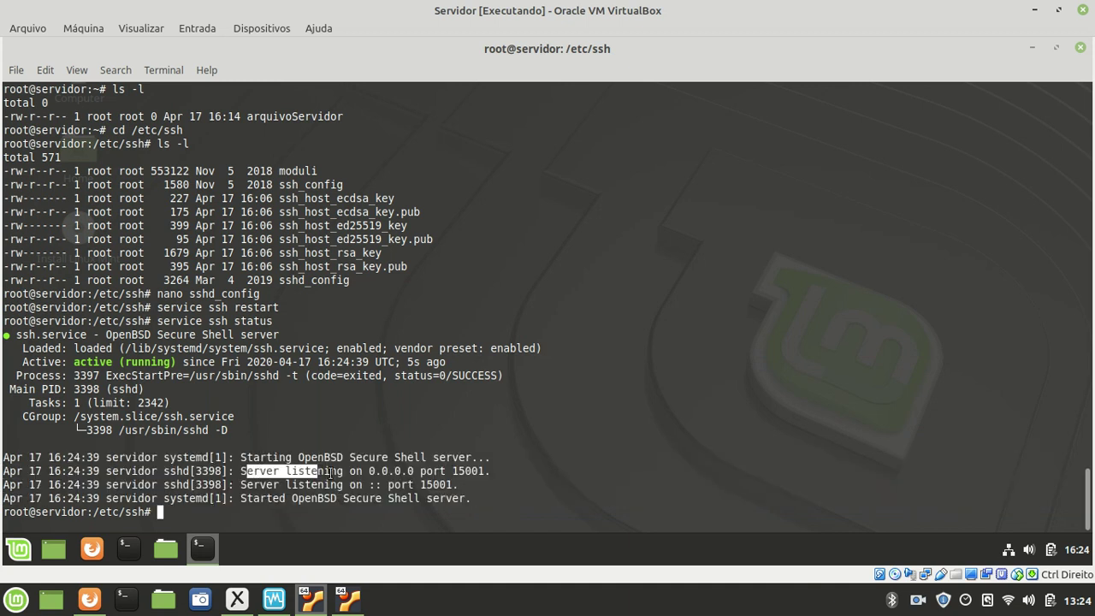
pyautogui.doubleClick(467, 471)
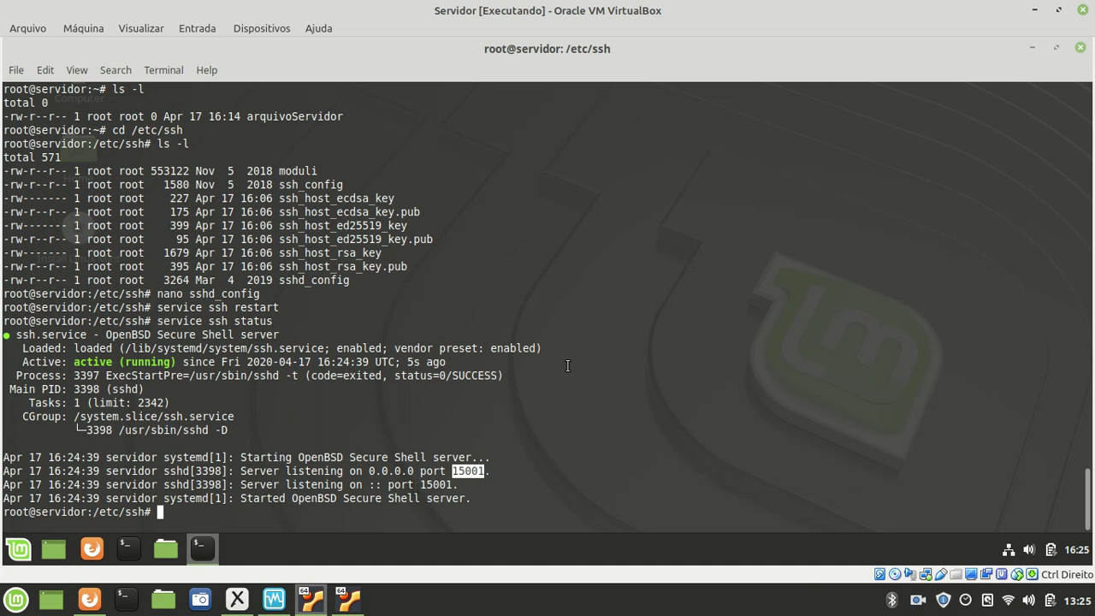
pyautogui.click(519, 443)
pyautogui.moveTo(450, 471); pyautogui.dragTo(482, 472)
# - Switch to the Cliente VM, closing the old PuTTY session and the client terminal
pyautogui.click(311, 605)
pyautogui.click(347, 605)
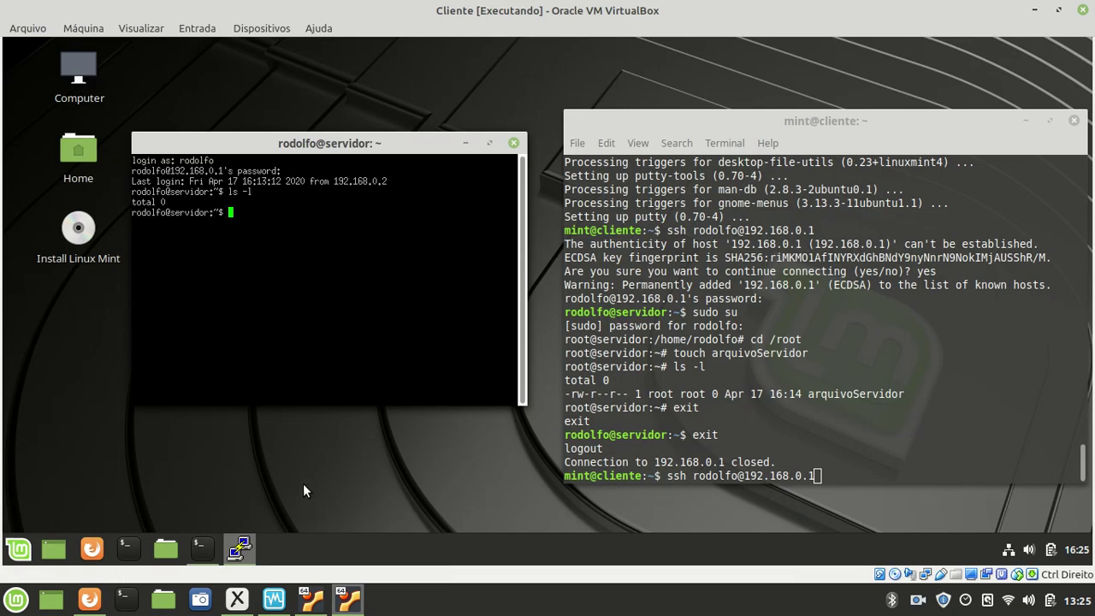
pyautogui.click(513, 142)
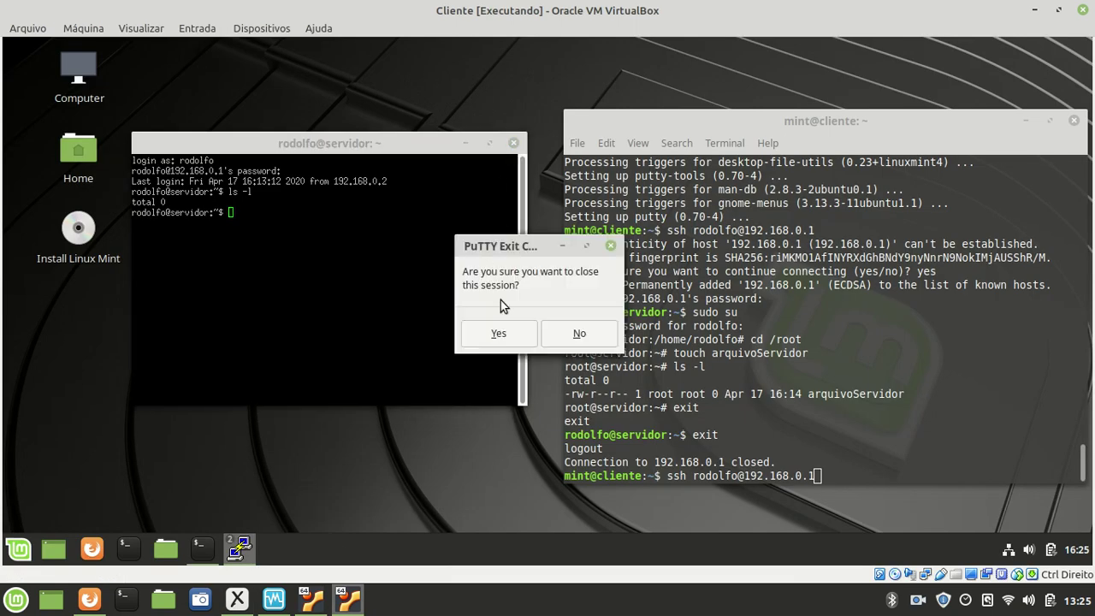
pyautogui.click(502, 333)
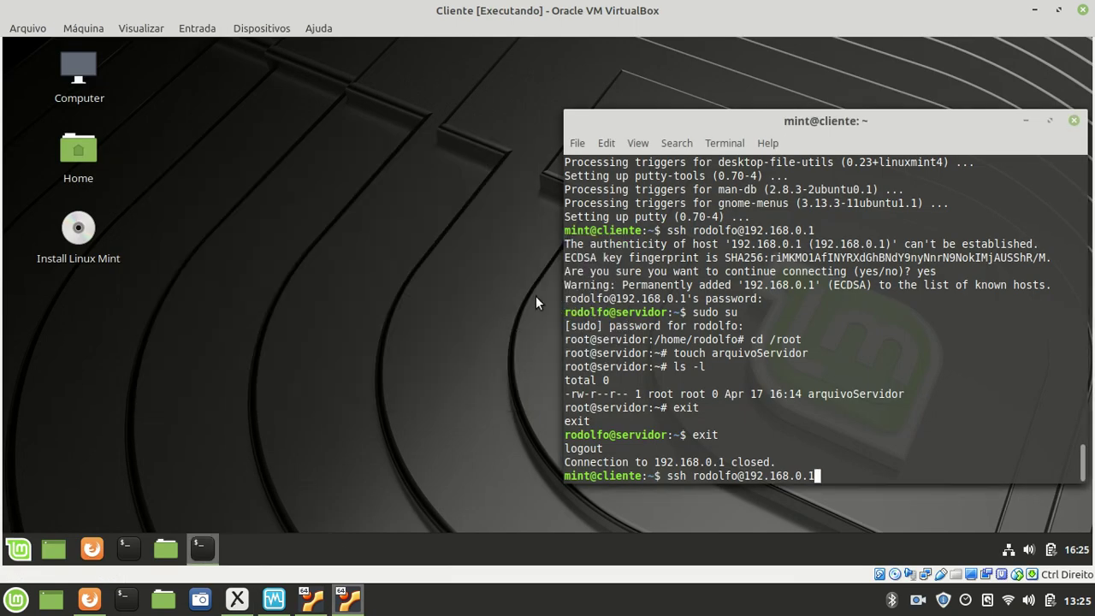
pyautogui.click(1074, 122)
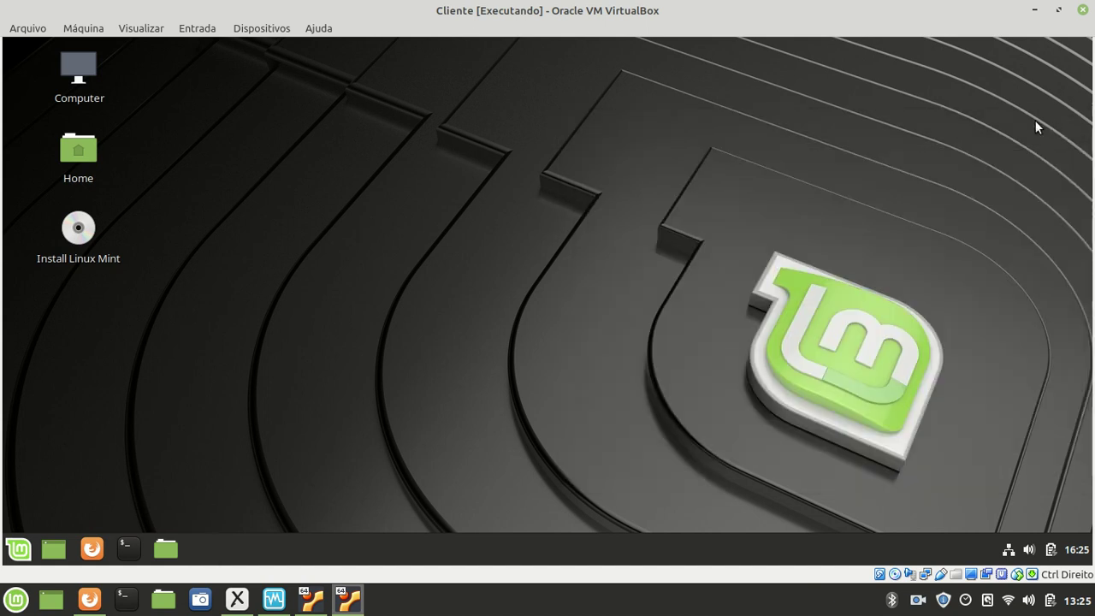
# - Launch PuTTY, connect to 192.168.0.1 on port 22, dismiss the refusal error and close PuTTY
pyautogui.click(19, 548)
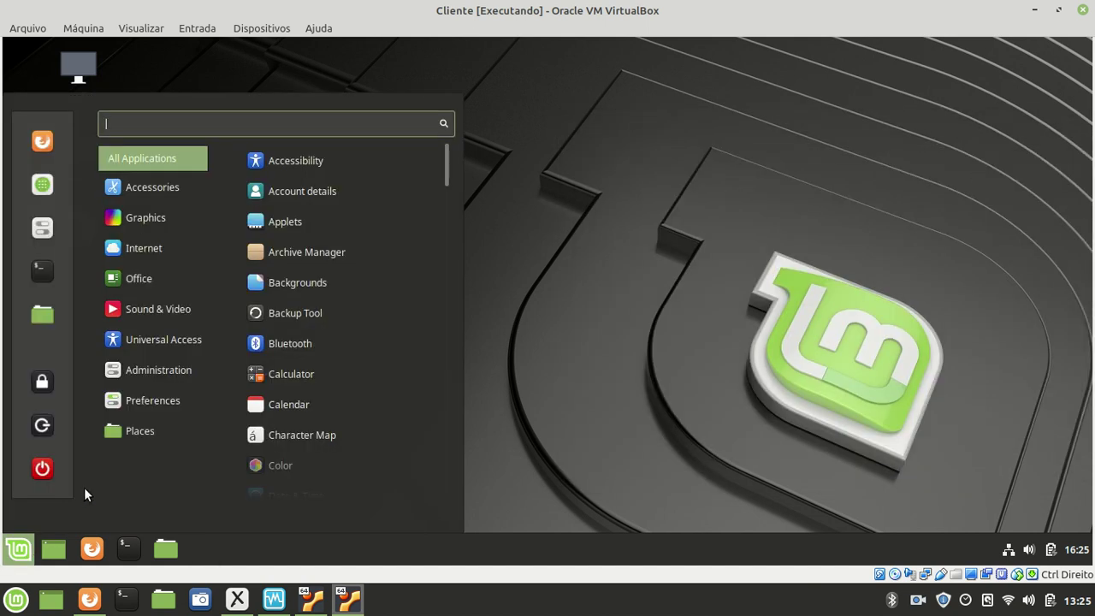
pyautogui.moveTo(143, 254)
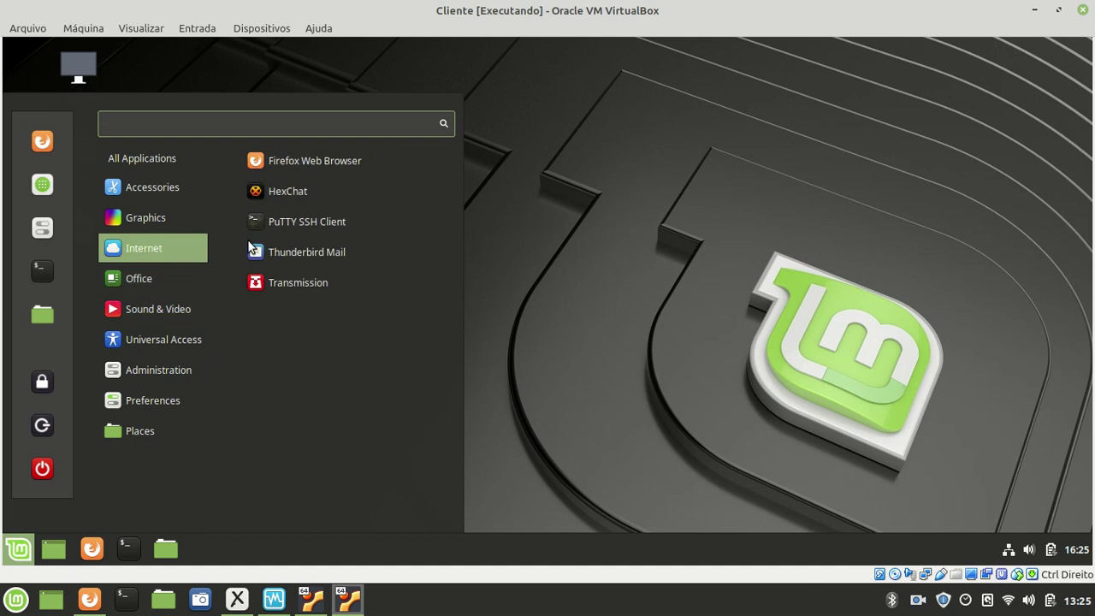
pyautogui.click(291, 221)
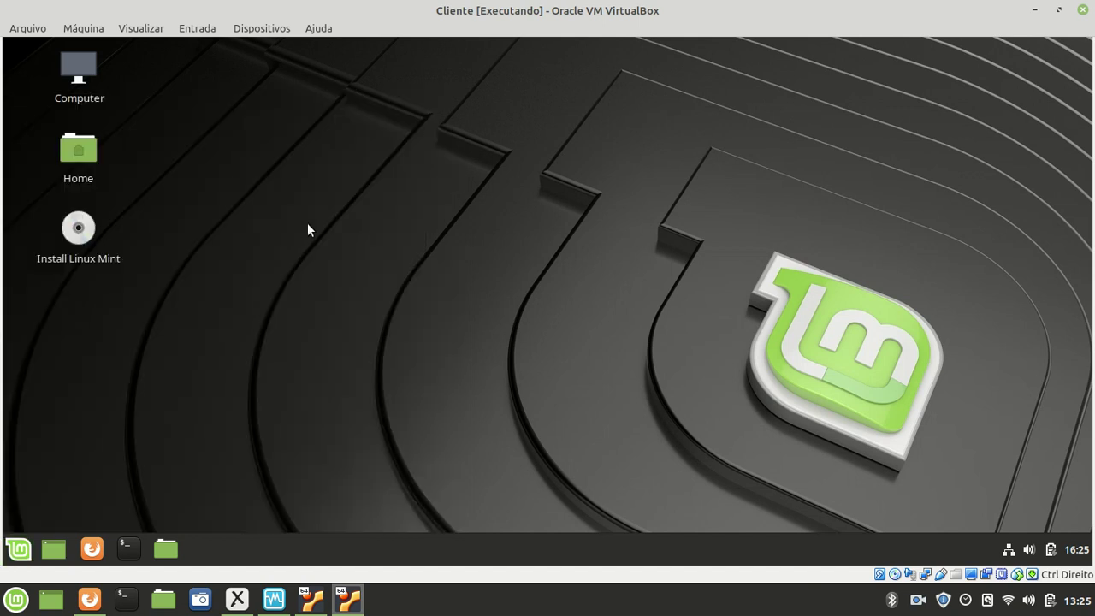
pyautogui.write('192.168.0.1')
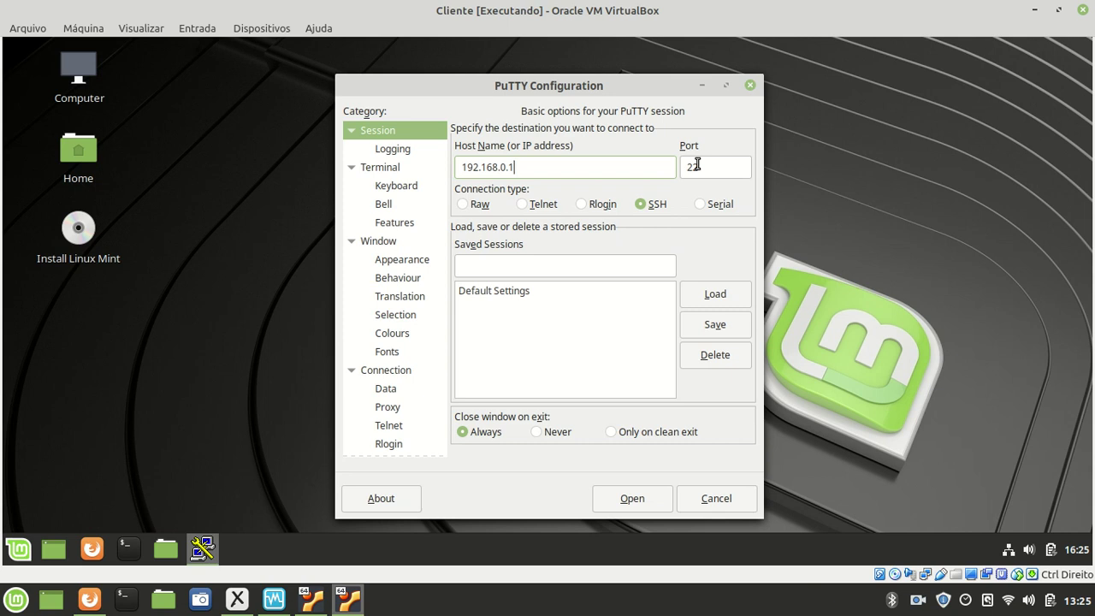
pyautogui.click(707, 168)
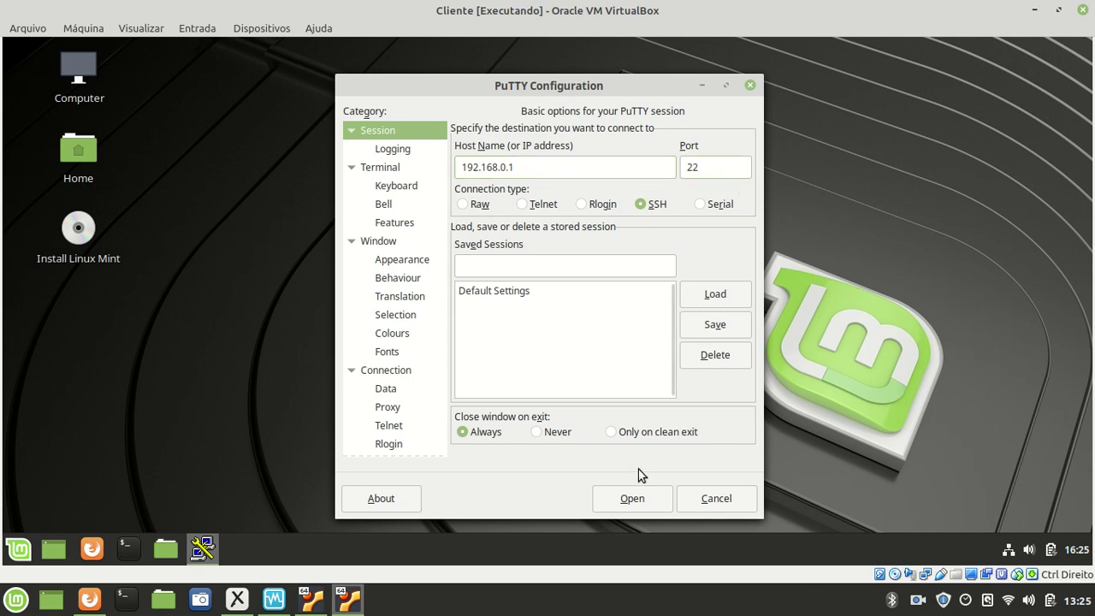
pyautogui.click(634, 499)
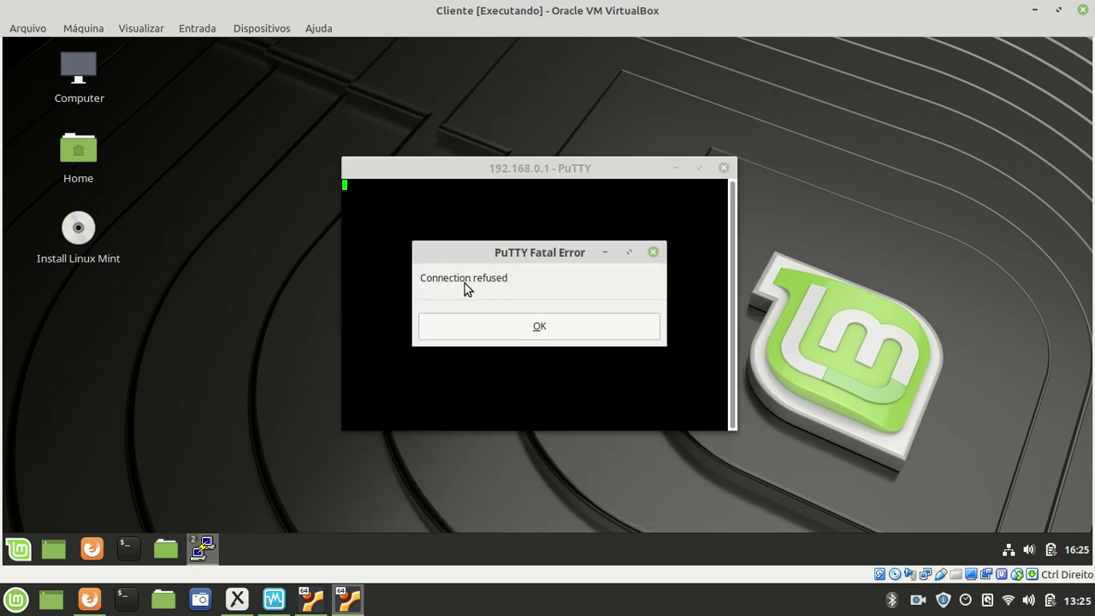
pyautogui.click(472, 326)
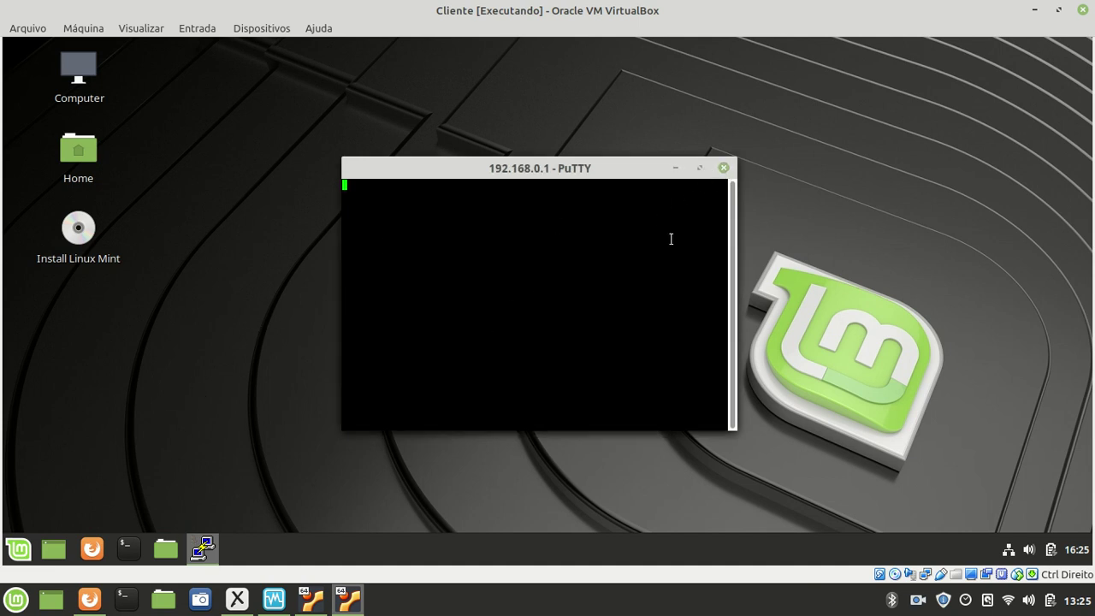
pyautogui.click(723, 168)
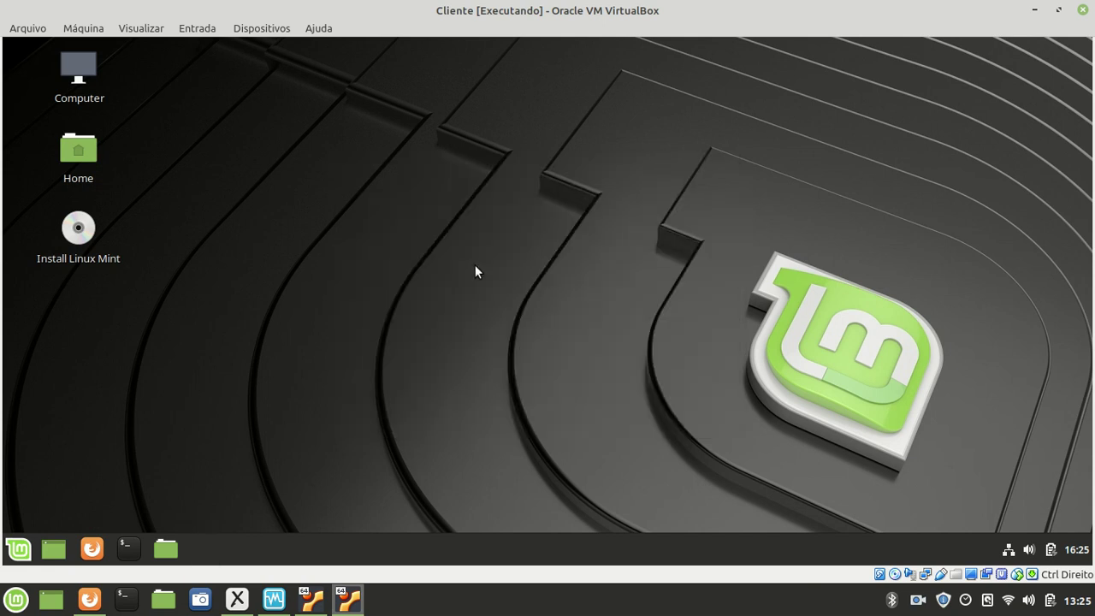
# - Launch PuTTY and connect to 192.168.0.1 on port 15001
pyautogui.click(19, 552)
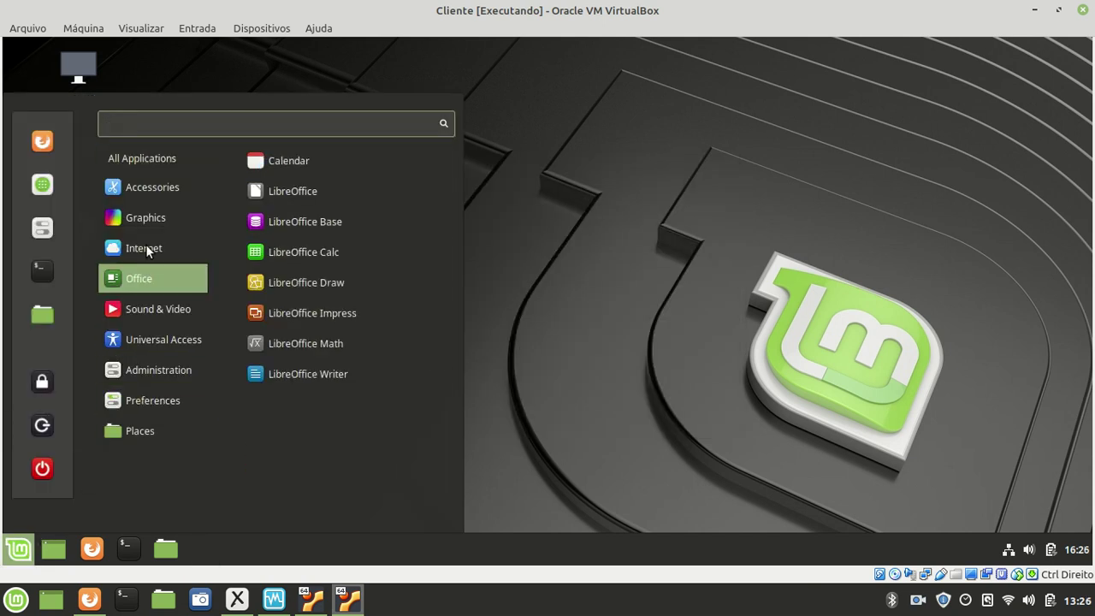
pyautogui.moveTo(144, 246)
pyautogui.click(274, 222)
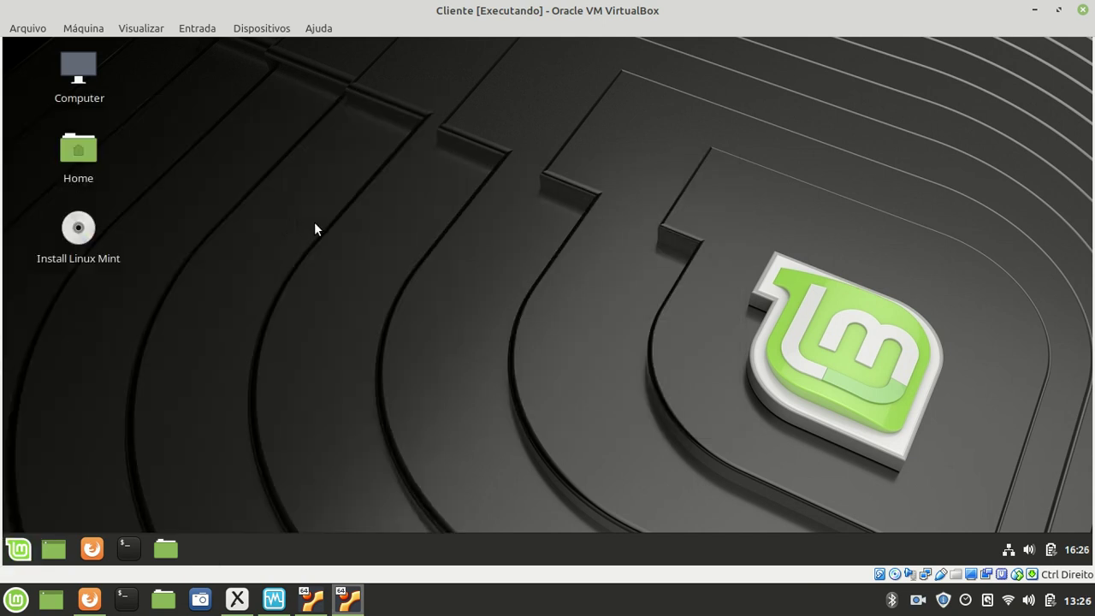
pyautogui.write('192.168.0.1')
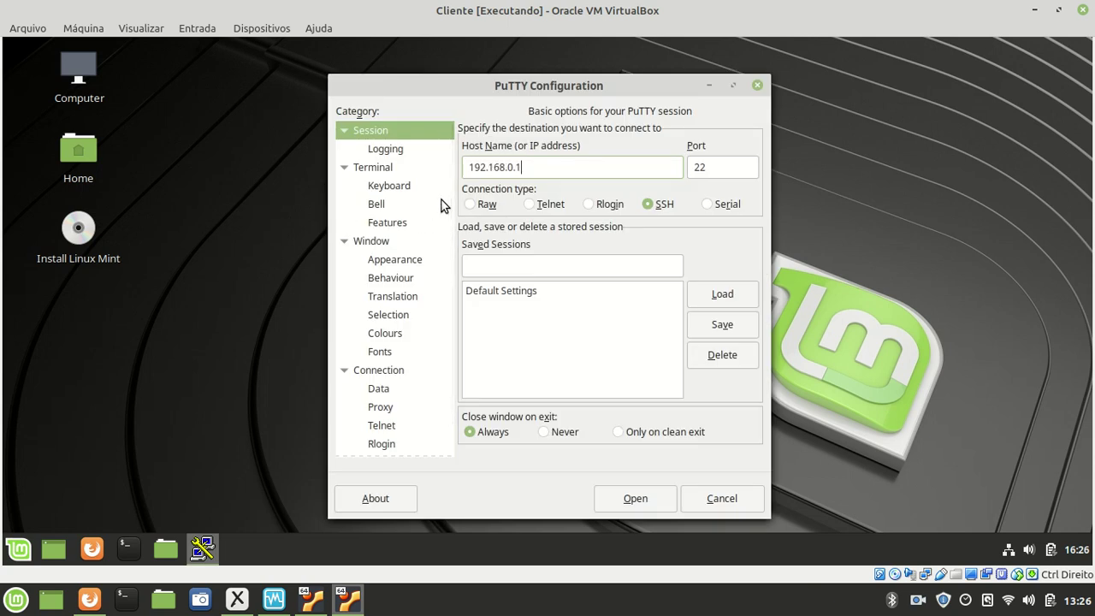
pyautogui.press('Tab')
pyautogui.write('15001')
pyautogui.click(622, 502)
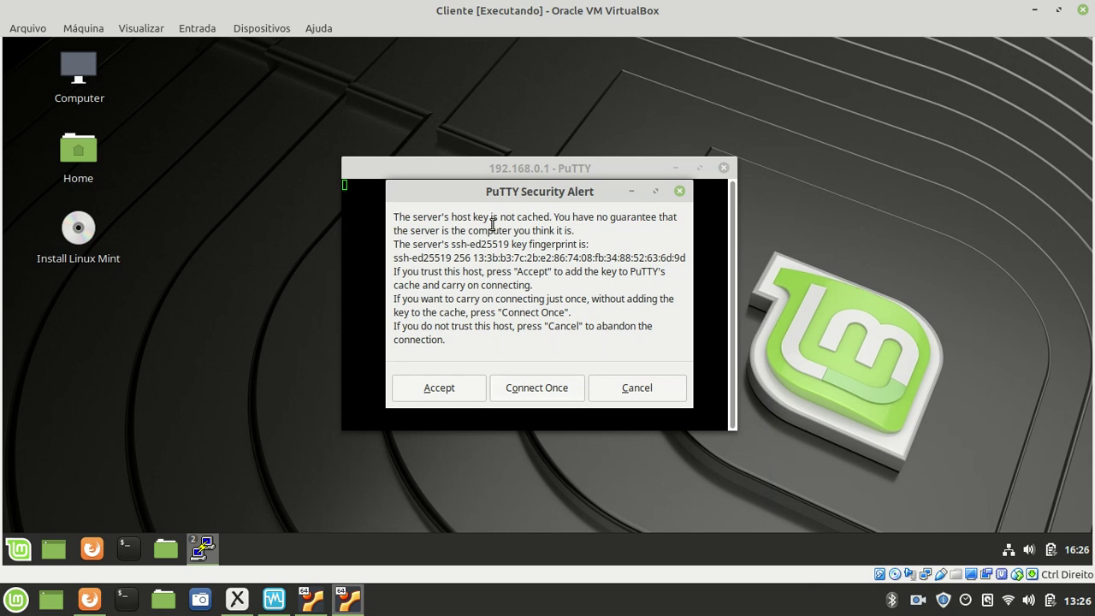
# - Accept the server's host key, log in with the user's login name and password, then end the session
pyautogui.moveTo(502, 229); pyautogui.dragTo(511, 298)
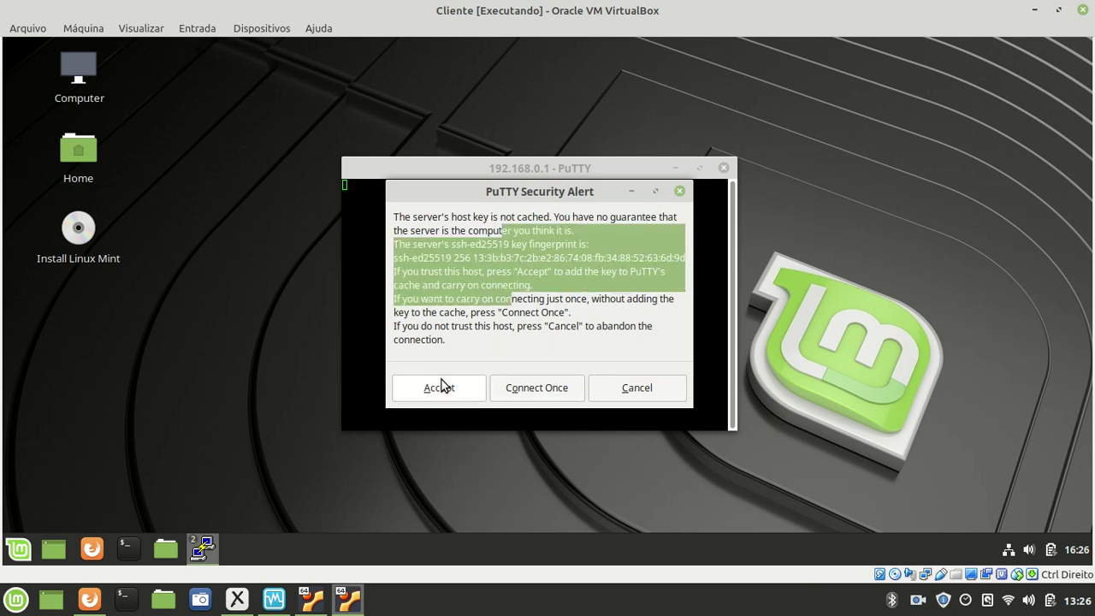
pyautogui.click(440, 387)
pyautogui.write('rodolfo')
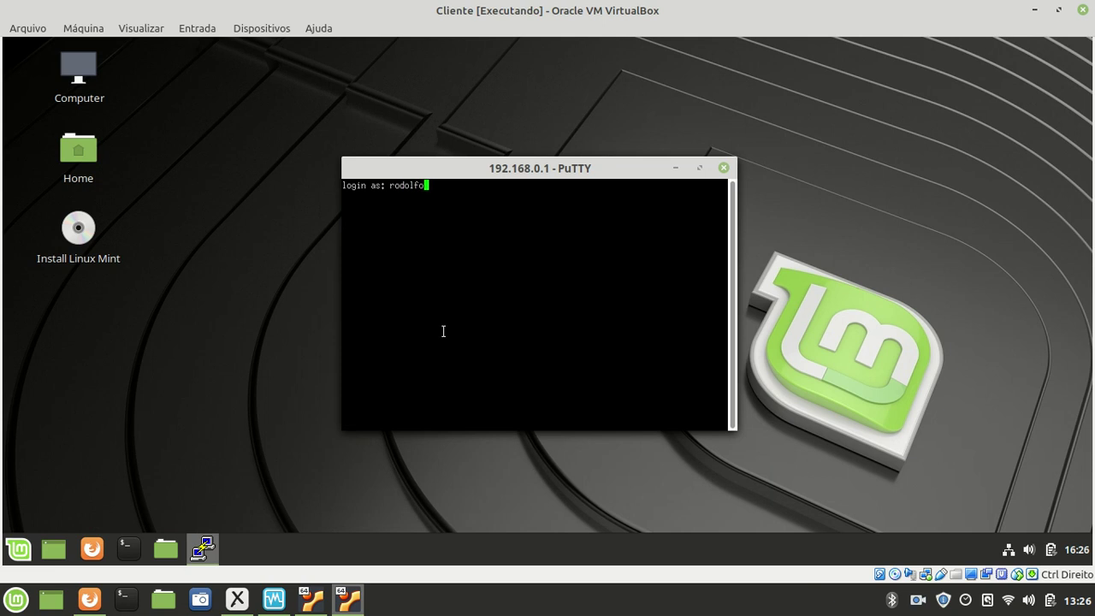
pyautogui.press('Return')
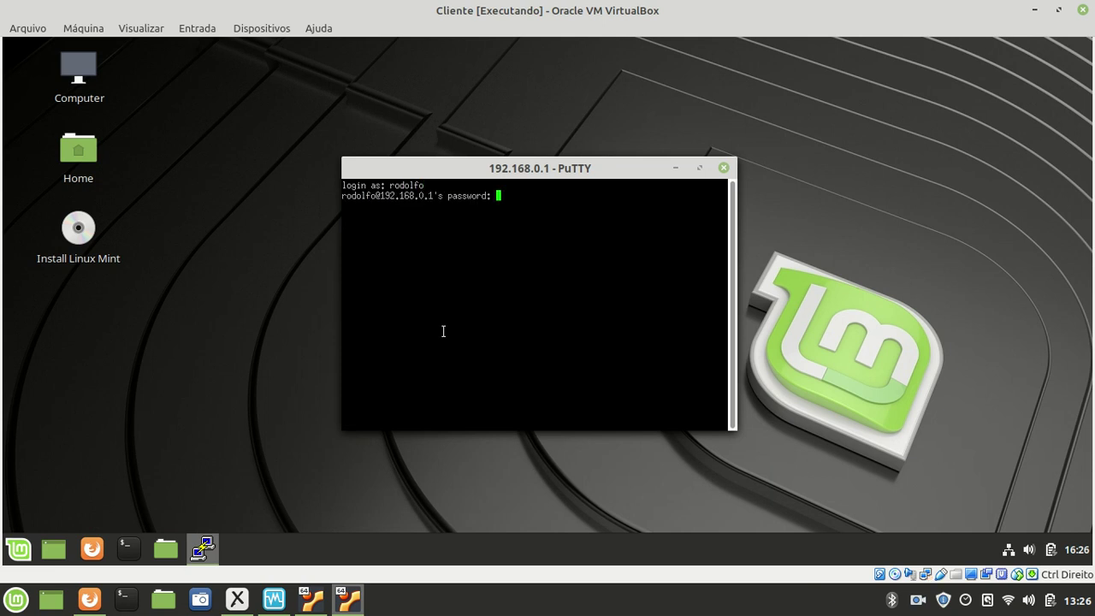
pyautogui.press('Return')
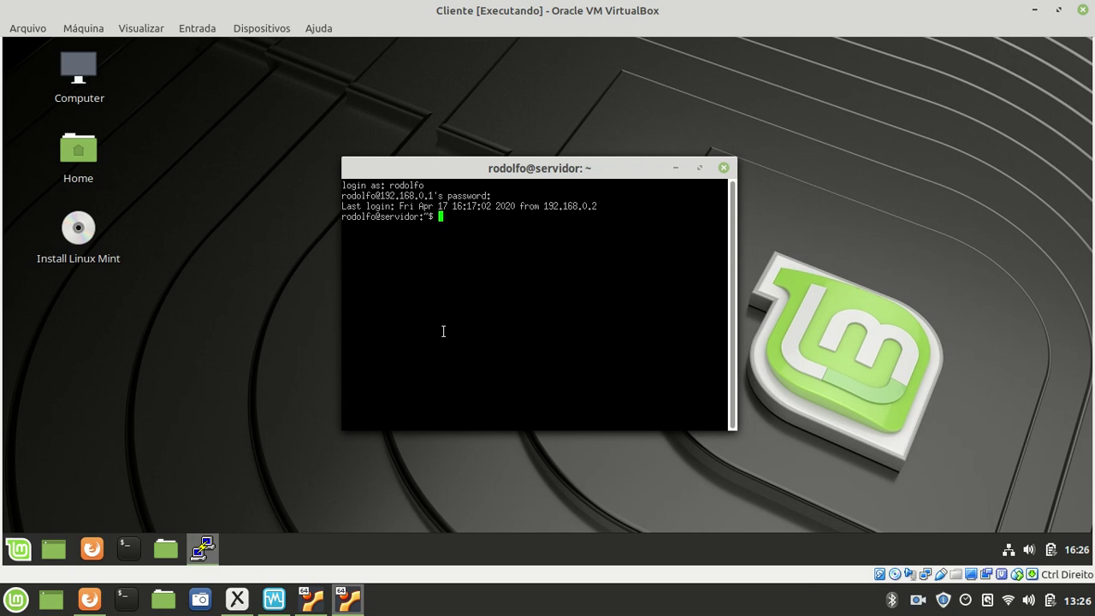
pyautogui.click(724, 167)
pyautogui.click(501, 334)
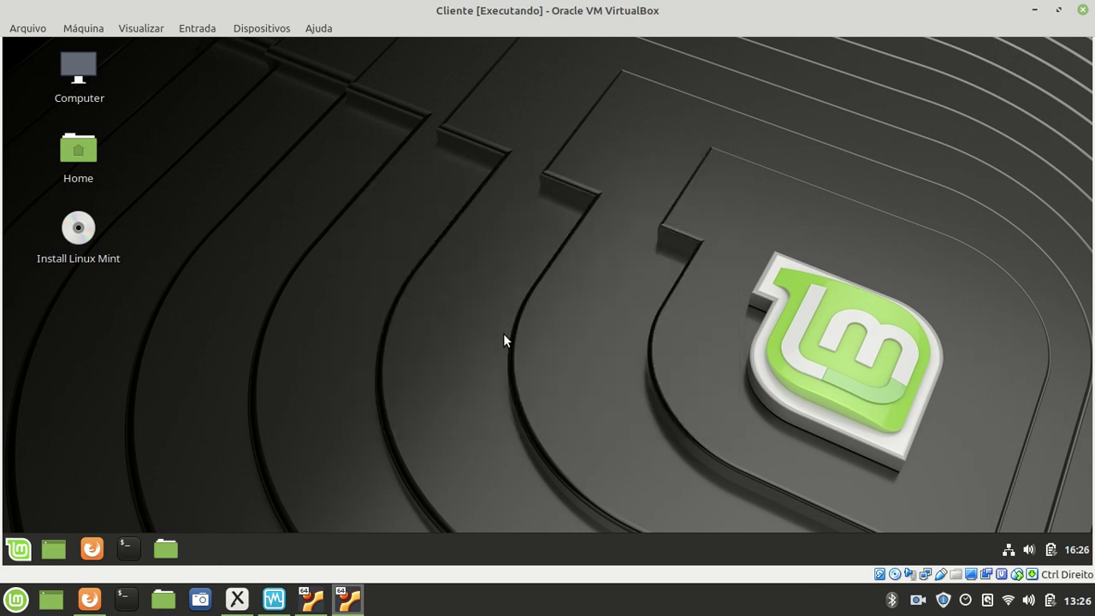
# - Open a terminal, run plain ssh to 192.168.0.1, and highlight the port 22 Connection refused message
pyautogui.click(128, 548)
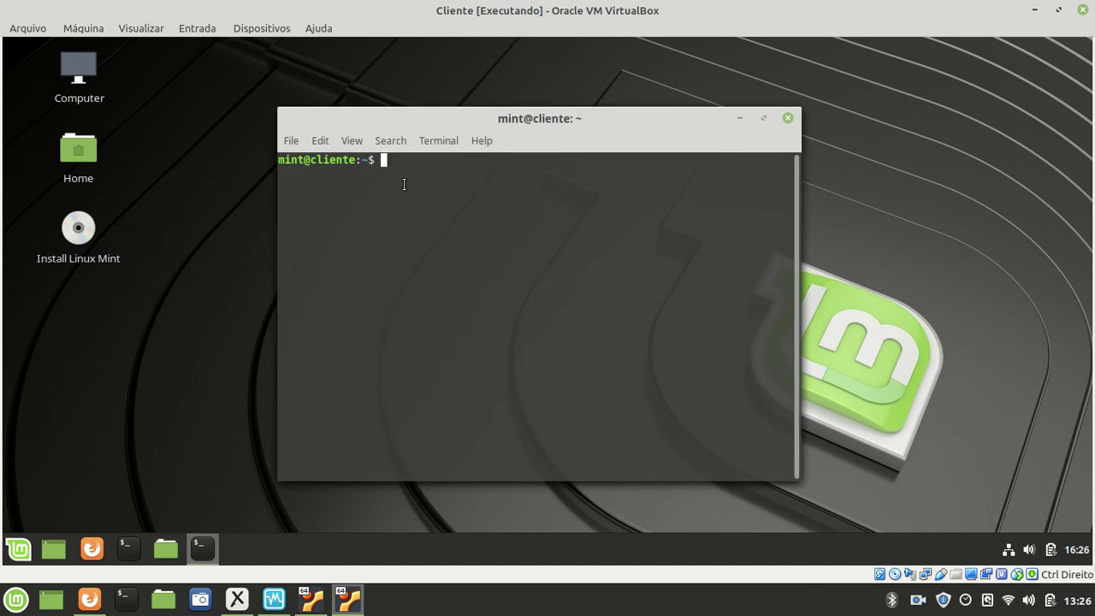
pyautogui.write('ssh rodolfo')
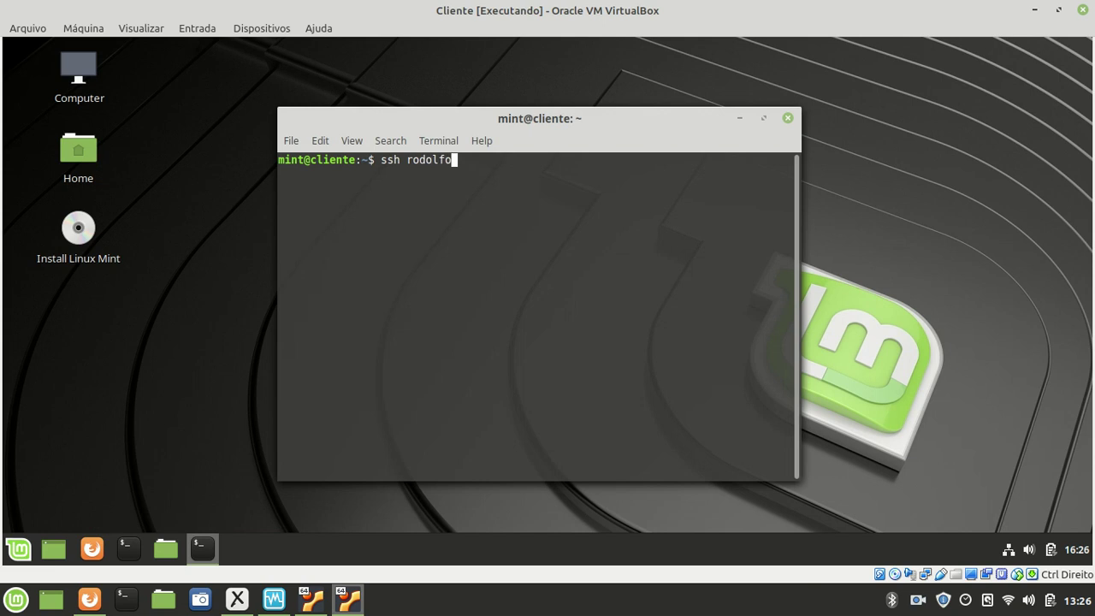
pyautogui.write('@192.168.0.1')
pyautogui.press('Return')
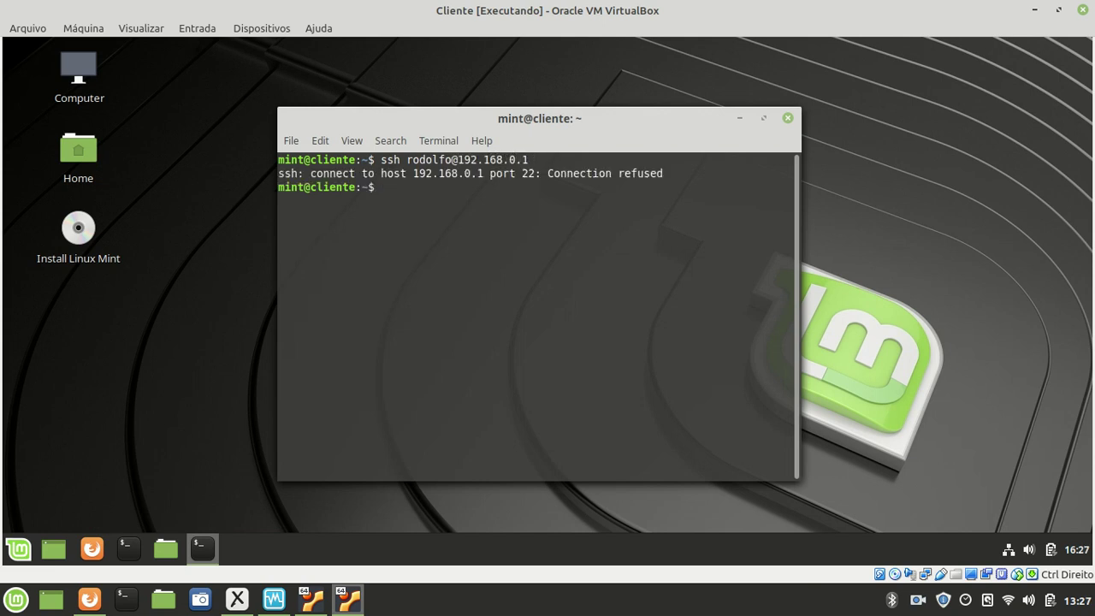
pyautogui.moveTo(548, 173); pyautogui.dragTo(667, 175)
pyautogui.click(524, 167)
pyautogui.moveTo(522, 173); pyautogui.dragTo(536, 175)
pyautogui.click(526, 206)
# - Run ssh -p 15001 to 192.168.0.1 and log in with the password
pyautogui.write('ssh -p 15001 rodolfo@')
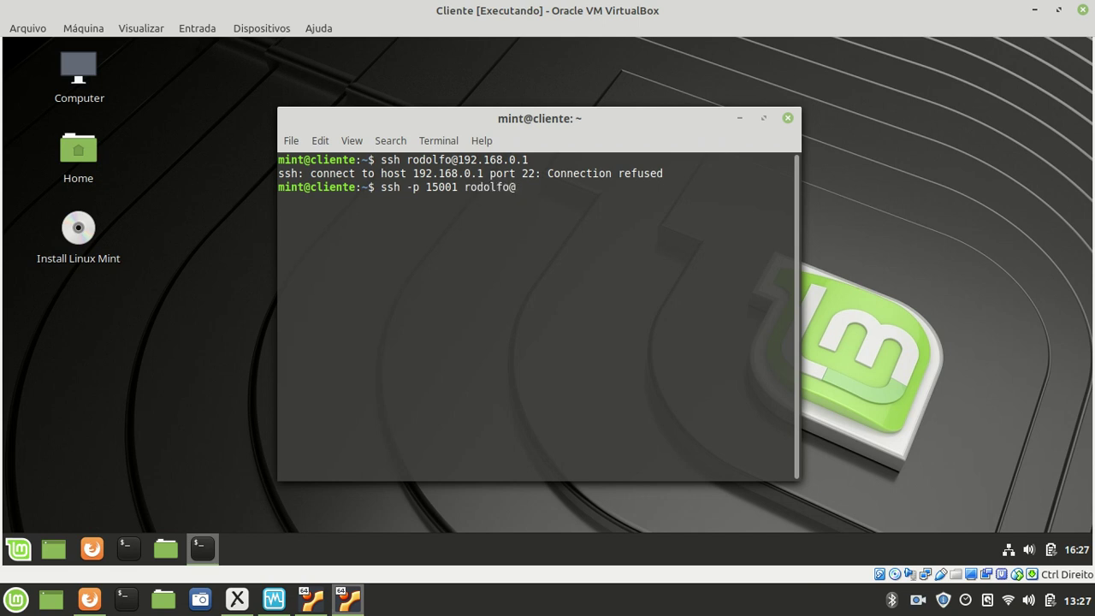
pyautogui.write('192.168.0.1')
pyautogui.press('Return')
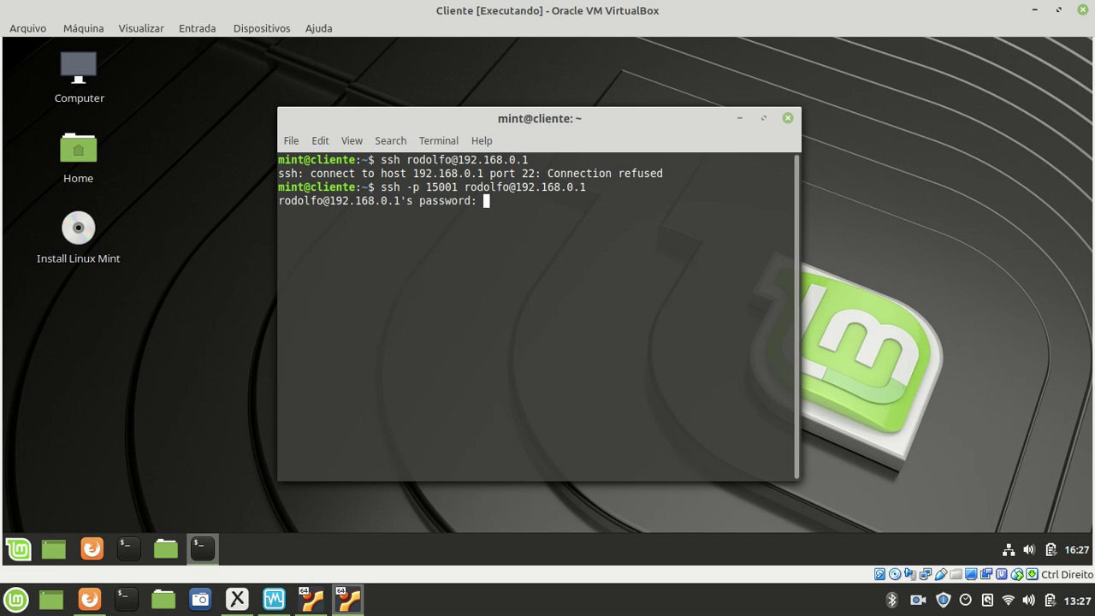
pyautogui.press('Return')
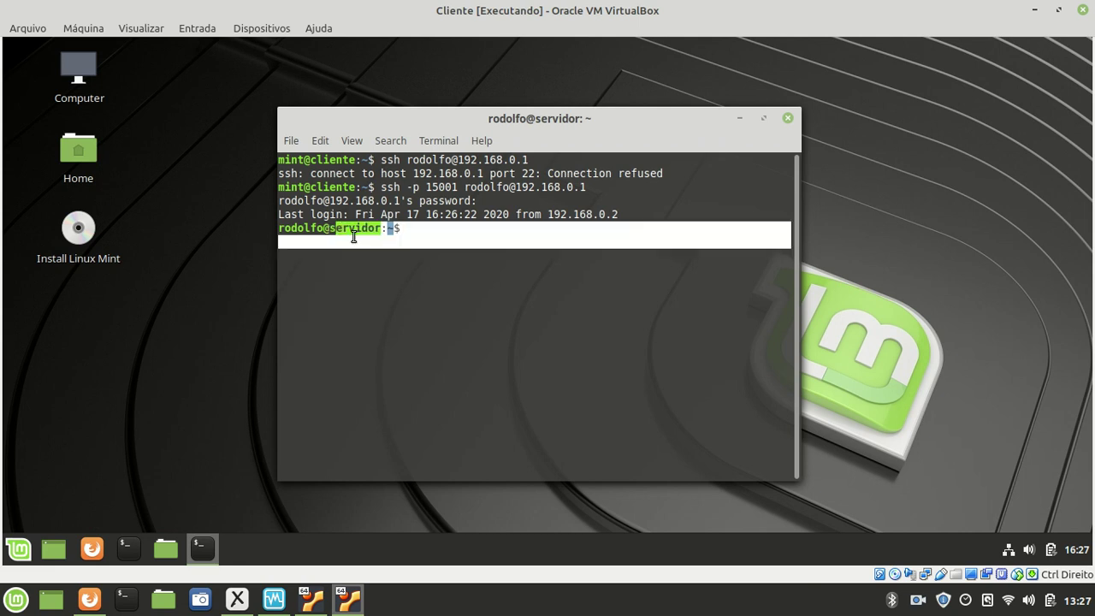
pyautogui.moveTo(407, 186); pyautogui.dragTo(460, 186)
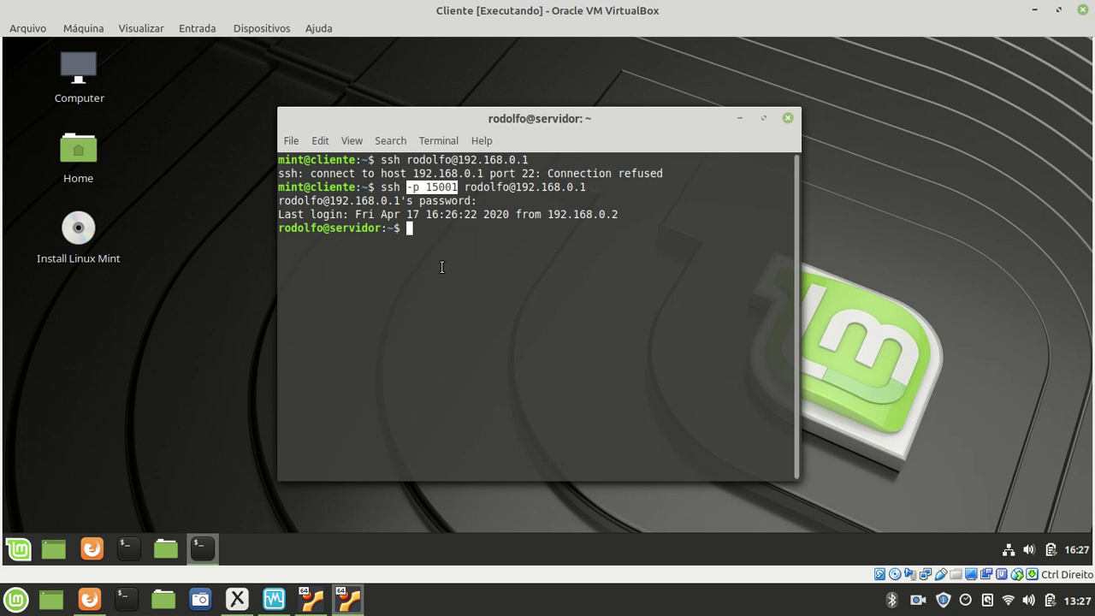